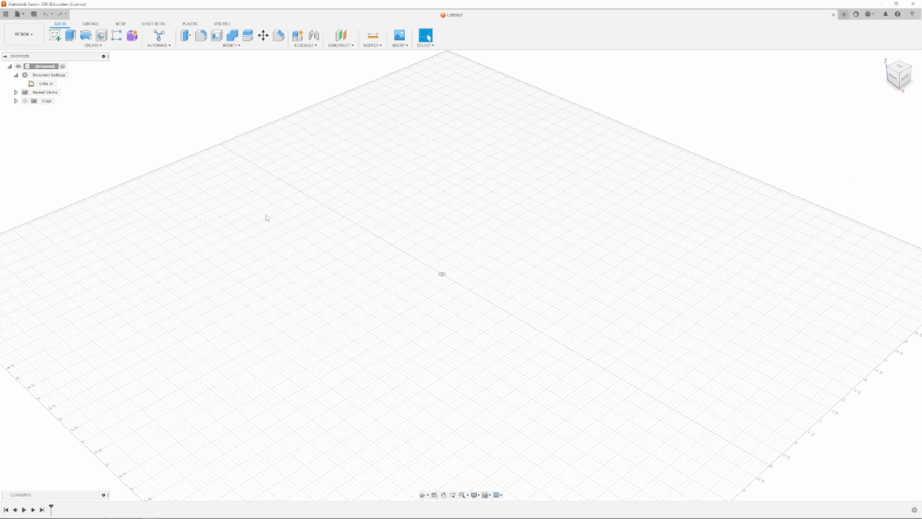
# - Examine the empty design from the right and front views, and return to the home view
pyautogui.scroll(-2, 476, 310)
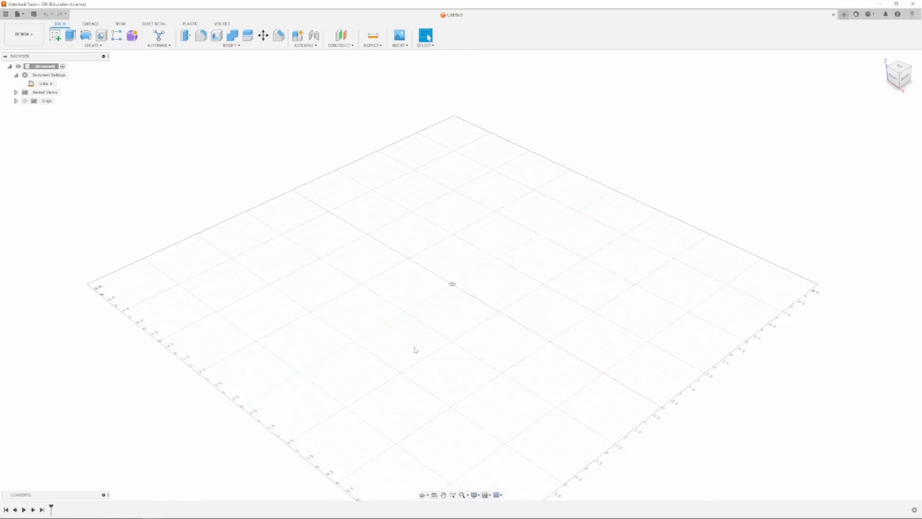
pyautogui.click(490, 495)
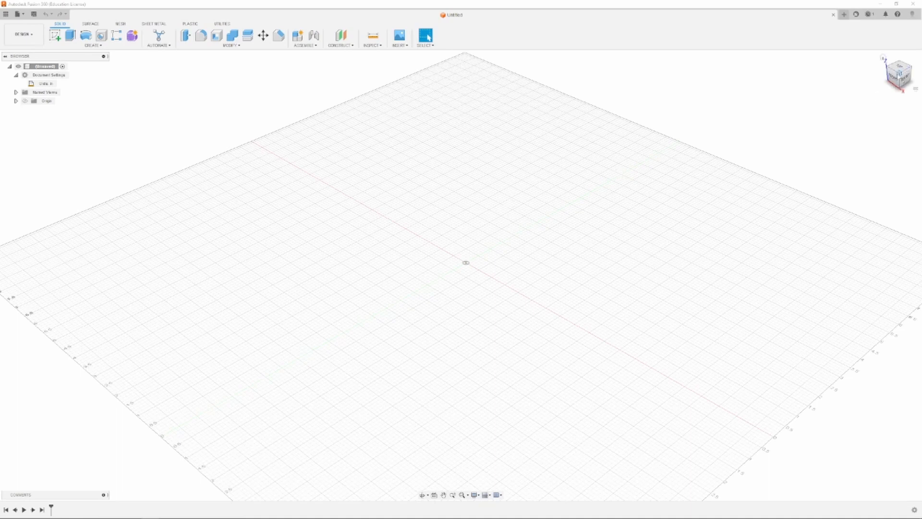
pyautogui.moveTo(900, 72)
pyautogui.mouseDown()
pyautogui.moveTo(862, 67)
pyautogui.moveTo(901, 74)
pyautogui.mouseUp()
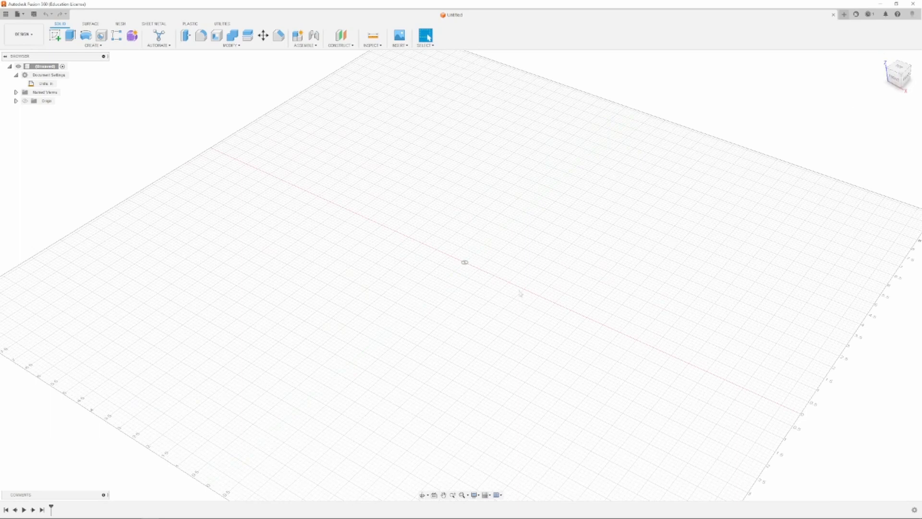
pyautogui.scroll(-5, 507, 292)
pyautogui.scroll(10, 558, 288)
pyautogui.scroll(5, 560, 288)
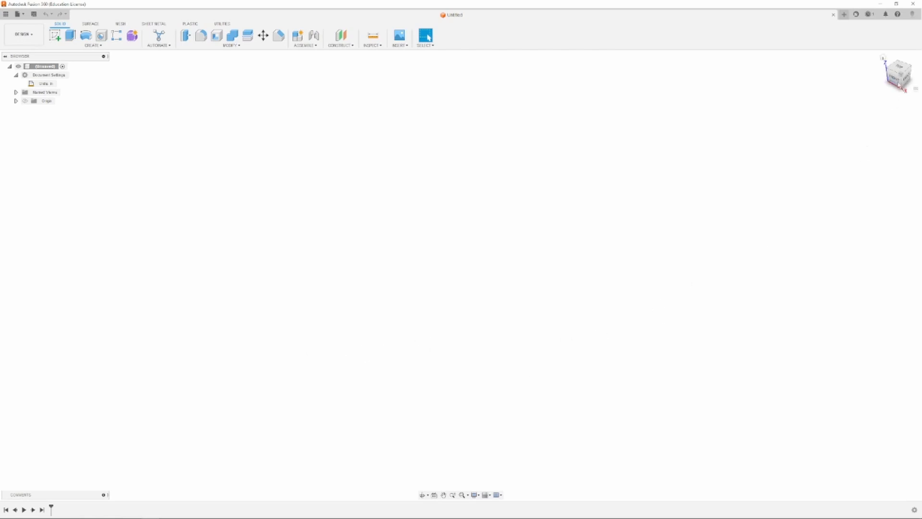
pyautogui.click(899, 83)
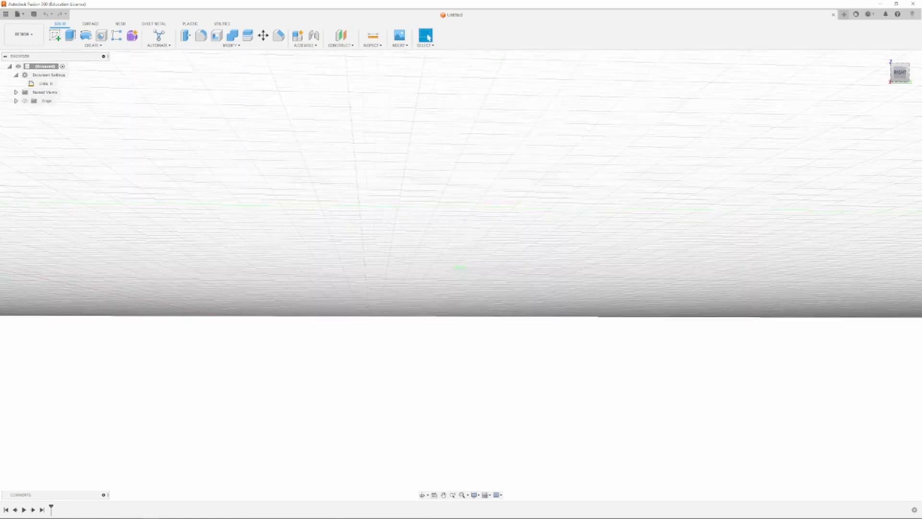
pyautogui.moveTo(899, 76)
pyautogui.mouseDown()
pyautogui.moveTo(903, 62)
pyautogui.moveTo(912, 82)
pyautogui.moveTo(902, 72)
pyautogui.moveTo(899, 80)
pyautogui.mouseUp()
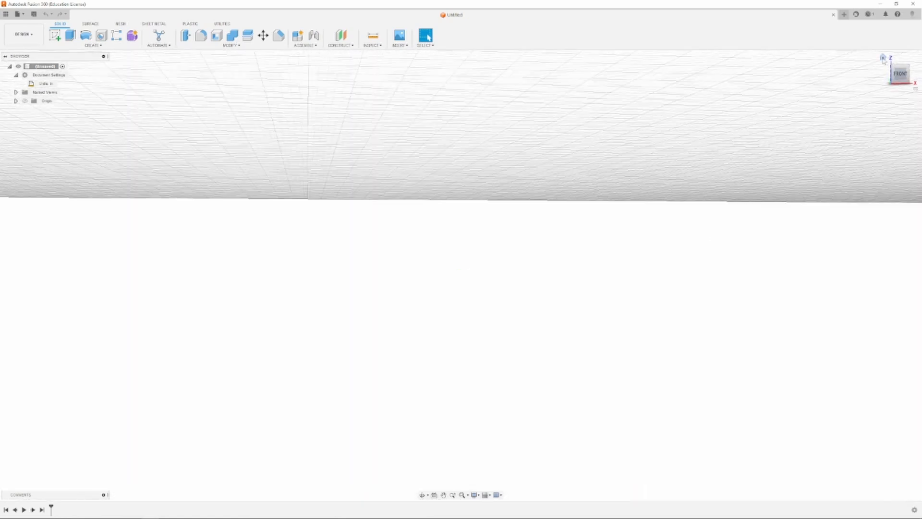
pyautogui.click(883, 58)
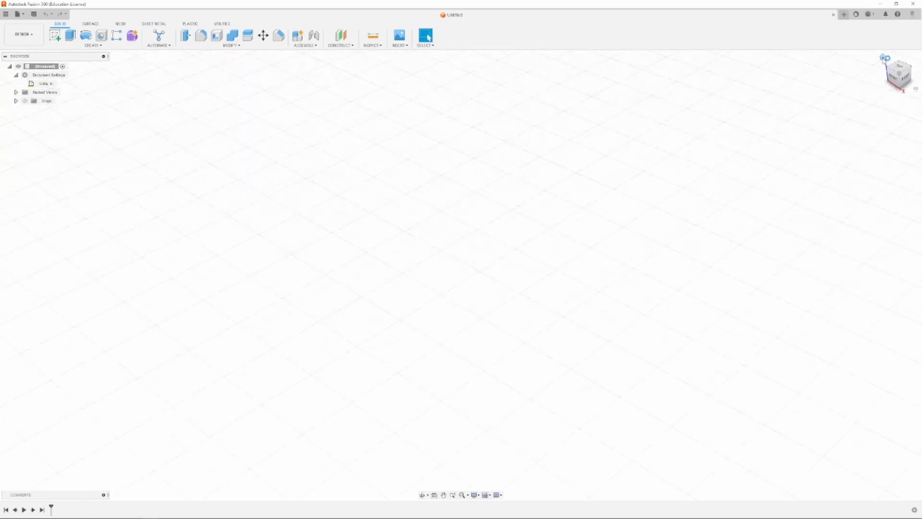
# - Inspect the ground-plane grid around the origin by zooming, panning and orbiting, and restore the home view
pyautogui.scroll(-3, 517, 269)
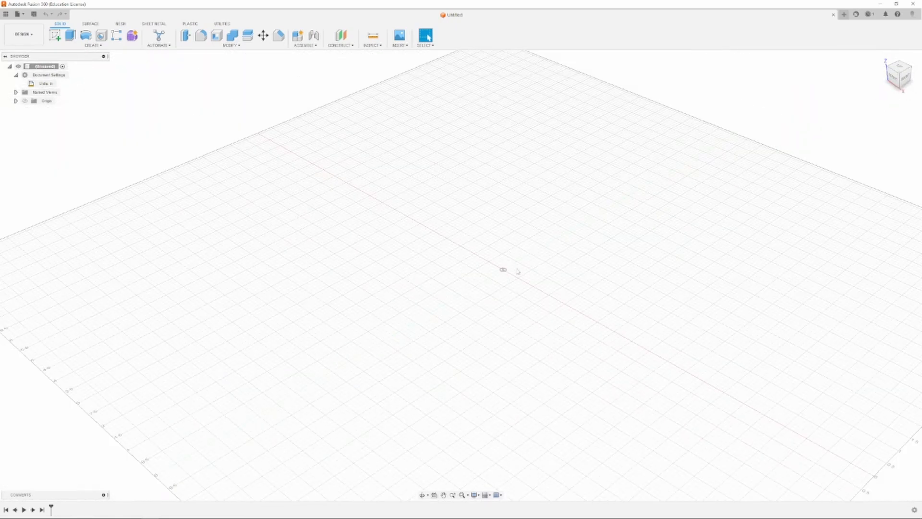
pyautogui.scroll(-3, 466, 263)
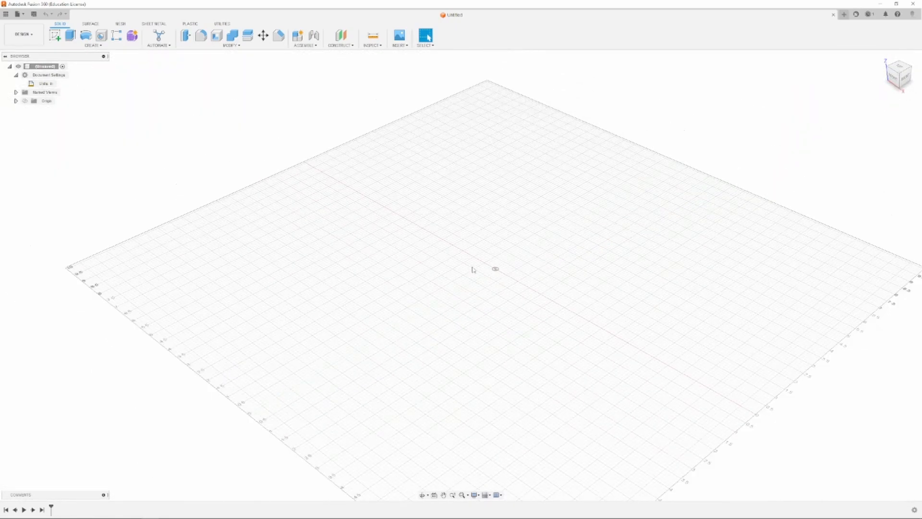
pyautogui.scroll(3, 481, 268)
pyautogui.scroll(-4, 512, 280)
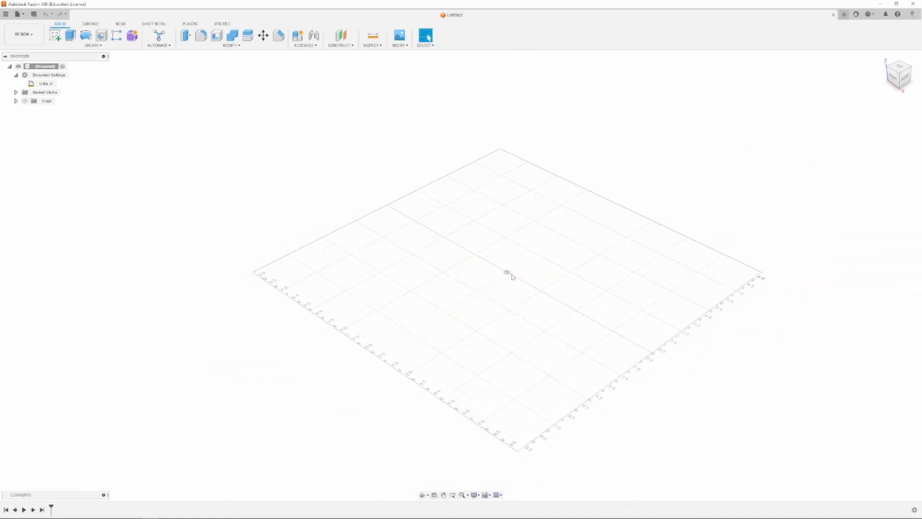
pyautogui.scroll(3, 512, 278)
pyautogui.scroll(-2, 512, 276)
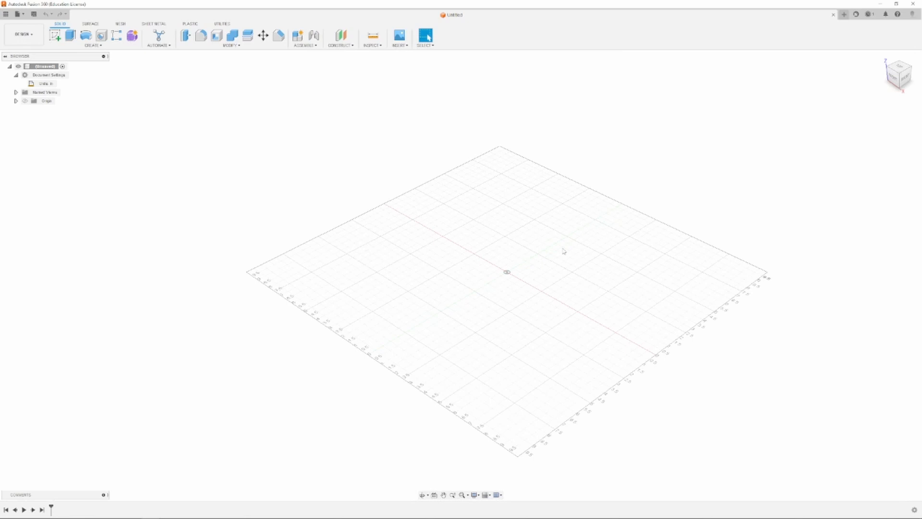
pyautogui.moveTo(540, 284)
pyautogui.mouseDown(button='middle')
pyautogui.moveTo(490, 295)
pyautogui.moveTo(612, 279)
pyautogui.moveTo(449, 289)
pyautogui.moveTo(533, 278)
pyautogui.moveTo(524, 285)
pyautogui.moveTo(644, 286)
pyautogui.moveTo(532, 282)
pyautogui.moveTo(544, 297)
pyautogui.moveTo(548, 287)
pyautogui.moveTo(533, 294)
pyautogui.moveTo(474, 282)
pyautogui.moveTo(543, 288)
pyautogui.mouseUp(button='middle')
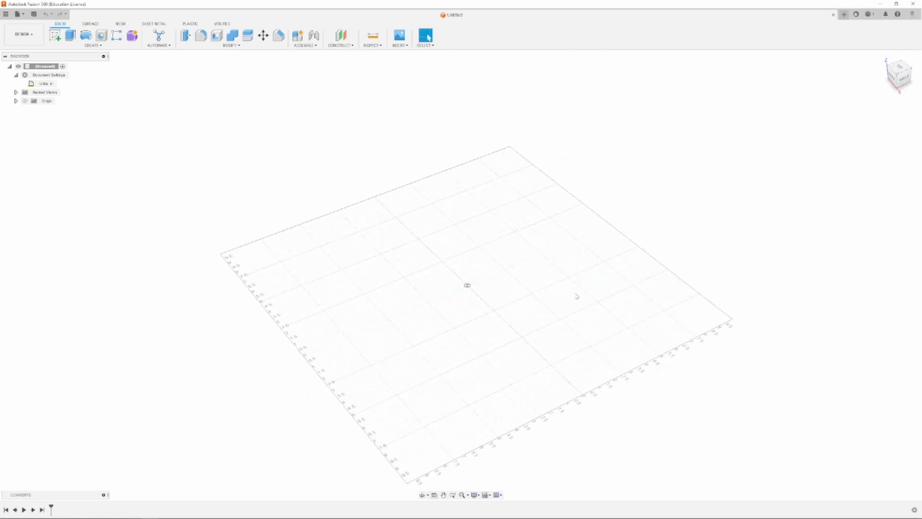
pyautogui.keyDown('shift'); pyautogui.moveTo(643, 298); pyautogui.dragTo(666, 308, button='middle'); pyautogui.keyUp('shift')
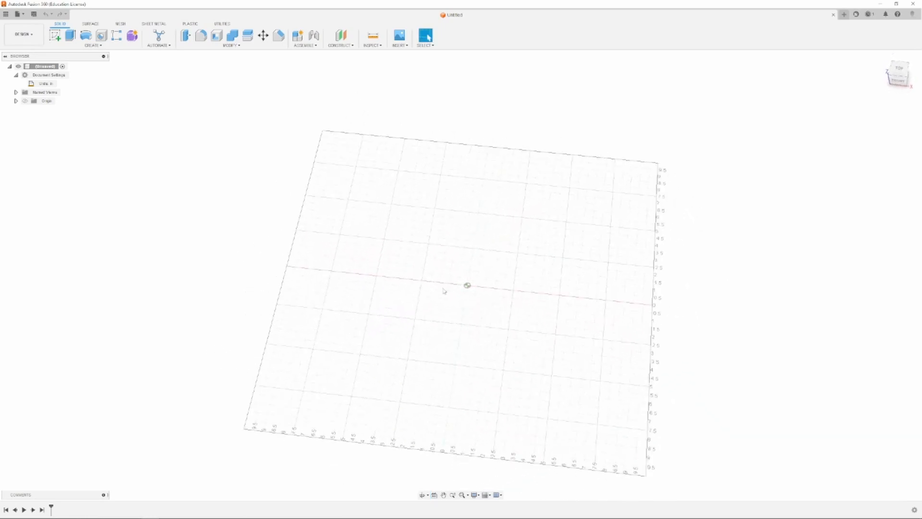
pyautogui.scroll(5, 515, 300)
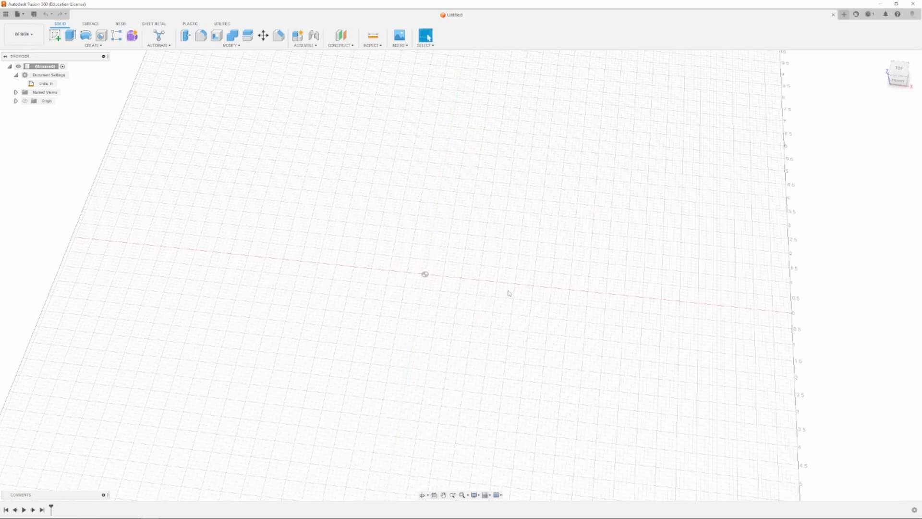
pyautogui.keyDown('shift'); pyautogui.moveTo(510, 293); pyautogui.dragTo(500, 274, button='middle'); pyautogui.keyUp('shift')
pyautogui.moveTo(539, 307); pyautogui.dragTo(574, 303, button='middle')
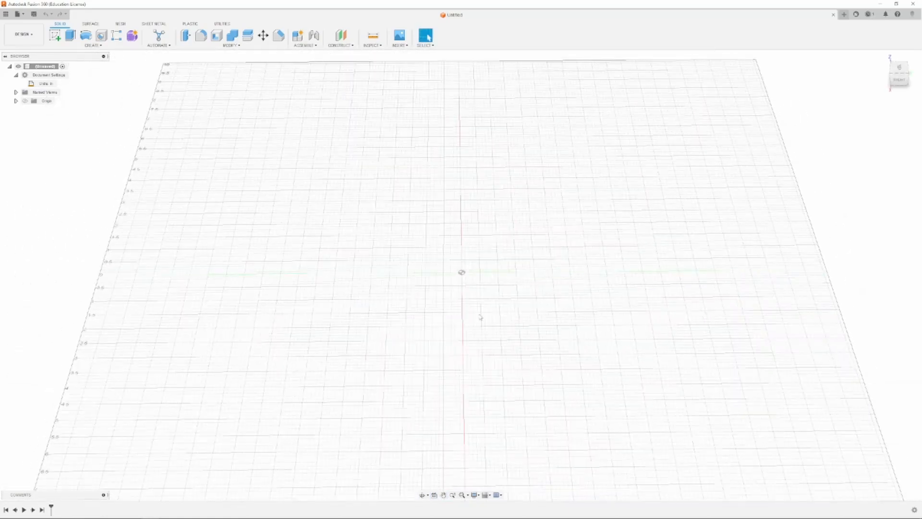
pyautogui.keyDown('shift'); pyautogui.moveTo(481, 317); pyautogui.dragTo(522, 313, button='middle'); pyautogui.keyUp('shift')
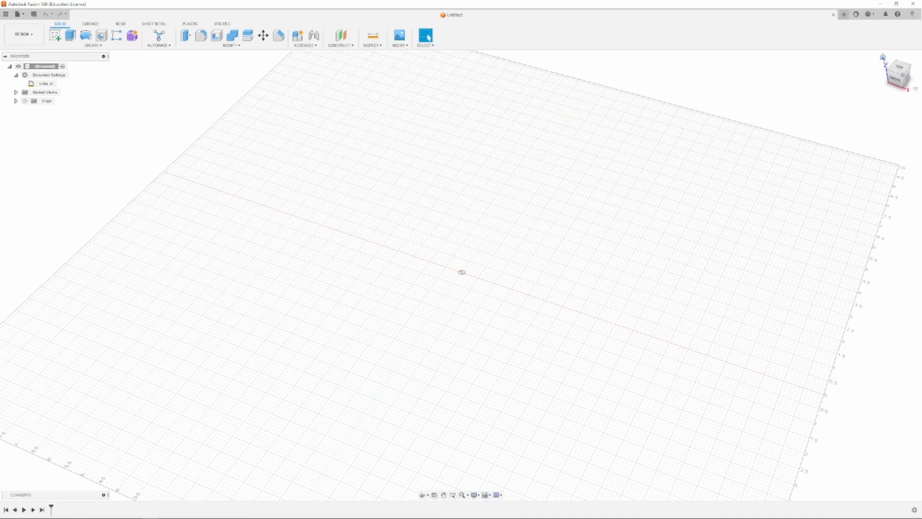
pyautogui.click(883, 57)
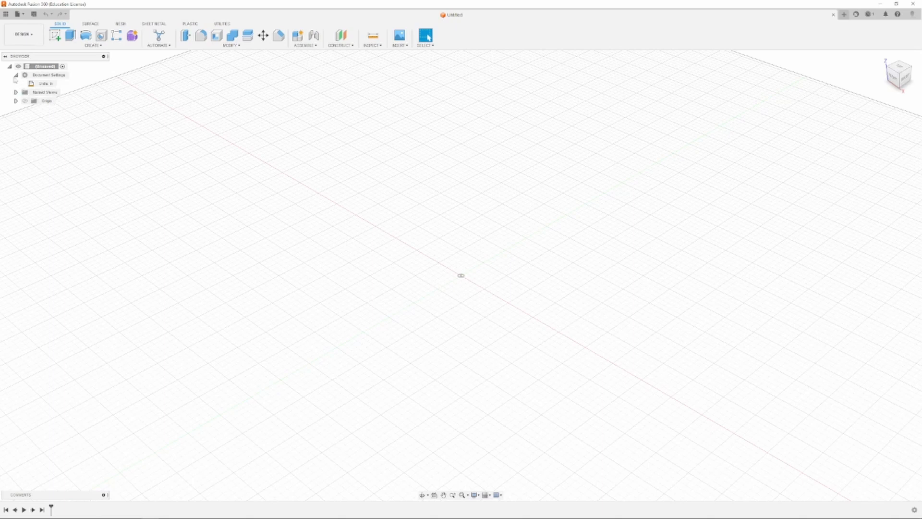
# - Examine the unit types offered for the document's active units, and cancel the units change
pyautogui.click(16, 75)
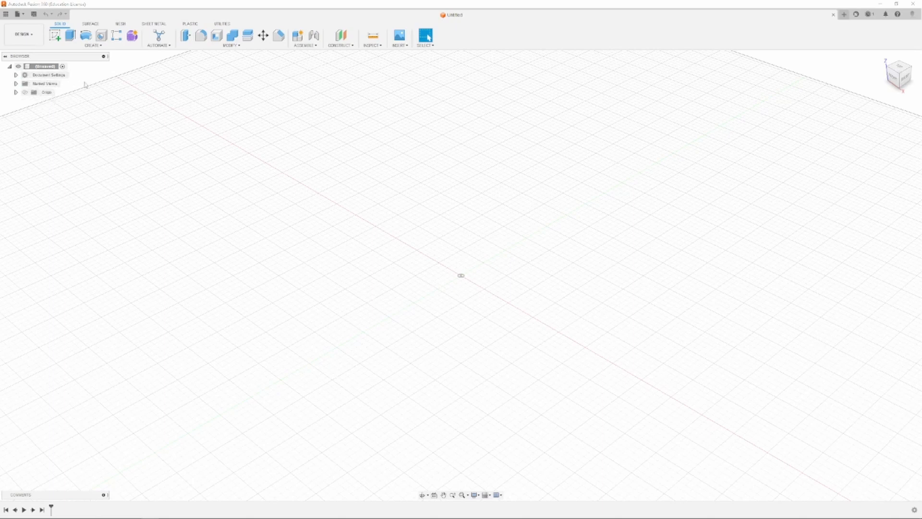
pyautogui.click(16, 76)
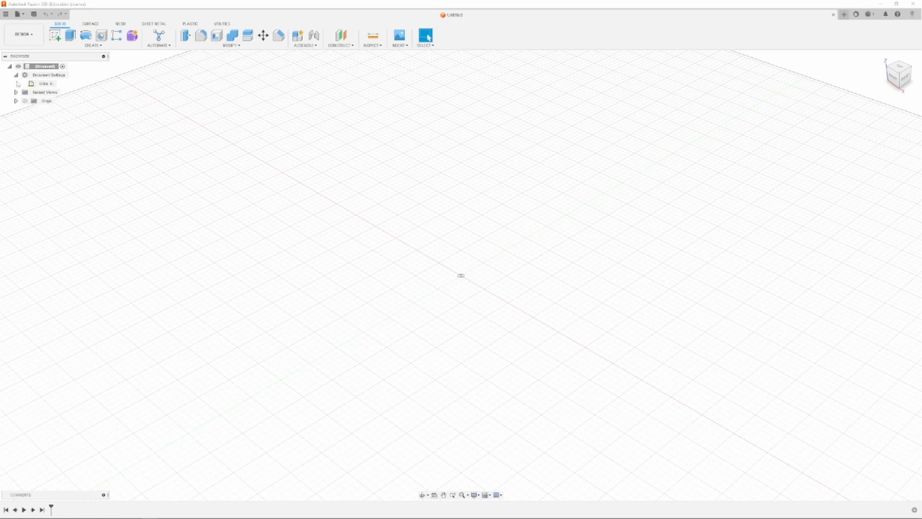
pyautogui.moveTo(47, 87)
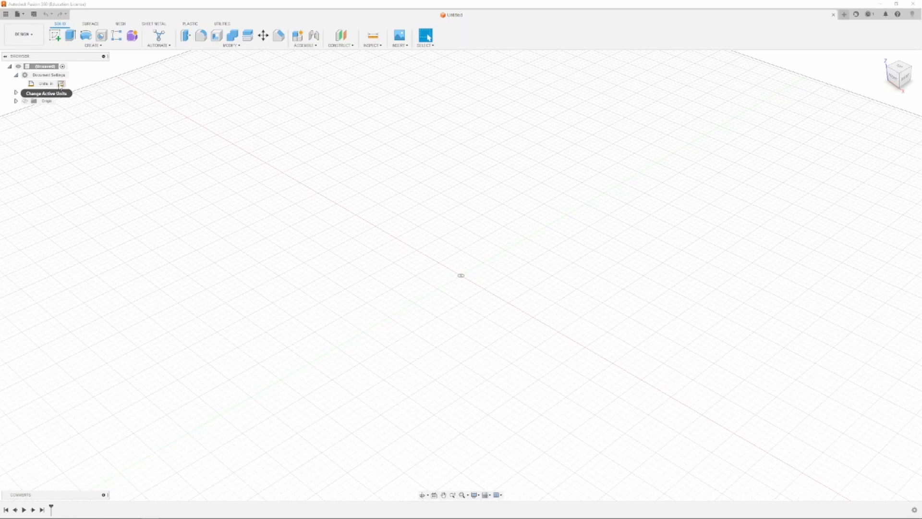
pyautogui.click(61, 85)
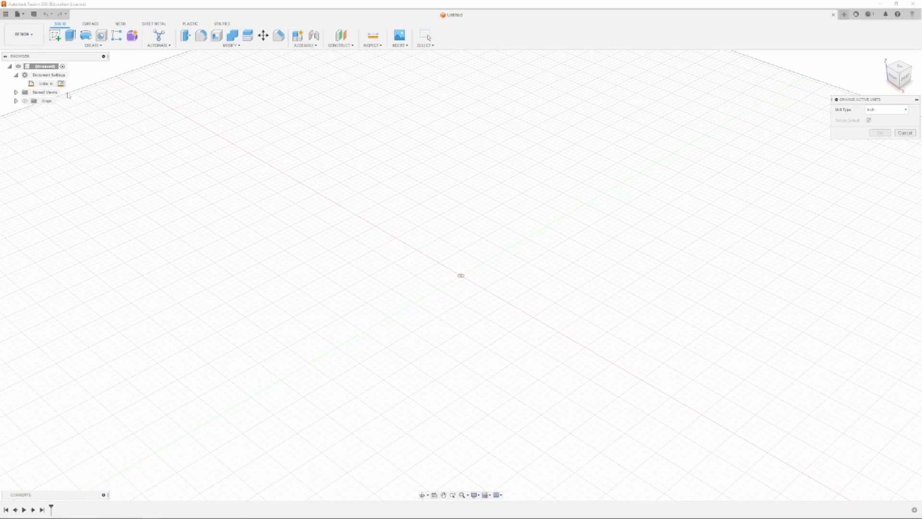
pyautogui.click(884, 111)
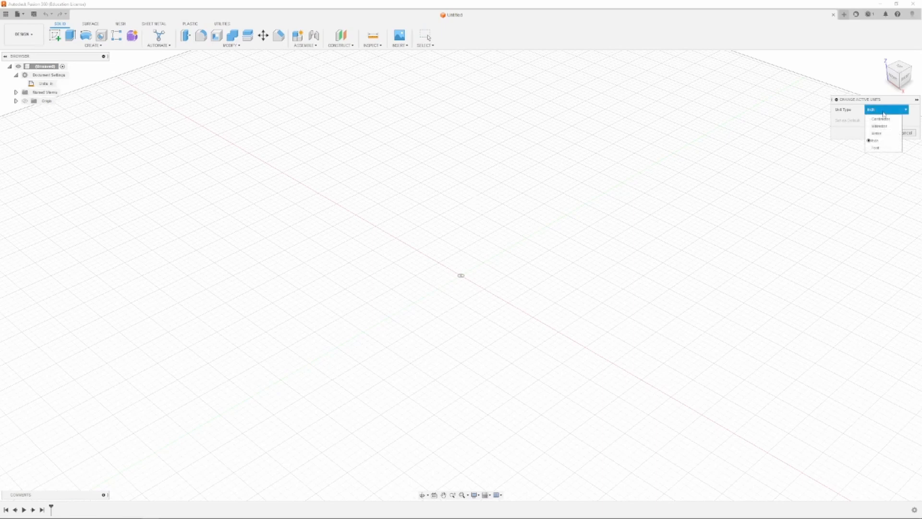
pyautogui.click(879, 126)
pyautogui.click(883, 110)
pyautogui.click(877, 140)
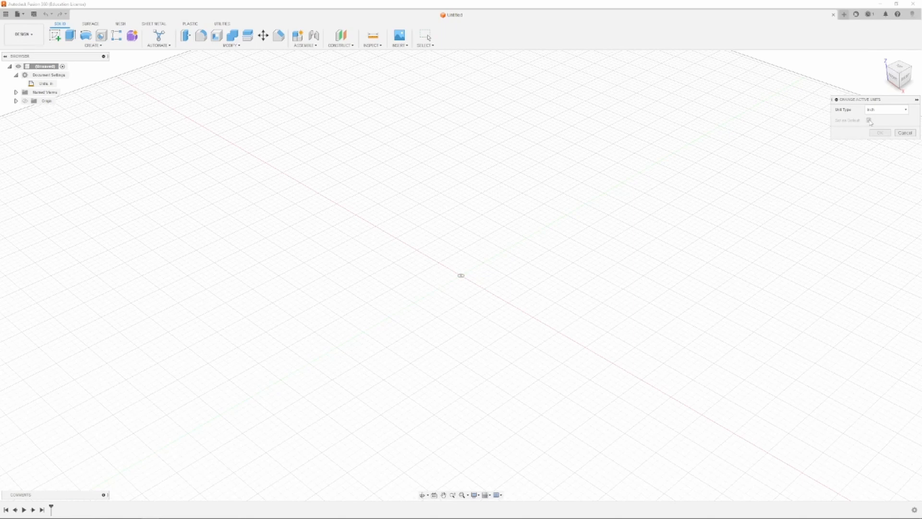
pyautogui.click(905, 133)
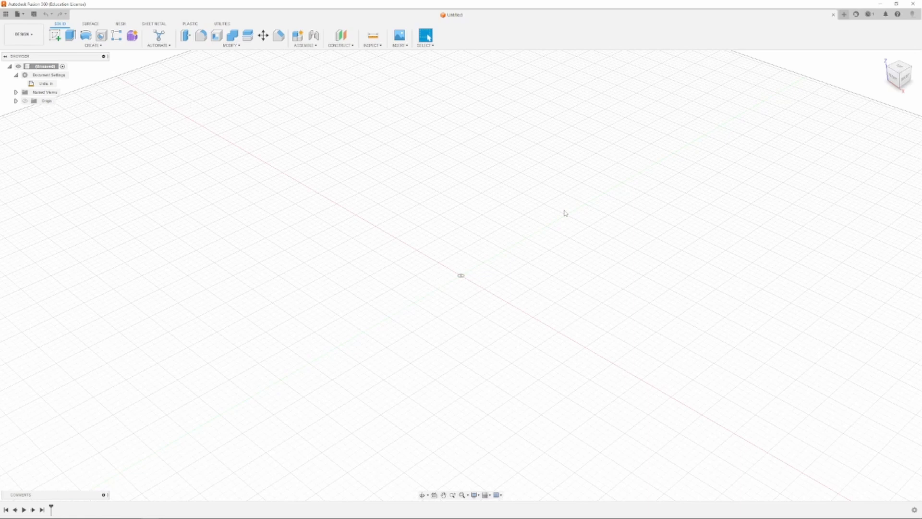
pyautogui.scroll(-2, 418, 280)
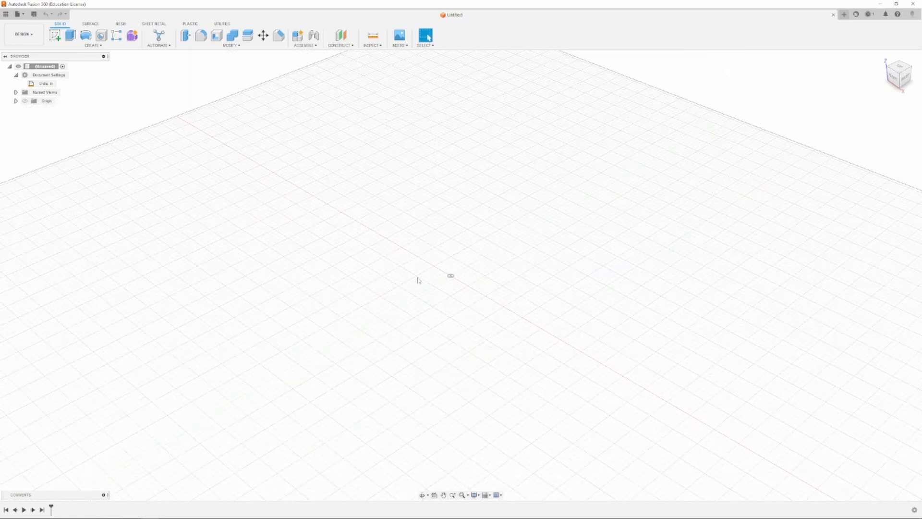
pyautogui.scroll(-3, 417, 280)
pyautogui.scroll(1, 418, 306)
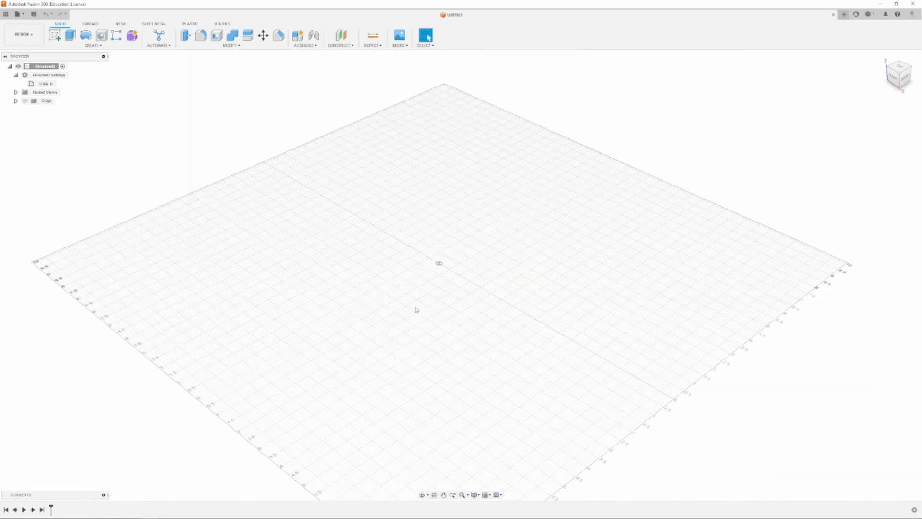
pyautogui.scroll(4, 435, 269)
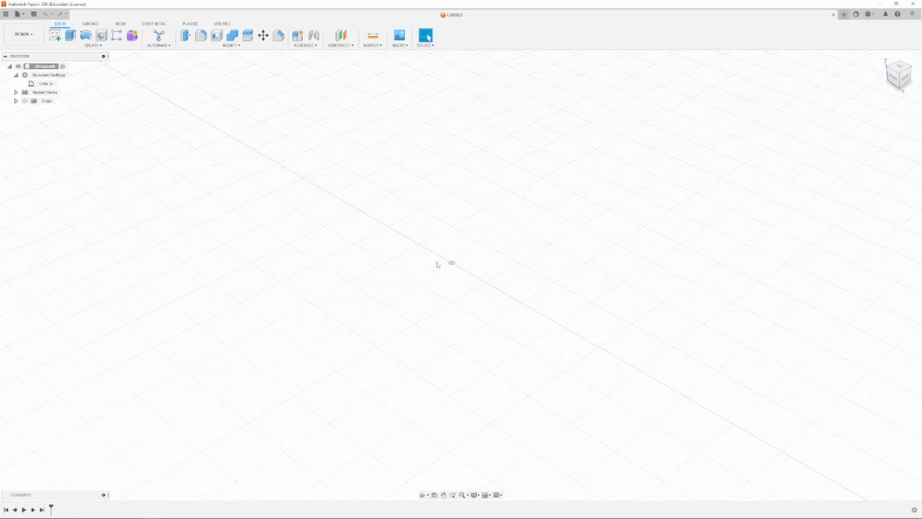
pyautogui.scroll(-3, 438, 267)
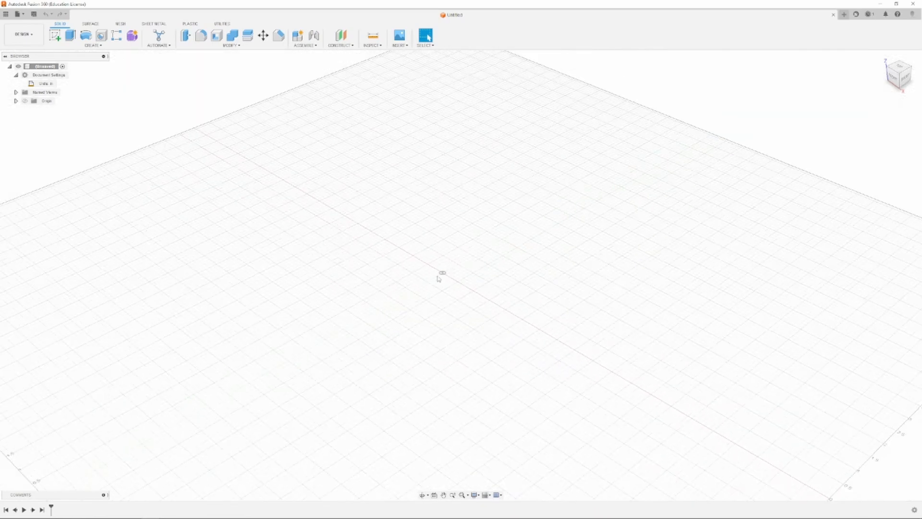
pyautogui.scroll(-4, 450, 275)
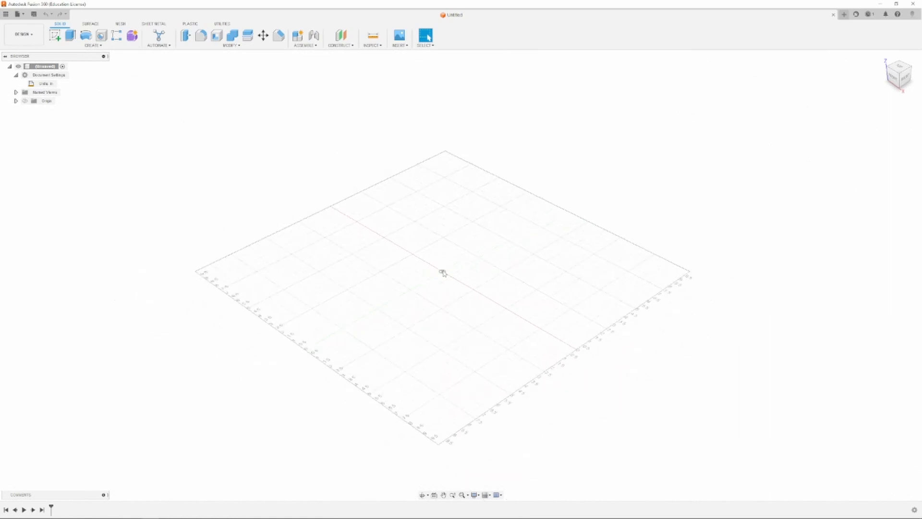
pyautogui.scroll(-1, 433, 279)
pyautogui.scroll(5, 429, 286)
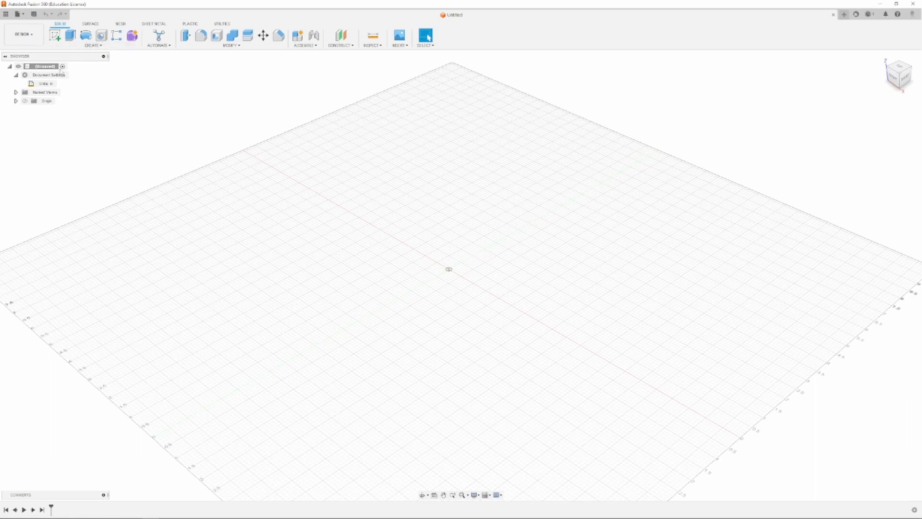
# - Review the available workspaces, choose Design, and display its Surface and Sheet Metal toolsets
pyautogui.click(31, 39)
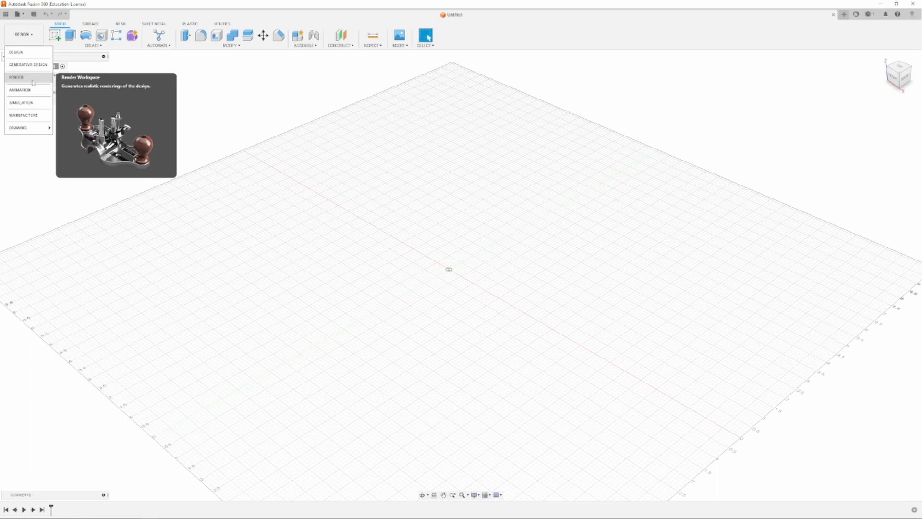
pyautogui.moveTo(31, 133)
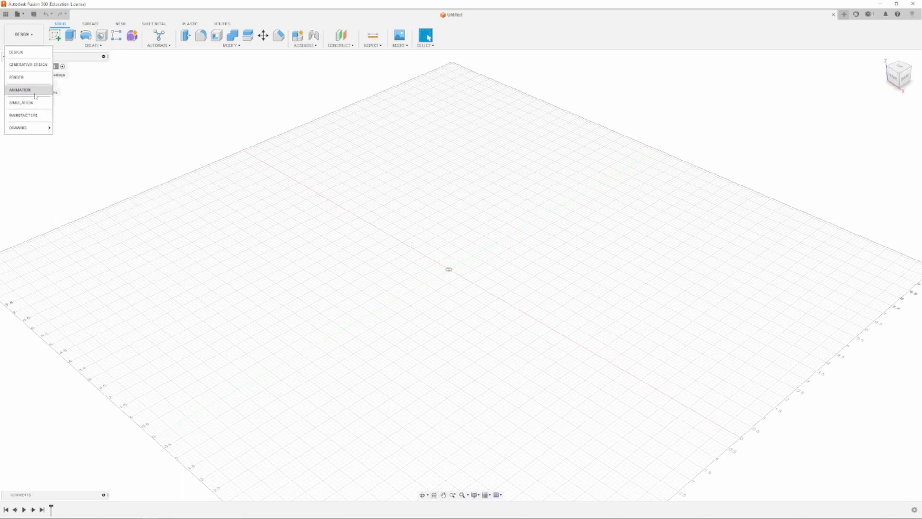
pyautogui.click(30, 55)
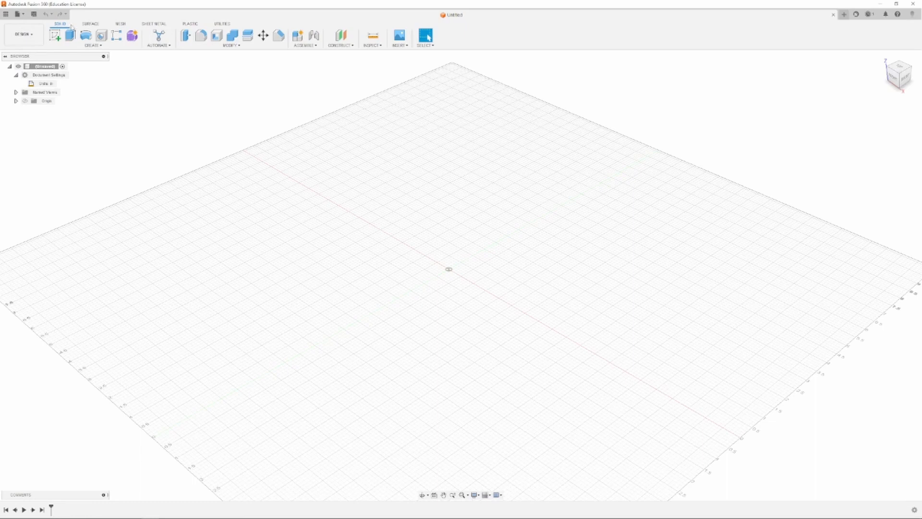
pyautogui.click(90, 24)
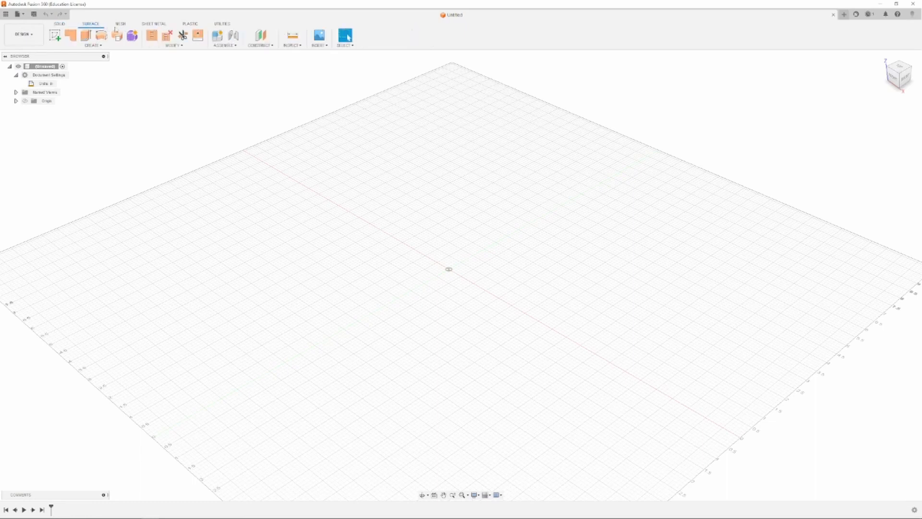
pyautogui.click(150, 24)
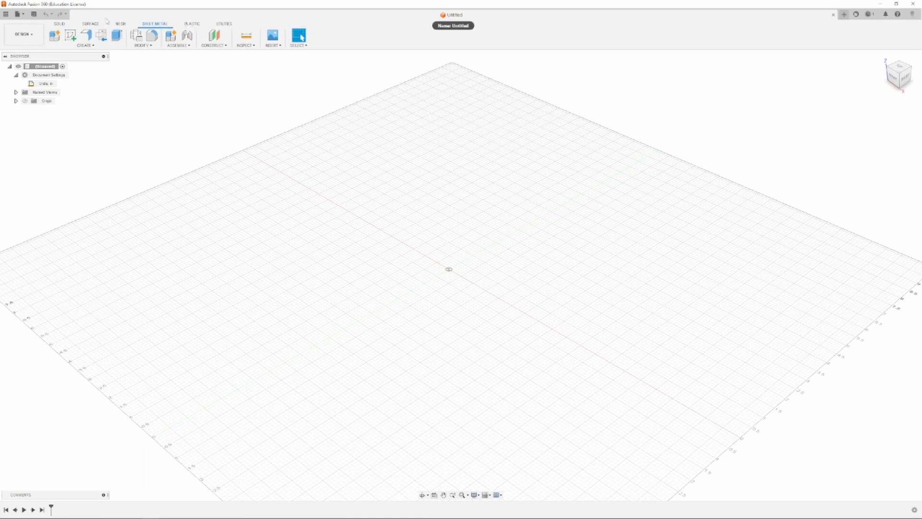
# - Display the Solid toolset and review the creation commands it offers
pyautogui.click(61, 24)
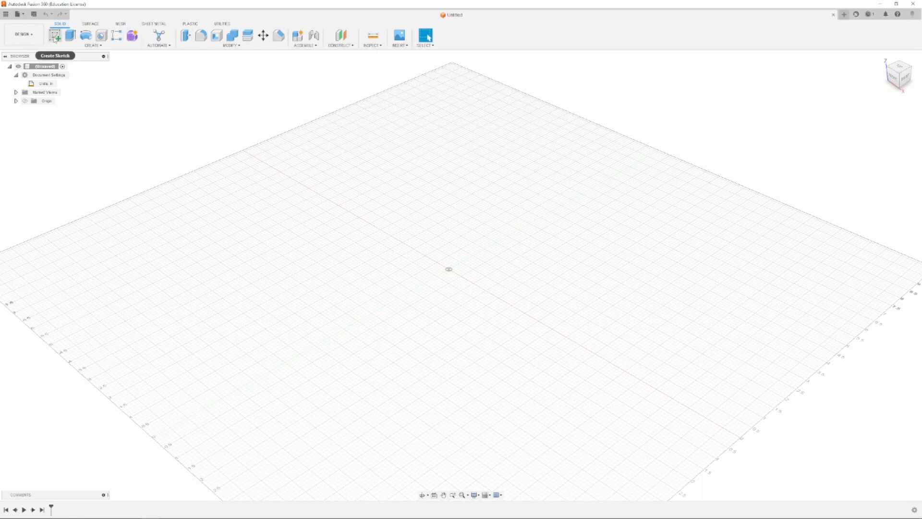
pyautogui.click(97, 45)
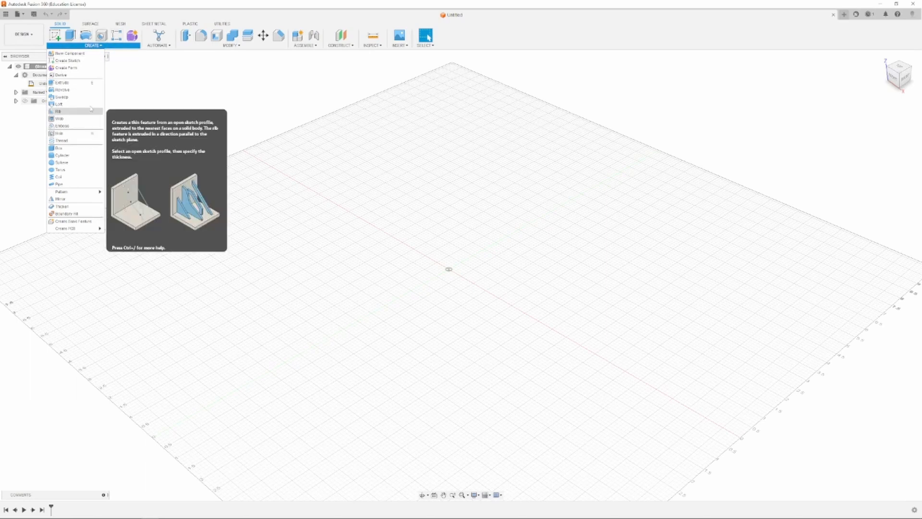
pyautogui.click(95, 46)
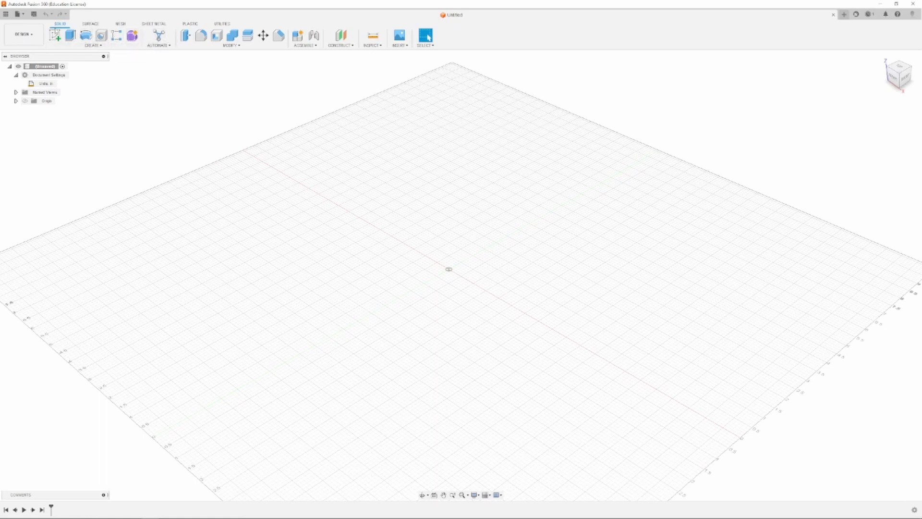
# - Save the untitled design as Footstool in the Industrial Arts 7-8 project
pyautogui.click(55, 67)
pyautogui.click(34, 14)
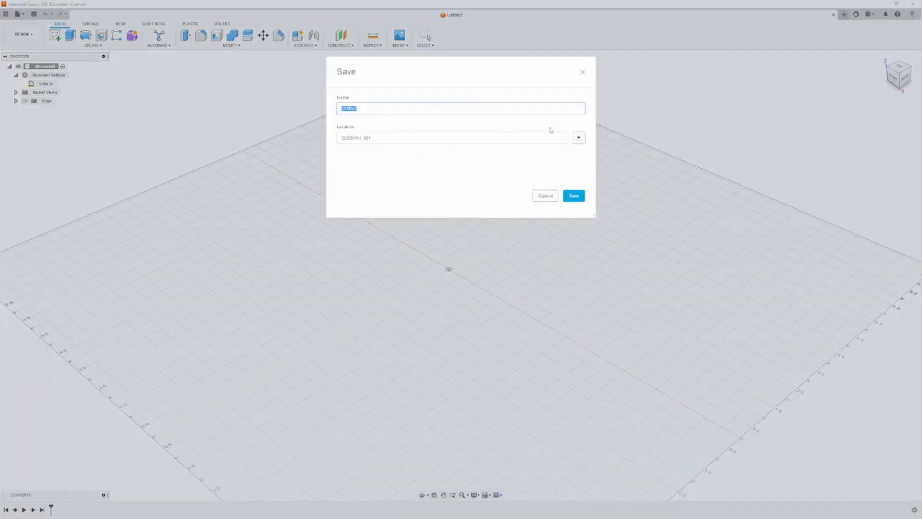
pyautogui.click(579, 139)
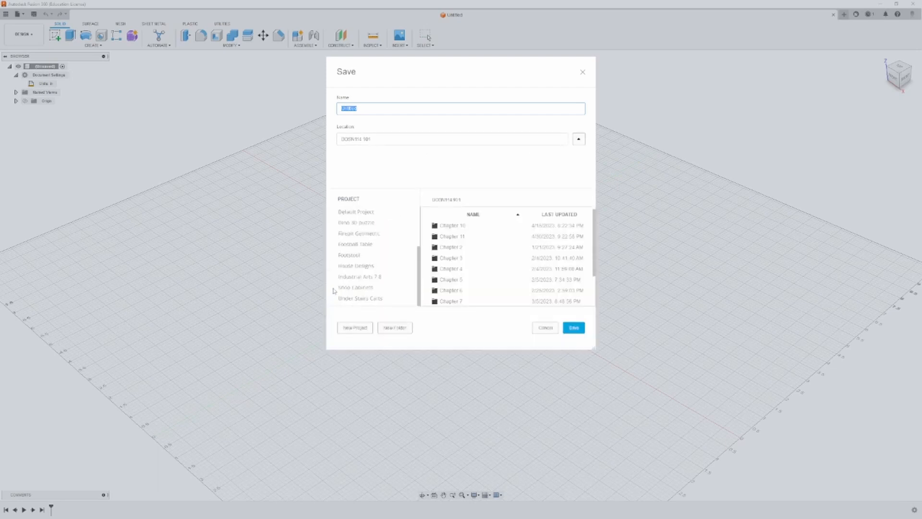
pyautogui.scroll(-3, 371, 275)
pyautogui.click(367, 276)
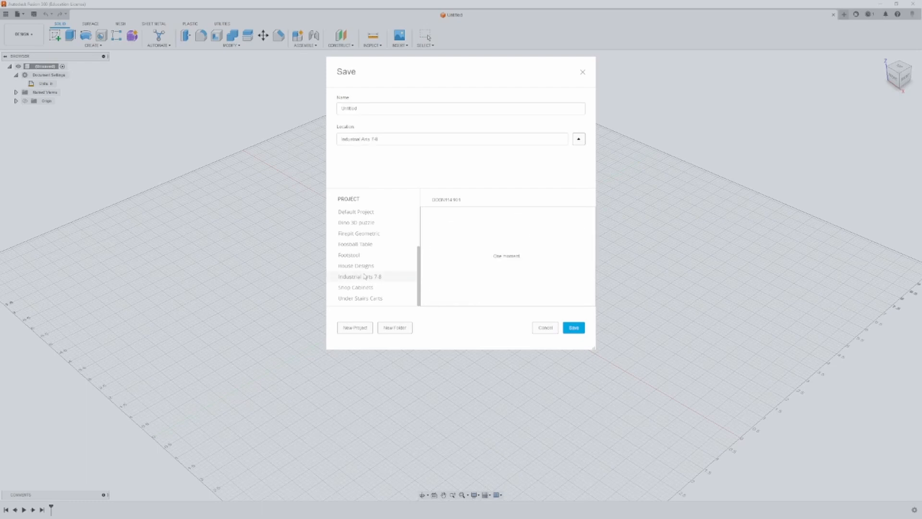
pyautogui.moveTo(408, 108); pyautogui.dragTo(320, 112)
pyautogui.write('R')
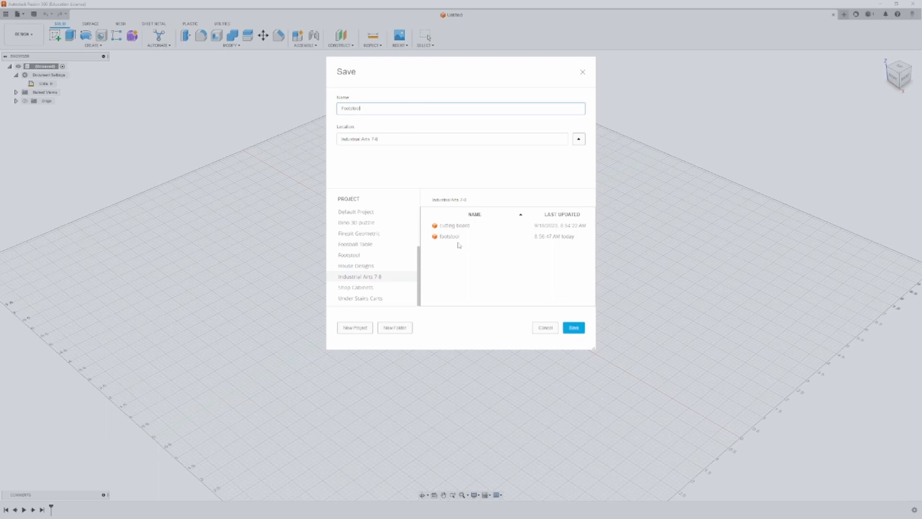
pyautogui.click(574, 328)
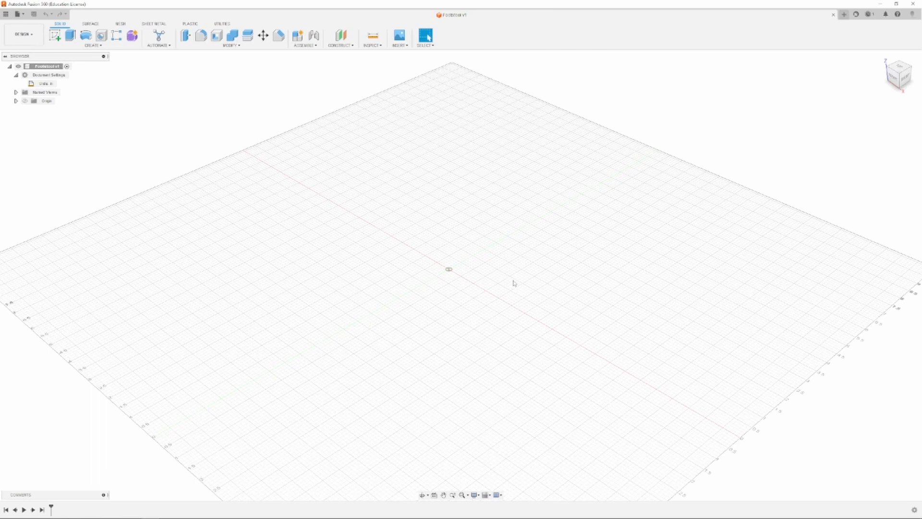
pyautogui.scroll(-3, 462, 284)
pyautogui.scroll(1, 461, 284)
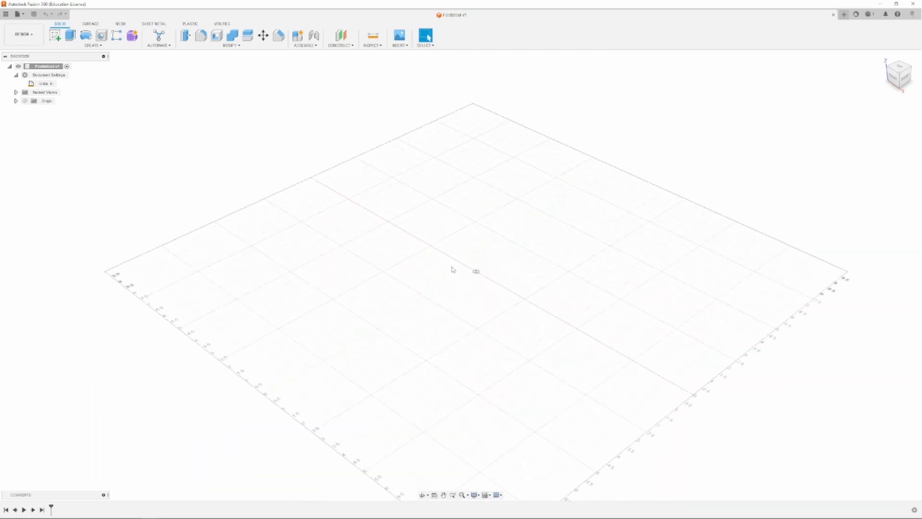
pyautogui.scroll(-1, 209, 136)
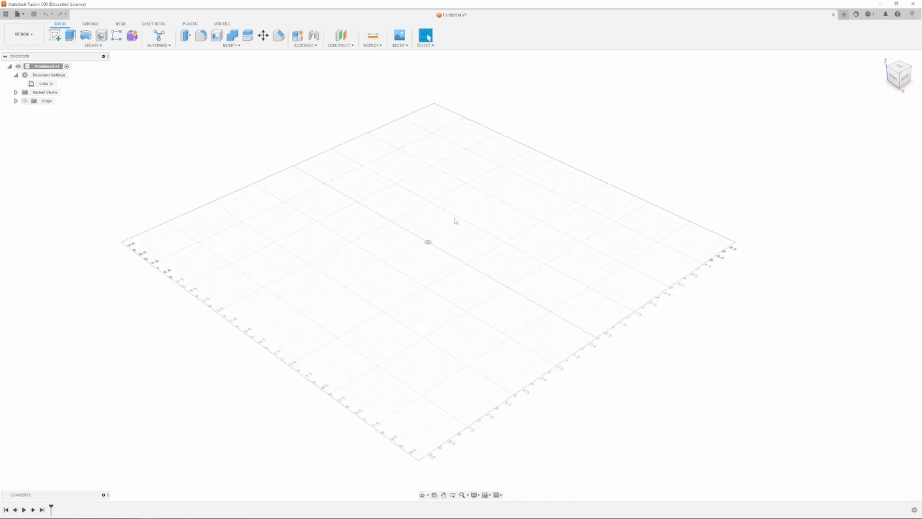
pyautogui.scroll(3, 455, 220)
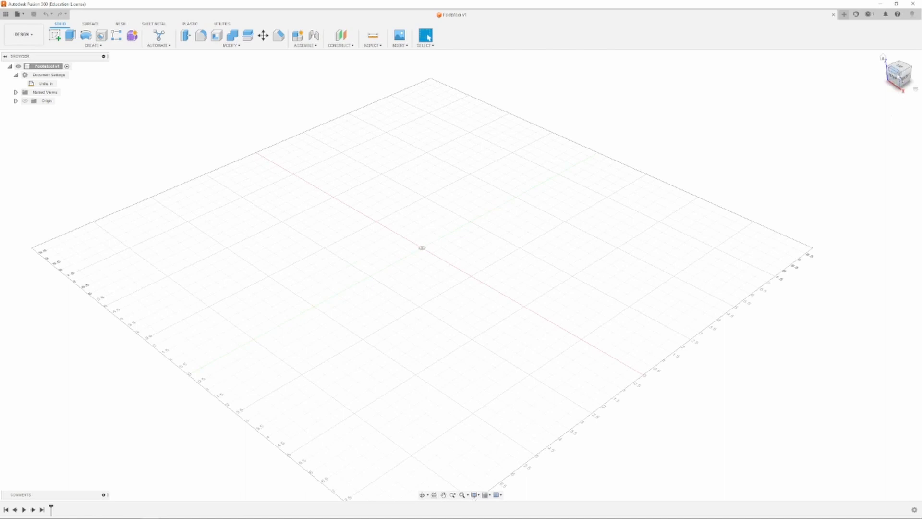
pyautogui.moveTo(422, 248)
pyautogui.keyDown('shift'); pyautogui.mouseDown(button='middle')
pyautogui.moveTo(433, 237)
pyautogui.moveTo(424, 245)
pyautogui.mouseUp(button='middle'); pyautogui.keyUp('shift')
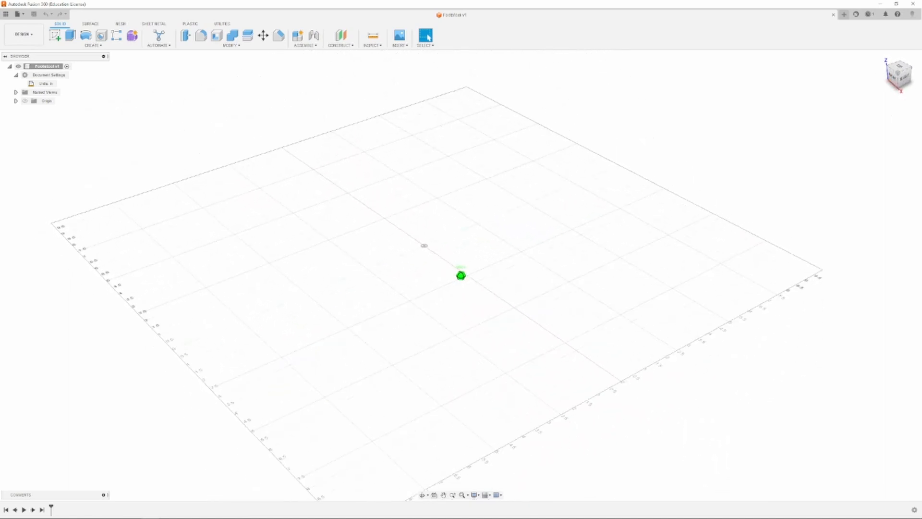
pyautogui.scroll(-5, 412, 192)
pyautogui.scroll(5, 420, 232)
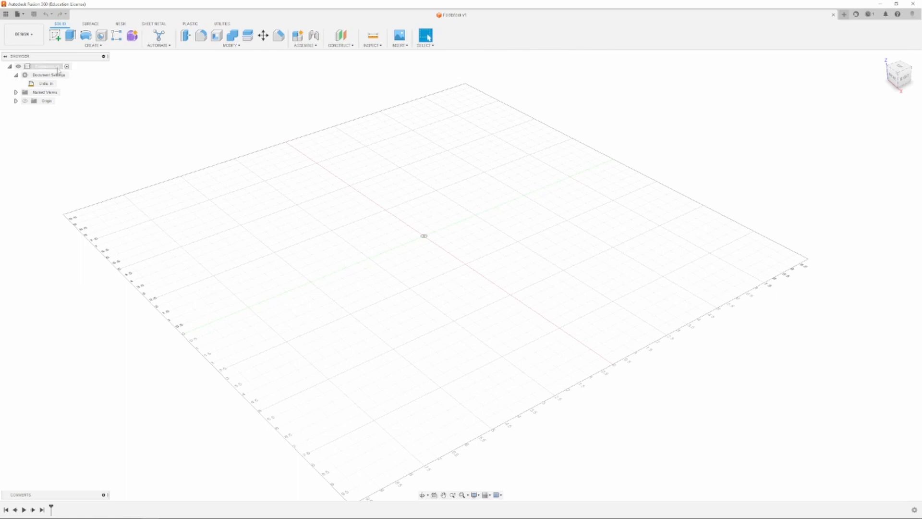
# - Collapse the Document Settings branch of the design tree, keeping the top-level design expanded
pyautogui.click(9, 66)
pyautogui.click(9, 67)
pyautogui.click(16, 75)
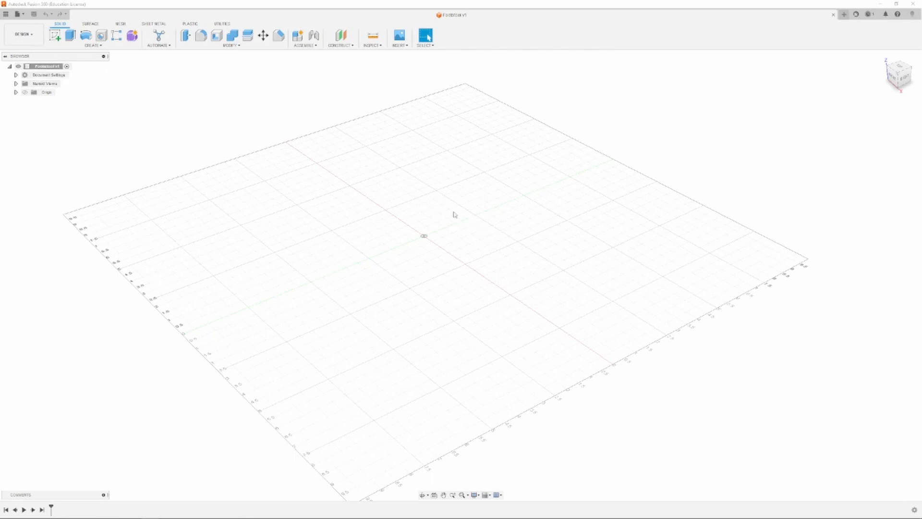
# - Create an internal standard component named leg under the top-level Footstool design and activate it
pyautogui.click(41, 69)
pyautogui.doubleClick(56, 66)
pyautogui.rightClick(54, 67)
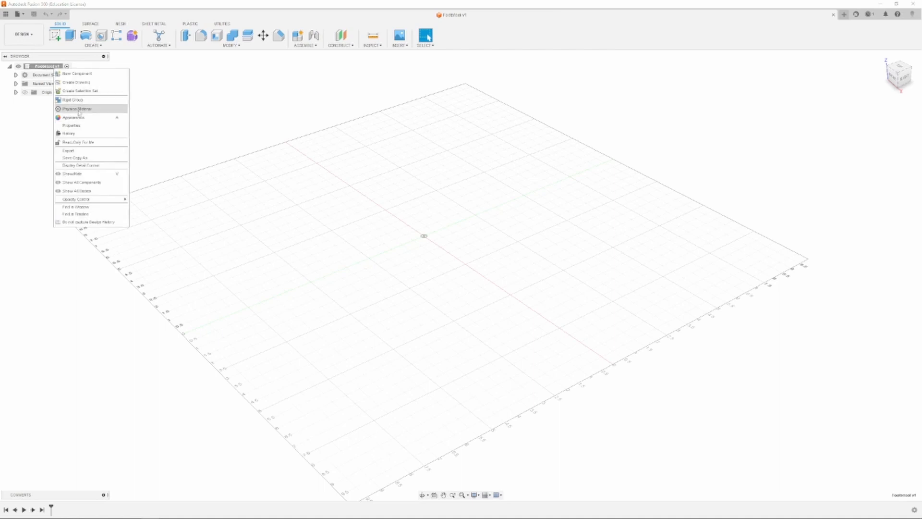
pyautogui.click(79, 73)
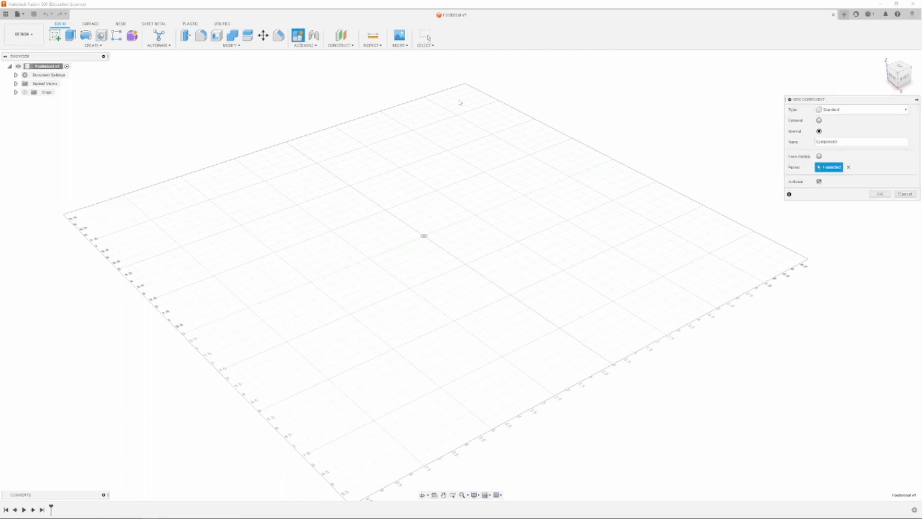
pyautogui.doubleClick(852, 141)
pyautogui.write('leg')
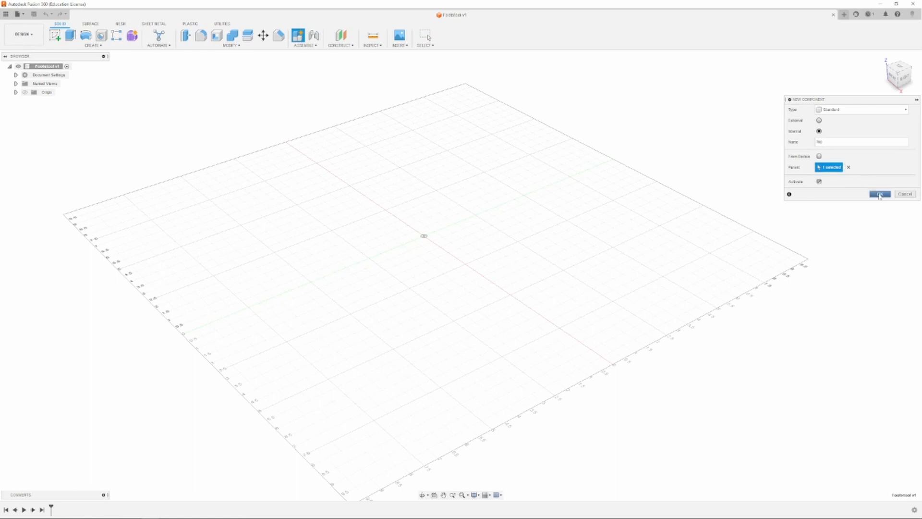
pyautogui.click(881, 194)
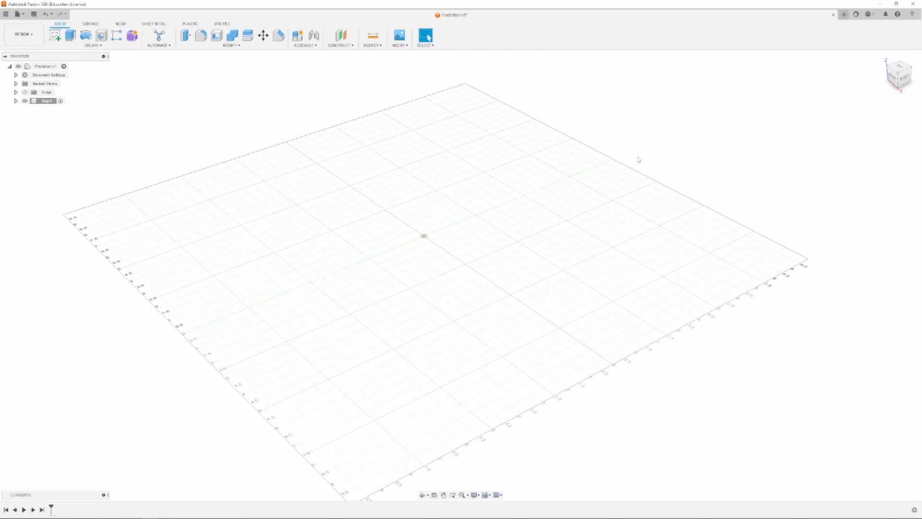
# - Examine the new leg component's contents and activation marker in the design tree, leaving its branch collapsed
pyautogui.doubleClick(43, 102)
pyautogui.click(16, 101)
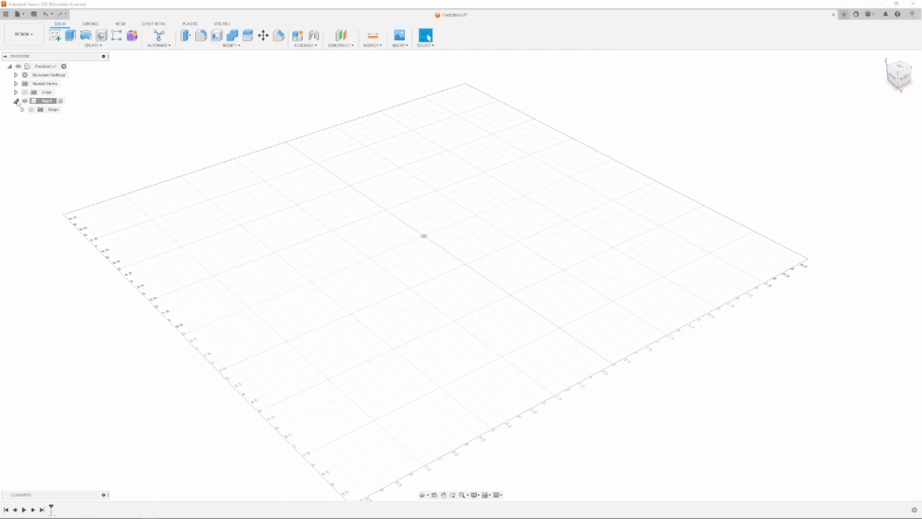
pyautogui.click(16, 101)
pyautogui.click(16, 101)
pyautogui.click(16, 101)
pyautogui.click(16, 101)
pyautogui.click(15, 101)
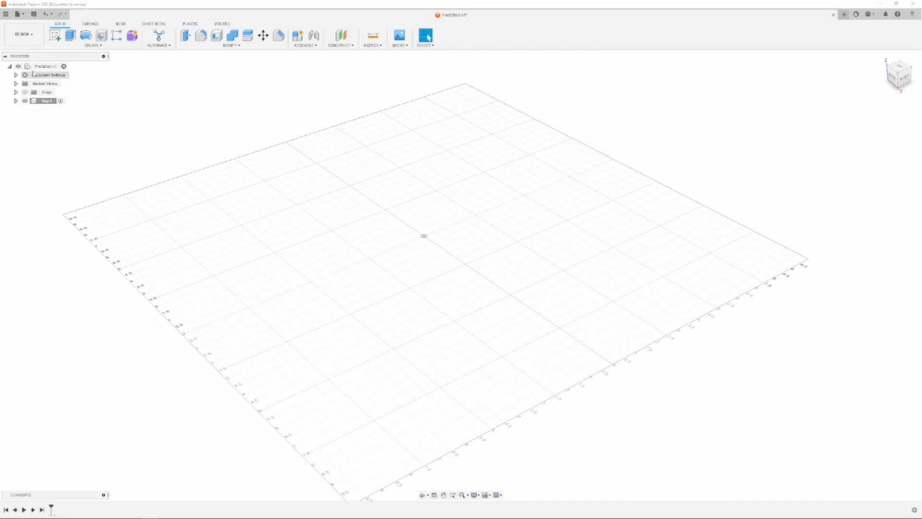
pyautogui.click(50, 103)
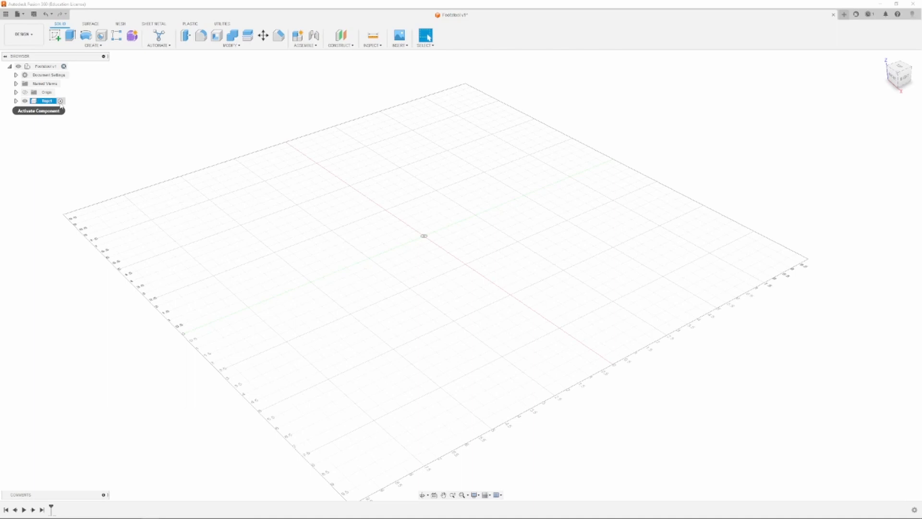
pyautogui.click(103, 139)
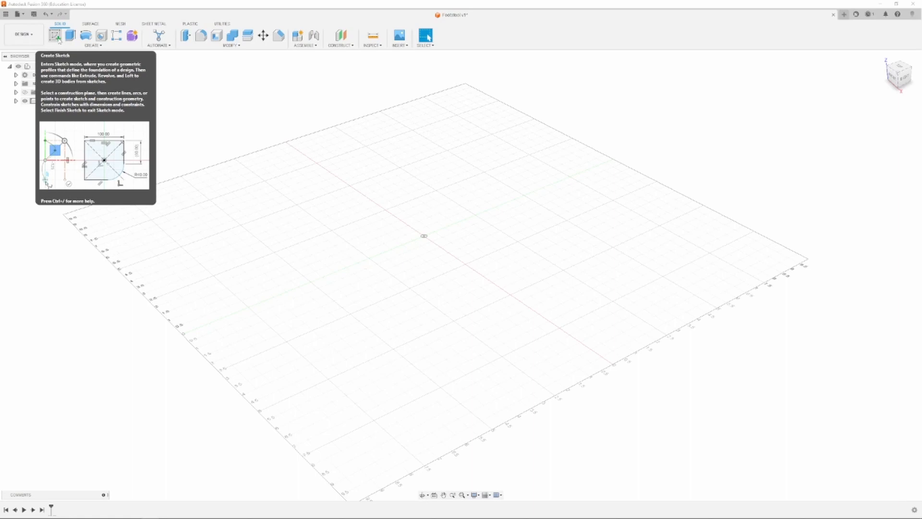
# - Start a sketch on the horizontal origin plane inside the leg component and rotate the top view by 180 degrees
pyautogui.click(91, 45)
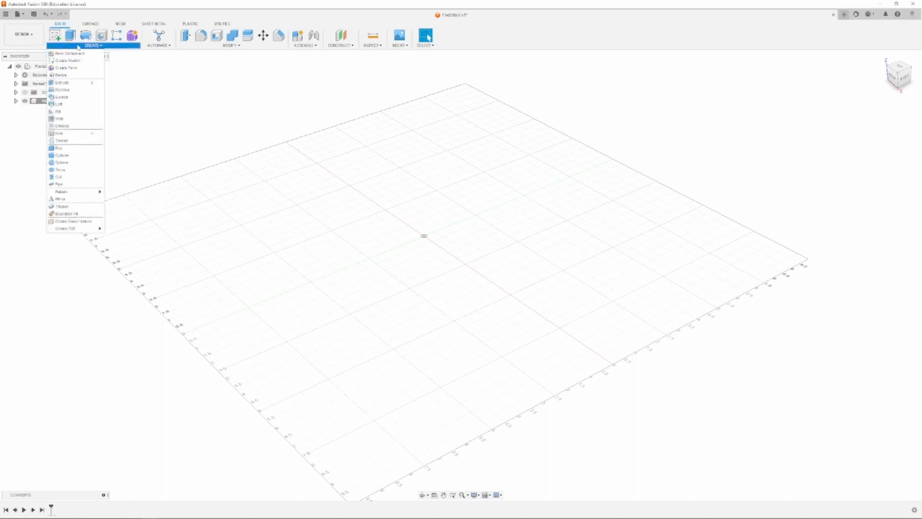
pyautogui.click(71, 46)
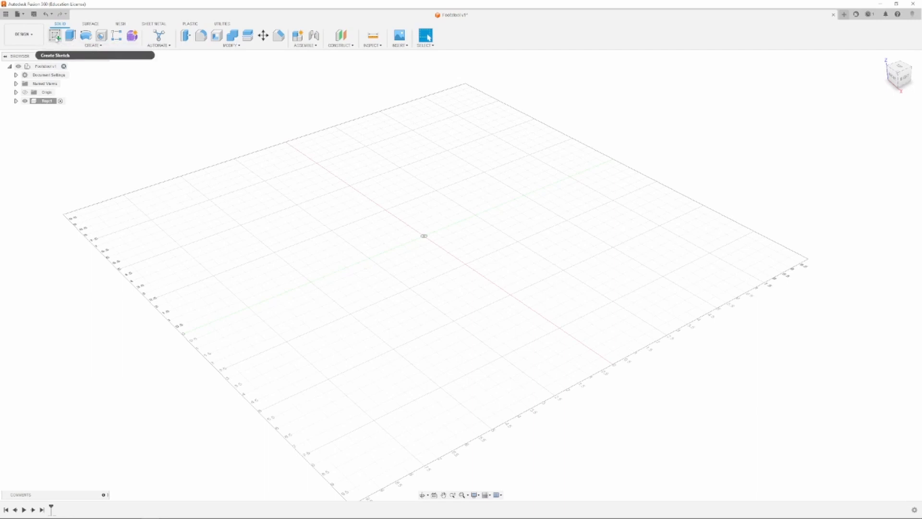
pyautogui.click(57, 38)
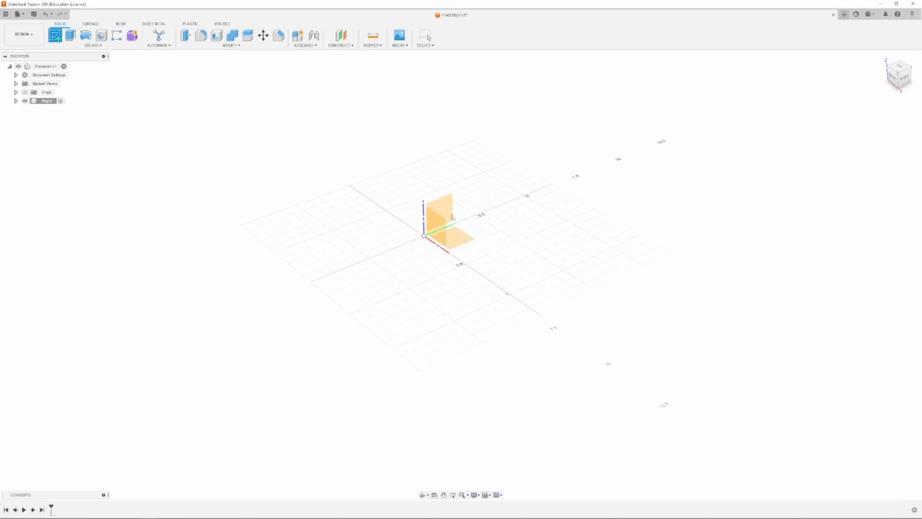
pyautogui.click(466, 245)
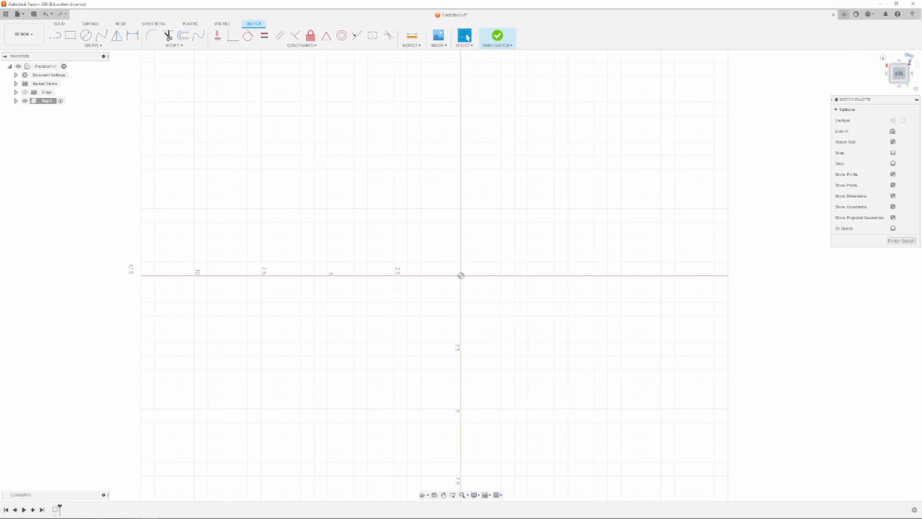
pyautogui.click(910, 55)
pyautogui.click(909, 55)
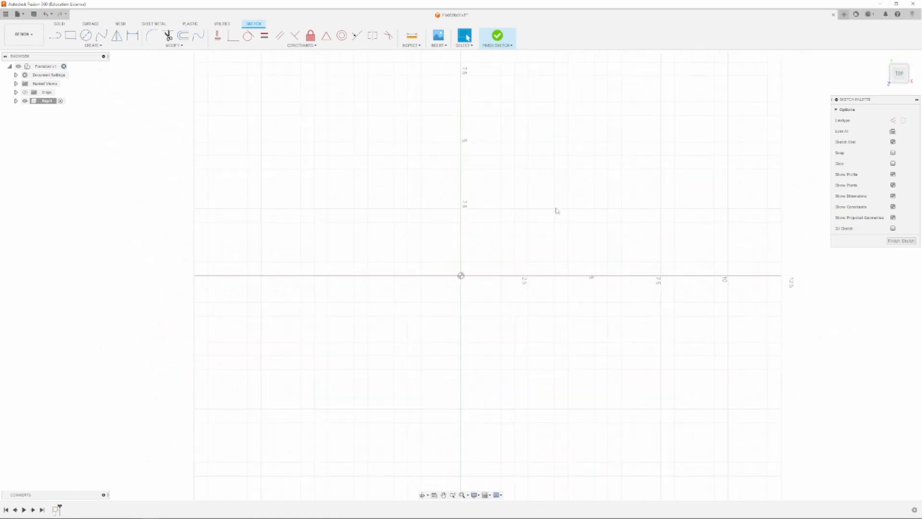
# - Inspect the sketch grid and its scale around the origin at several zoom levels and from a tilted angle
pyautogui.scroll(-2, 291, 303)
pyautogui.scroll(3, 484, 244)
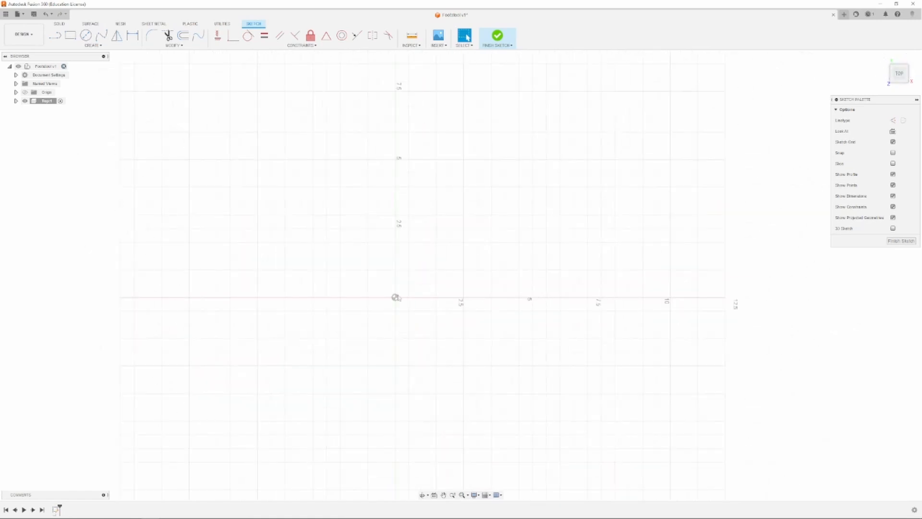
pyautogui.scroll(-3, 306, 339)
pyautogui.scroll(-3, 332, 309)
pyautogui.scroll(2, 428, 185)
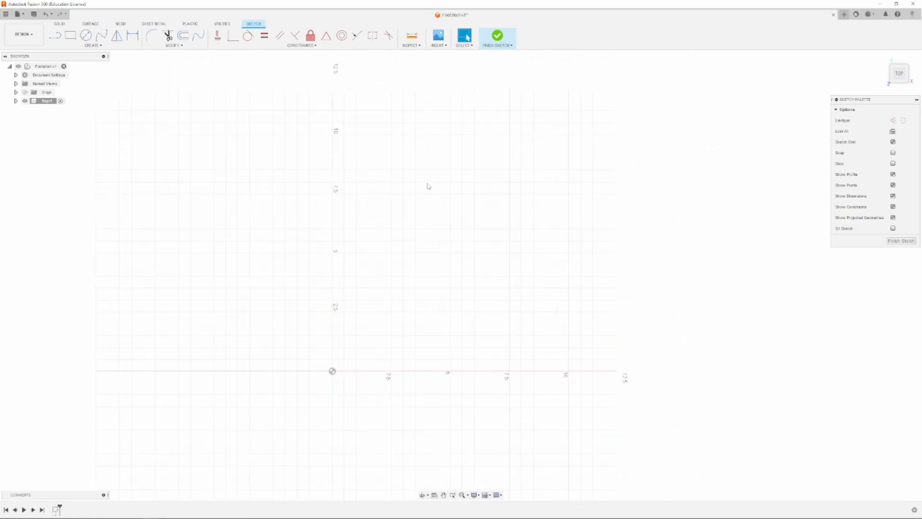
pyautogui.scroll(-2, 269, 365)
pyautogui.scroll(5, 339, 406)
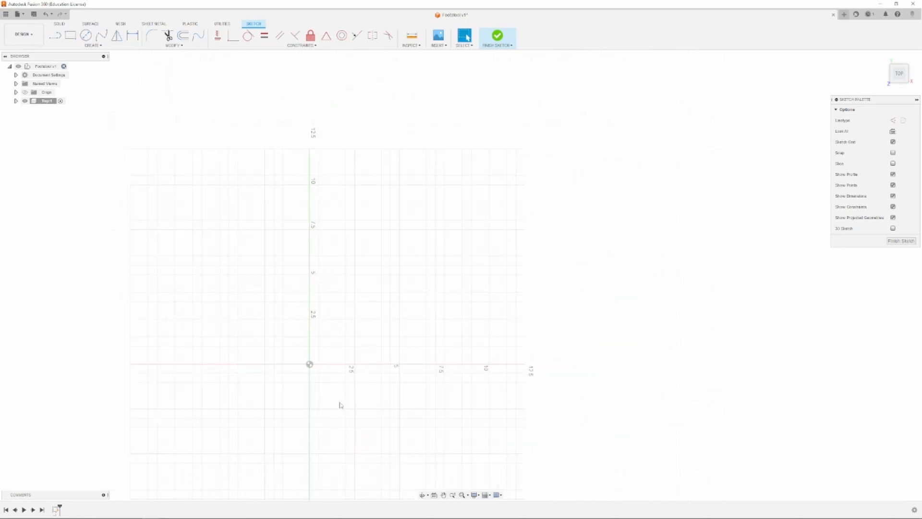
pyautogui.scroll(-2, 298, 357)
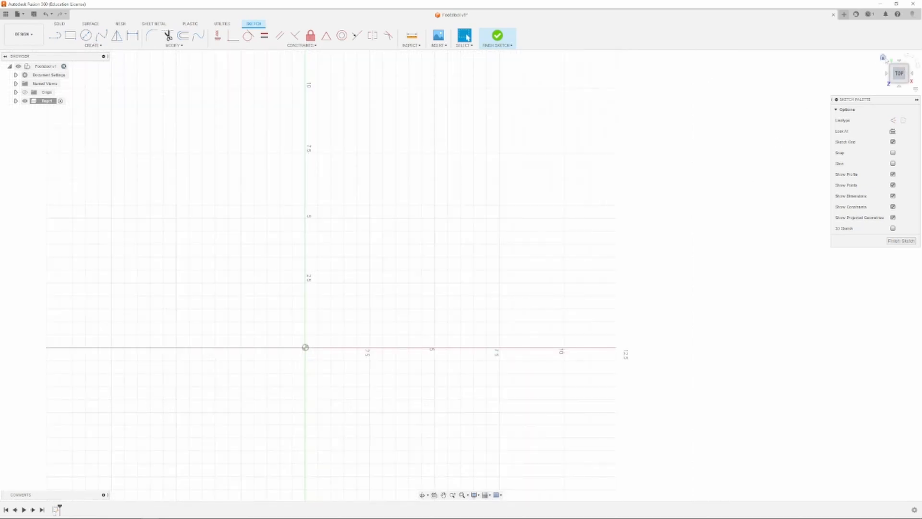
pyautogui.scroll(-1, 280, 319)
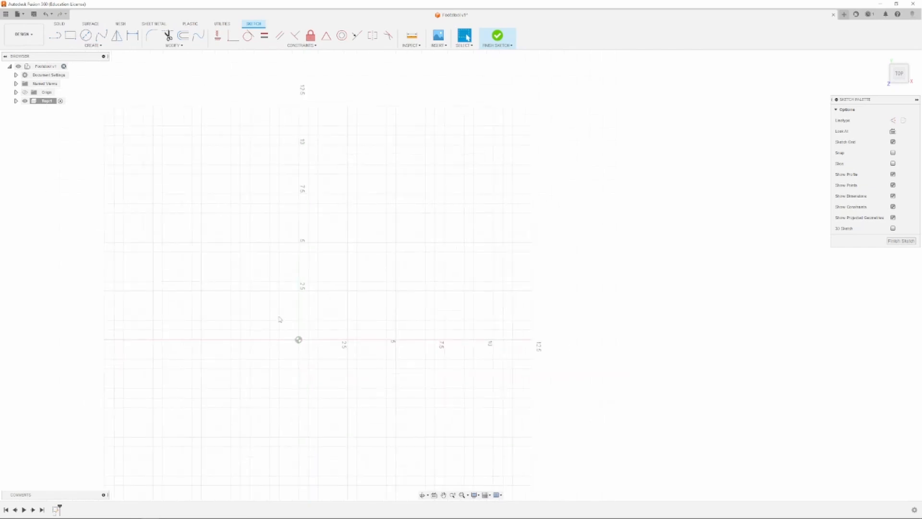
pyautogui.scroll(-1, 495, 373)
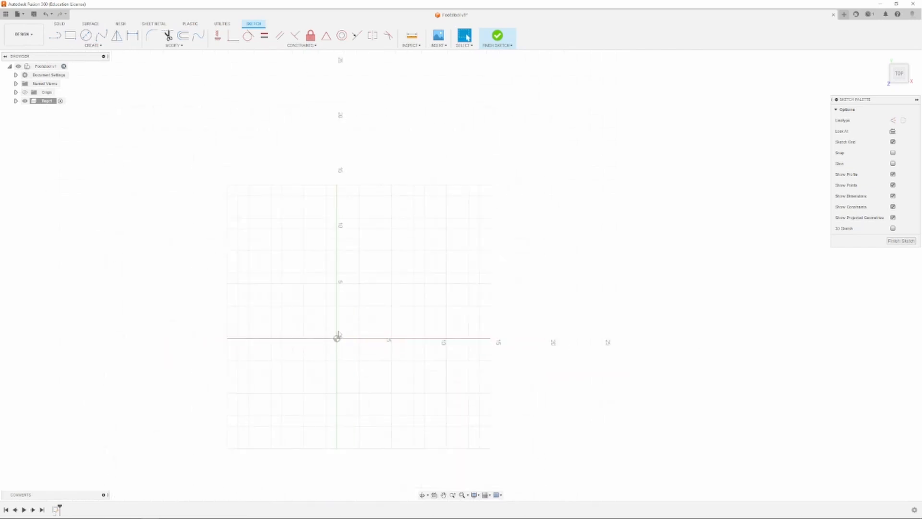
pyautogui.scroll(3, 331, 343)
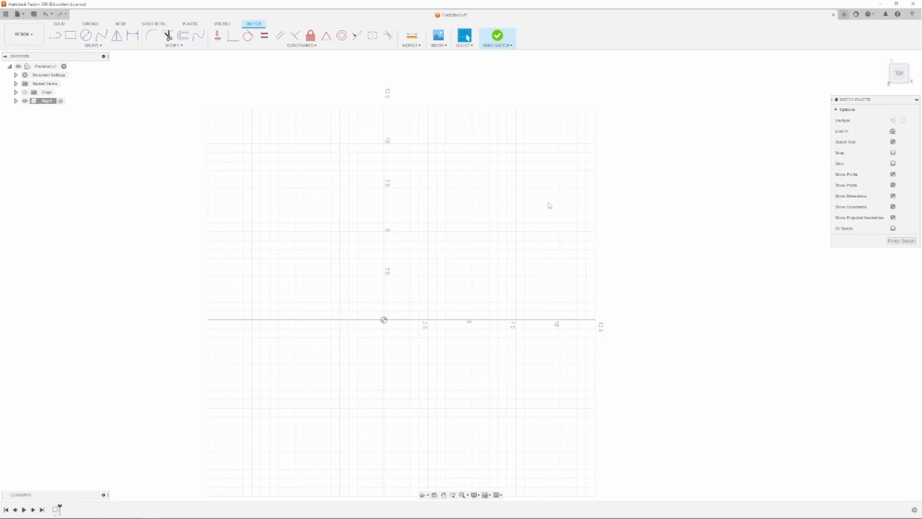
pyautogui.moveTo(884, 60)
pyautogui.keyDown('shift'); pyautogui.moveTo(461, 276); pyautogui.dragTo(461, 275, button='middle'); pyautogui.keyUp('shift')
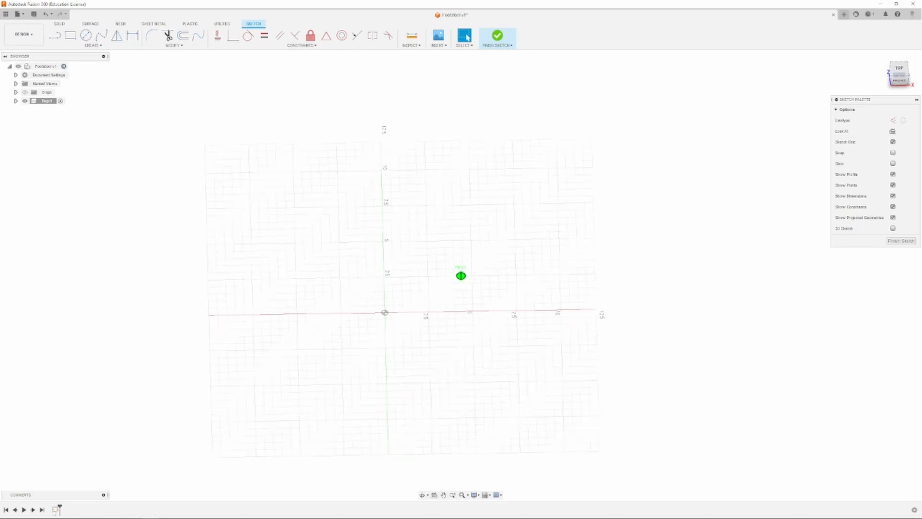
pyautogui.click(901, 70)
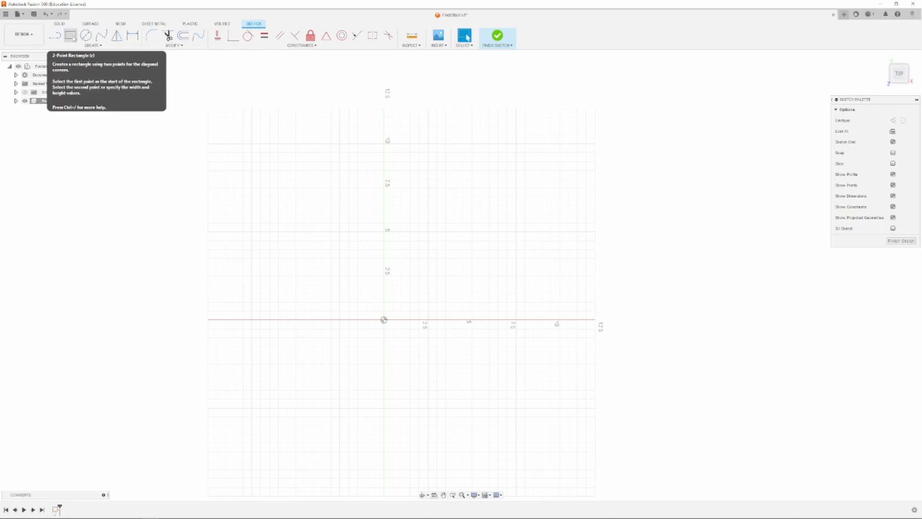
pyautogui.click(74, 38)
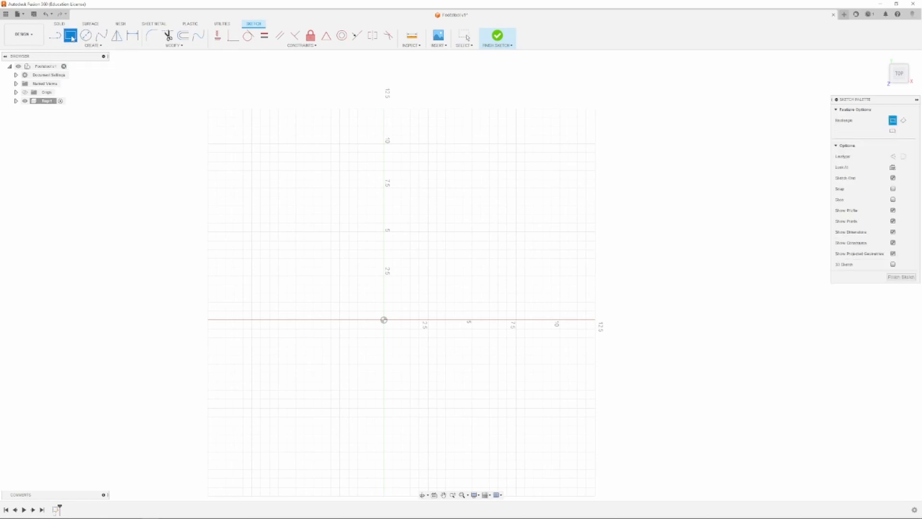
pyautogui.click(384, 320)
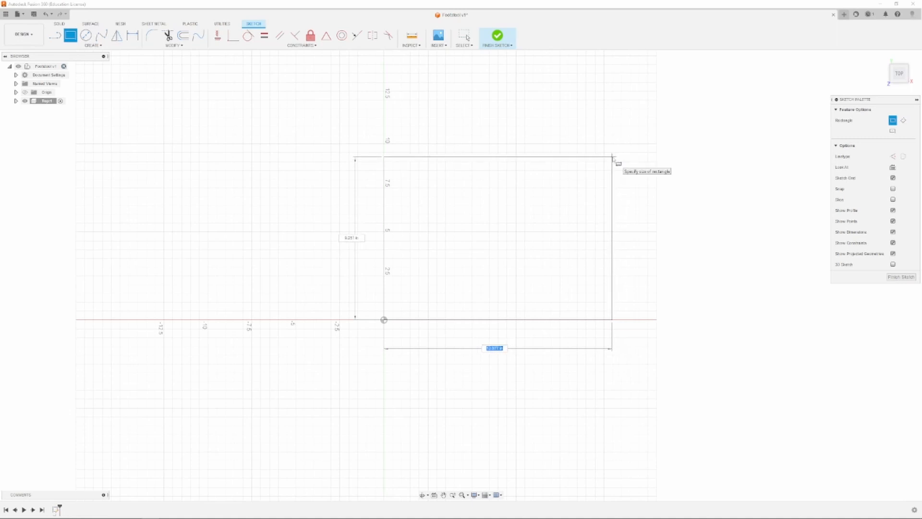
pyautogui.write('13.5')
pyautogui.press('Tab')
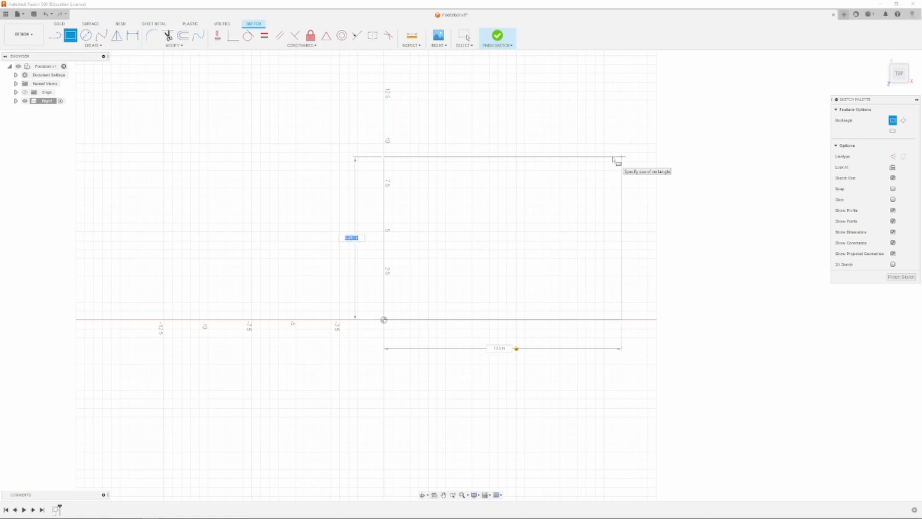
pyautogui.write('9')
pyautogui.press('Tab')
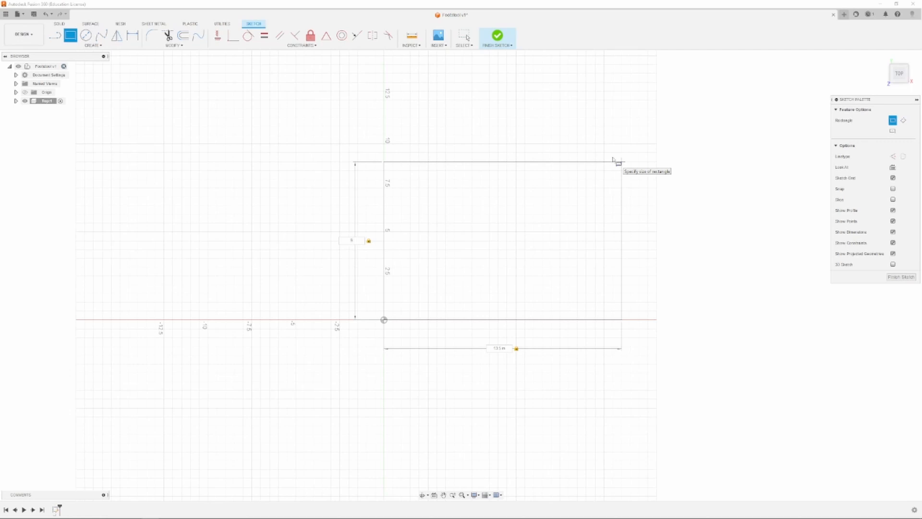
pyautogui.click(614, 160)
pyautogui.hotkey('ctrl', 'z')
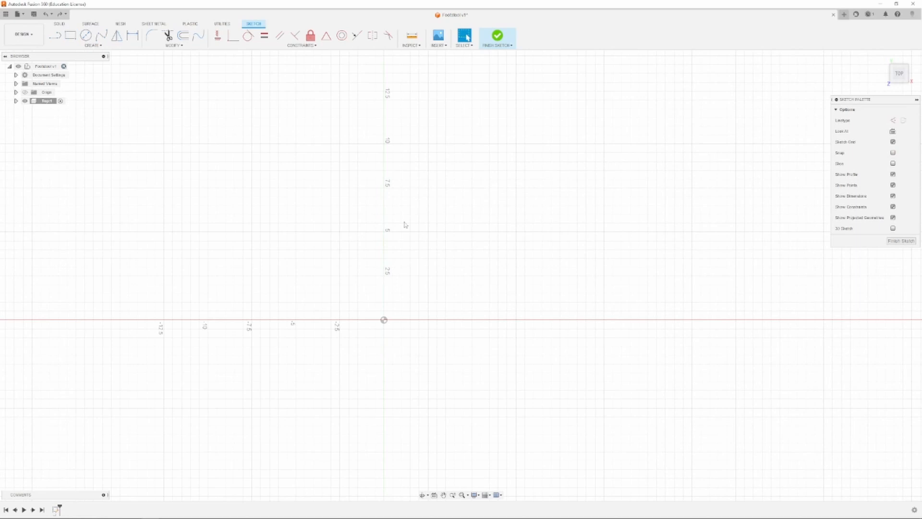
# - Draw a two-point rectangle starting at the origin, 13.5 in wide and 9 in high
pyautogui.press('r')
pyautogui.click(384, 320)
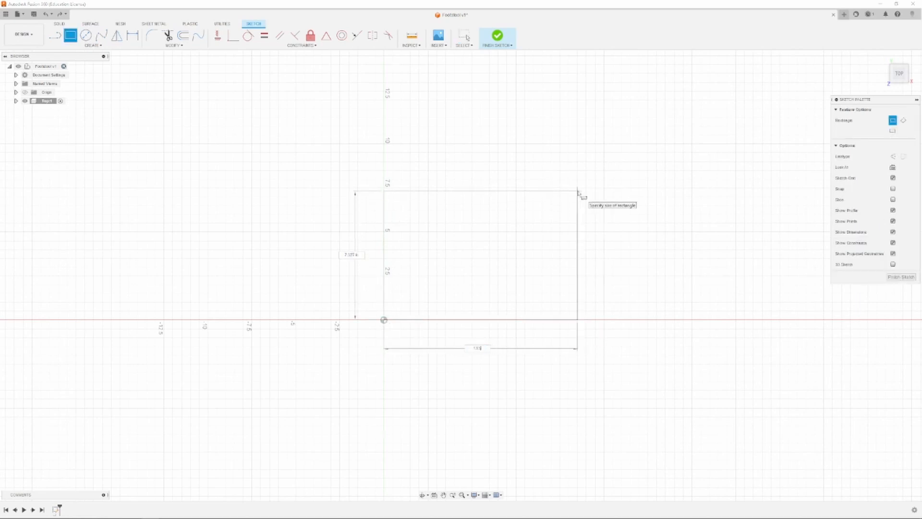
pyautogui.press('Tab')
pyautogui.write('9')
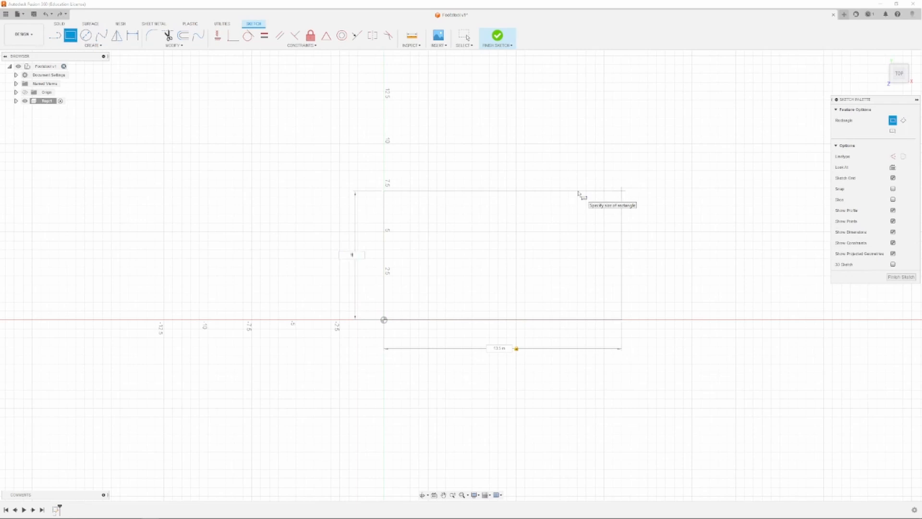
pyautogui.press('Tab')
pyautogui.press('Return')
pyautogui.press('Escape')
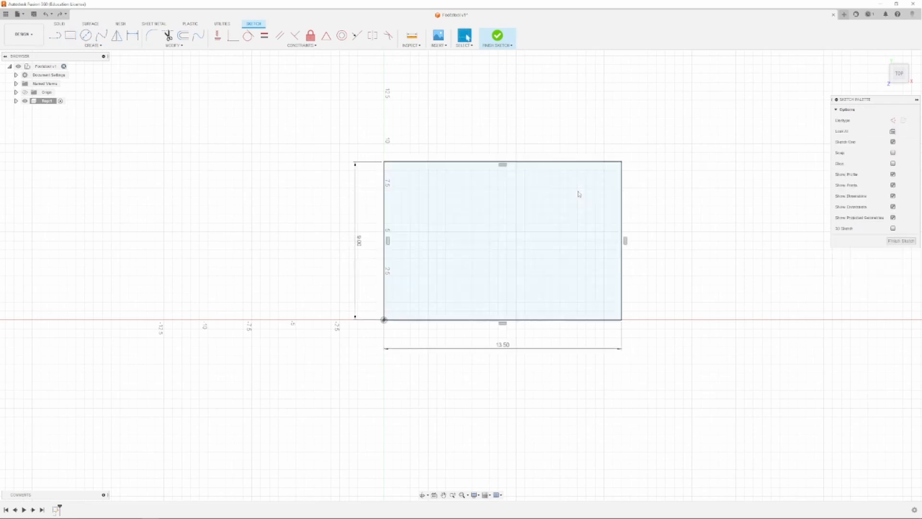
# - Finish the rectangle sketch and switch to the isometric home view
pyautogui.scroll(-3, 262, 305)
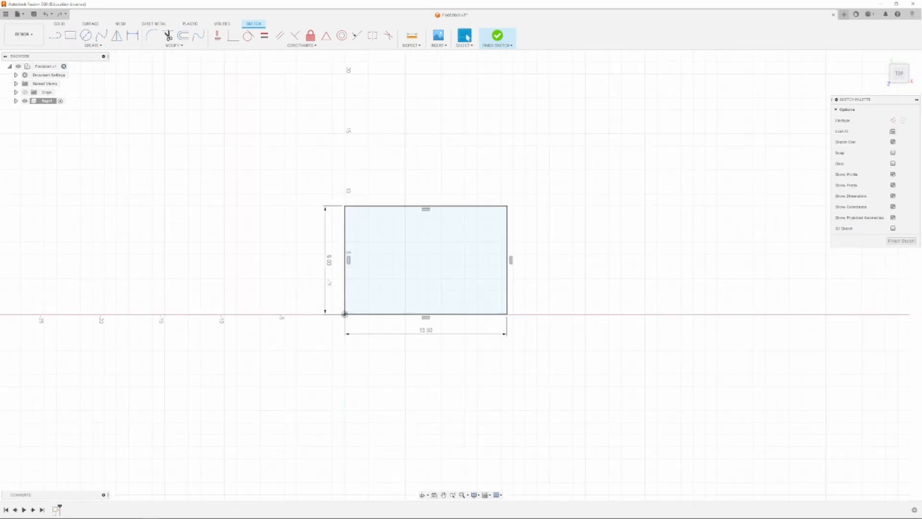
pyautogui.scroll(-2, 360, 300)
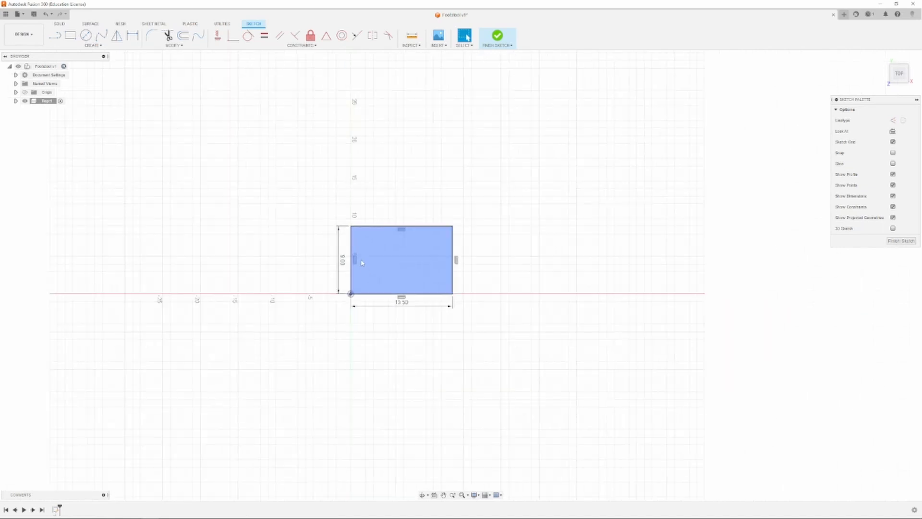
pyautogui.scroll(2, 375, 318)
pyautogui.scroll(-2, 384, 408)
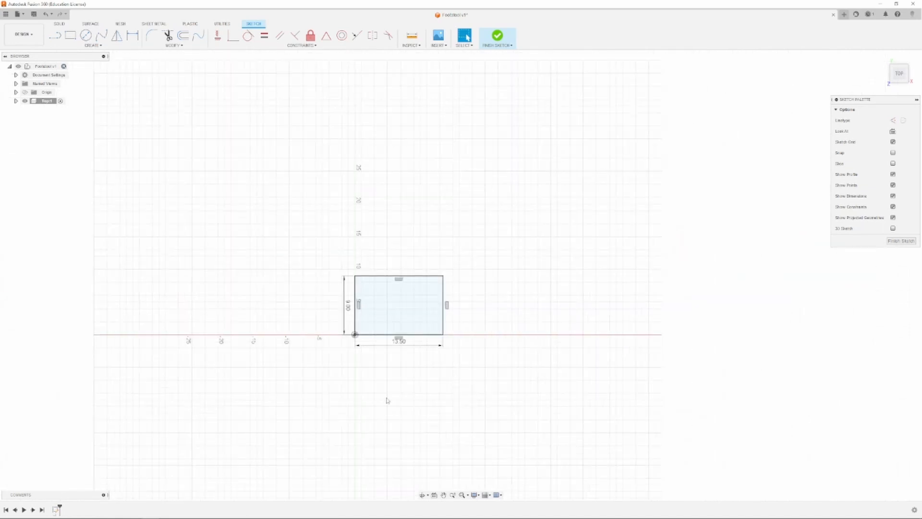
pyautogui.scroll(2, 400, 244)
pyautogui.scroll(2, 368, 449)
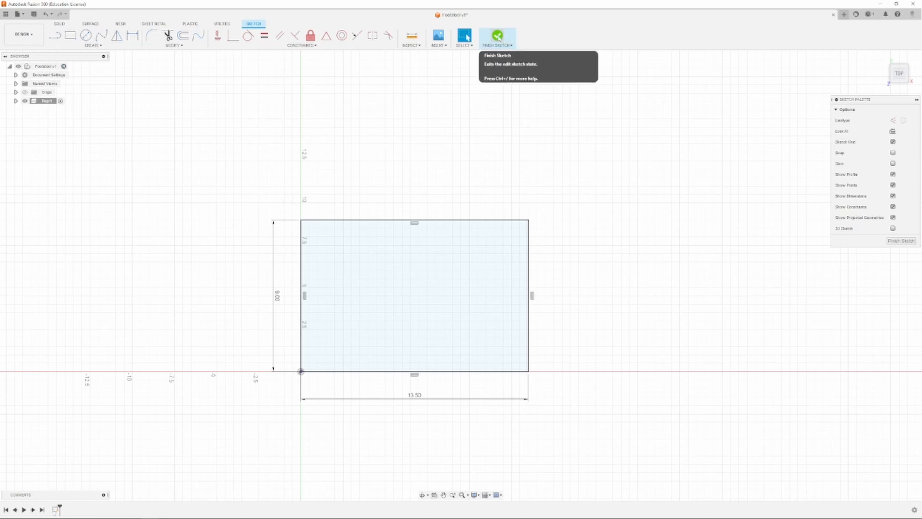
pyautogui.click(498, 37)
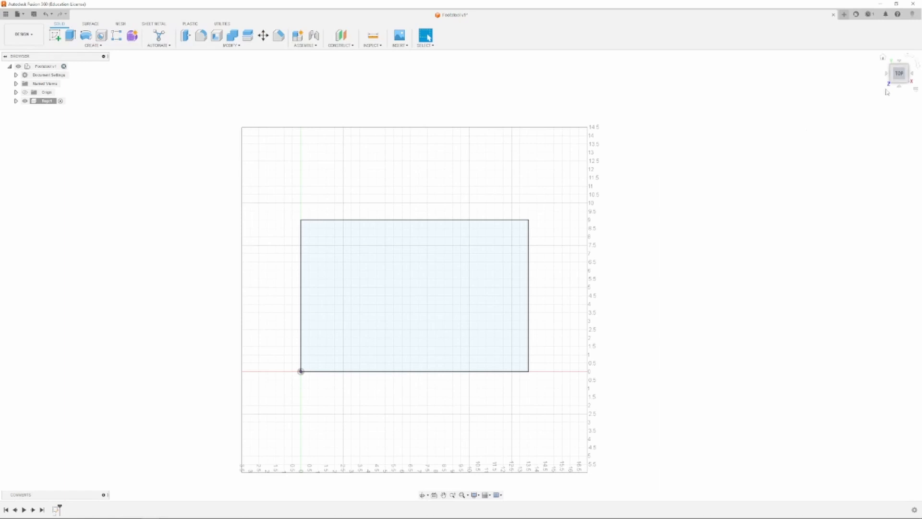
pyautogui.moveTo(895, 67); pyautogui.dragTo(884, 58)
pyautogui.click(883, 57)
pyautogui.scroll(-3, 573, 237)
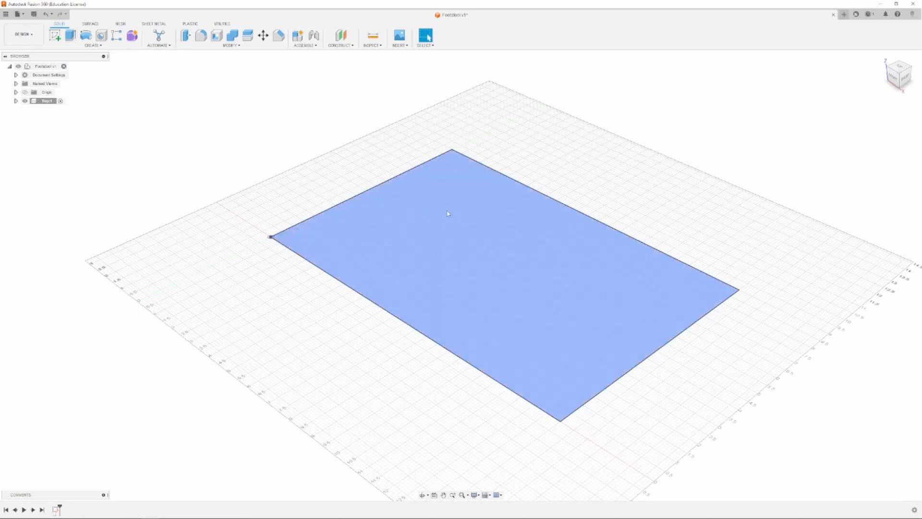
# - Extrude the rectangle profile upward by 3/4 in as a new body
pyautogui.click(448, 213)
pyautogui.press('e')
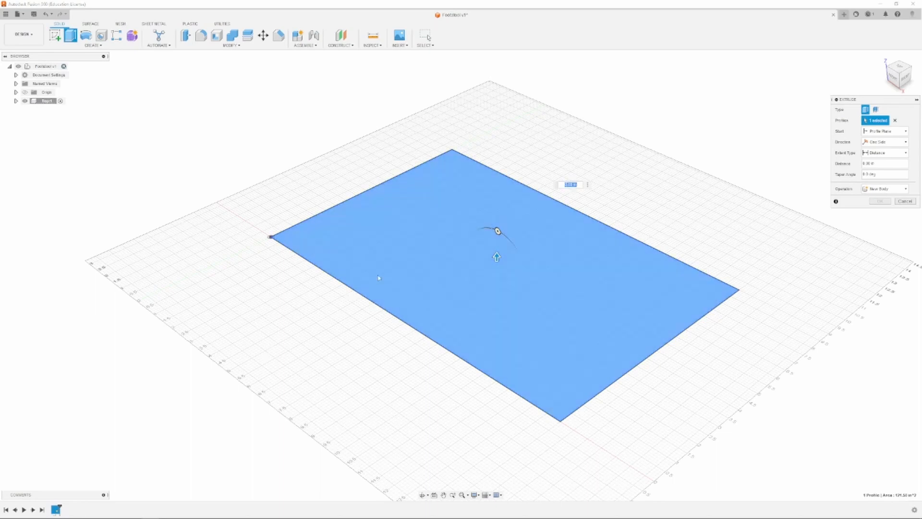
pyautogui.click(418, 242)
pyautogui.click(432, 244)
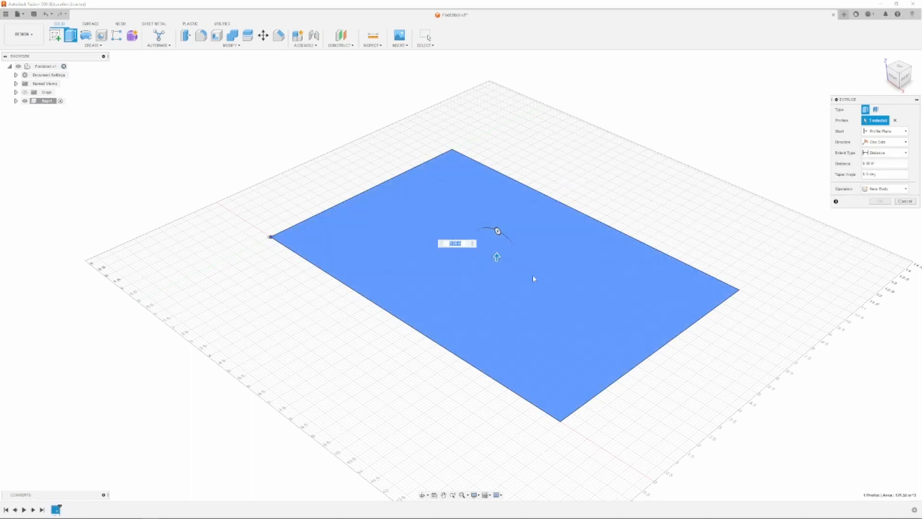
pyautogui.moveTo(497, 257); pyautogui.dragTo(469, 205)
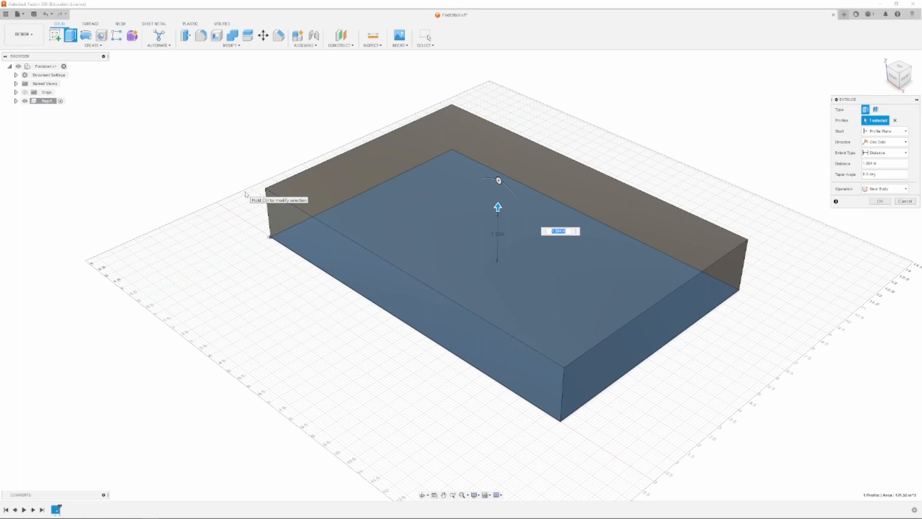
pyautogui.write('3/4)*')
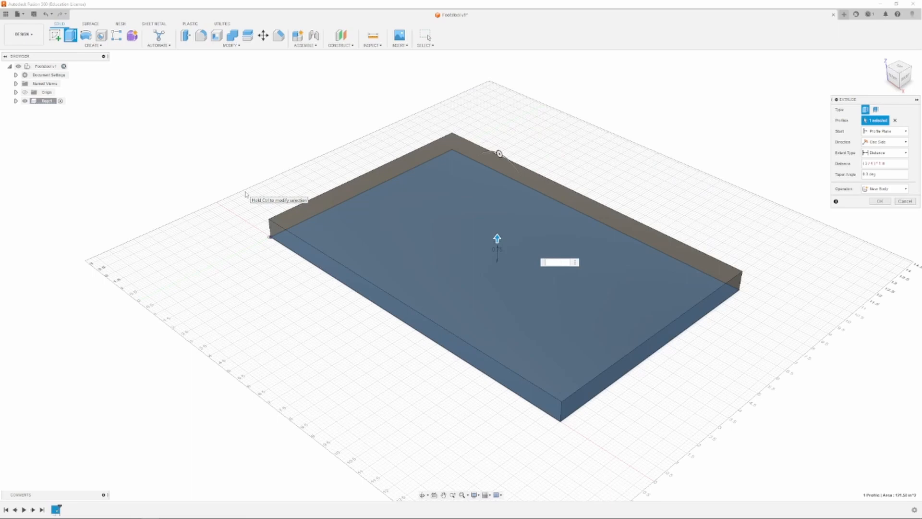
pyautogui.press('Return')
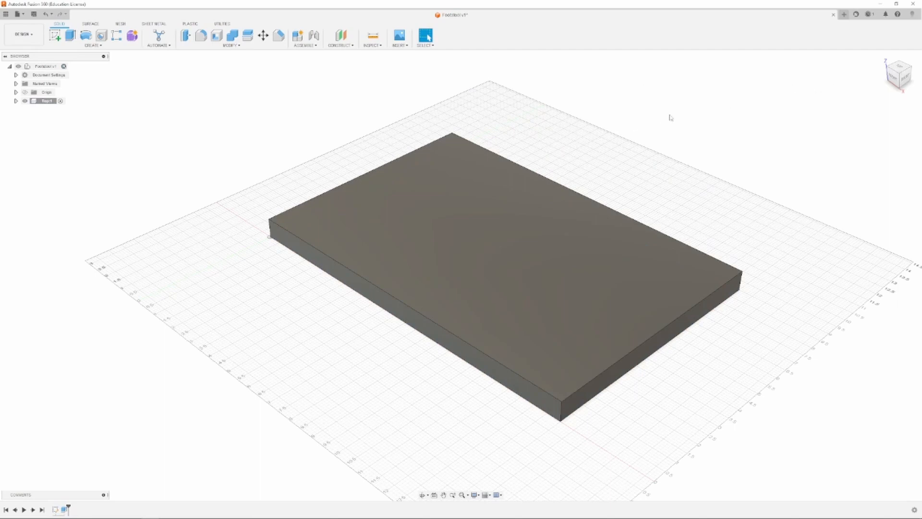
# - Inspect the board from several angles, list the leg component's bodies, and hide and show its body
pyautogui.moveTo(893, 76)
pyautogui.mouseDown()
pyautogui.moveTo(914, 76)
pyautogui.moveTo(914, 65)
pyautogui.moveTo(894, 55)
pyautogui.moveTo(884, 69)
pyautogui.moveTo(895, 82)
pyautogui.moveTo(912, 77)
pyautogui.moveTo(916, 88)
pyautogui.mouseUp()
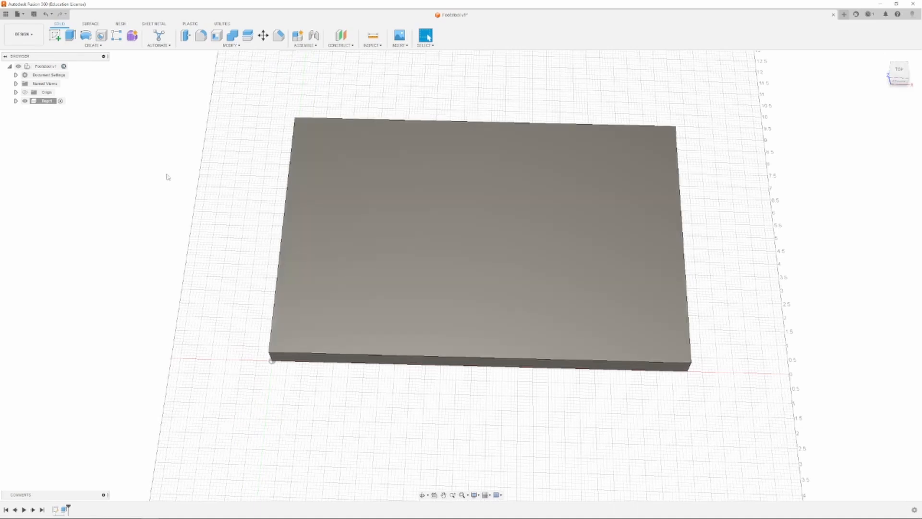
pyautogui.keyDown('shift'); pyautogui.moveTo(463, 268); pyautogui.dragTo(536, 276, button='middle'); pyautogui.keyUp('shift')
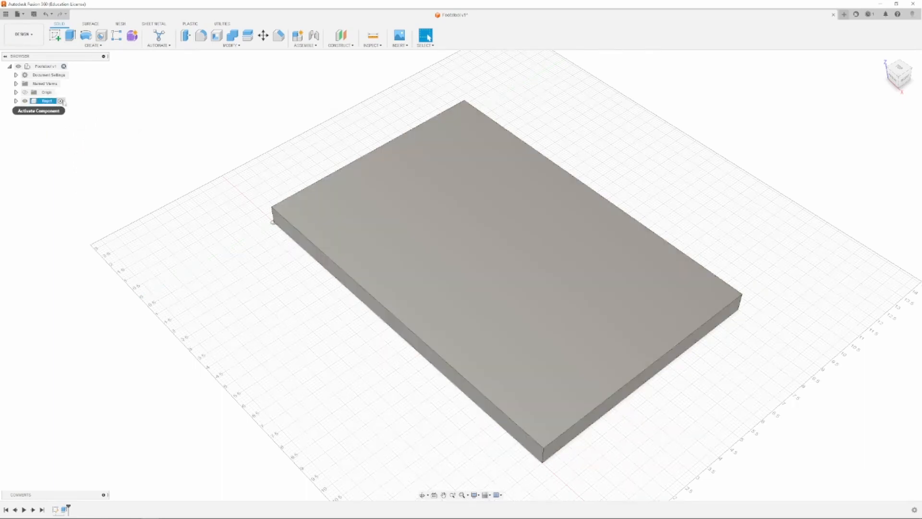
pyautogui.click(16, 101)
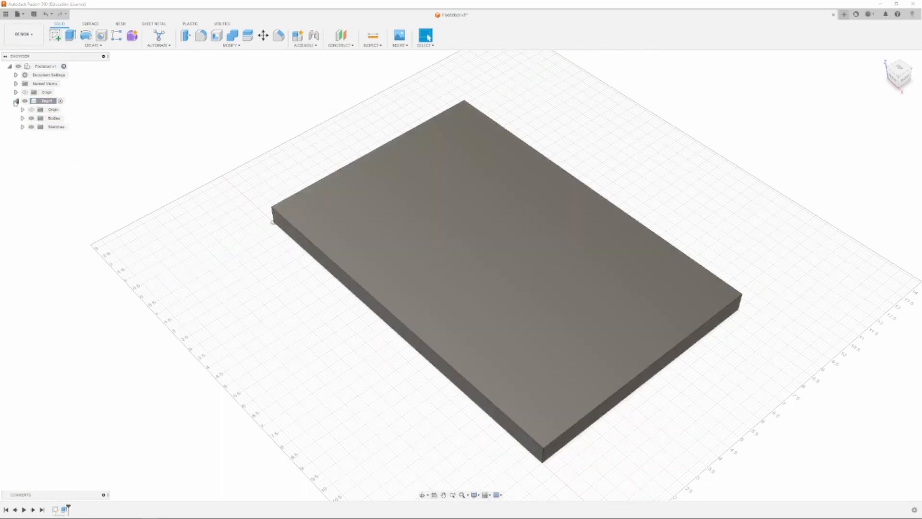
pyautogui.click(22, 118)
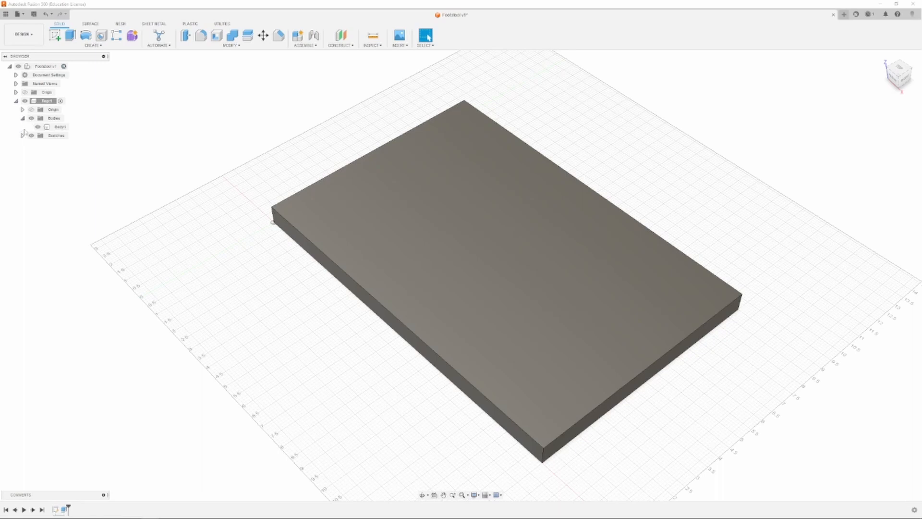
pyautogui.click(38, 127)
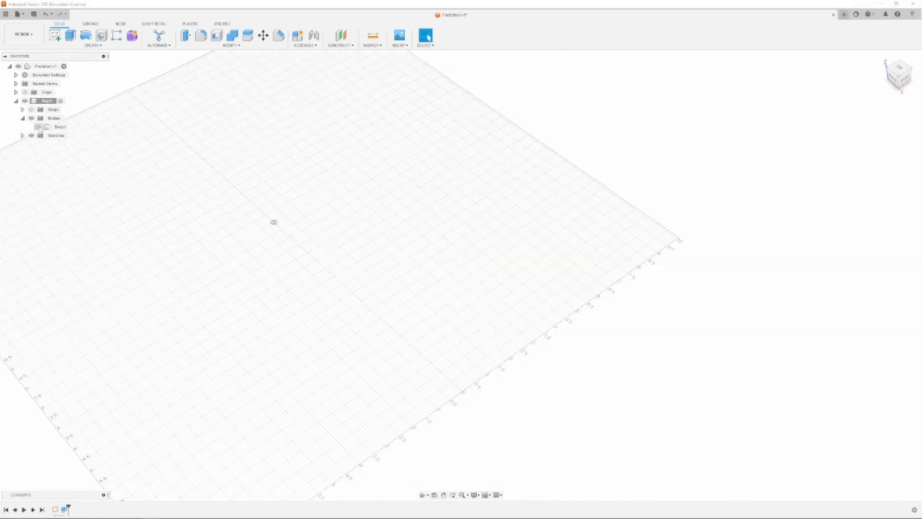
pyautogui.click(38, 126)
# - List the leg component's sketches, test the visibility of its sketch and body, and collapse both folders
pyautogui.click(22, 136)
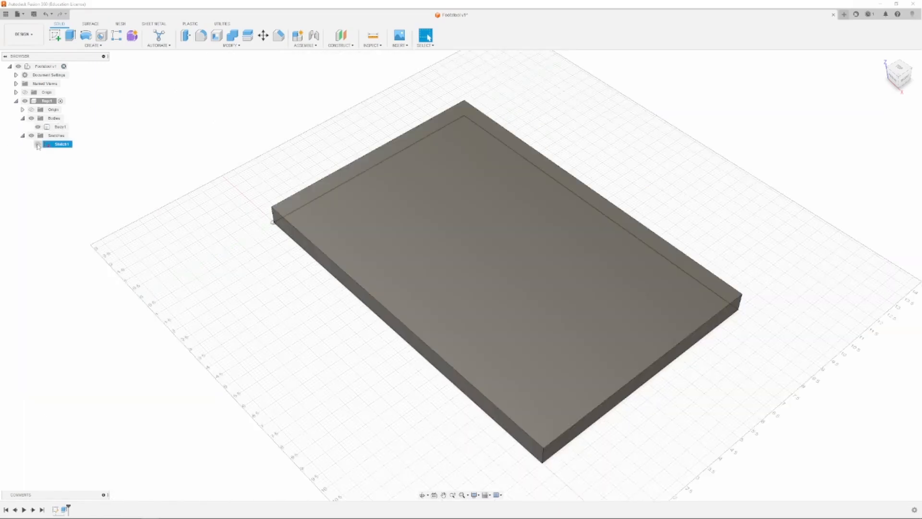
pyautogui.click(38, 144)
pyautogui.click(38, 127)
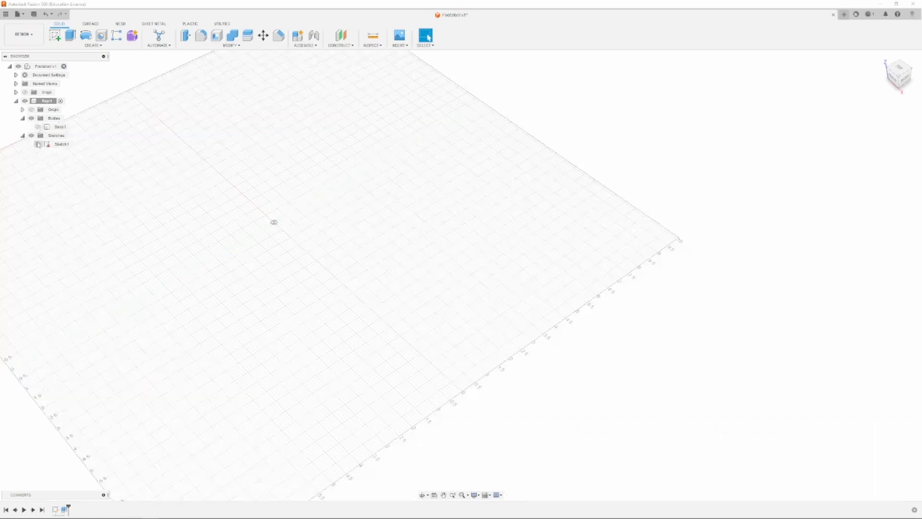
pyautogui.click(38, 144)
pyautogui.click(22, 135)
pyautogui.click(22, 118)
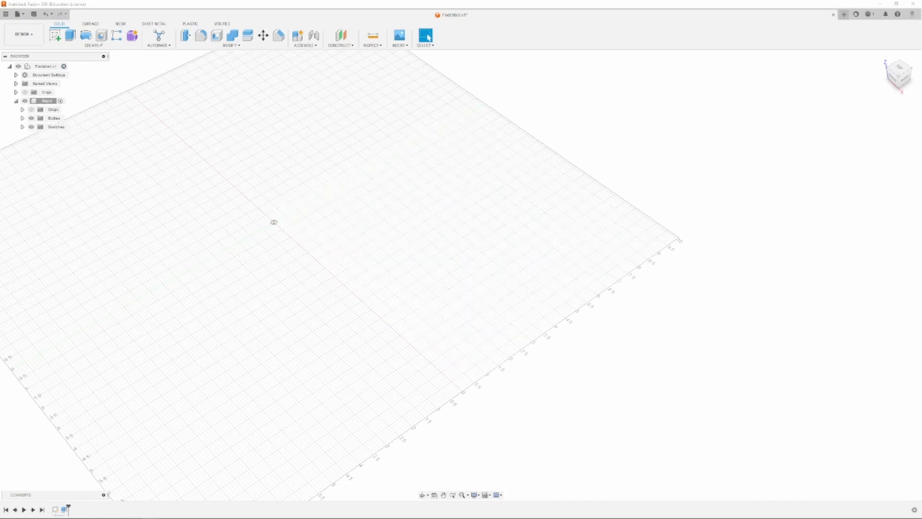
pyautogui.click(22, 118)
pyautogui.click(22, 118)
# - Start a new sketch on the top face of the board
pyautogui.click(55, 35)
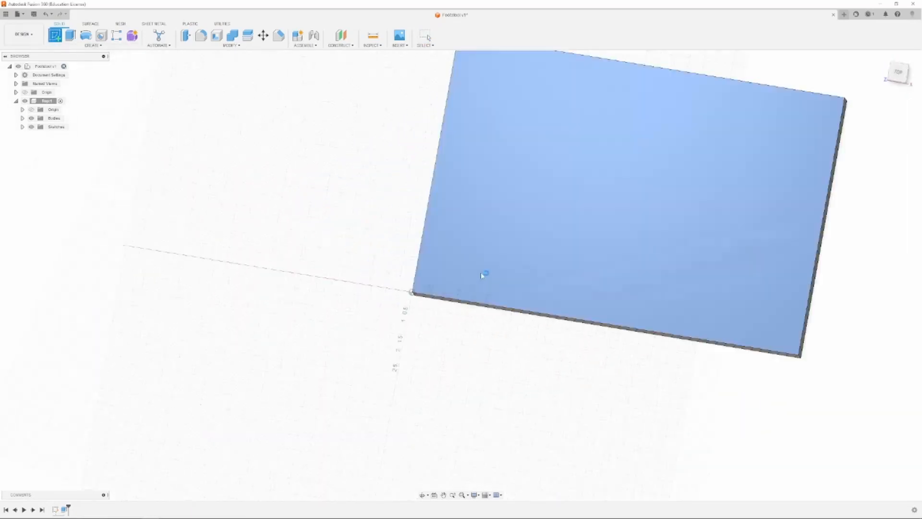
pyautogui.click(484, 273)
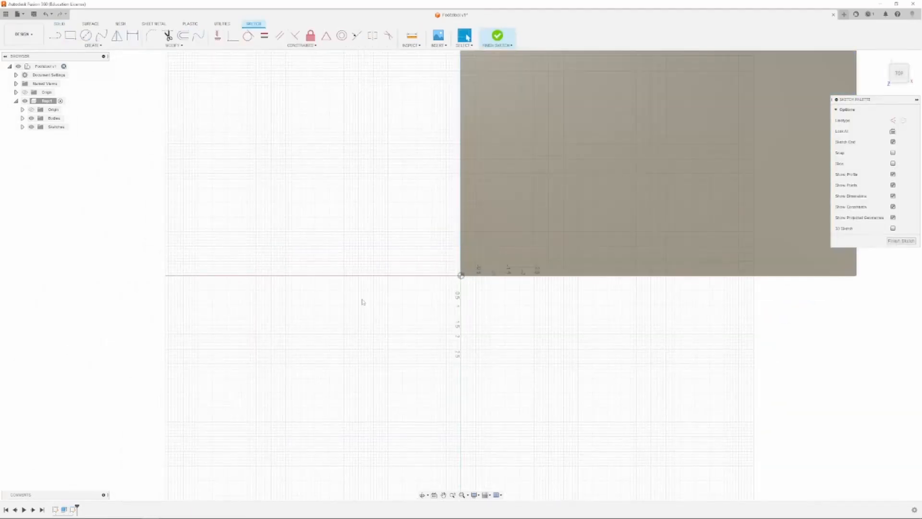
pyautogui.scroll(5, 529, 161)
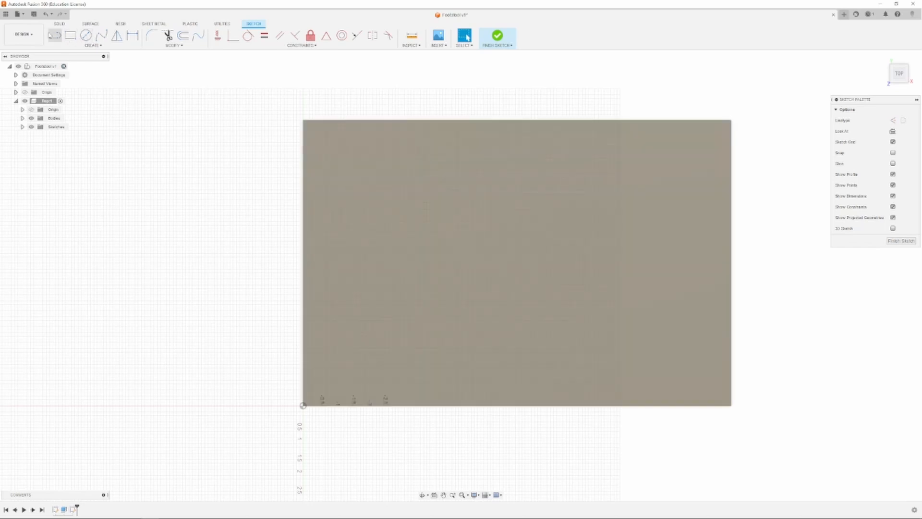
# - Draw a vertical construction line from the midpoint of the face's upper edge to the midpoint of its lower edge
pyautogui.click(54, 35)
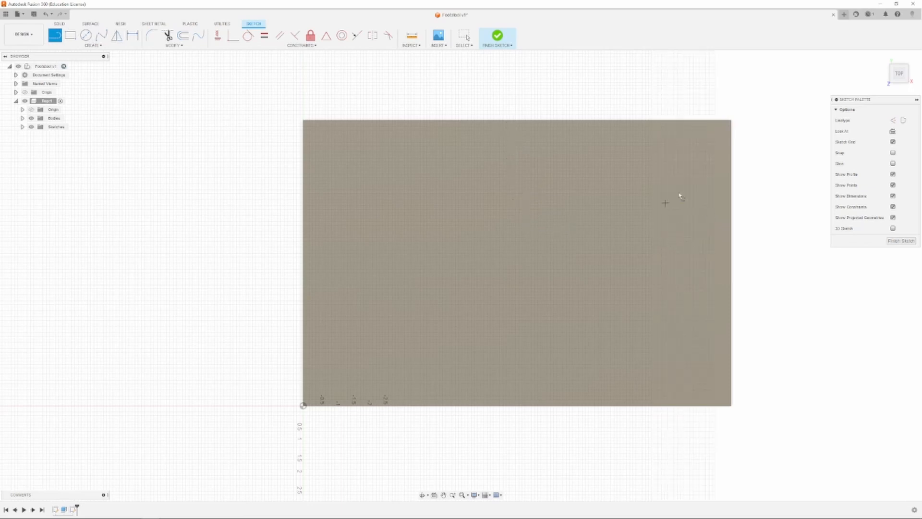
pyautogui.click(893, 120)
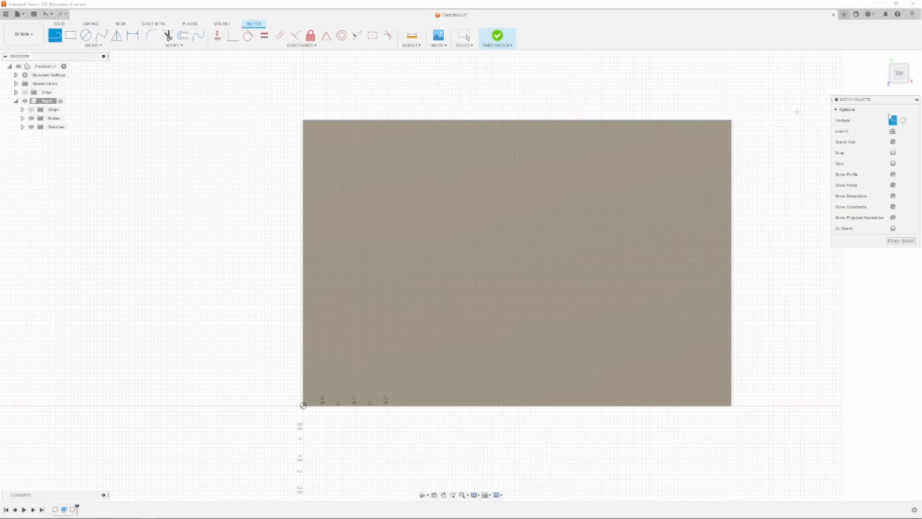
pyautogui.click(516, 120)
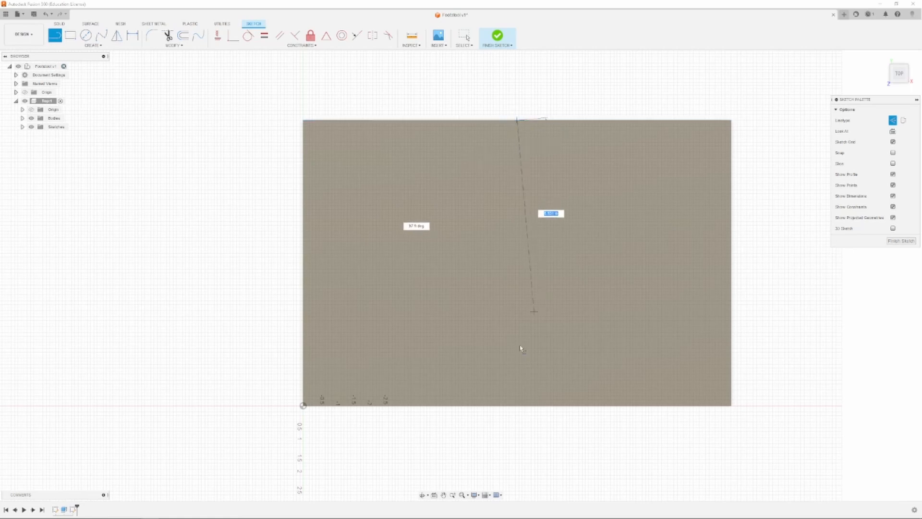
pyautogui.click(517, 407)
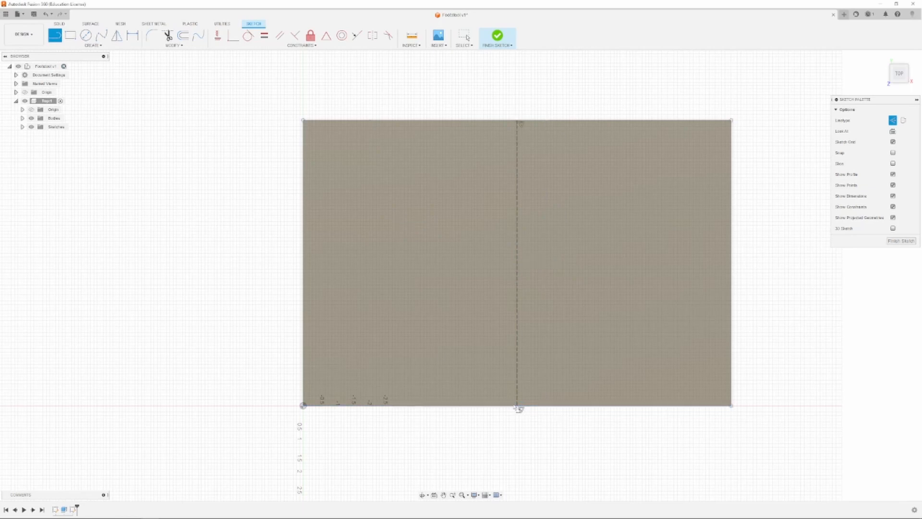
# - Draw a horizontal construction line from the midpoint of the face's left edge to the midpoint of its right edge
pyautogui.click(303, 262)
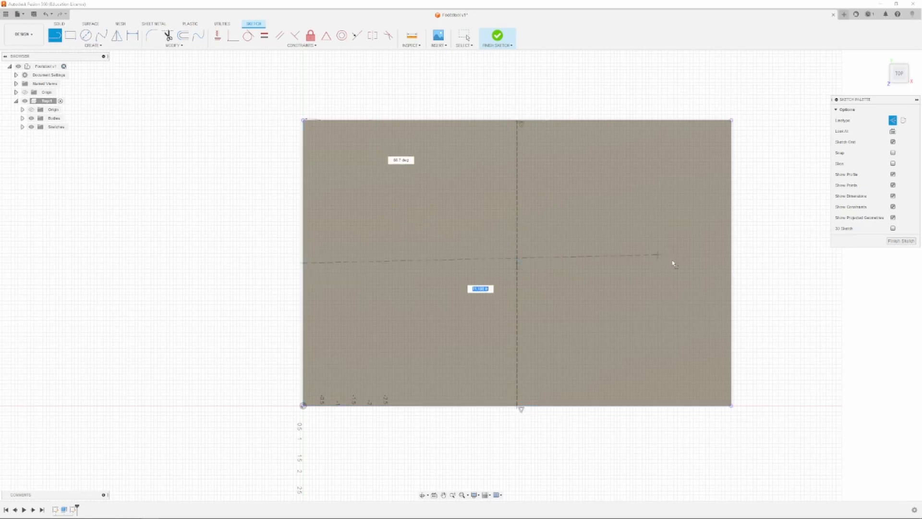
pyautogui.click(731, 263)
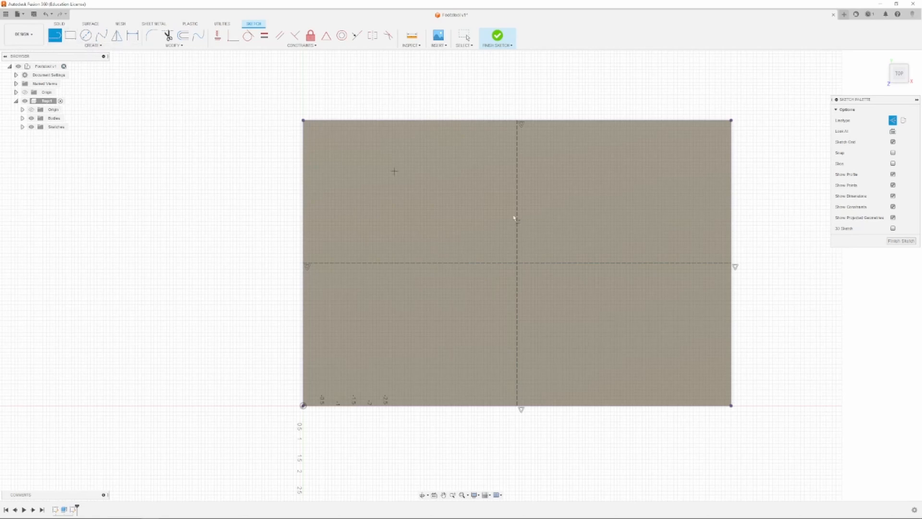
# - Draw a 4 in wide by 1.25 in high construction center rectangle on the intersection of the two construction lines
pyautogui.click(92, 46)
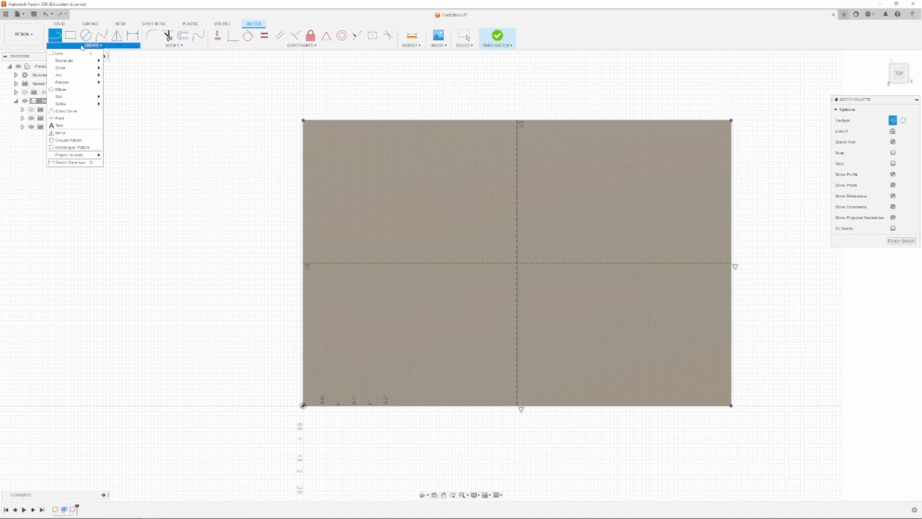
pyautogui.moveTo(80, 61)
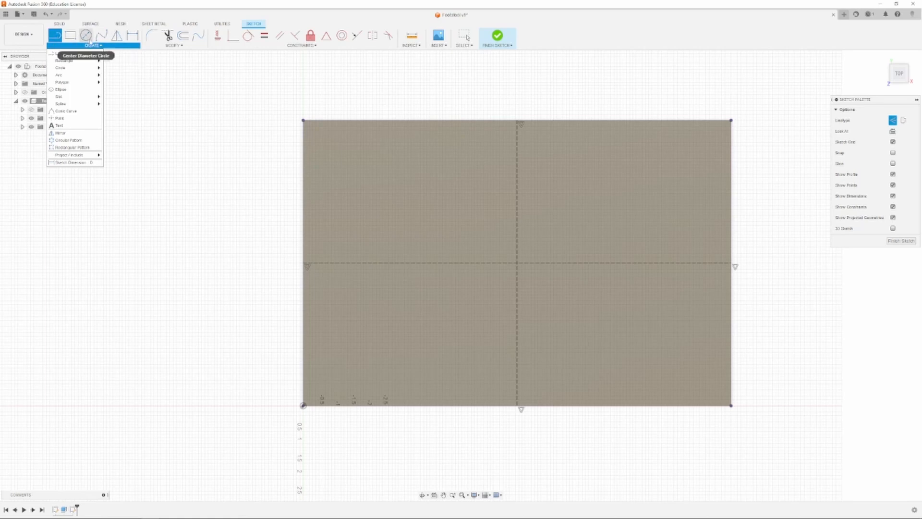
pyautogui.click(100, 46)
pyautogui.click(102, 46)
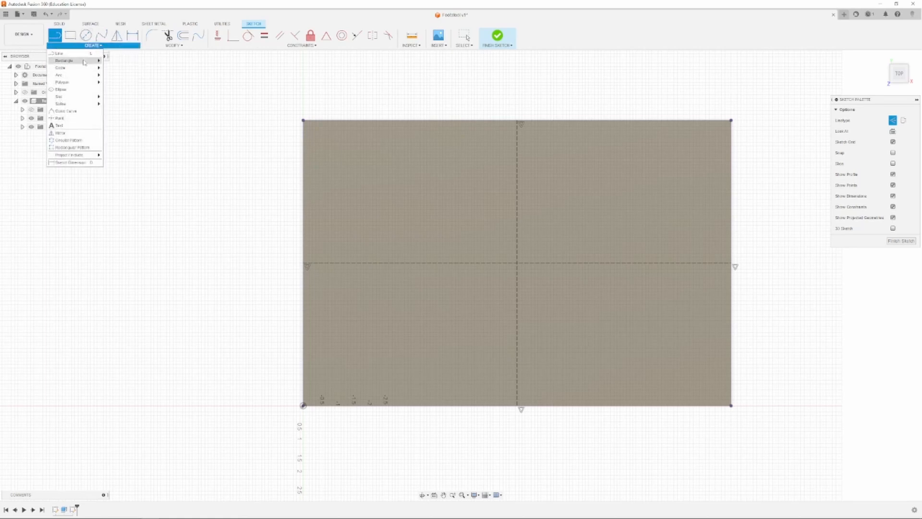
pyautogui.moveTo(84, 64)
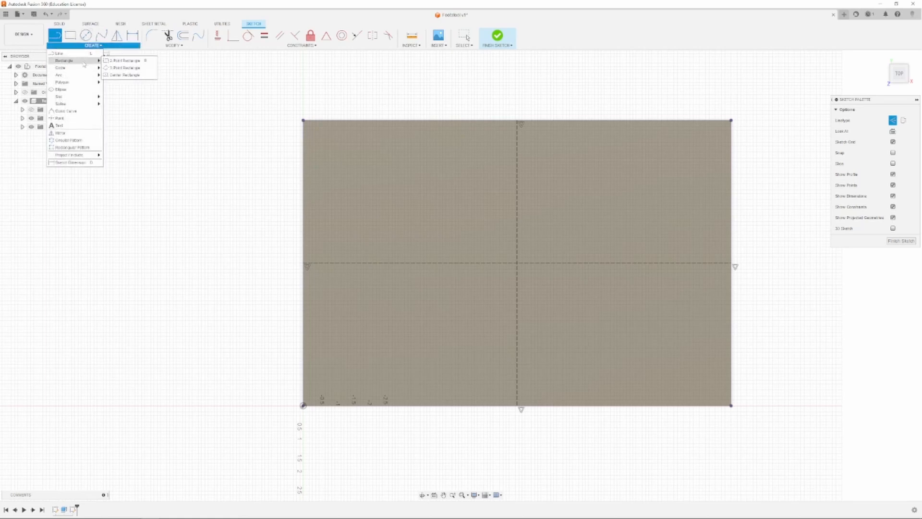
pyautogui.click(126, 76)
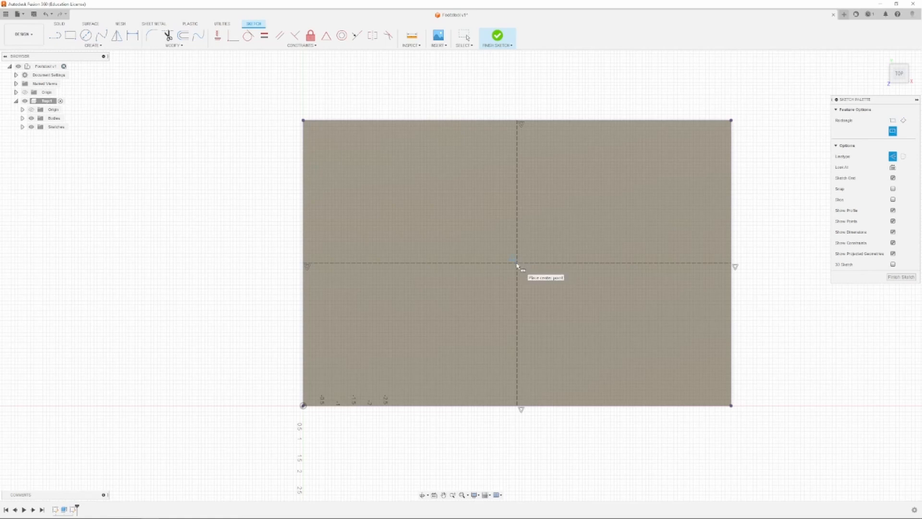
pyautogui.click(517, 263)
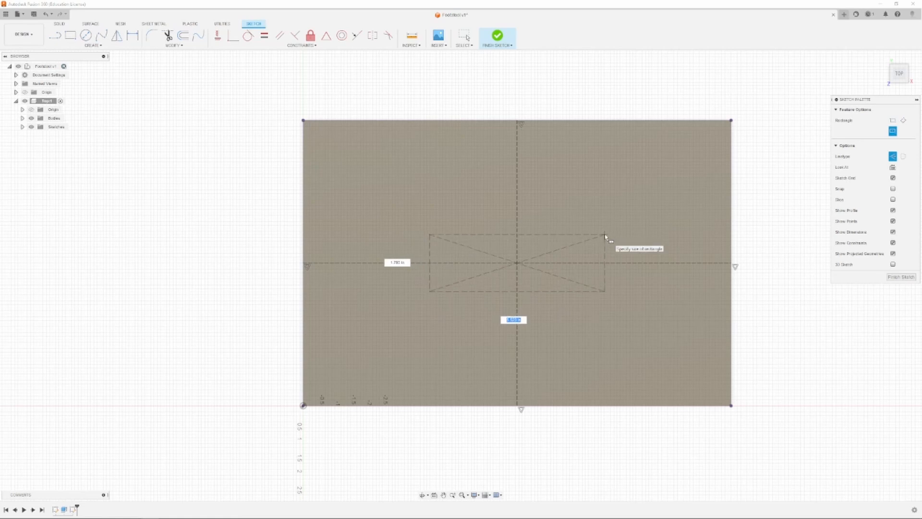
pyautogui.write('4')
pyautogui.press('Tab')
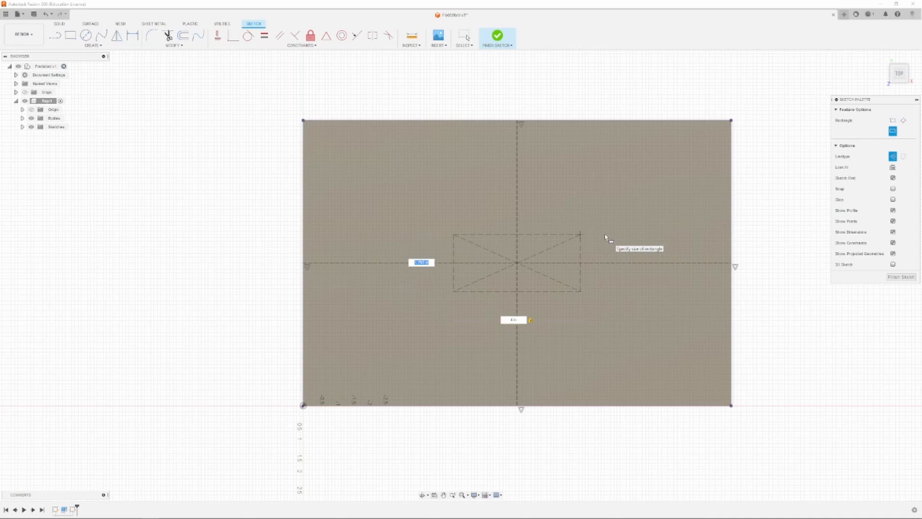
pyautogui.write('1.2')
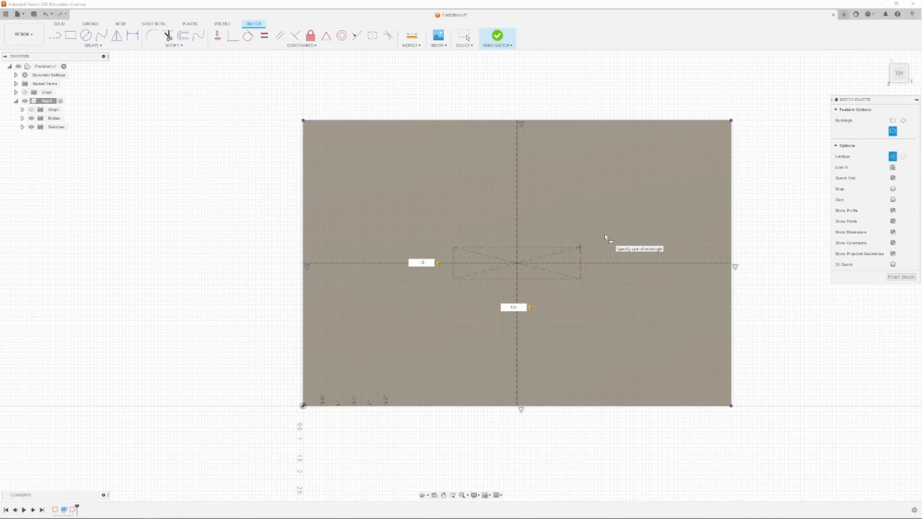
pyautogui.write('5')
pyautogui.press('Return')
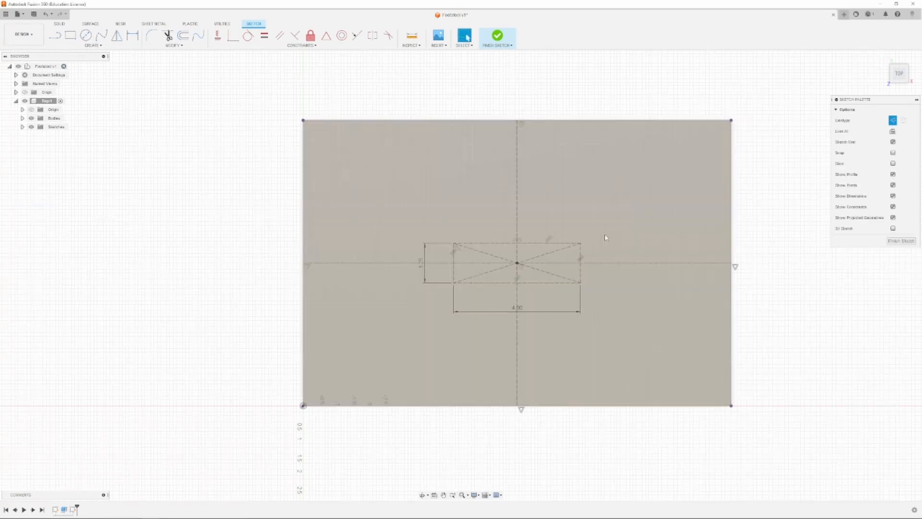
# - Draw a construction circle about 1.25 in across, centred on the horizontal construction line and reaching the rectangle's upper edge near its left end
pyautogui.scroll(-3, 243, 265)
pyautogui.scroll(2, 395, 281)
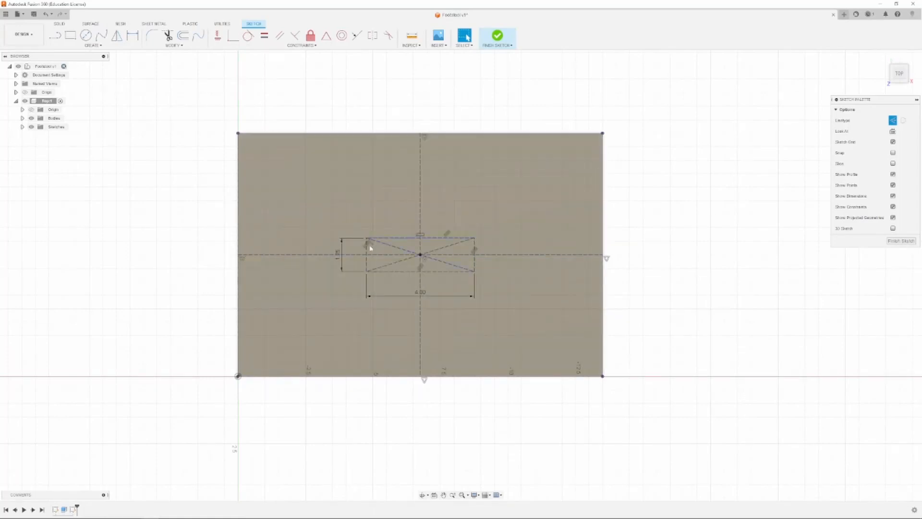
pyautogui.scroll(3, 430, 262)
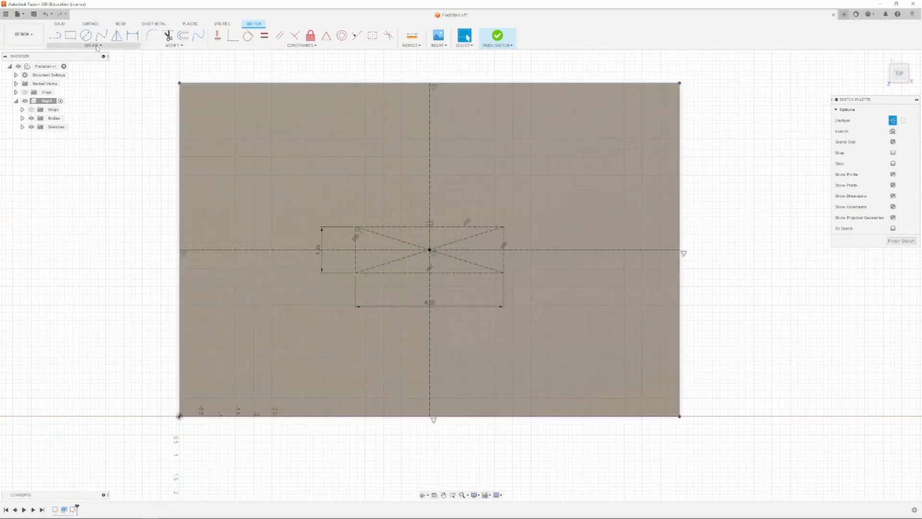
pyautogui.click(97, 47)
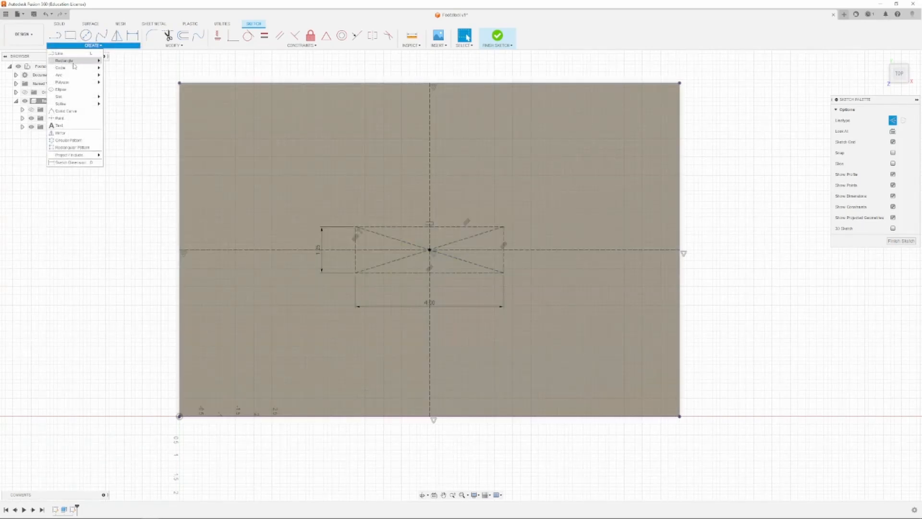
pyautogui.moveTo(82, 75)
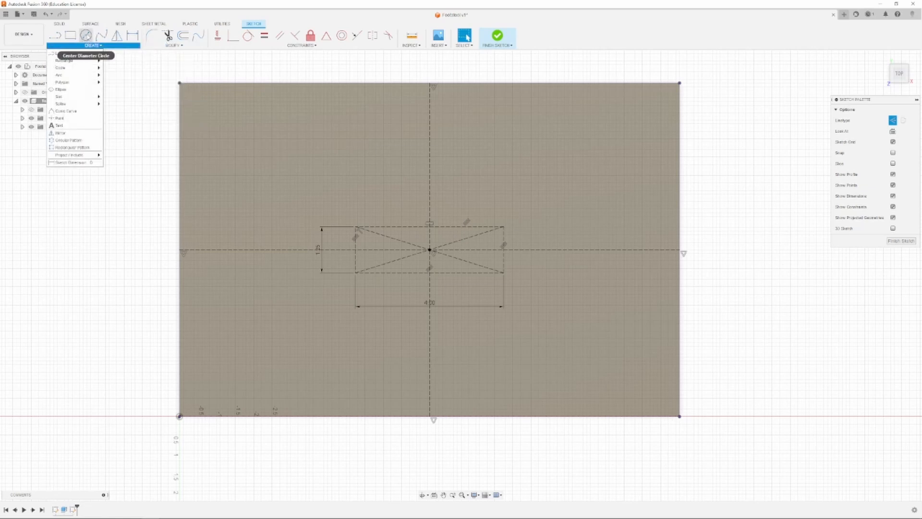
pyautogui.click(85, 36)
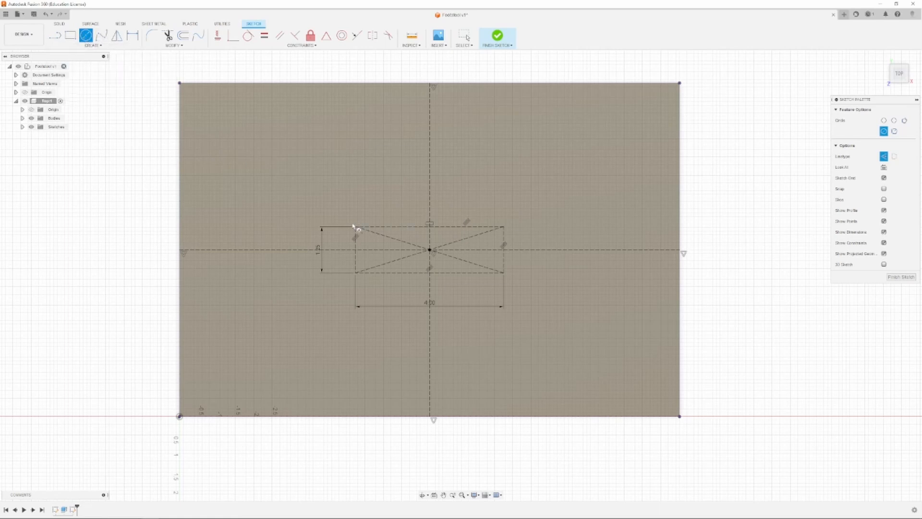
pyautogui.click(381, 251)
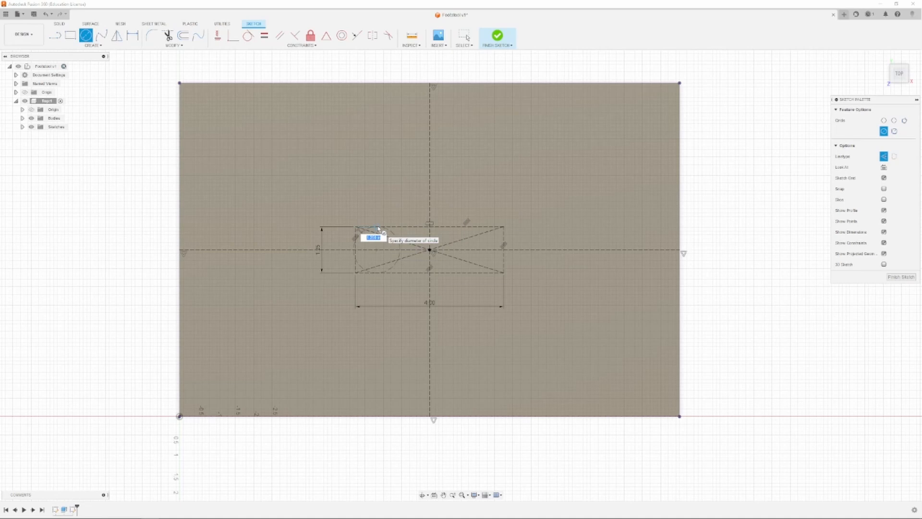
pyautogui.click(379, 229)
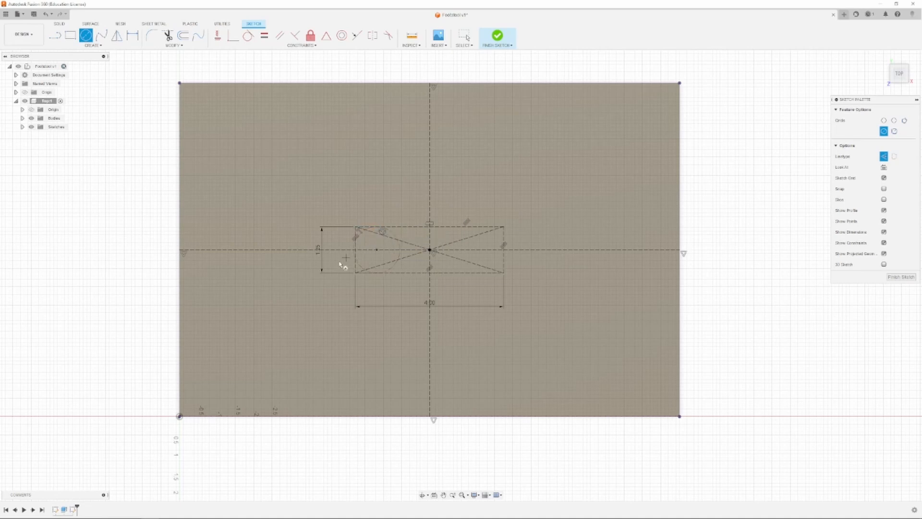
# - Delete the construction circle and its leftover centre point
pyautogui.press('Escape')
pyautogui.click(386, 270)
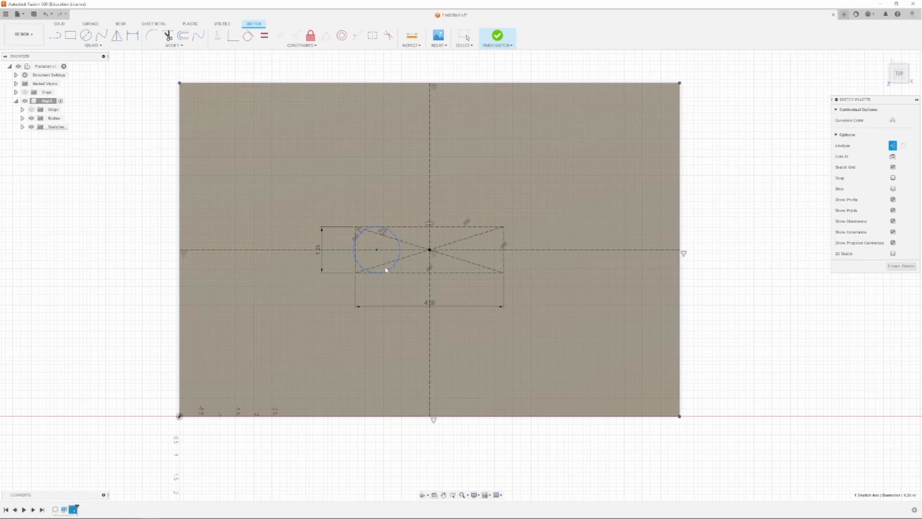
pyautogui.press('Delete')
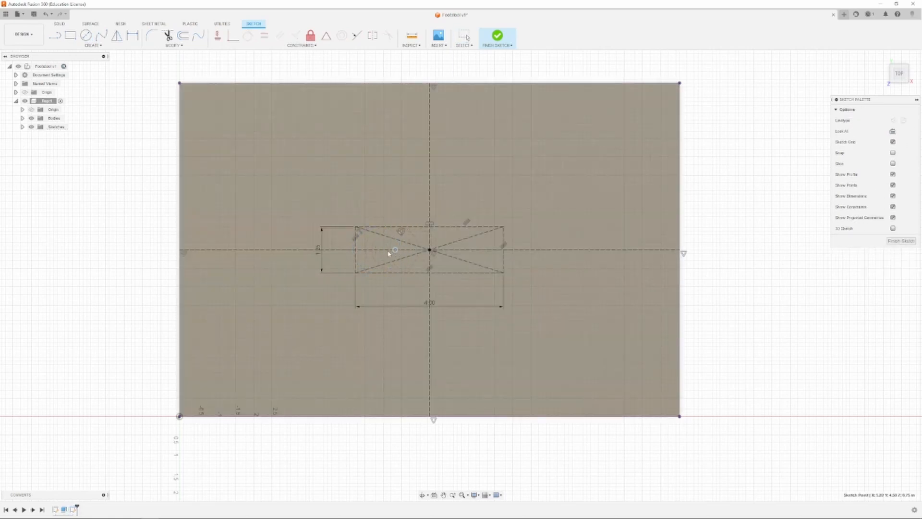
pyautogui.moveTo(389, 251); pyautogui.dragTo(378, 250)
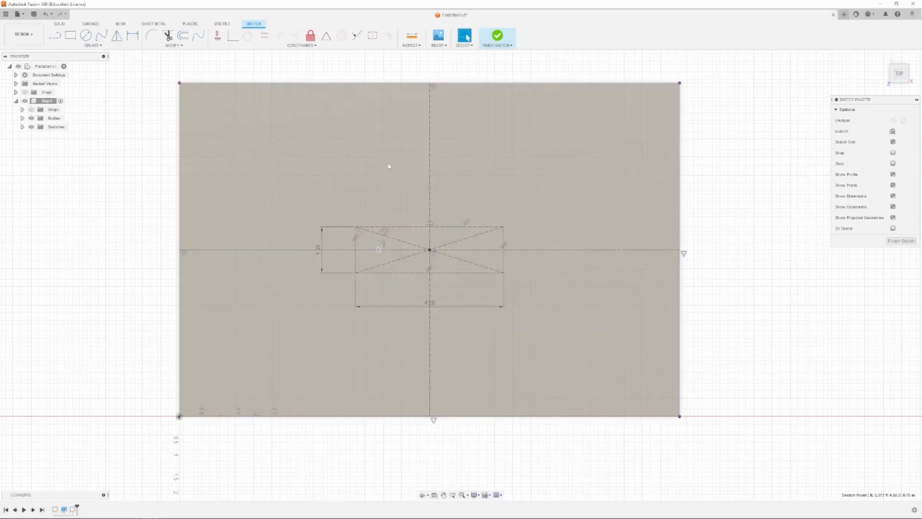
pyautogui.press('Delete')
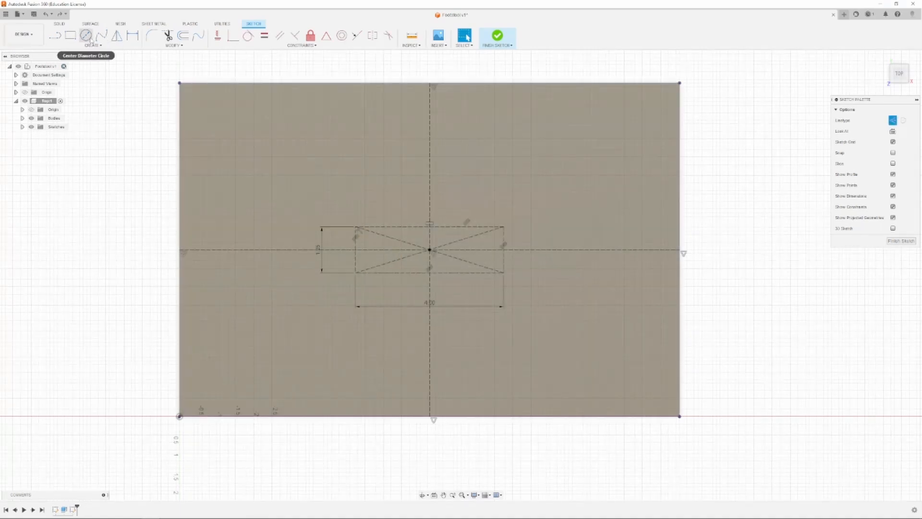
# - Draw a regular, non-construction circle about 1.25 in across, centred on the horizontal construction line and touching the rectangle's upper edge in its left half
pyautogui.click(86, 35)
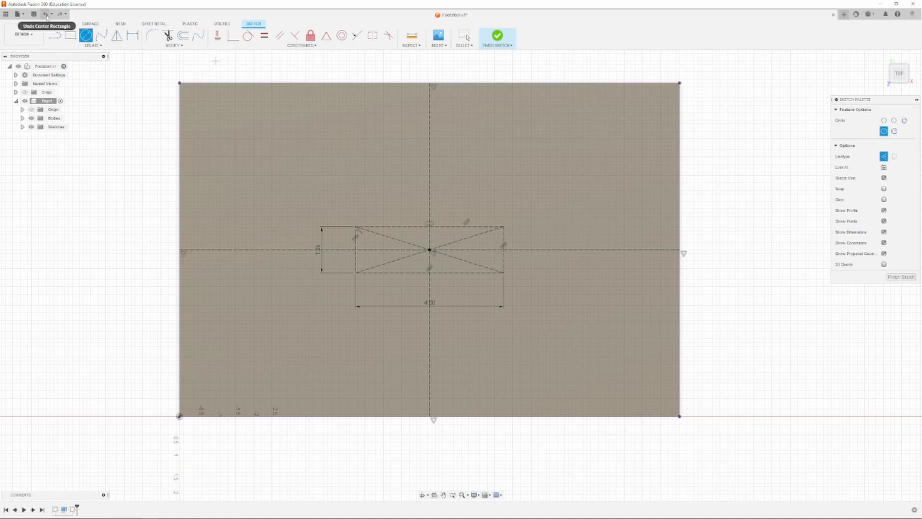
pyautogui.click(884, 156)
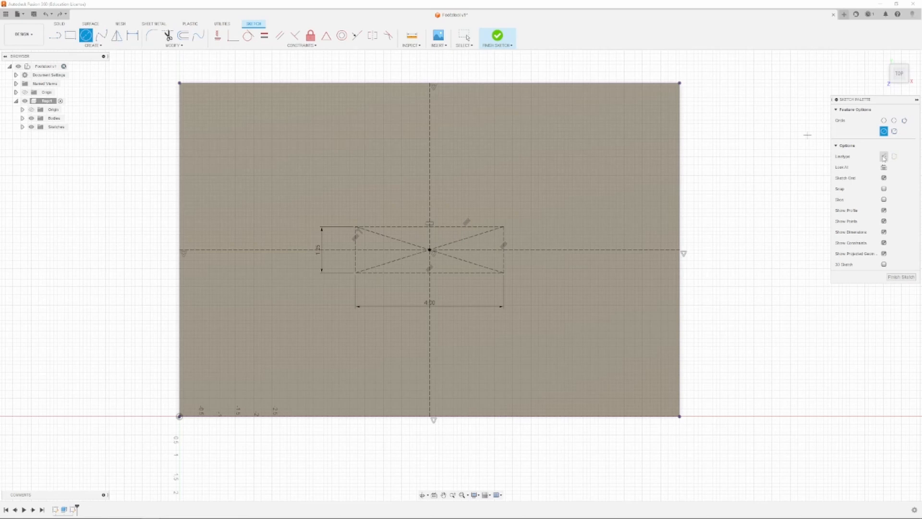
pyautogui.click(392, 249)
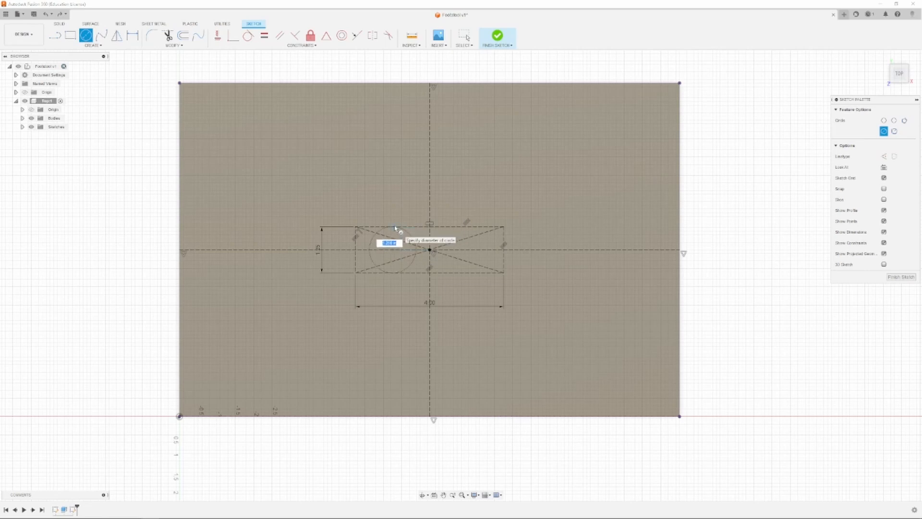
pyautogui.click(395, 228)
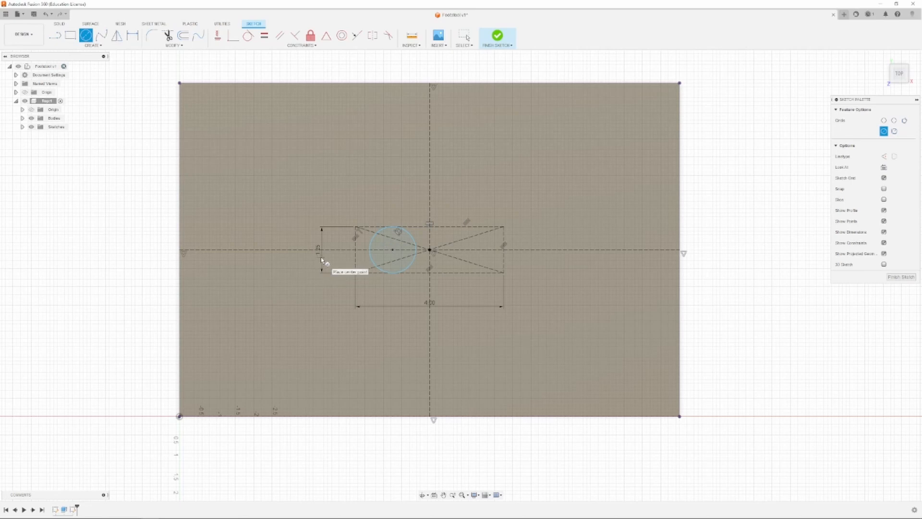
pyautogui.press('Escape')
# - Select the circle and test how its centre point moves along the horizontal construction line
pyautogui.scroll(3, 349, 318)
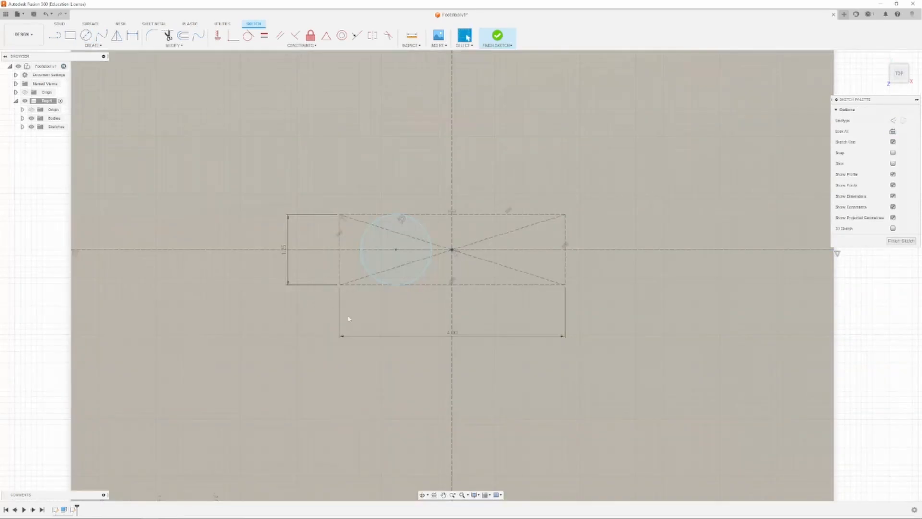
pyautogui.scroll(-2, 369, 322)
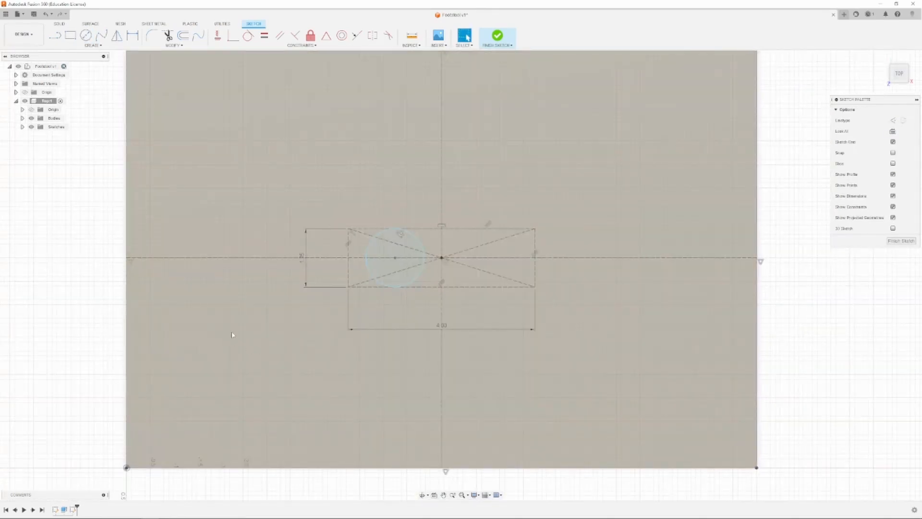
pyautogui.scroll(-2, 232, 335)
pyautogui.scroll(2, 233, 320)
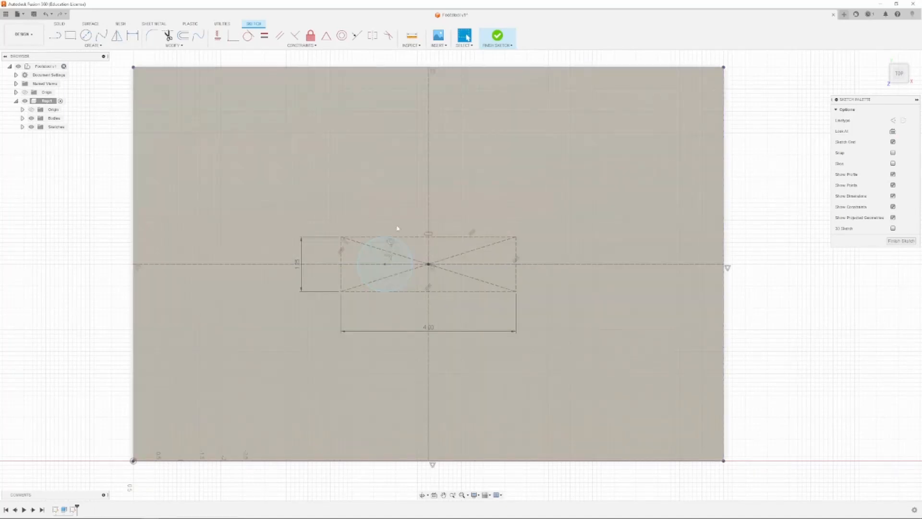
pyautogui.click(402, 256)
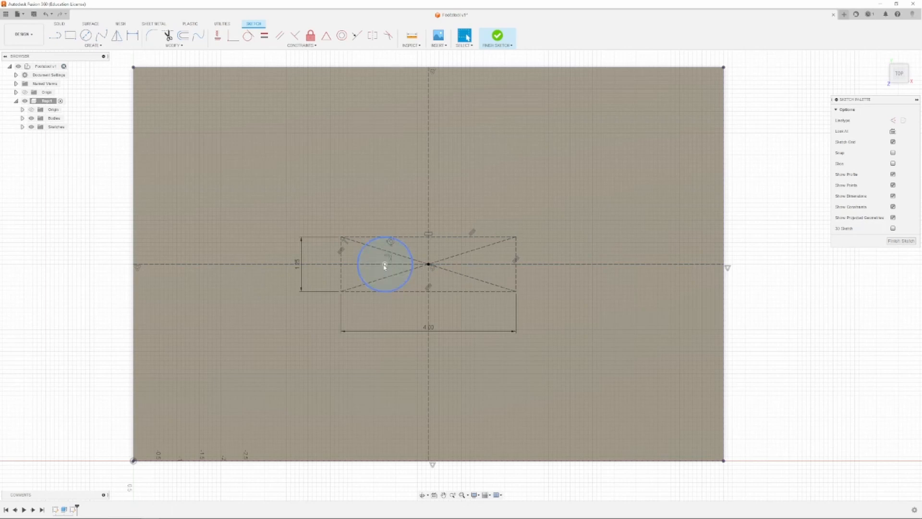
pyautogui.scroll(-3, 384, 266)
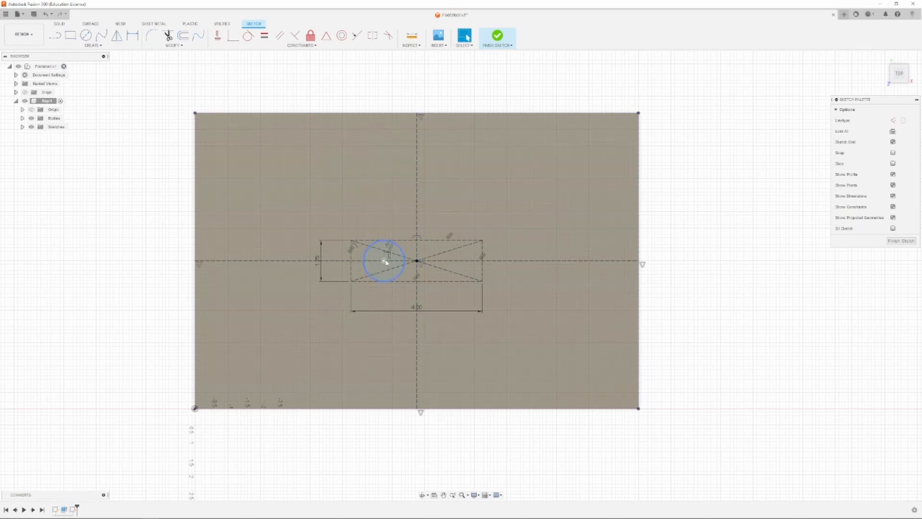
pyautogui.moveTo(385, 261)
pyautogui.mouseDown()
pyautogui.moveTo(399, 261)
pyautogui.moveTo(385, 261)
pyautogui.mouseUp()
# - Examine the constraints at the circle's centre and at the rectangle's upper edge, and list the available sketch constraints
pyautogui.scroll(4, 380, 260)
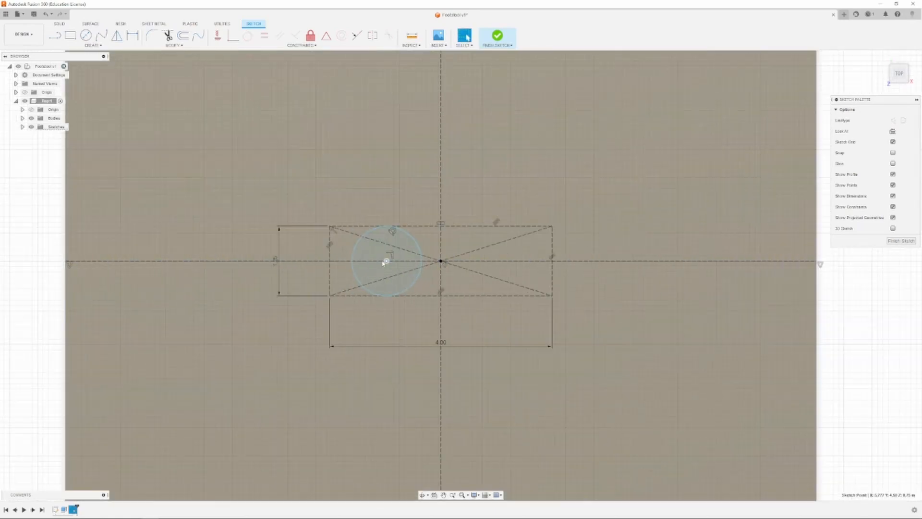
pyautogui.click(379, 269)
pyautogui.scroll(2, 379, 267)
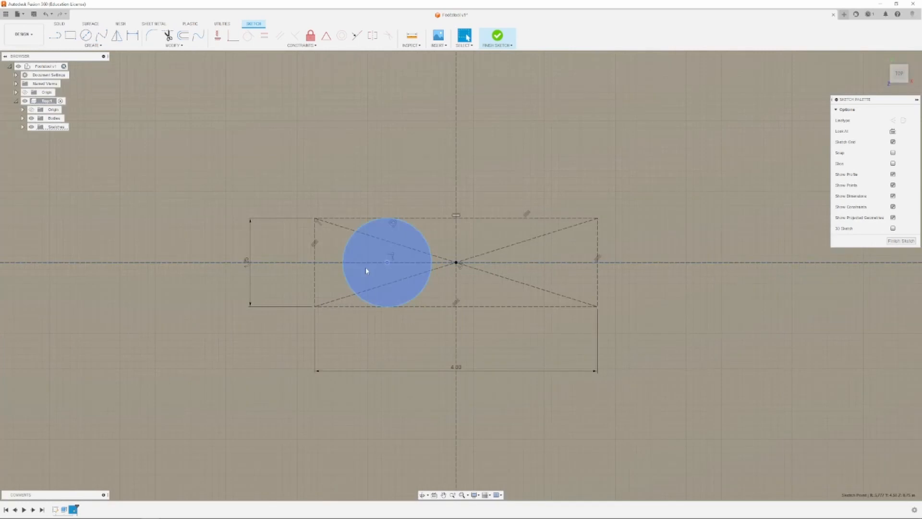
pyautogui.scroll(3, 365, 265)
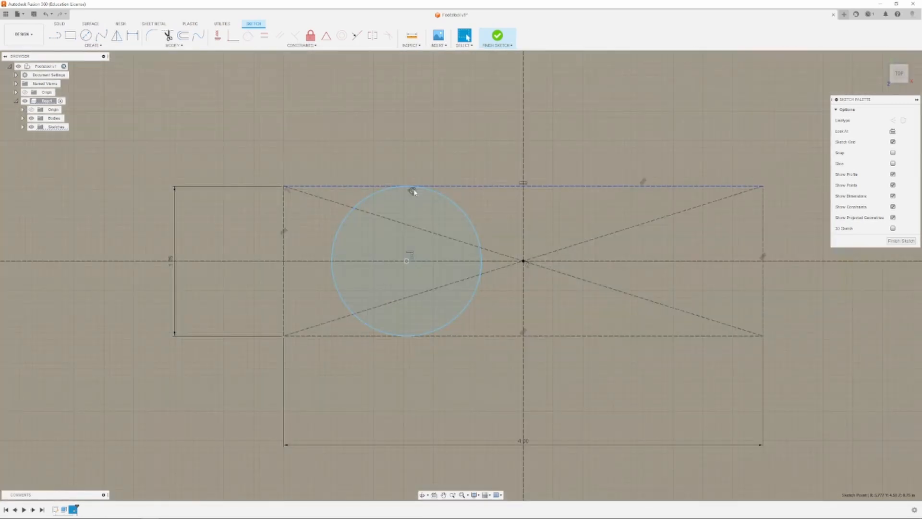
pyautogui.click(424, 196)
pyautogui.click(414, 227)
pyautogui.click(294, 45)
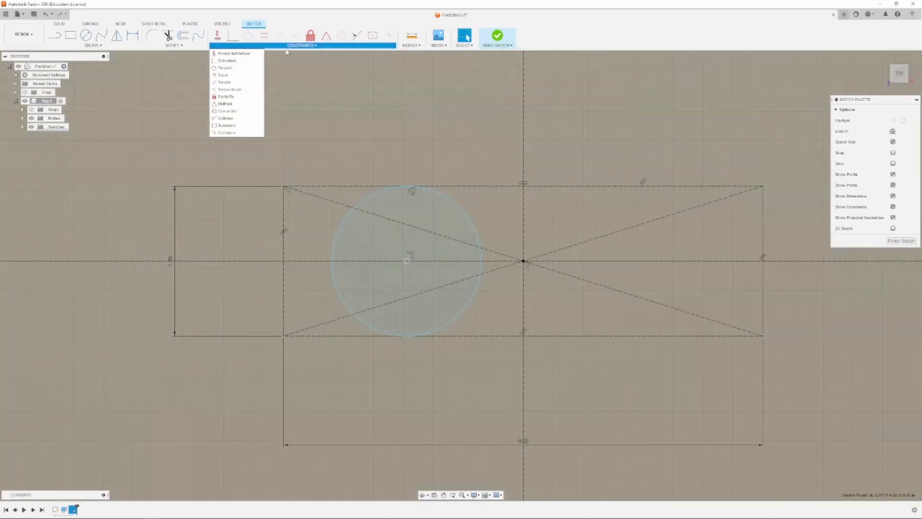
# - Test how the circle slides by shifting its centre point back and forth along the horizontal construction line
pyautogui.click(289, 48)
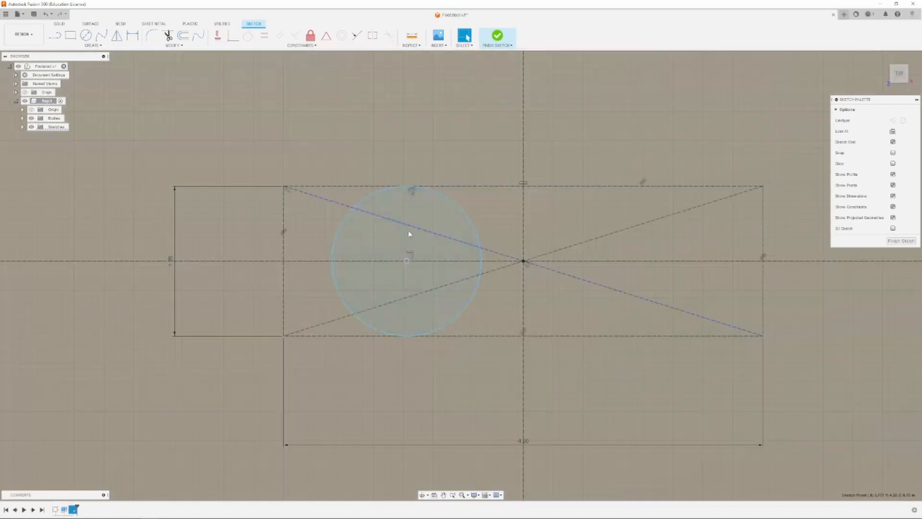
pyautogui.click(408, 247)
pyautogui.moveTo(407, 262); pyautogui.dragTo(398, 262)
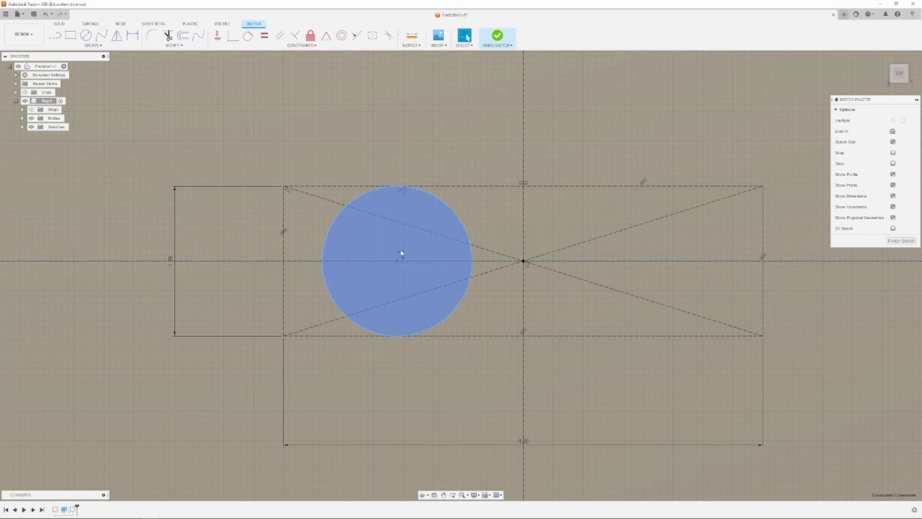
pyautogui.click(399, 262)
pyautogui.moveTo(403, 186); pyautogui.dragTo(426, 243)
pyautogui.hotkey('ctrl', 'z')
pyautogui.click(399, 260)
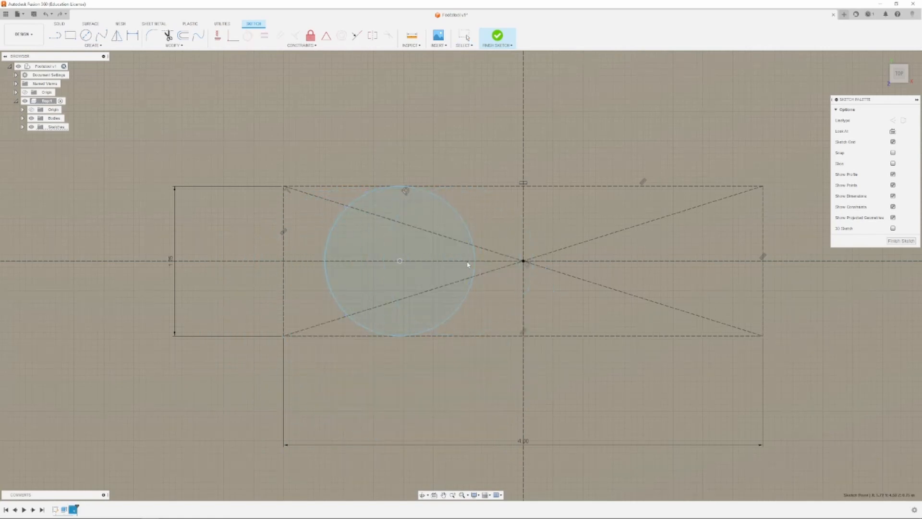
pyautogui.moveTo(468, 265); pyautogui.dragTo(305, 256)
pyautogui.moveTo(396, 262); pyautogui.dragTo(426, 264)
pyautogui.click(381, 250)
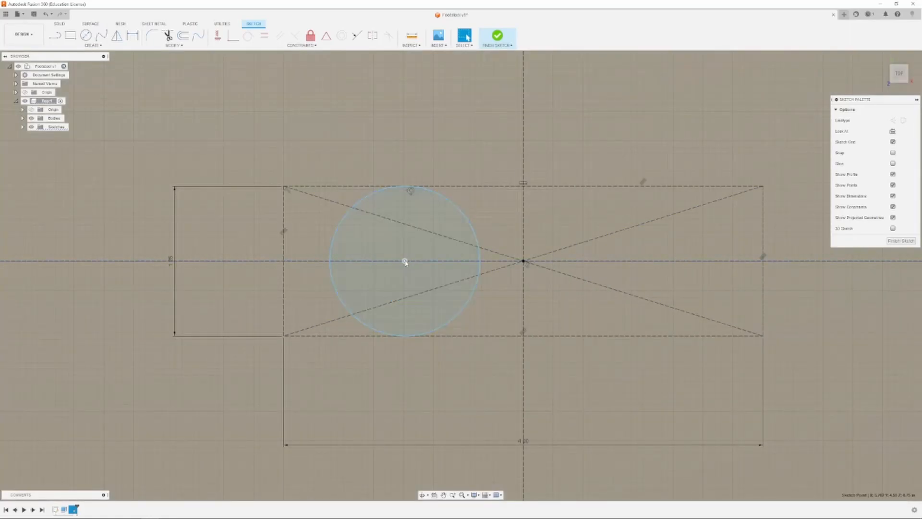
# - Try to pull the circle's centre off the horizontal construction line, undo the attempts, and shift the circle toward the rectangle's left edge
pyautogui.moveTo(405, 261); pyautogui.dragTo(404, 280)
pyautogui.hotkey('ctrl', 'z')
pyautogui.hotkey('ctrl', 'z')
pyautogui.click(386, 261)
pyautogui.hotkey('ctrl', 'z')
pyautogui.hotkey('ctrl', 'z')
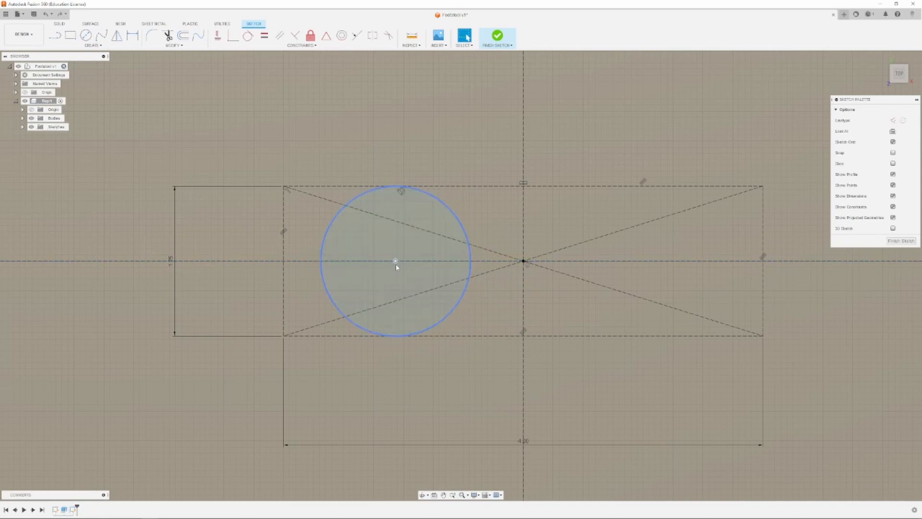
pyautogui.moveTo(398, 262); pyautogui.dragTo(380, 274)
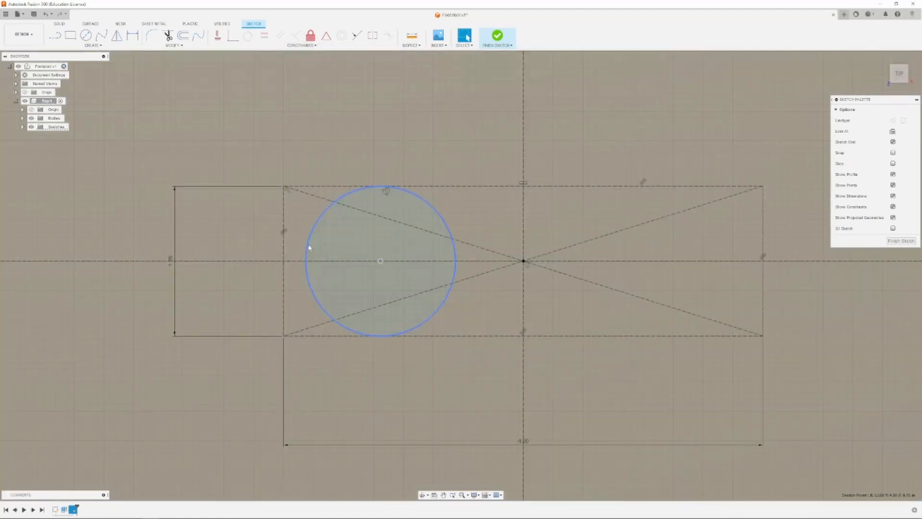
# - Apply a Tangent constraint between the circle and the rectangle's left edge
pyautogui.click(308, 248)
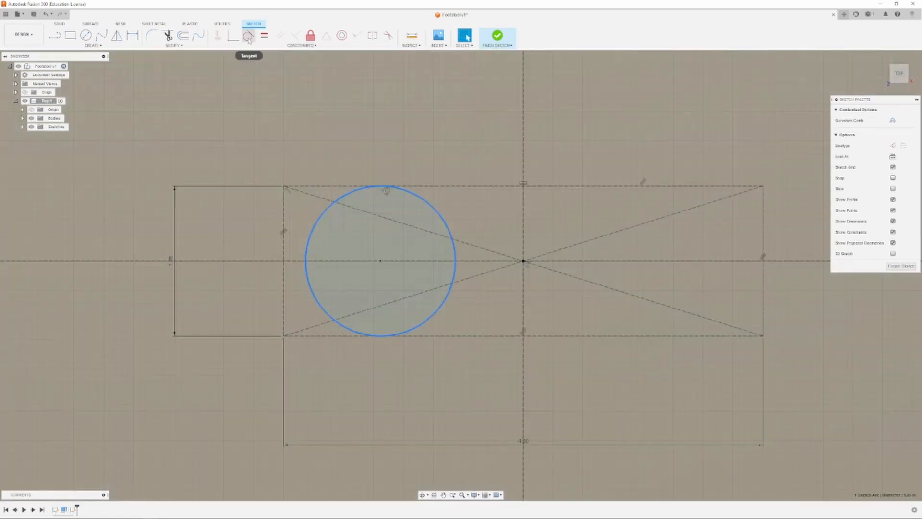
pyautogui.click(248, 35)
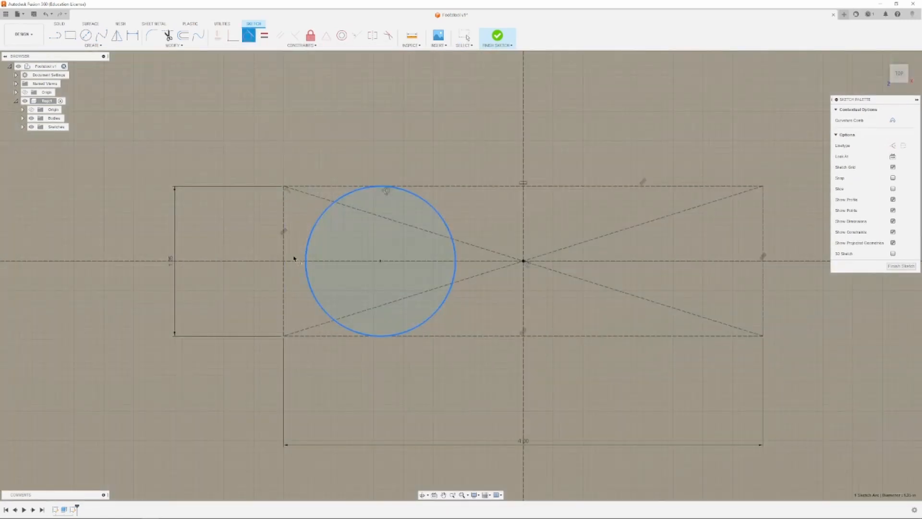
pyautogui.click(284, 259)
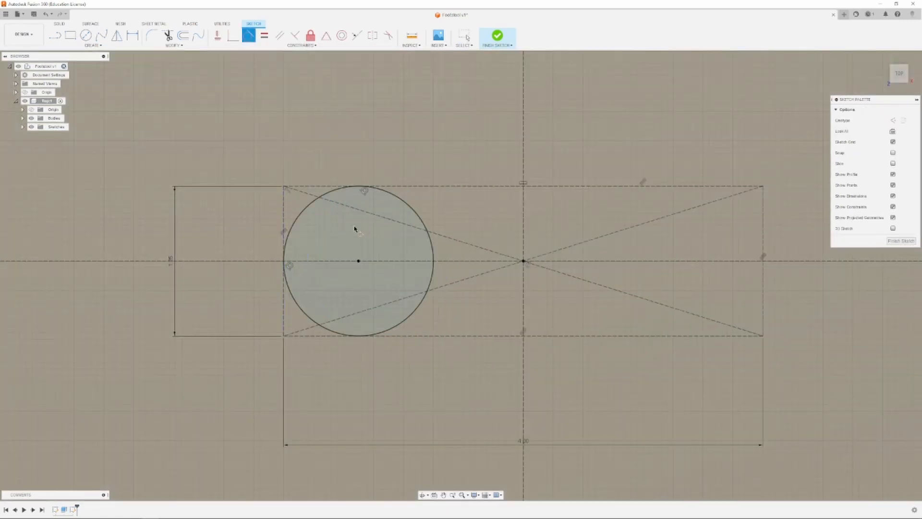
pyautogui.press('Escape')
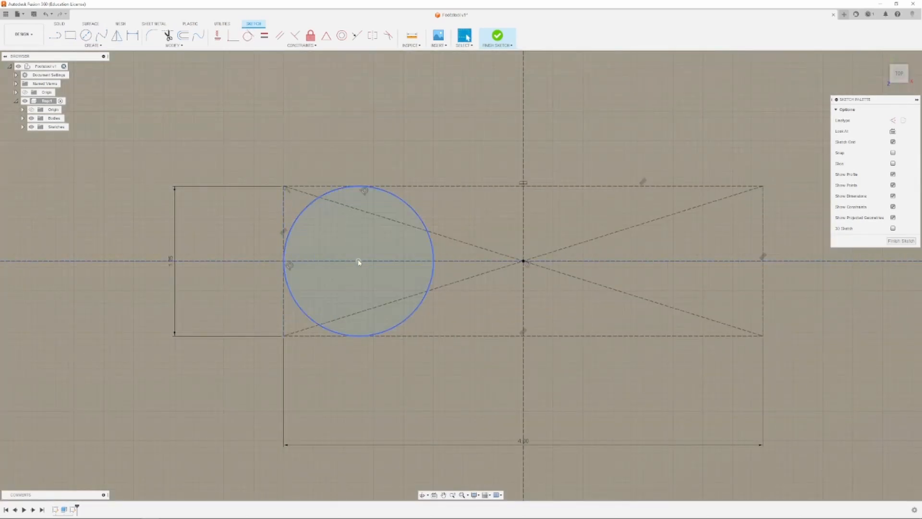
# - Try to move the tangent circle's centre point, and examine the circle's position on the leg board
pyautogui.moveTo(358, 260); pyautogui.dragTo(343, 265)
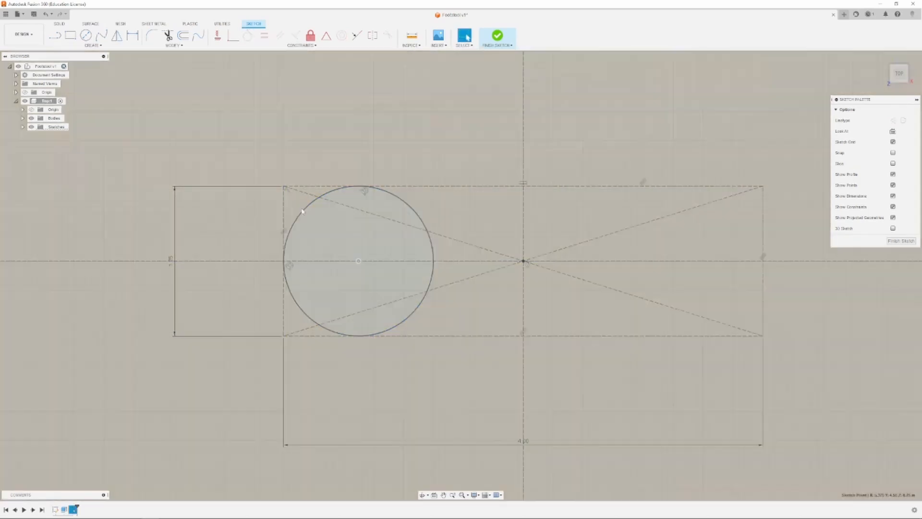
pyautogui.click(293, 231)
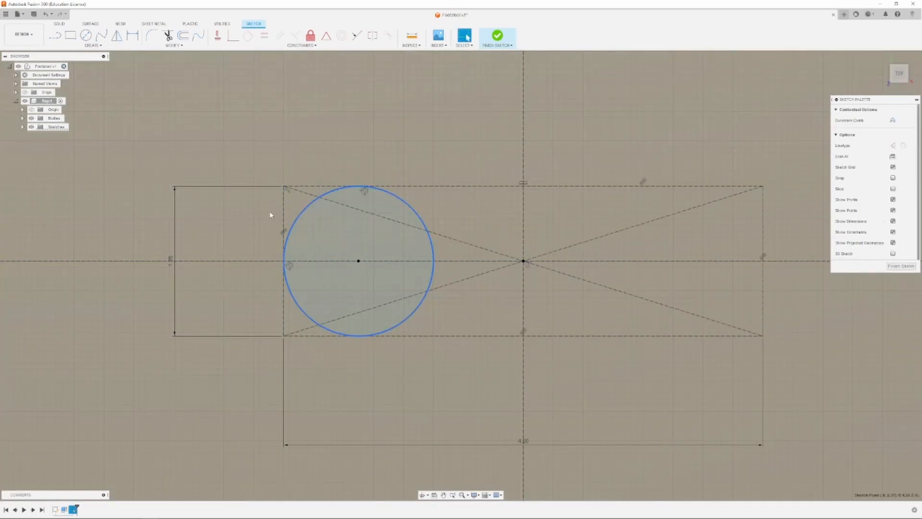
pyautogui.click(426, 150)
pyautogui.click(359, 260)
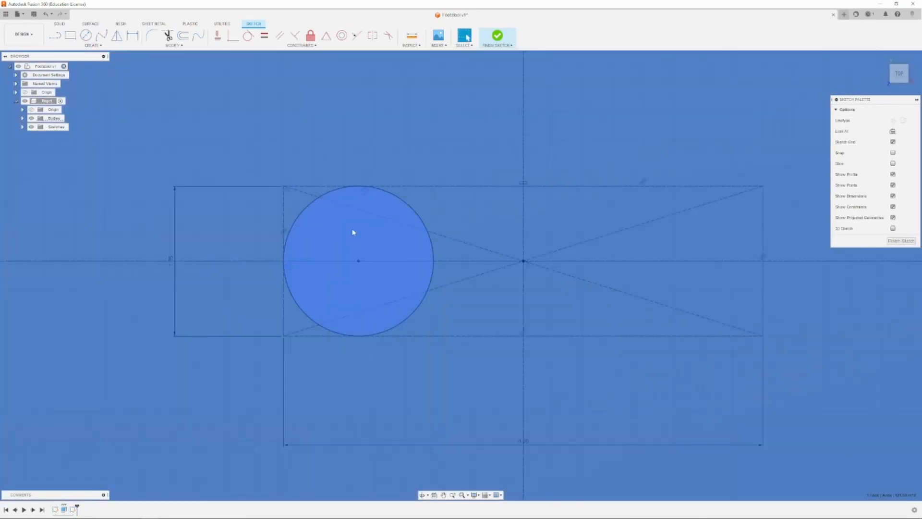
pyautogui.scroll(-5, 359, 260)
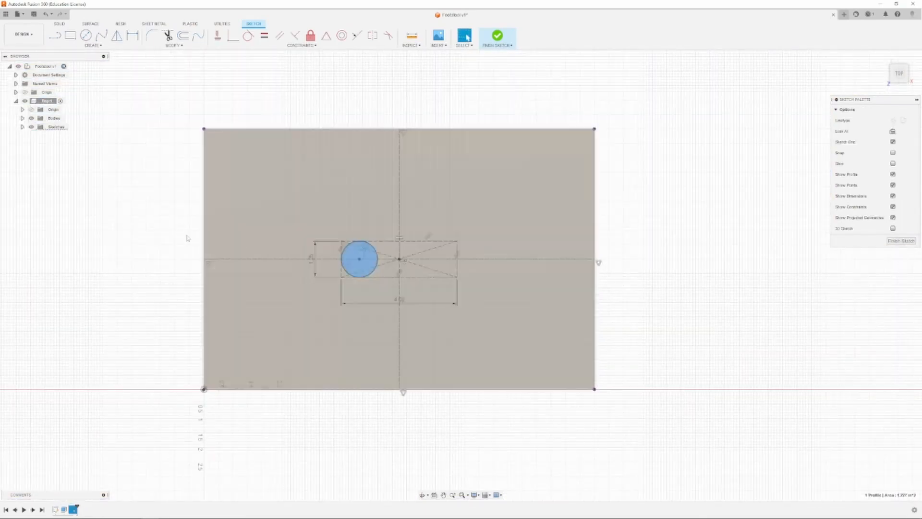
pyautogui.scroll(2, 358, 264)
pyautogui.scroll(4, 355, 263)
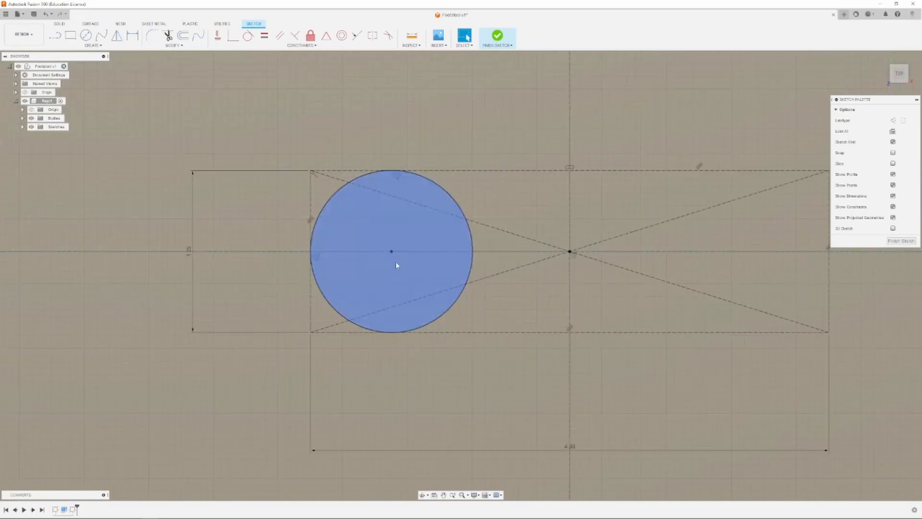
# - Trim away the circle's inner half so only the outer semicircular arc at the rectangle's left end is left
pyautogui.scroll(-1, 393, 264)
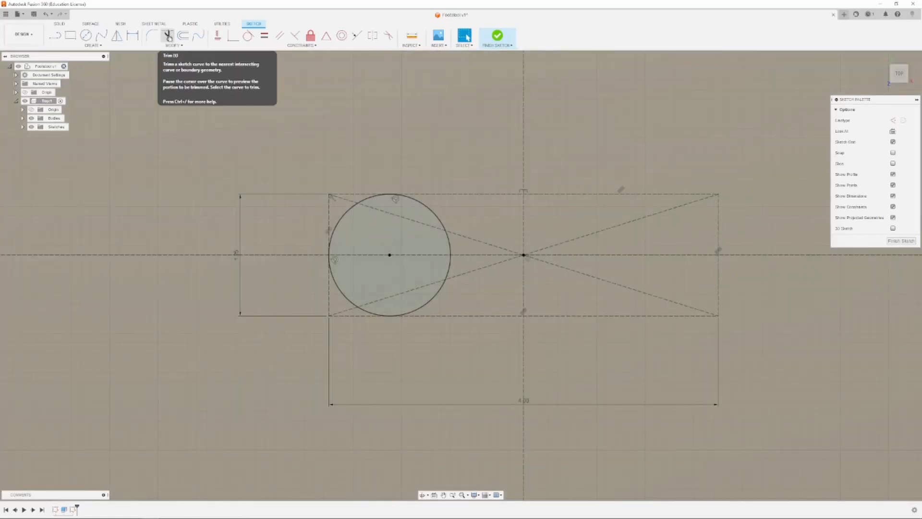
pyautogui.click(168, 36)
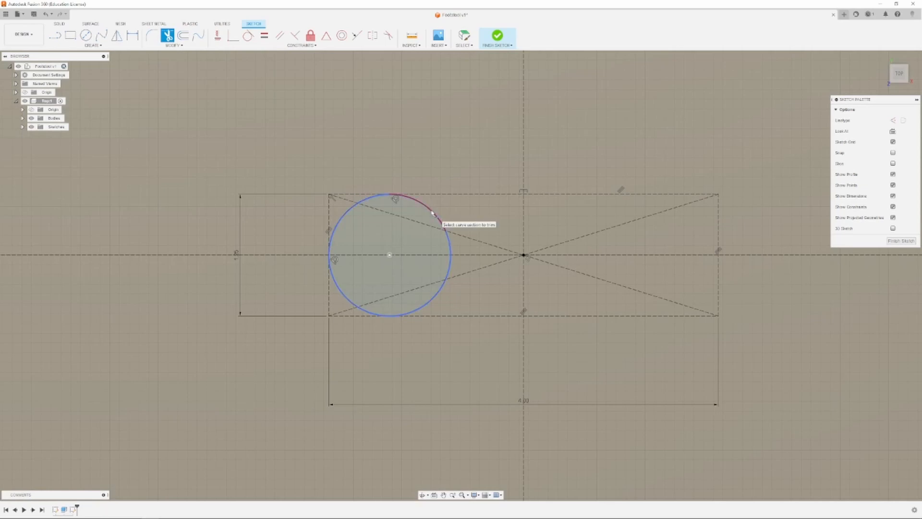
pyautogui.click(432, 213)
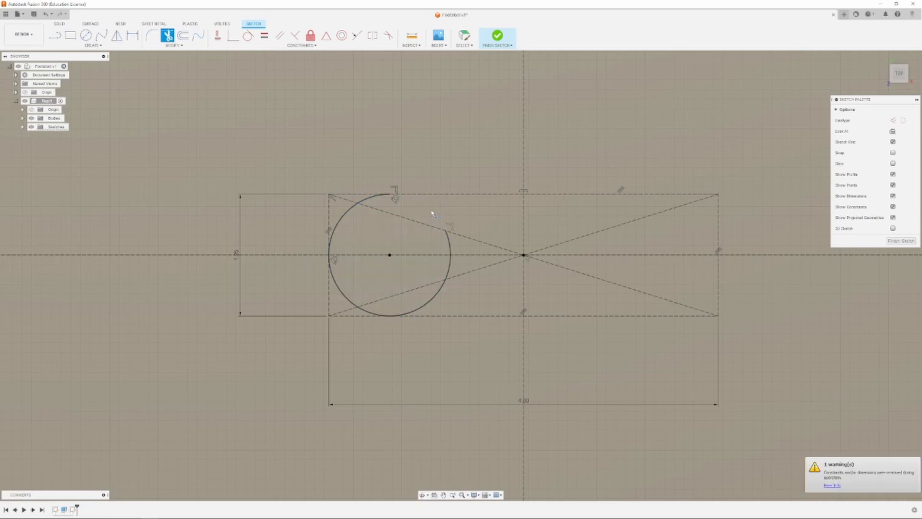
pyautogui.click(450, 244)
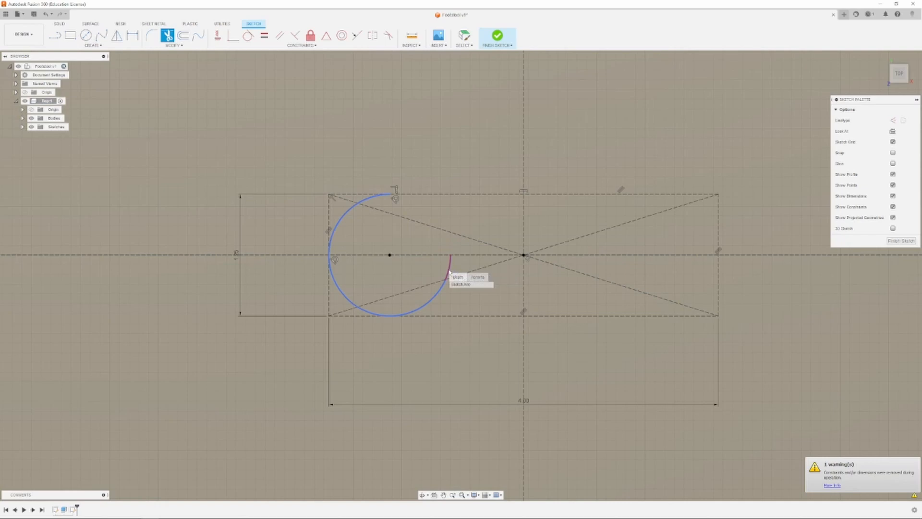
pyautogui.click(449, 272)
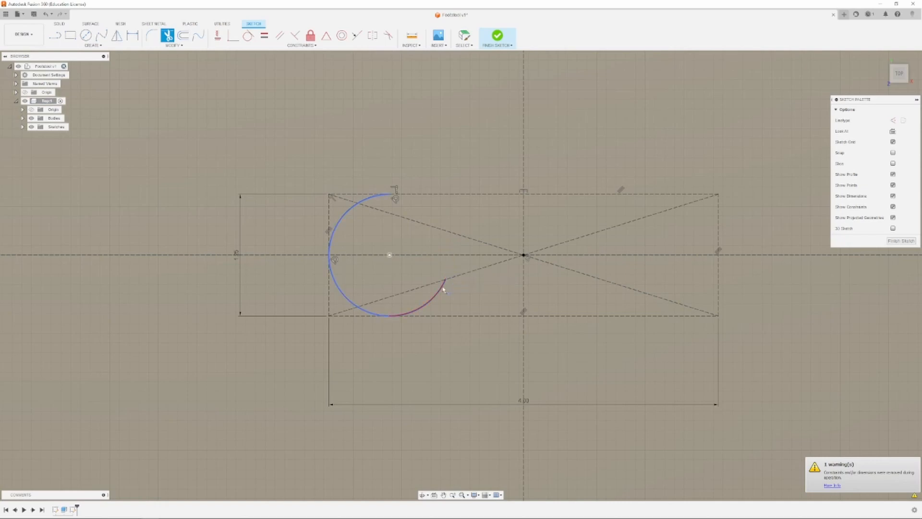
pyautogui.click(440, 284)
pyautogui.scroll(-2, 190, 292)
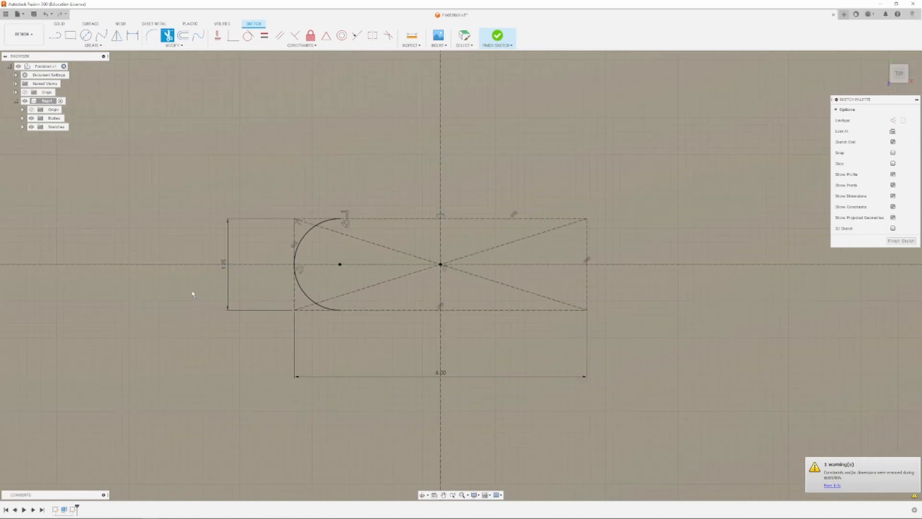
# - Draw a circle about 1.25 in across, centred on the horizontal construction line in the rectangle's right half and reaching its upper edge
pyautogui.scroll(2, 341, 300)
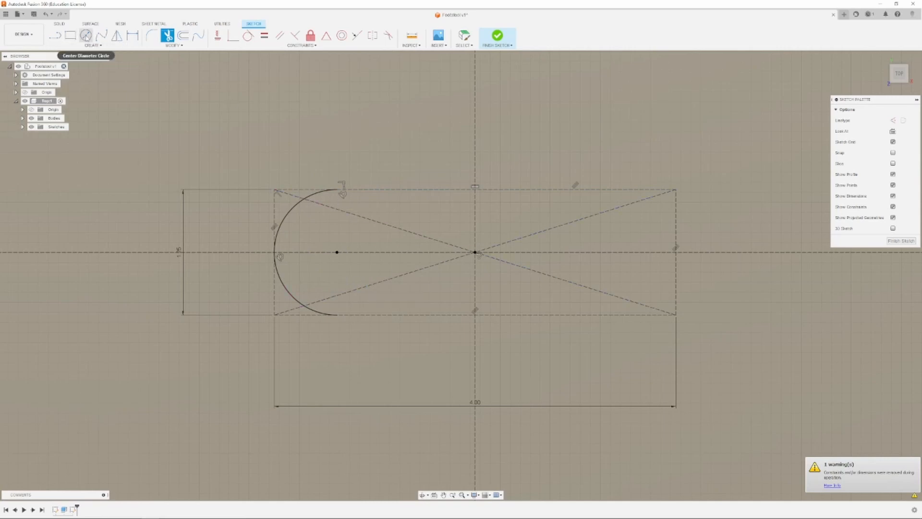
pyautogui.click(86, 35)
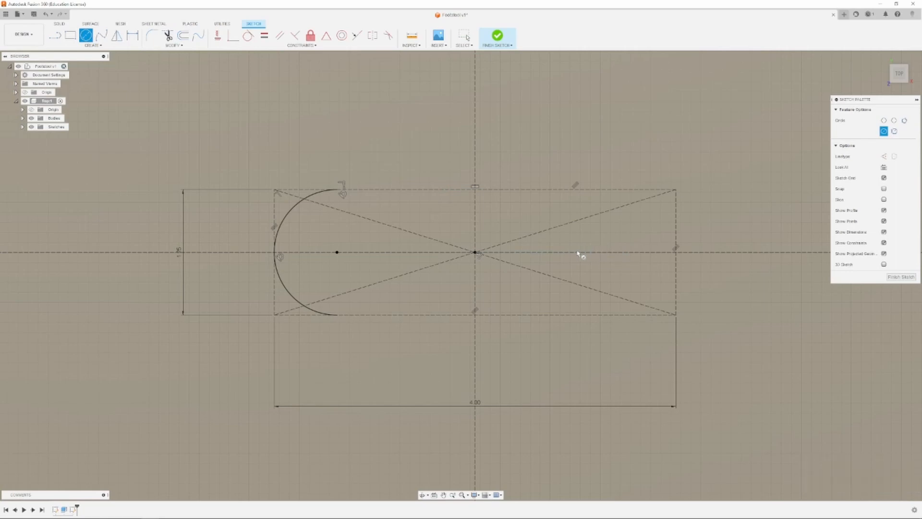
pyautogui.click(577, 252)
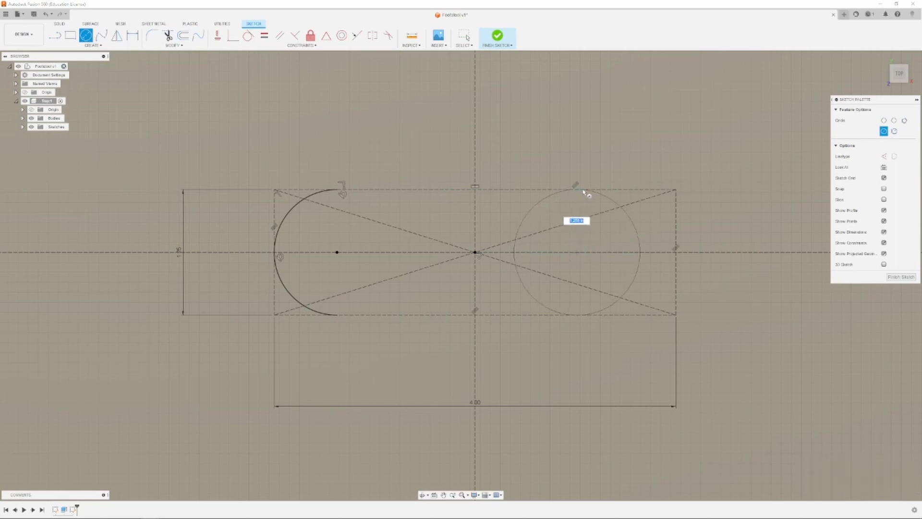
pyautogui.click(577, 190)
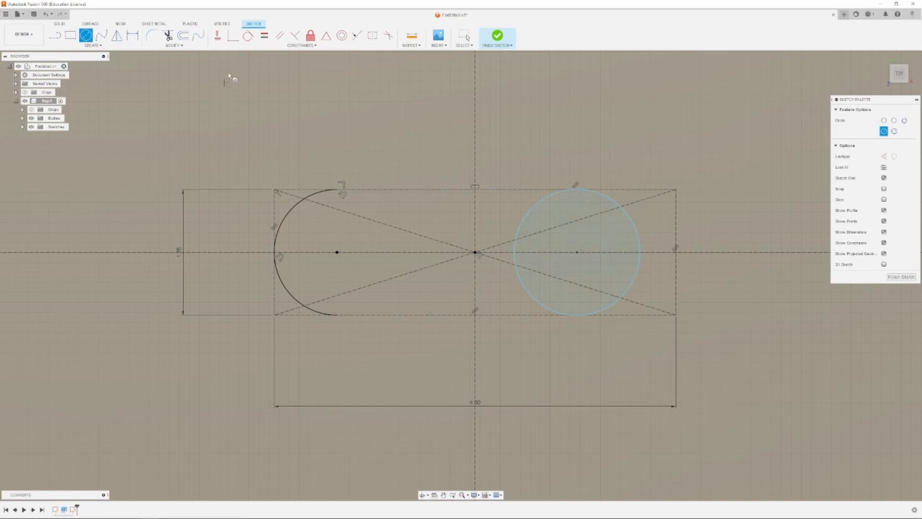
# - Apply Tangent constraints between the new circle and the rectangle's right and upper edges
pyautogui.click(248, 35)
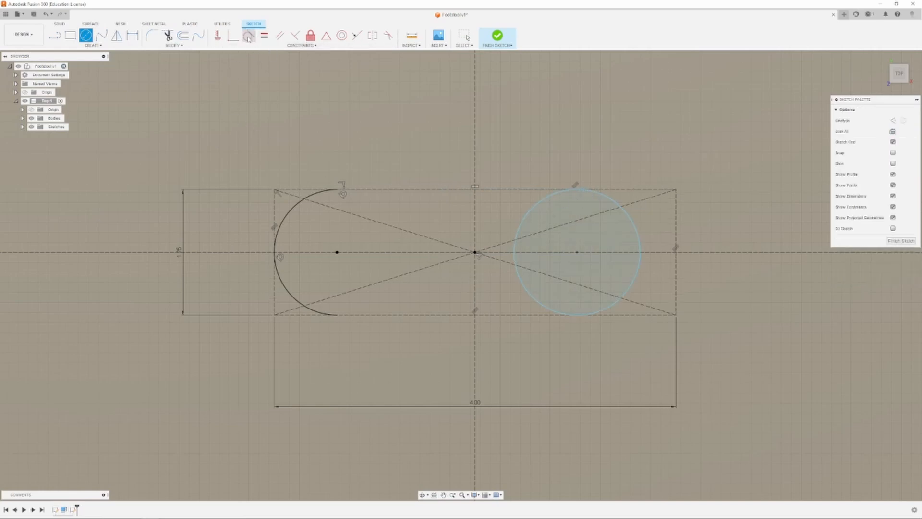
pyautogui.click(640, 238)
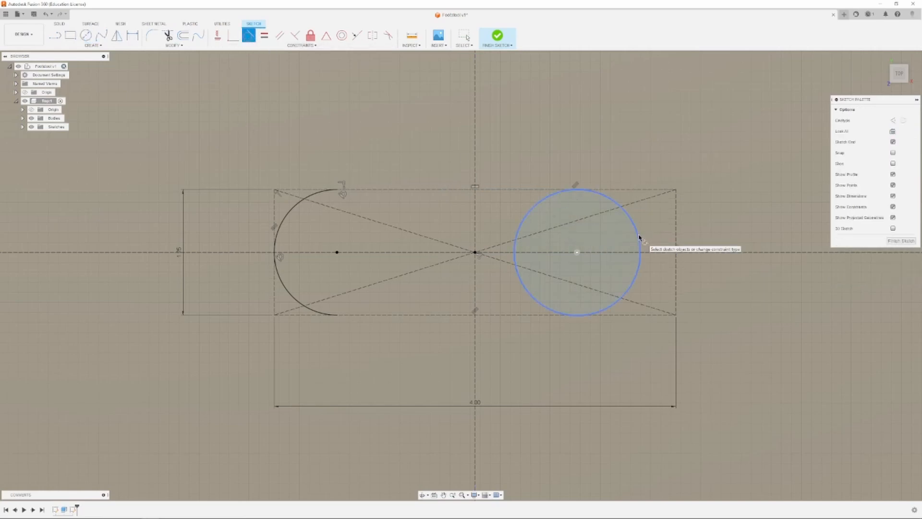
pyautogui.click(675, 235)
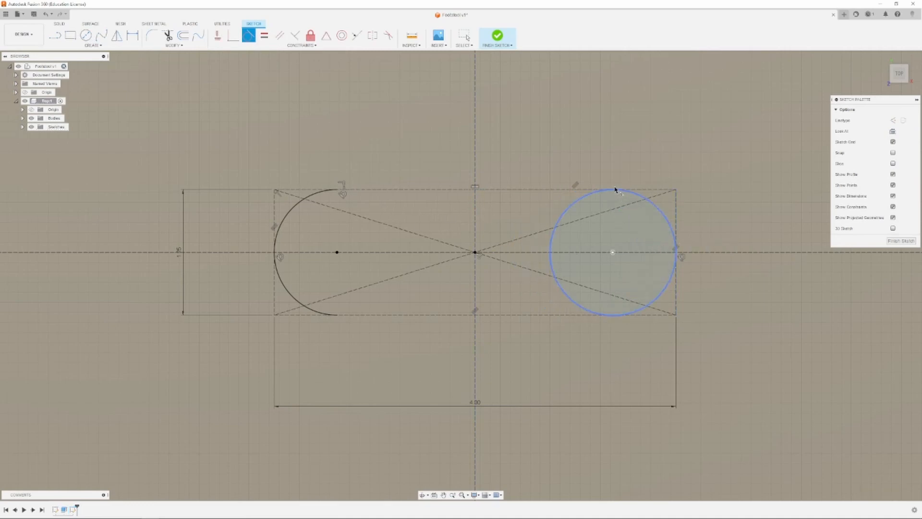
pyautogui.scroll(5, 618, 196)
pyautogui.click(569, 196)
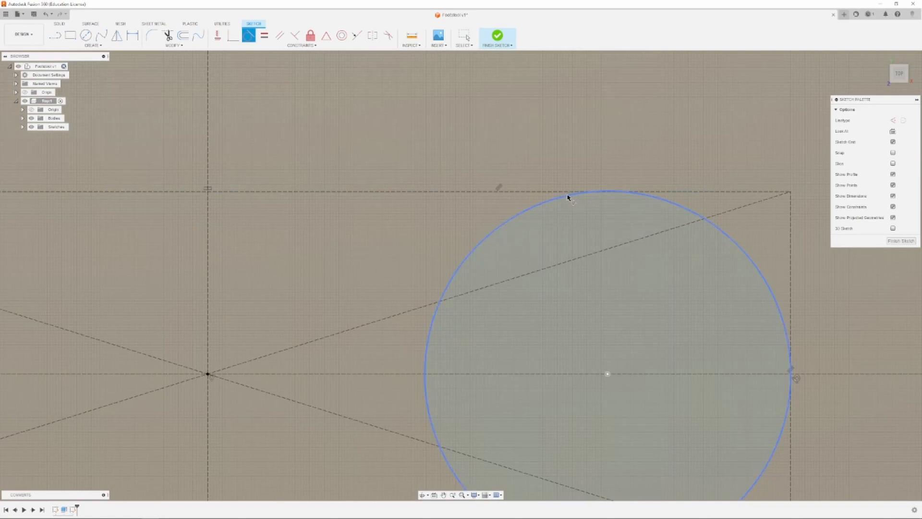
pyautogui.press('Escape')
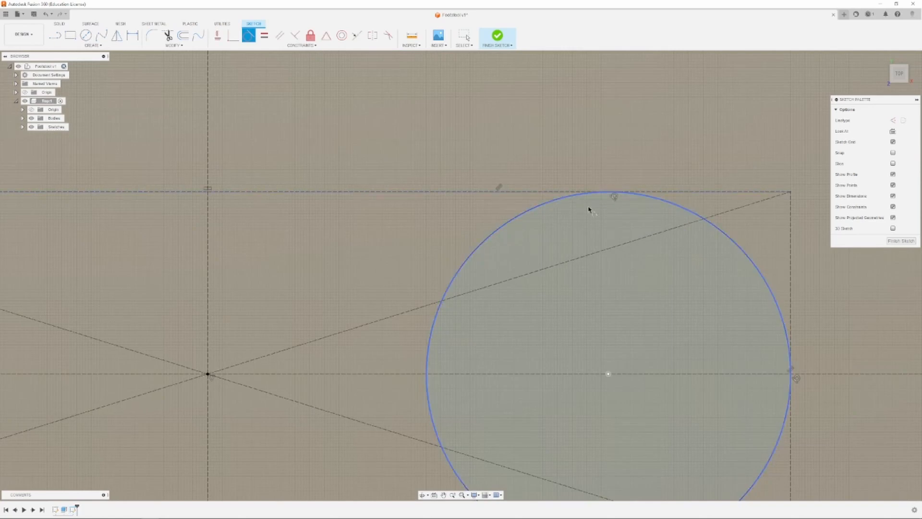
# - Trim away the inner half of the right circle so only the semicircular arc at the rectangle's right end is left
pyautogui.scroll(-4, 590, 206)
pyautogui.scroll(-3, 581, 282)
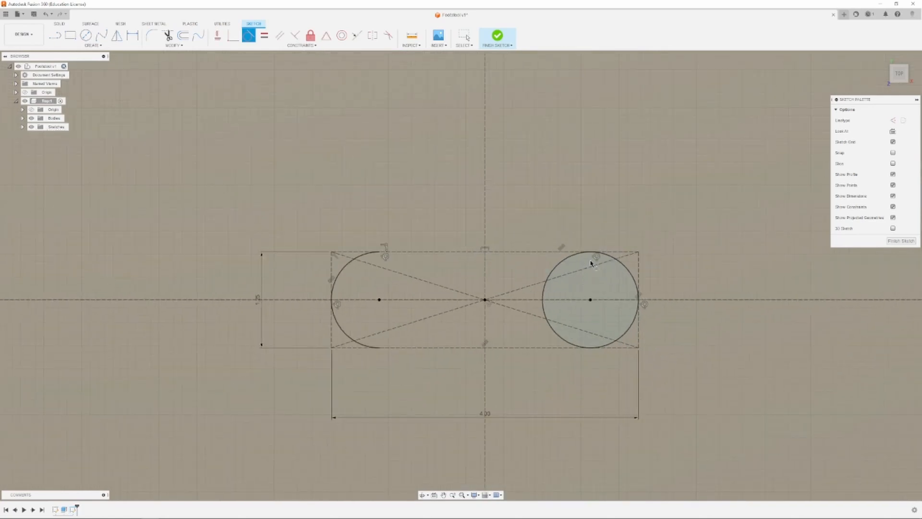
pyautogui.scroll(-2, 593, 292)
pyautogui.scroll(4, 595, 295)
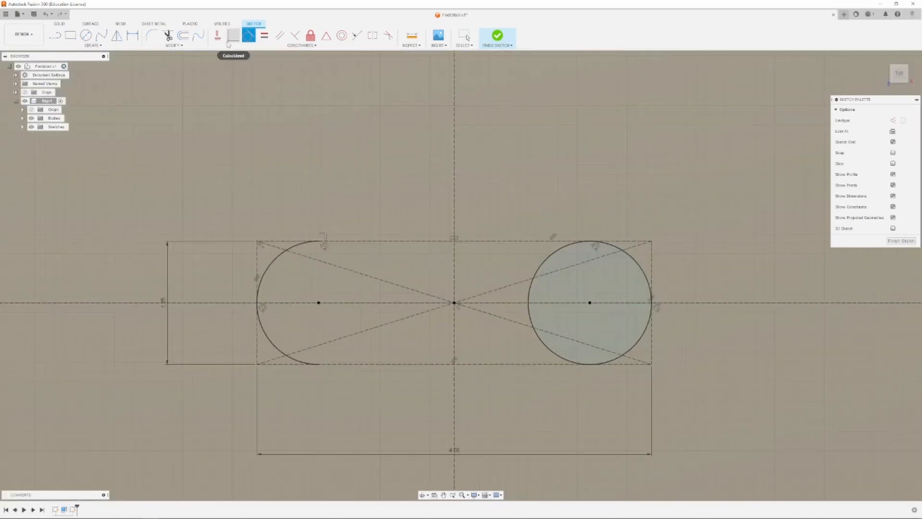
pyautogui.click(168, 36)
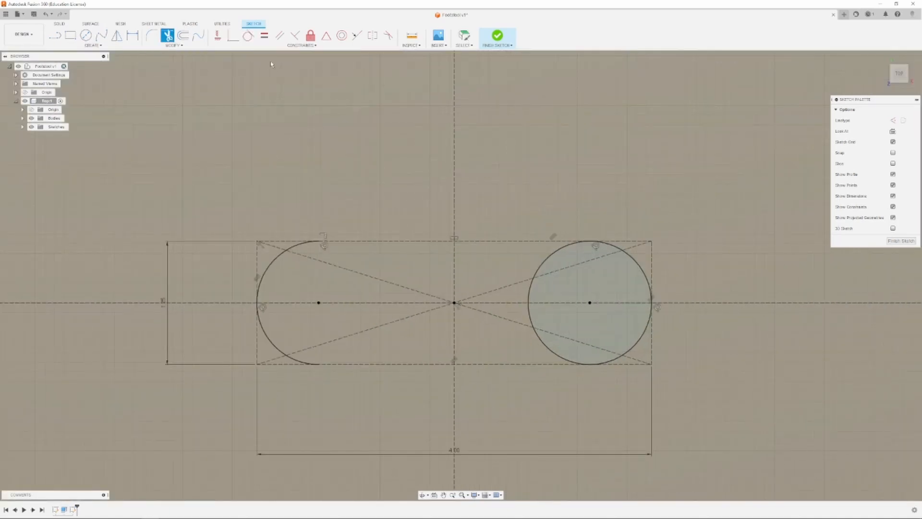
pyautogui.click(551, 251)
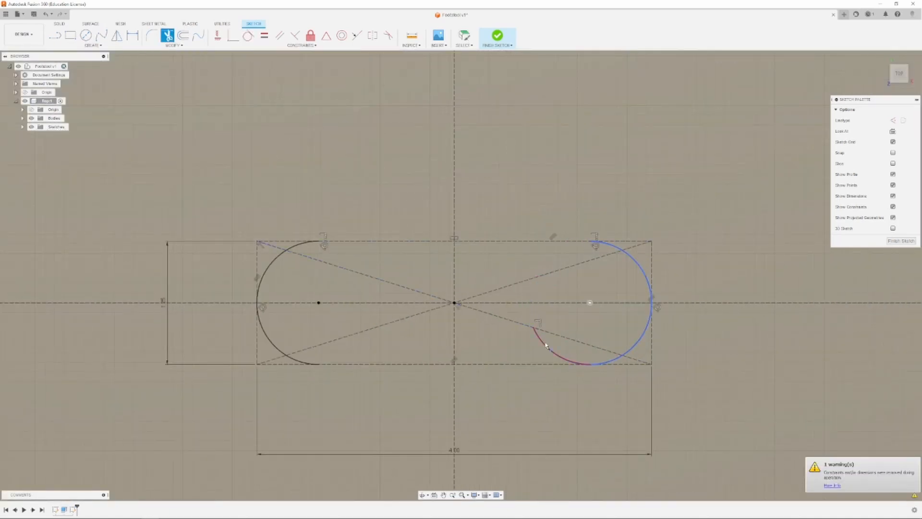
pyautogui.click(533, 327)
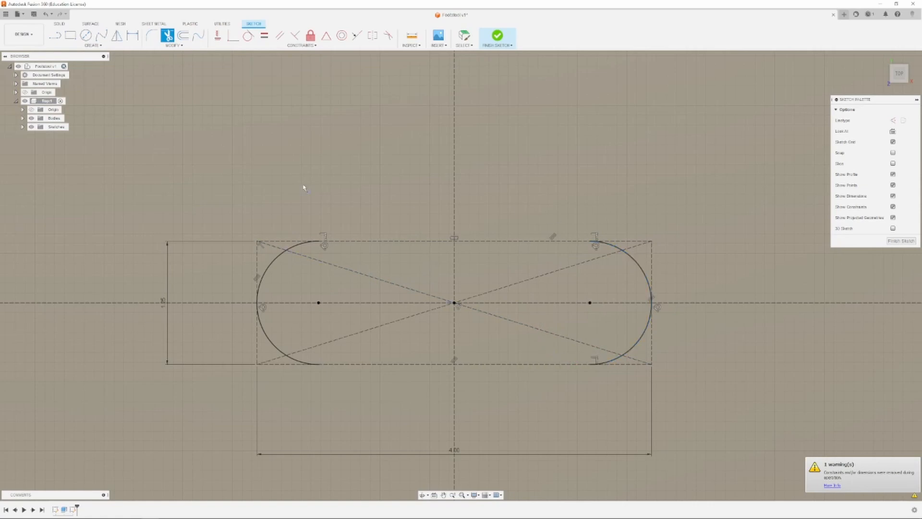
# - Draw two horizontal lines joining the upper and lower ends of the two semicircular arcs to close the slot outline
pyautogui.click(57, 36)
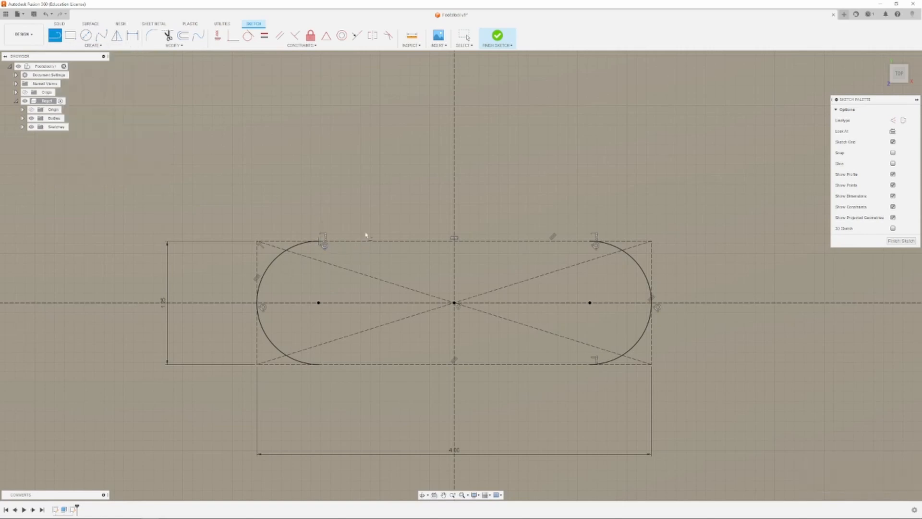
pyautogui.click(319, 241)
pyautogui.click(596, 241)
pyautogui.click(595, 364)
pyautogui.scroll(-2, 470, 379)
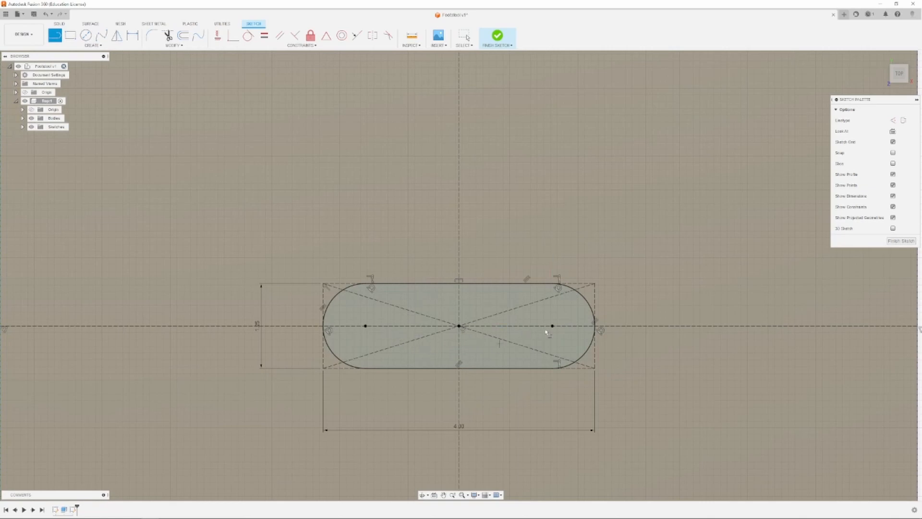
pyautogui.press('Escape')
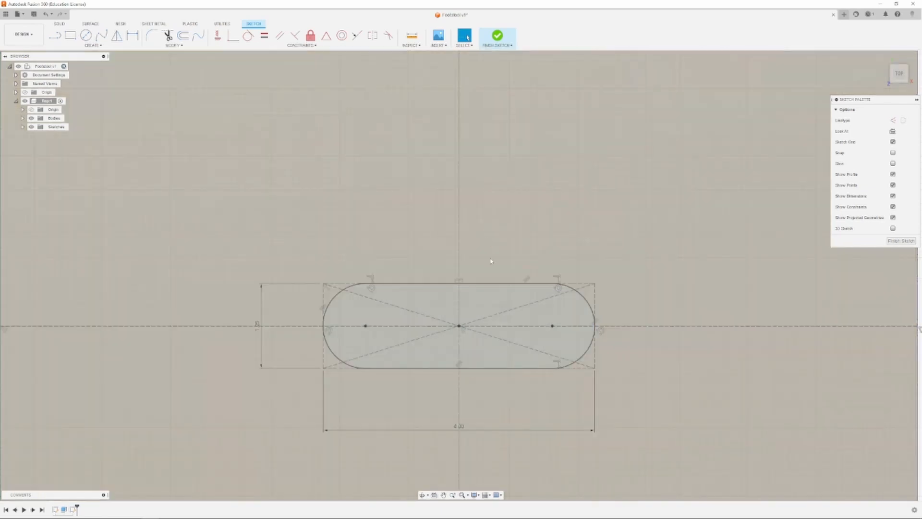
# - Extrude the closed slot profile down through the board about 1 in with the Cut operation
pyautogui.scroll(-4, 491, 261)
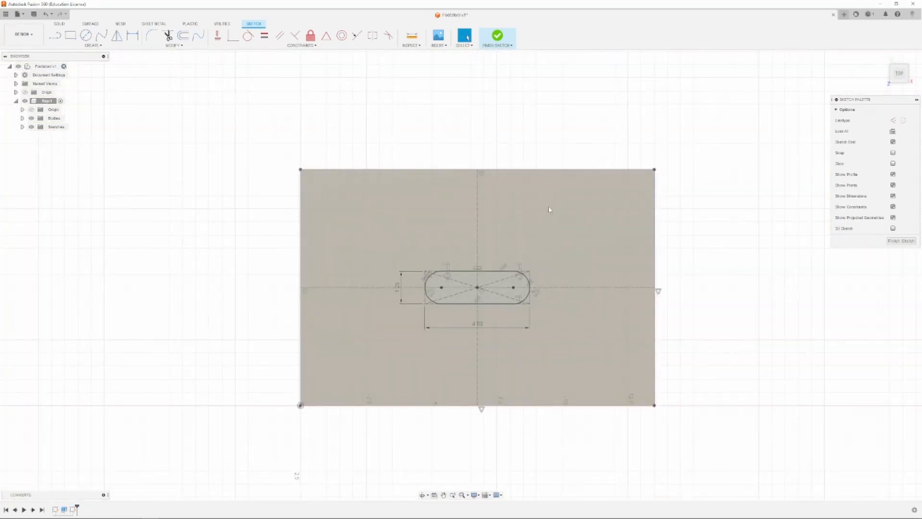
pyautogui.scroll(2, 550, 249)
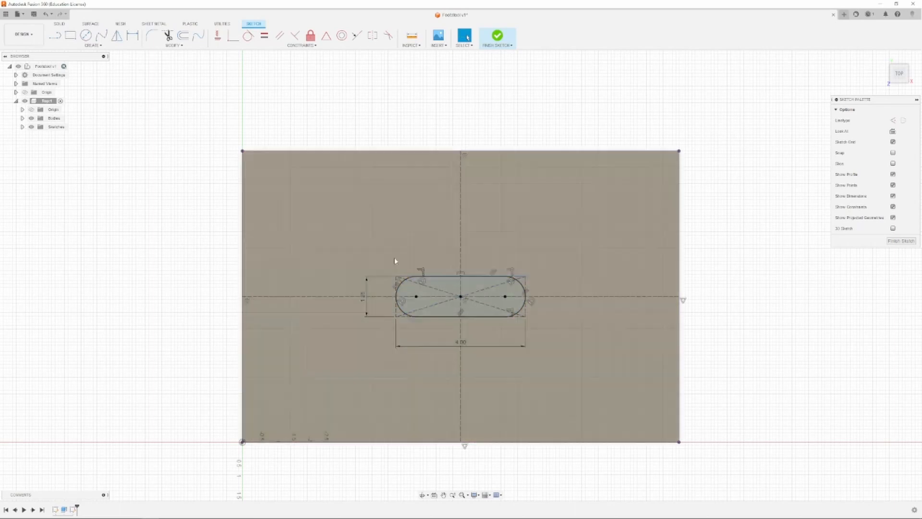
pyautogui.press('e')
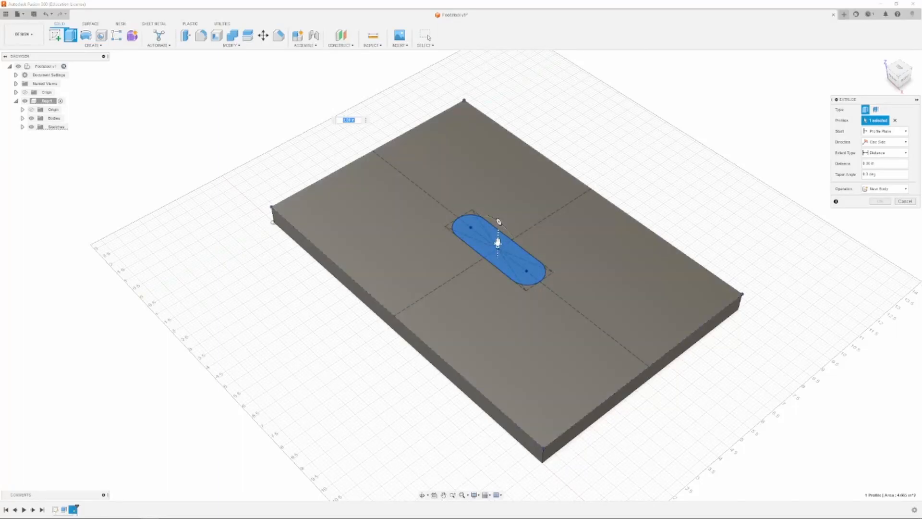
pyautogui.moveTo(499, 244); pyautogui.dragTo(498, 269)
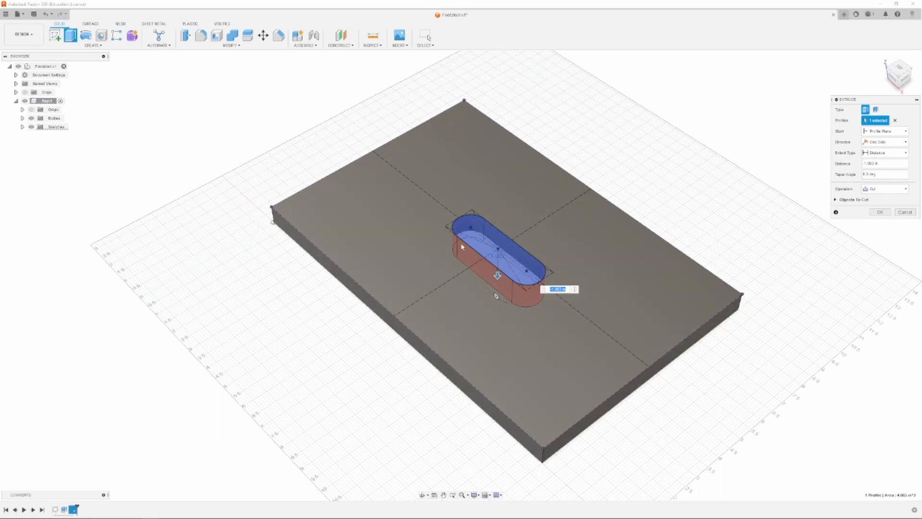
pyautogui.click(885, 190)
pyautogui.click(887, 191)
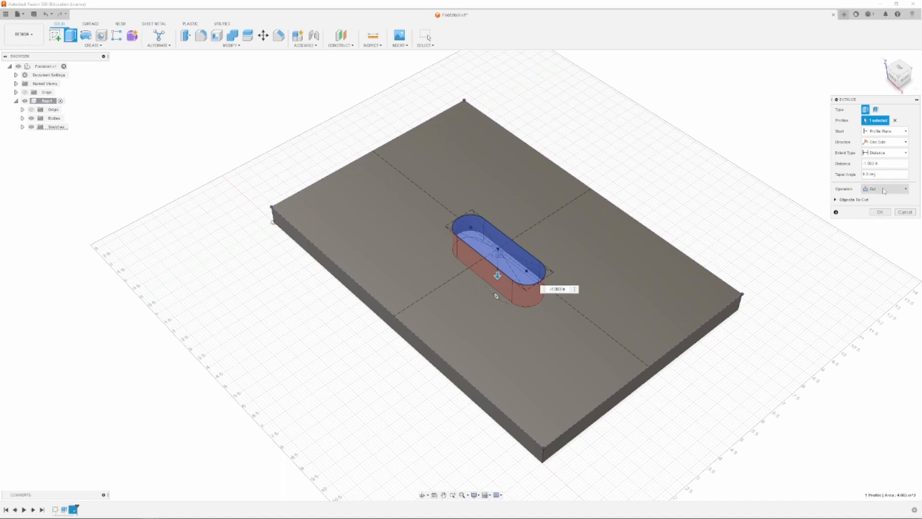
pyautogui.click(885, 191)
pyautogui.click(885, 191)
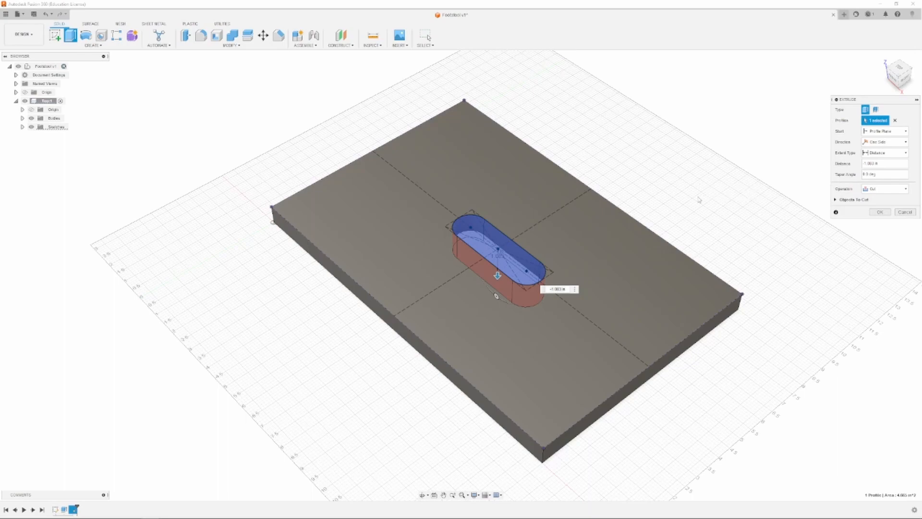
# - Try ending the slot cut at the board's bottom face with the To Object extent type
pyautogui.moveTo(901, 82); pyautogui.dragTo(896, 42)
pyautogui.keyDown('shift'); pyautogui.moveTo(461, 275); pyautogui.dragTo(498, 310, button='middle'); pyautogui.keyUp('shift')
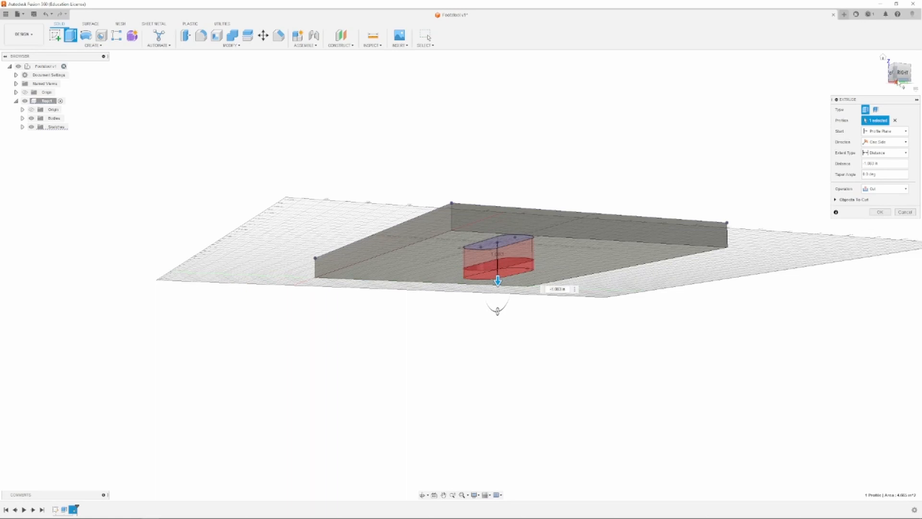
pyautogui.click(887, 154)
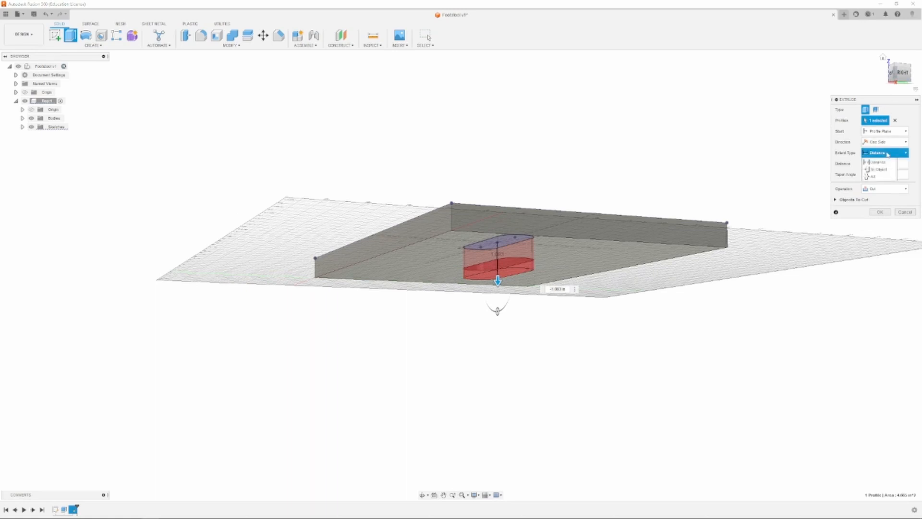
pyautogui.click(883, 169)
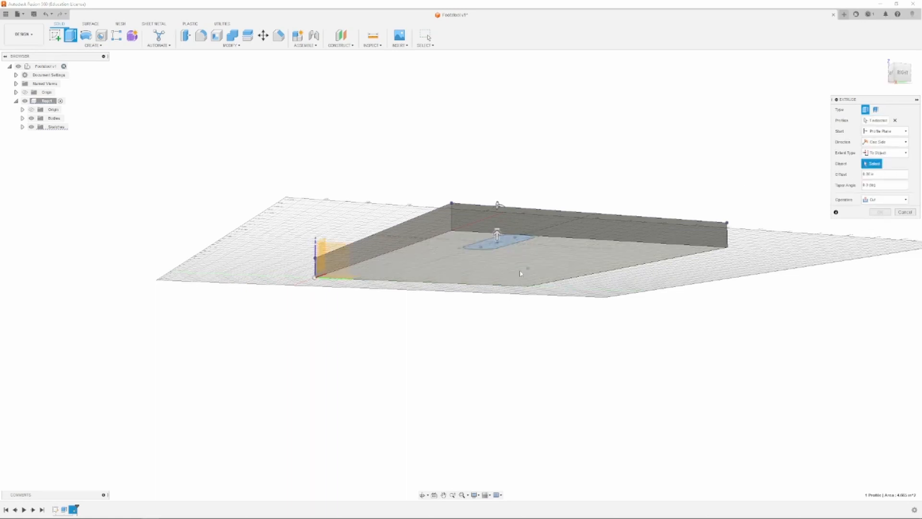
pyautogui.click(585, 261)
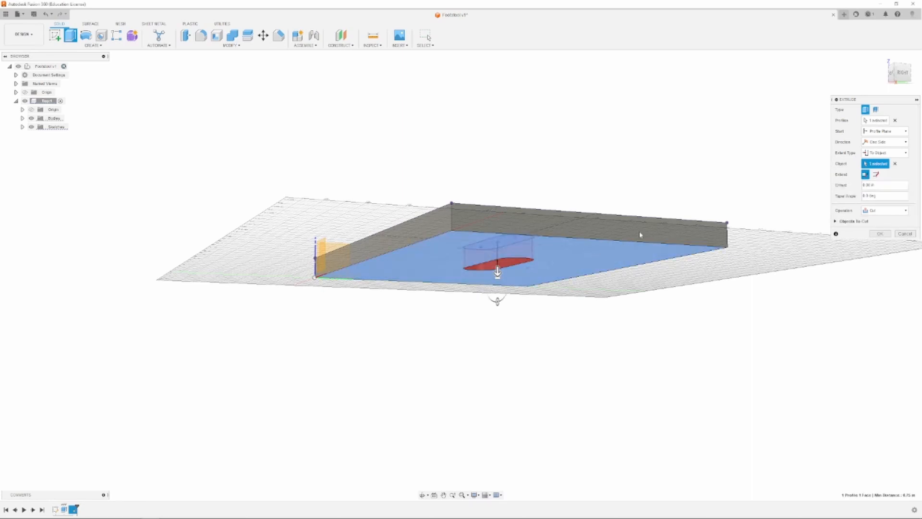
# - Set the slot cut's extent type to All, in one direction, and complete the cut through the board
pyautogui.click(885, 153)
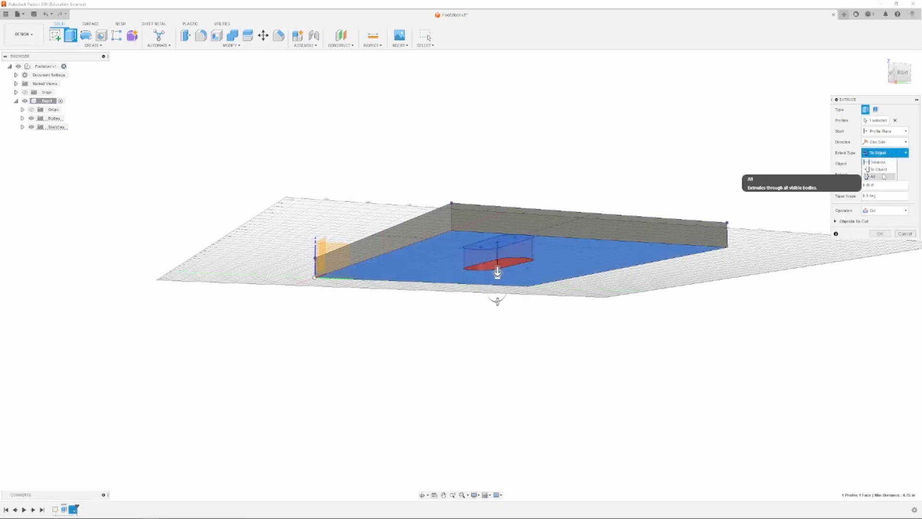
pyautogui.click(883, 176)
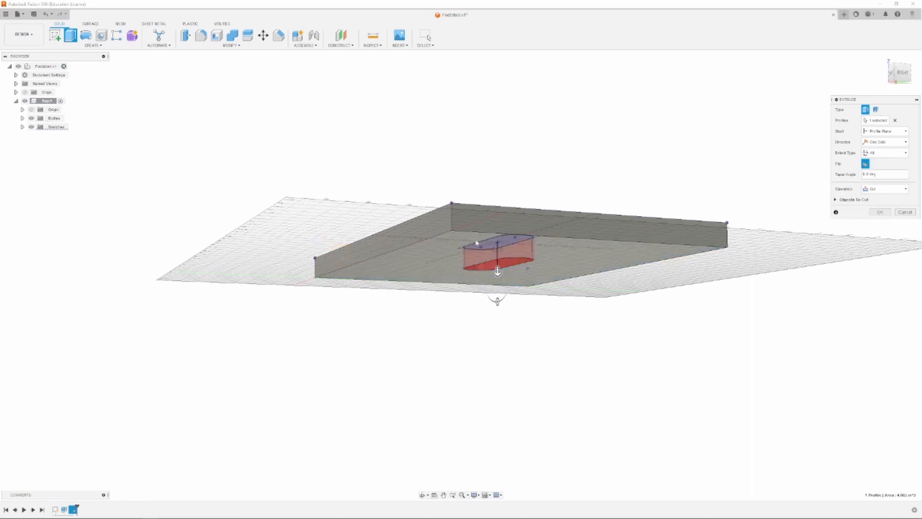
pyautogui.click(882, 142)
pyautogui.click(878, 151)
pyautogui.click(894, 153)
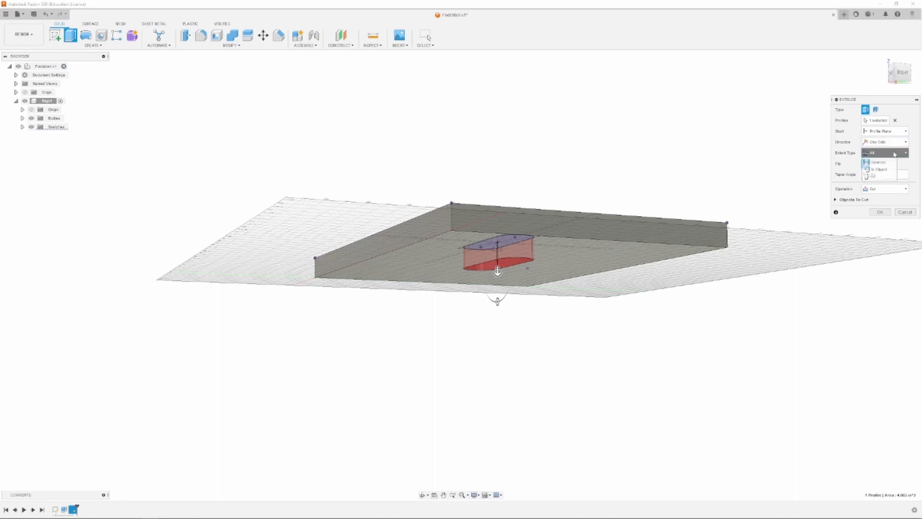
pyautogui.click(894, 153)
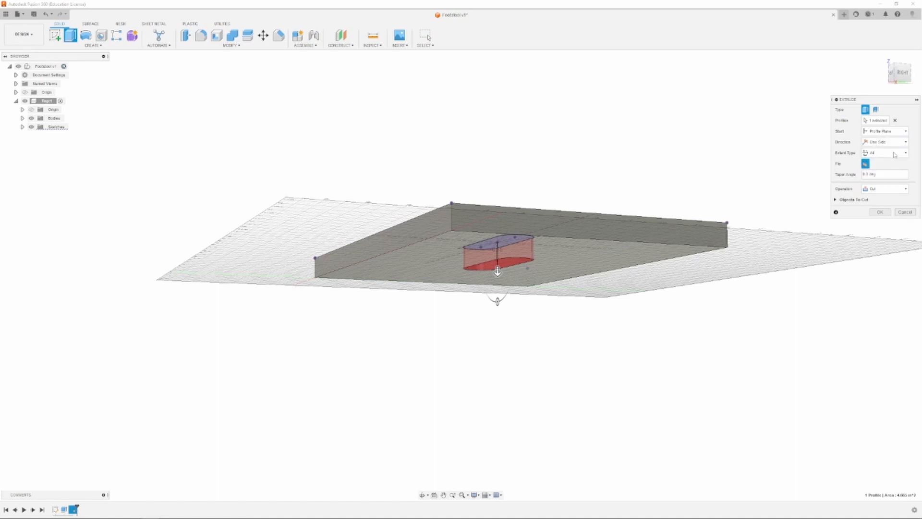
pyautogui.click(879, 213)
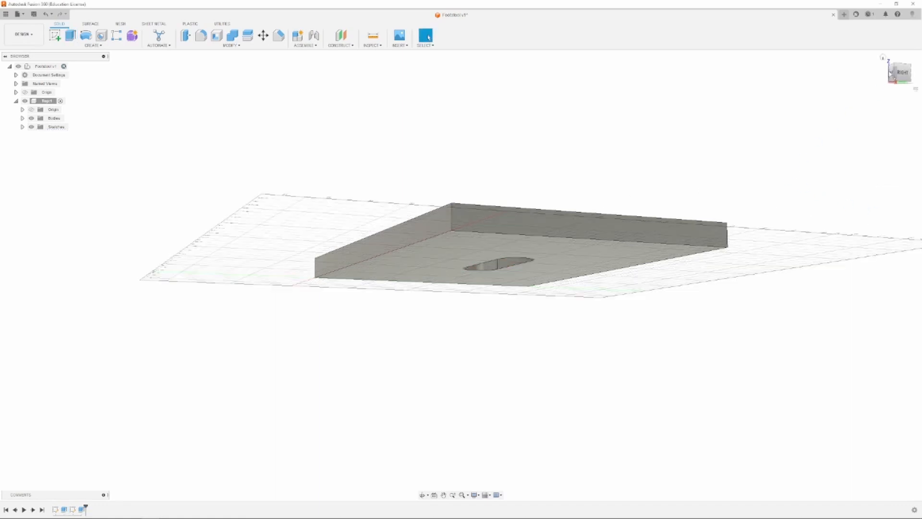
# - Start a Fillet on the four outer edges of the board's top face and the slot's top rim
pyautogui.keyDown('shift'); pyautogui.moveTo(461, 275); pyautogui.dragTo(461, 276, button='middle'); pyautogui.keyUp('shift')
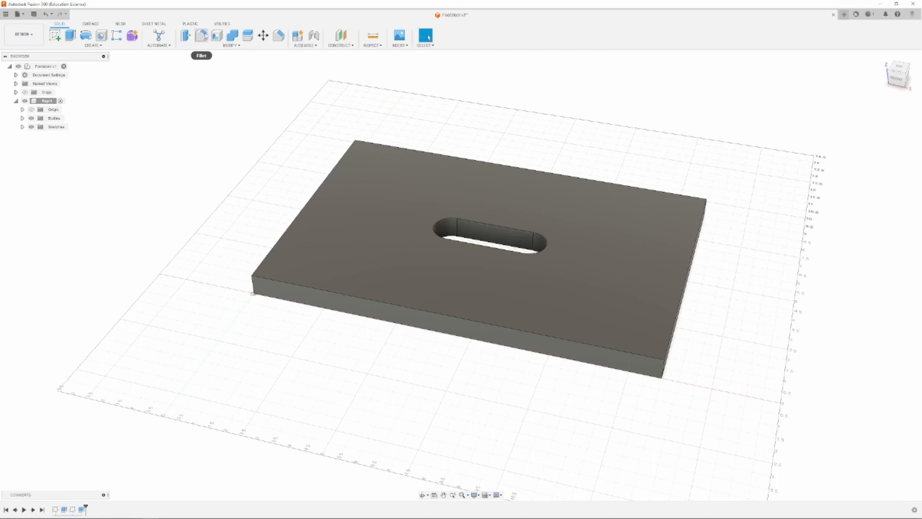
pyautogui.click(201, 37)
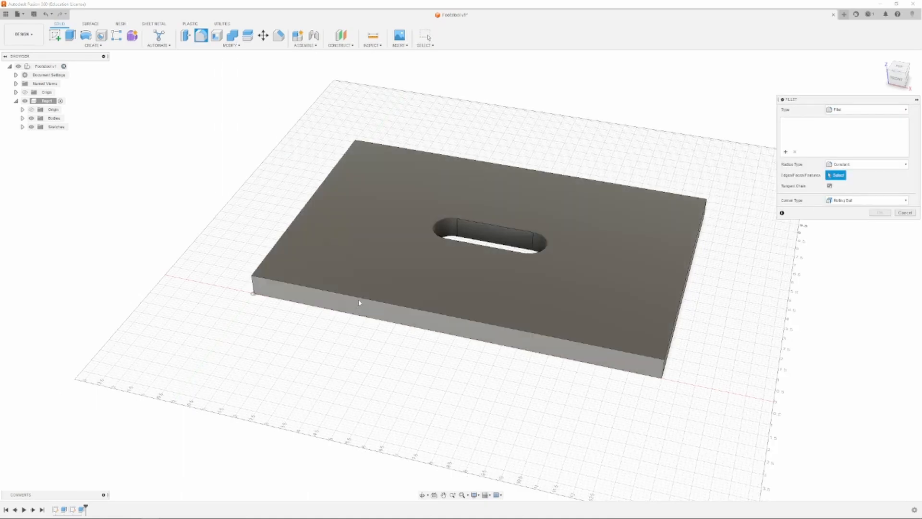
pyautogui.click(364, 300)
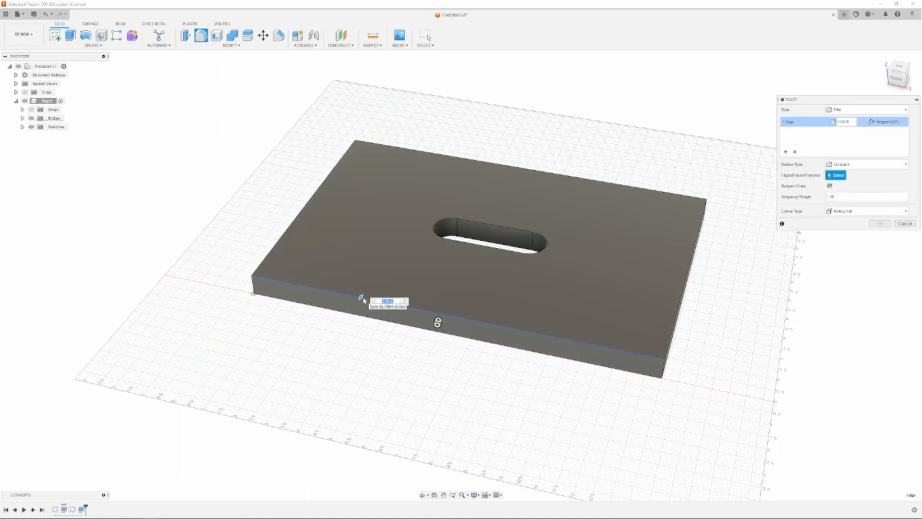
pyautogui.click(299, 217)
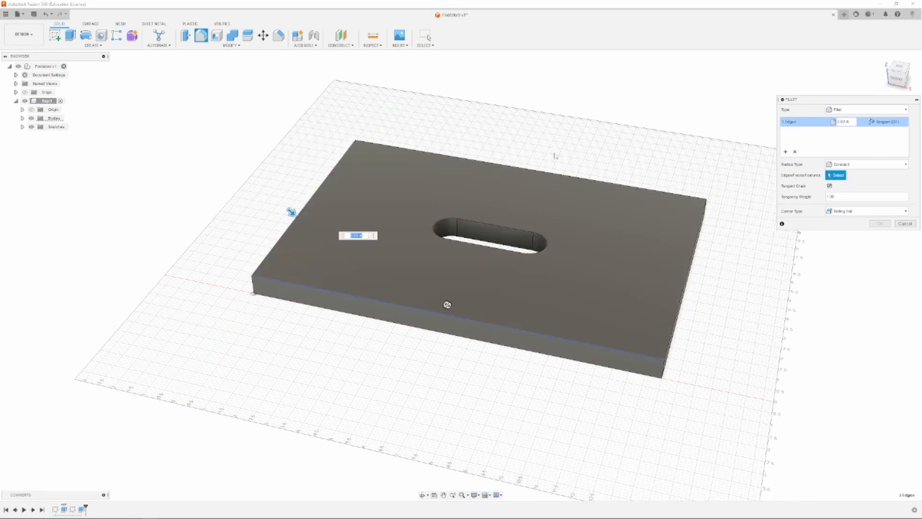
pyautogui.click(551, 172)
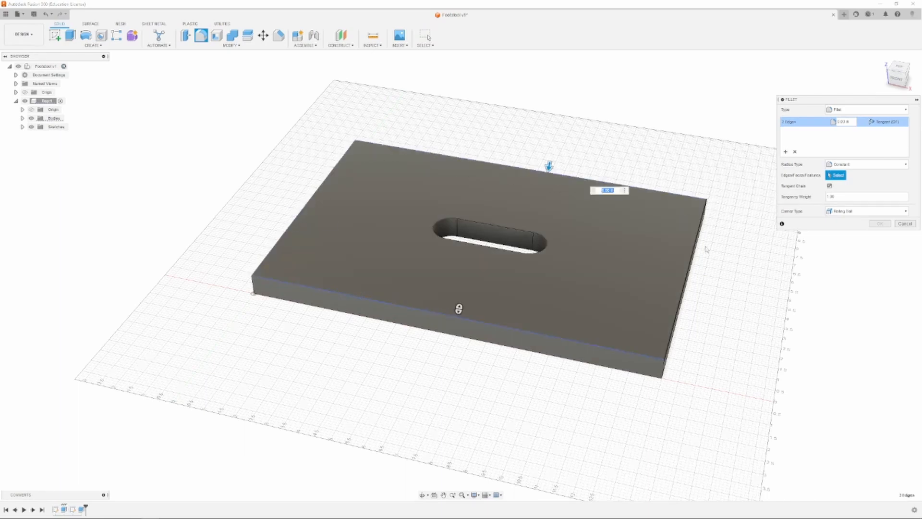
pyautogui.click(688, 279)
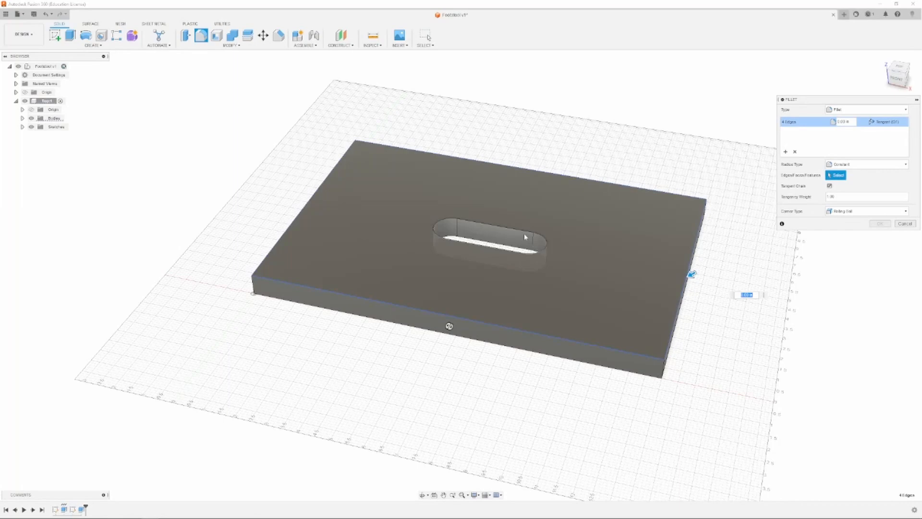
pyautogui.click(540, 253)
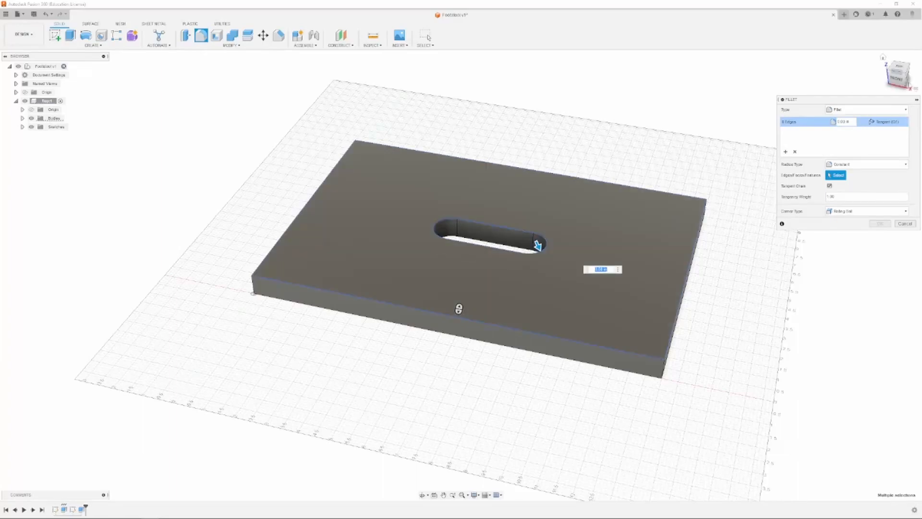
# - Add the four outer edges of the board's bottom face and the slot's bottom rim to the fillet selection
pyautogui.keyDown('shift'); pyautogui.moveTo(459, 309); pyautogui.dragTo(462, 287, button='middle'); pyautogui.keyUp('shift')
pyautogui.keyDown('shift'); pyautogui.moveTo(461, 275); pyautogui.dragTo(461, 226, button='middle'); pyautogui.keyUp('shift')
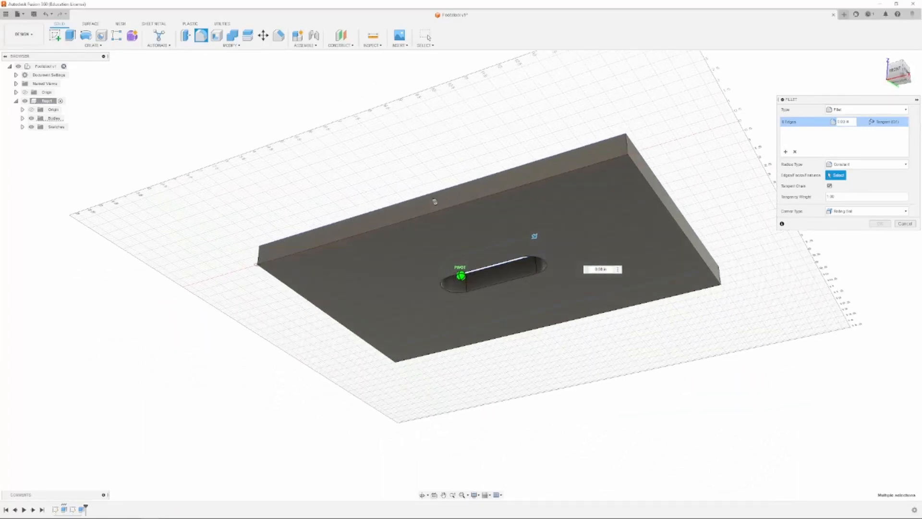
pyautogui.click(667, 210)
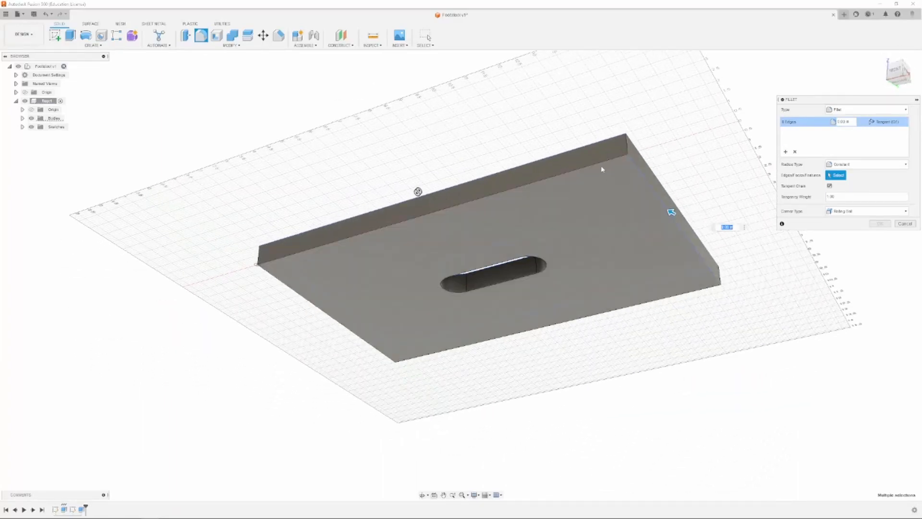
pyautogui.click(600, 165)
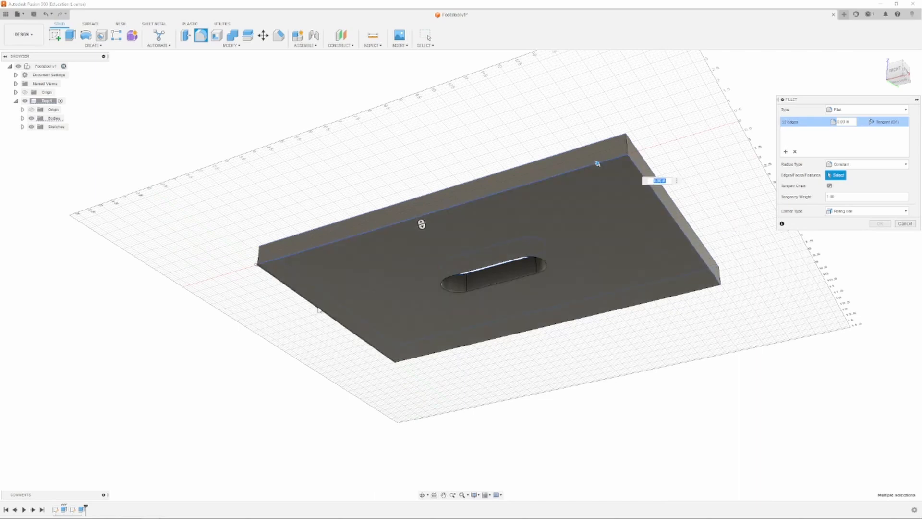
pyautogui.click(319, 310)
pyautogui.click(522, 335)
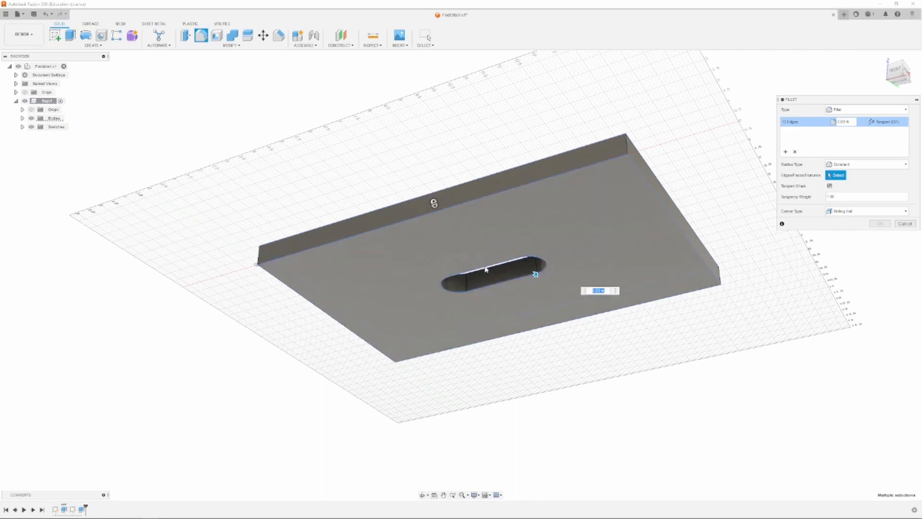
# - Set the fillet radius to 0.125 in and apply it to all selected edges
pyautogui.keyDown('shift'); pyautogui.moveTo(434, 203); pyautogui.dragTo(379, 290, button='middle'); pyautogui.keyUp('shift')
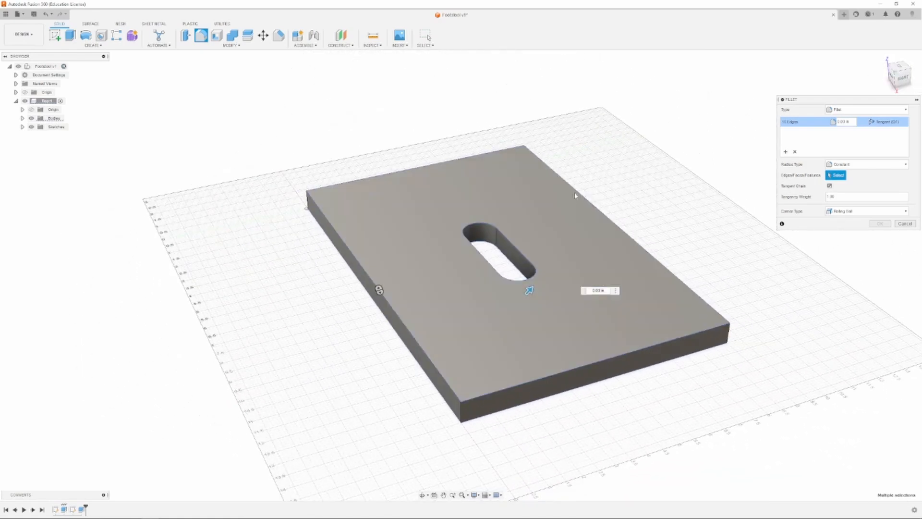
pyautogui.moveTo(529, 289)
pyautogui.mouseDown()
pyautogui.moveTo(540, 279)
pyautogui.moveTo(531, 286)
pyautogui.mouseUp()
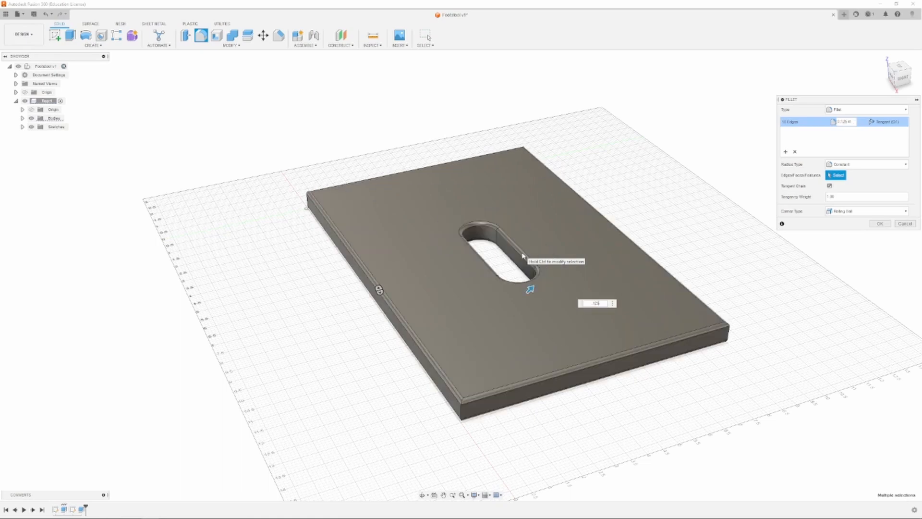
pyautogui.press('Return')
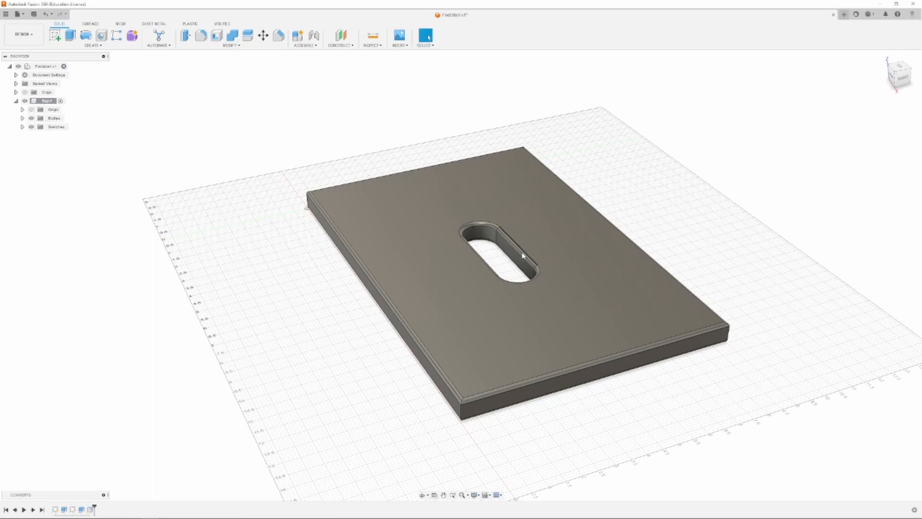
# - Activate the top-level Footstool component and open the physical material assignment for it
pyautogui.moveTo(895, 85)
pyautogui.mouseDown()
pyautogui.moveTo(896, 66)
pyautogui.moveTo(906, 75)
pyautogui.moveTo(898, 80)
pyautogui.moveTo(897, 68)
pyautogui.moveTo(897, 80)
pyautogui.mouseUp()
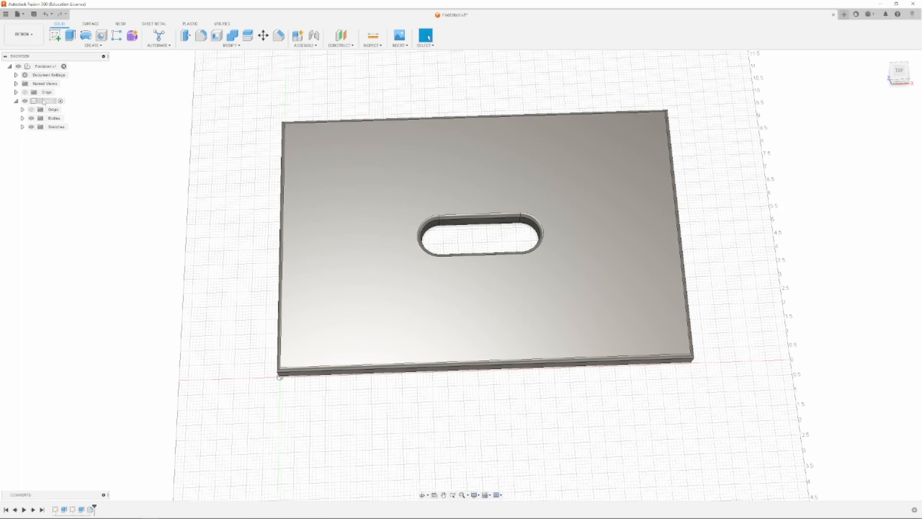
pyautogui.rightClick(44, 102)
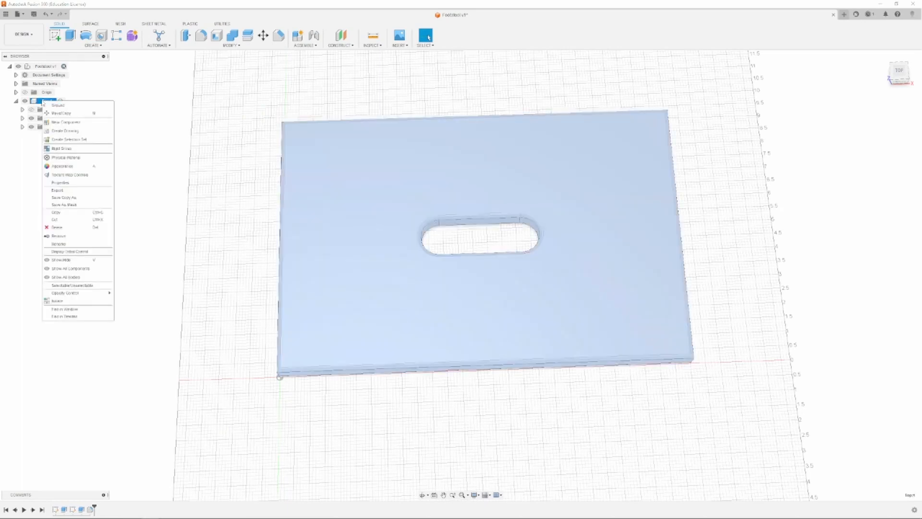
pyautogui.rightClick(40, 104)
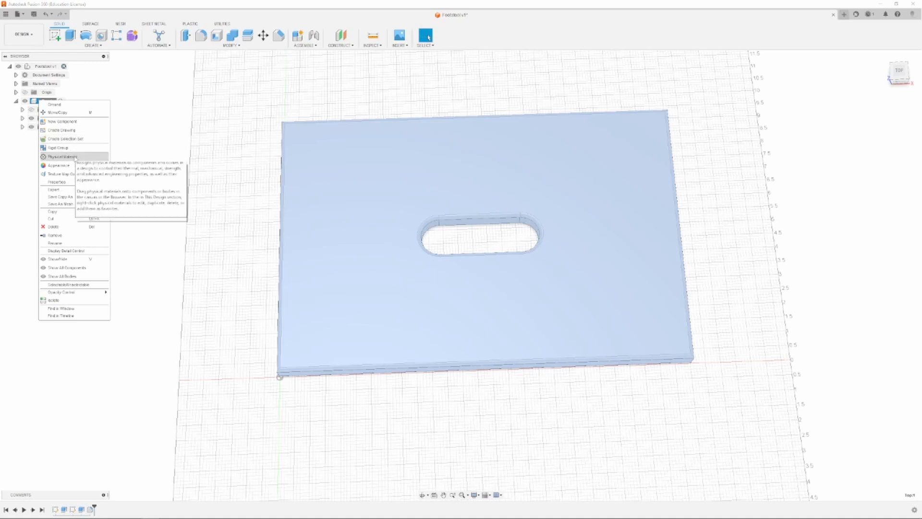
pyautogui.rightClick(48, 68)
pyautogui.click(51, 67)
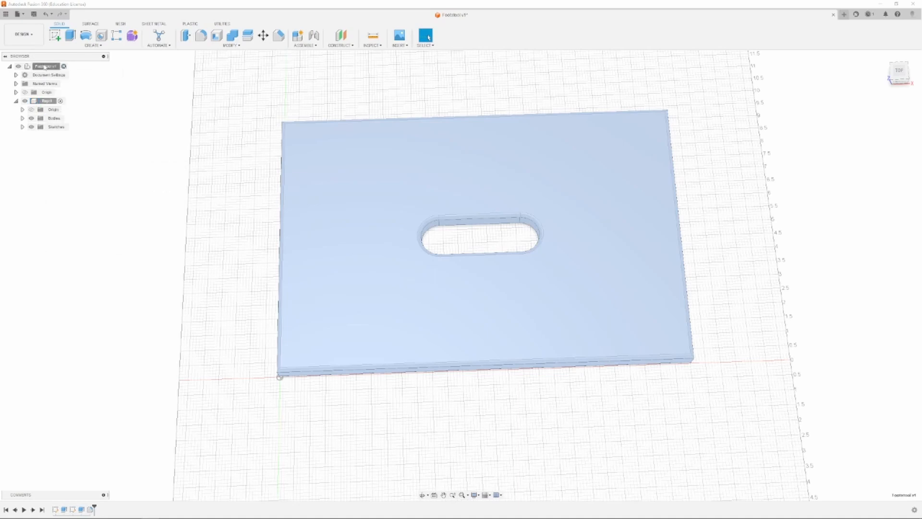
pyautogui.click(72, 67)
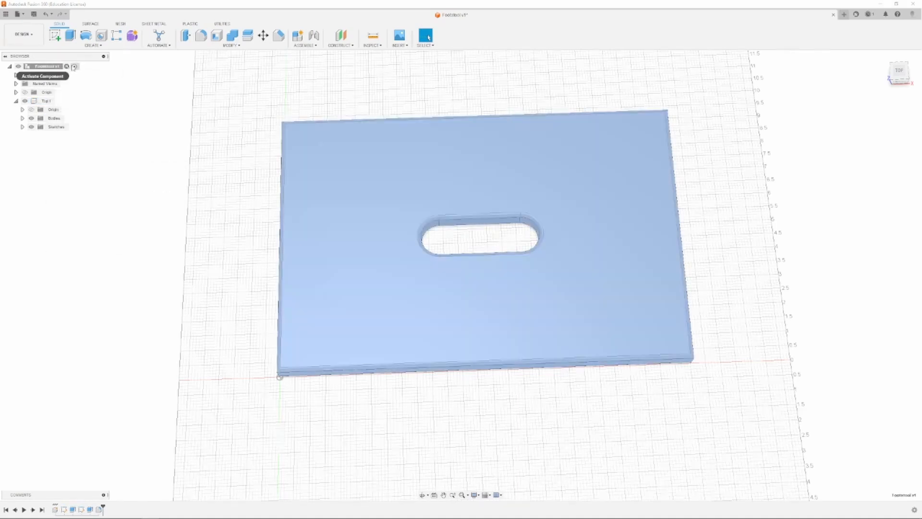
pyautogui.rightClick(50, 68)
pyautogui.click(83, 110)
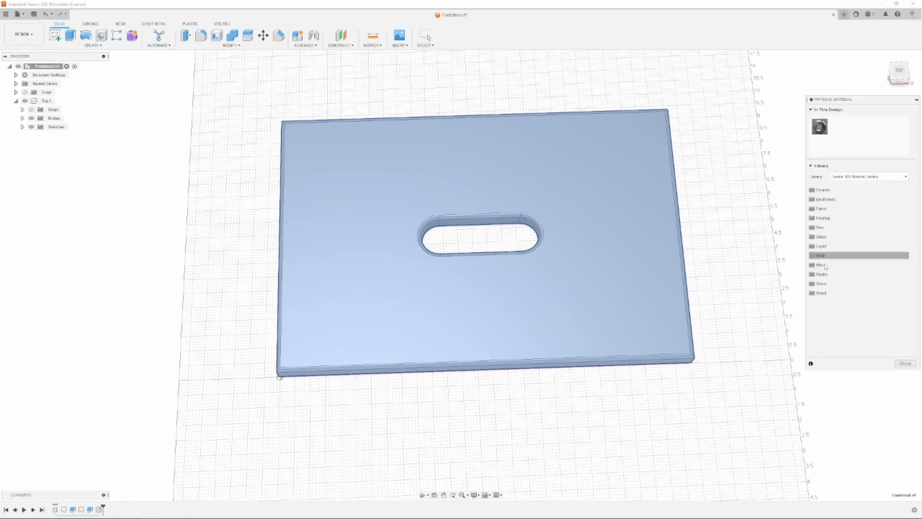
# - Apply the Oak, White physical material from the Wood category of the Fusion 360 Material Library to the board
pyautogui.click(829, 294)
pyautogui.scroll(-4, 835, 299)
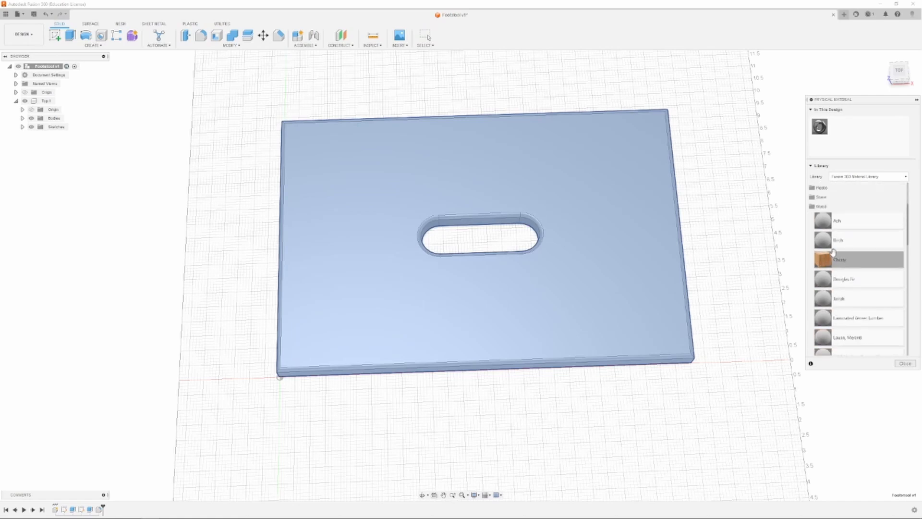
pyautogui.scroll(-2, 826, 278)
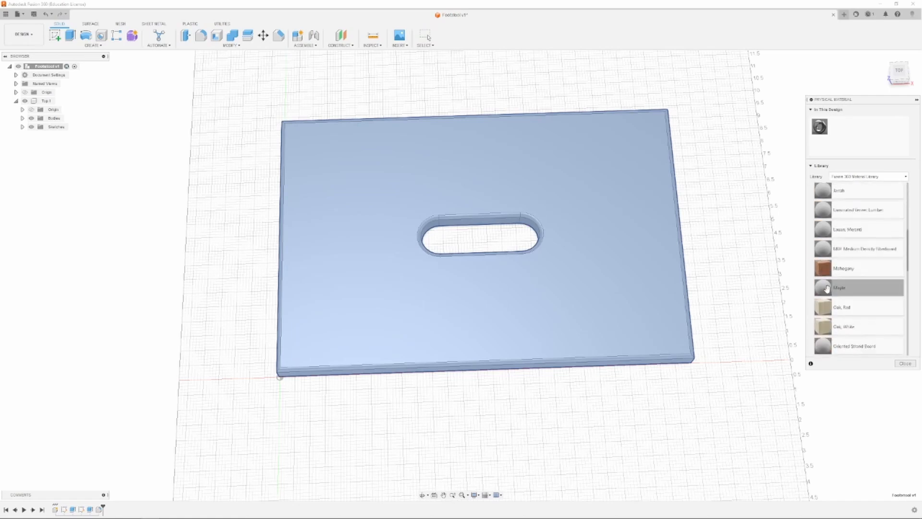
pyautogui.scroll(-4, 827, 320)
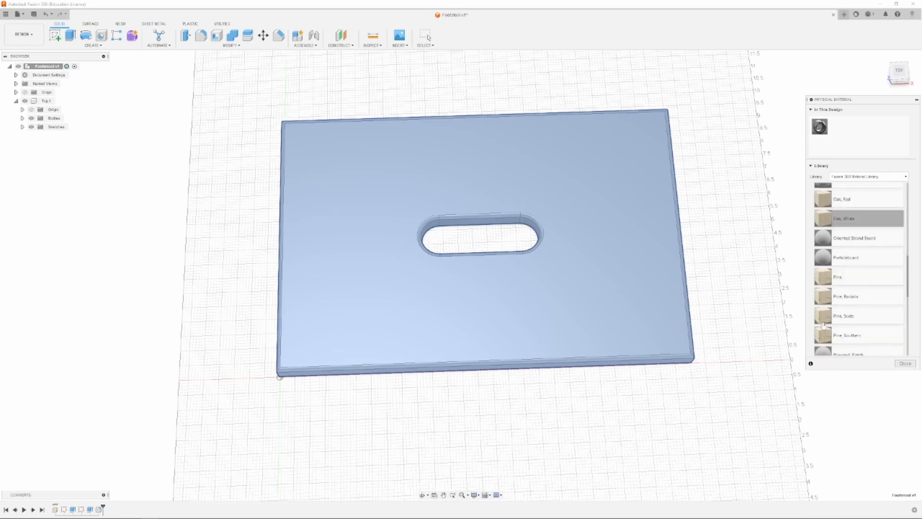
pyautogui.scroll(4, 826, 322)
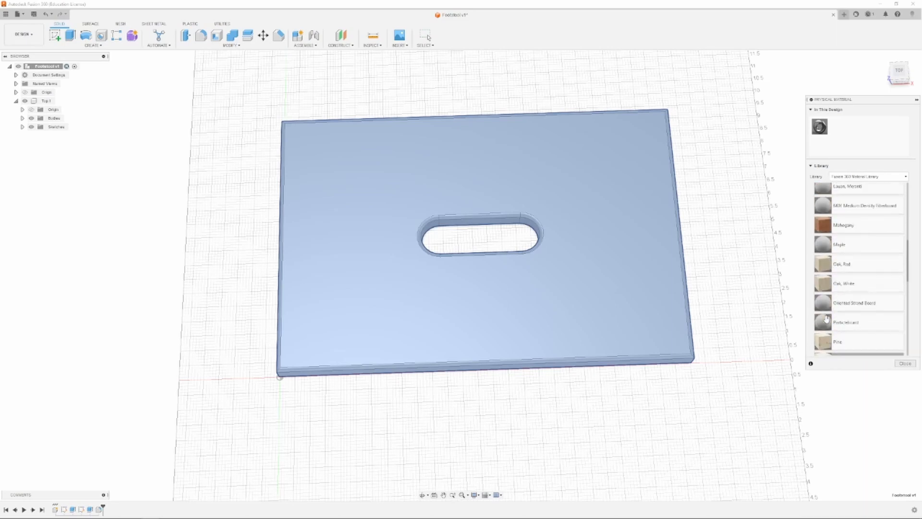
pyautogui.scroll(2, 840, 289)
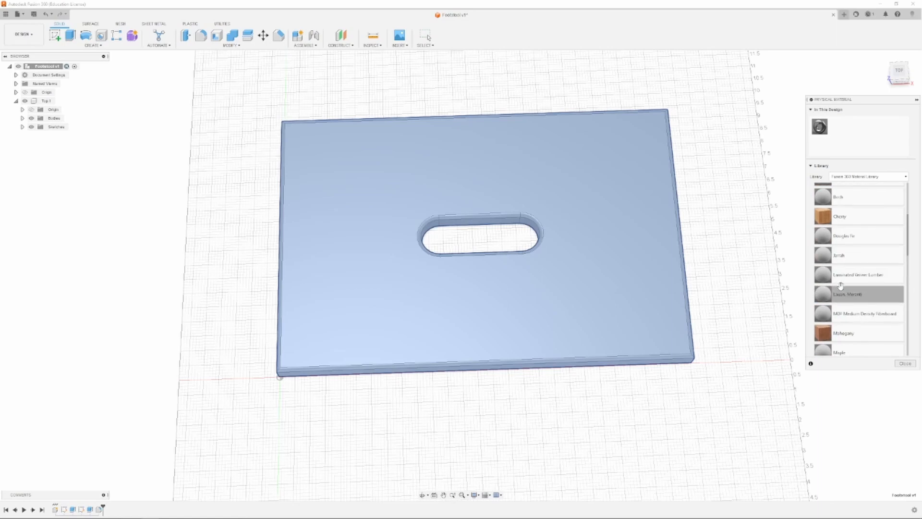
pyautogui.scroll(-3, 839, 288)
pyautogui.scroll(-1, 838, 290)
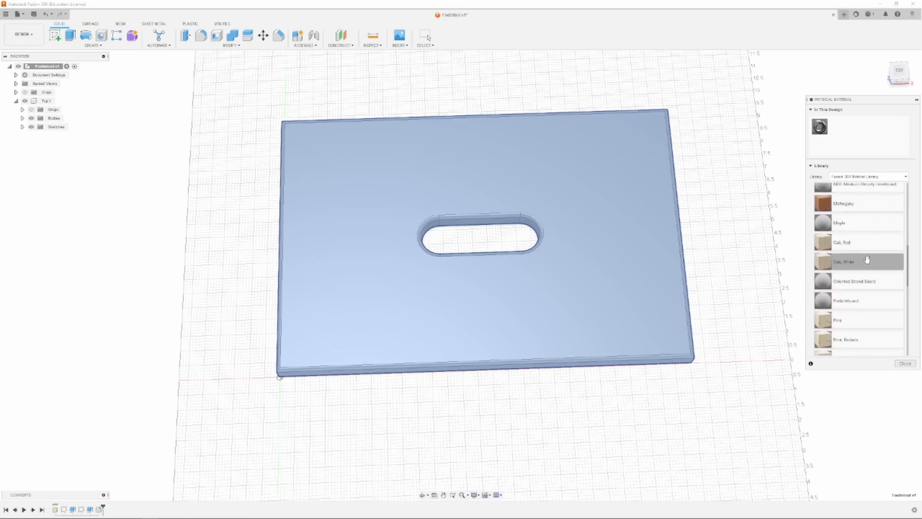
pyautogui.moveTo(746, 244); pyautogui.dragTo(599, 250)
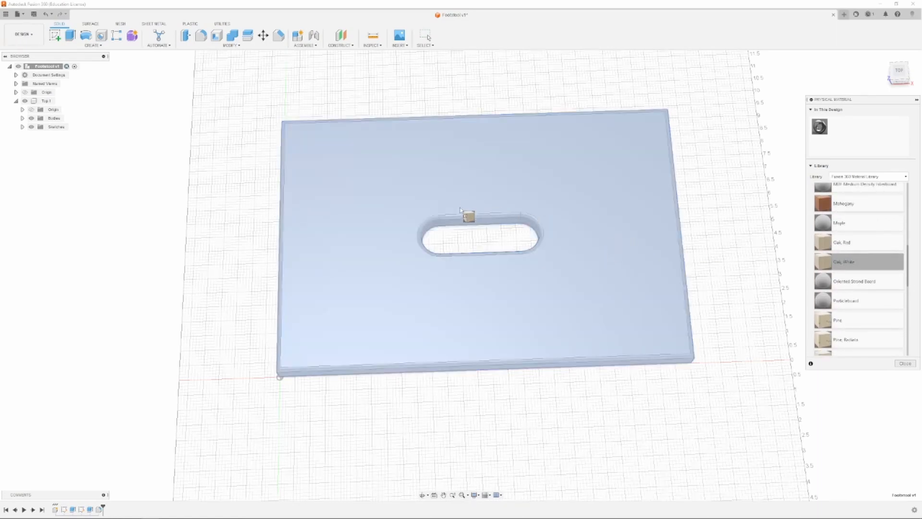
pyautogui.moveTo(460, 208); pyautogui.dragTo(587, 245)
pyautogui.moveTo(566, 237); pyautogui.dragTo(567, 237)
# - Look over the remaining wood materials and the grain on the board, and close the material library
pyautogui.scroll(-5, 865, 288)
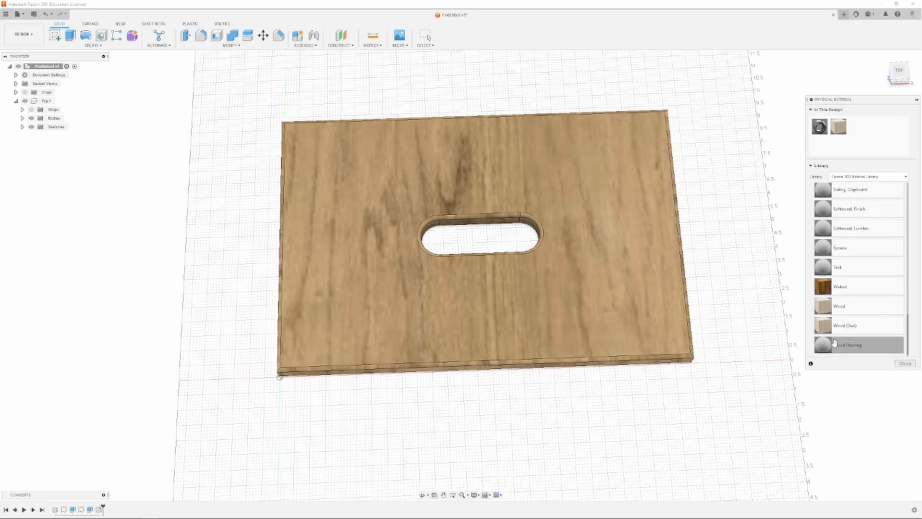
pyautogui.scroll(2, 822, 269)
pyautogui.scroll(-2, 823, 260)
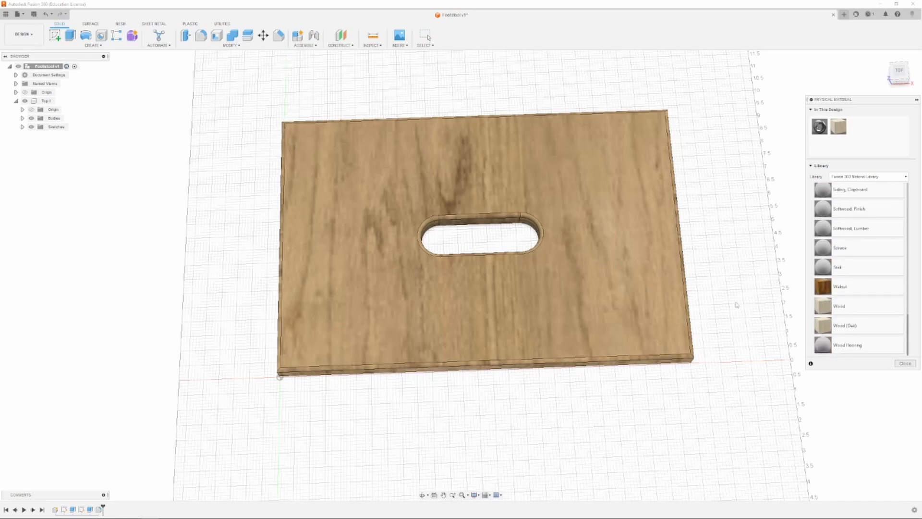
pyautogui.moveTo(461, 271)
pyautogui.keyDown('shift'); pyautogui.mouseDown(button='middle')
pyautogui.moveTo(464, 219)
pyautogui.moveTo(463, 300)
pyautogui.moveTo(598, 314)
pyautogui.mouseUp(button='middle'); pyautogui.keyUp('shift')
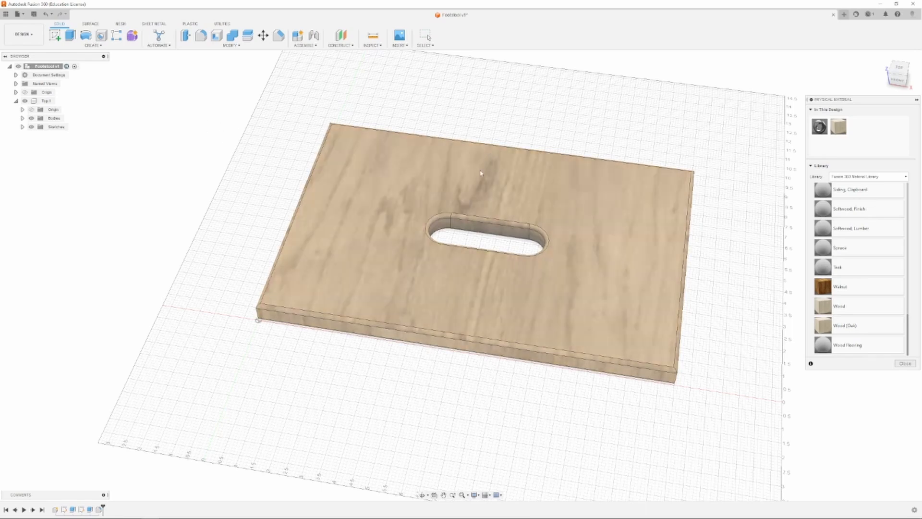
pyautogui.rightClick(439, 185)
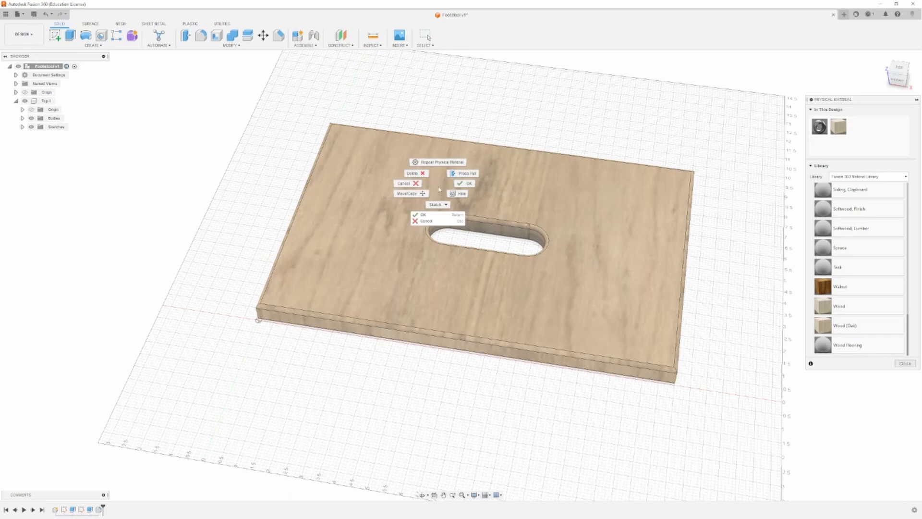
pyautogui.click(439, 187)
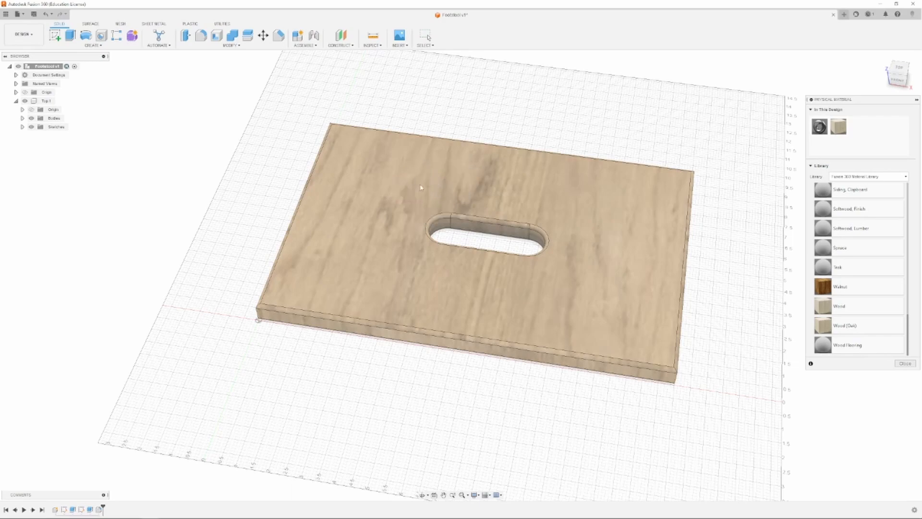
pyautogui.moveTo(895, 85); pyautogui.dragTo(881, 126)
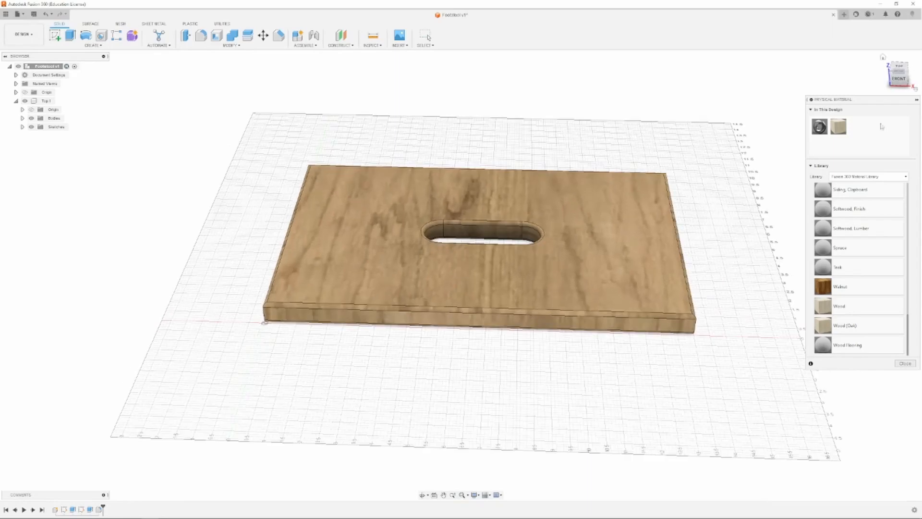
pyautogui.click(906, 363)
# - Switch the camera projection to Orthographic and examine the board from several angles
pyautogui.moveTo(903, 77)
pyautogui.mouseDown()
pyautogui.moveTo(877, 38)
pyautogui.moveTo(889, 62)
pyautogui.mouseUp()
pyautogui.moveTo(461, 275)
pyautogui.keyDown('shift'); pyautogui.mouseDown(button='middle')
pyautogui.moveTo(519, 317)
pyautogui.moveTo(538, 297)
pyautogui.moveTo(536, 310)
pyautogui.moveTo(553, 301)
pyautogui.moveTo(543, 282)
pyautogui.moveTo(541, 296)
pyautogui.mouseUp(button='middle'); pyautogui.keyUp('shift')
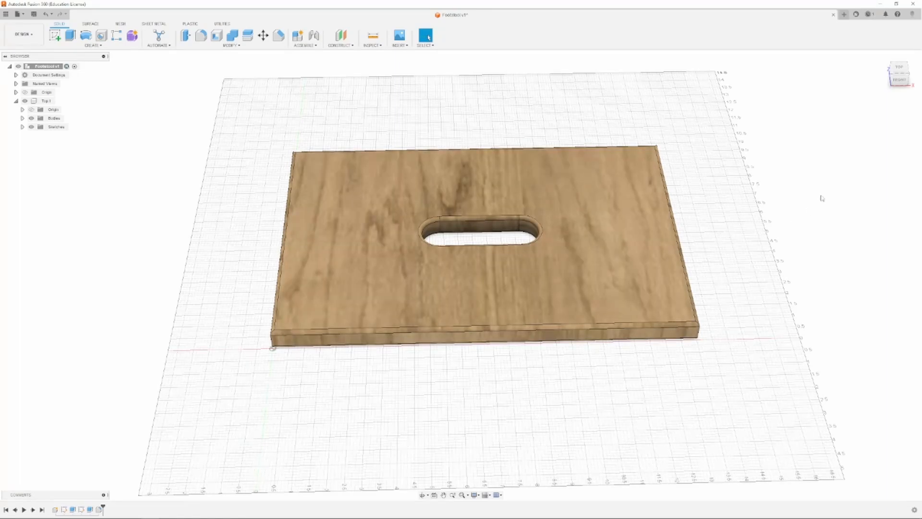
pyautogui.rightClick(900, 76)
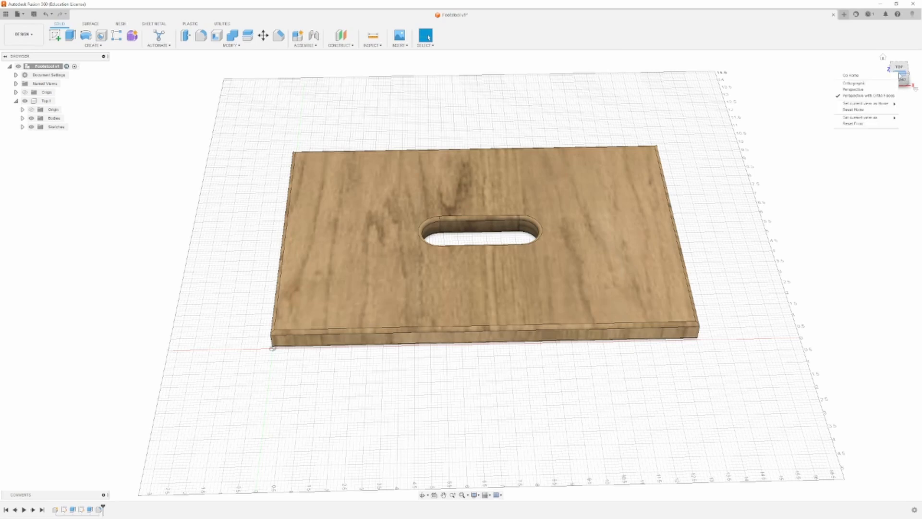
pyautogui.click(876, 86)
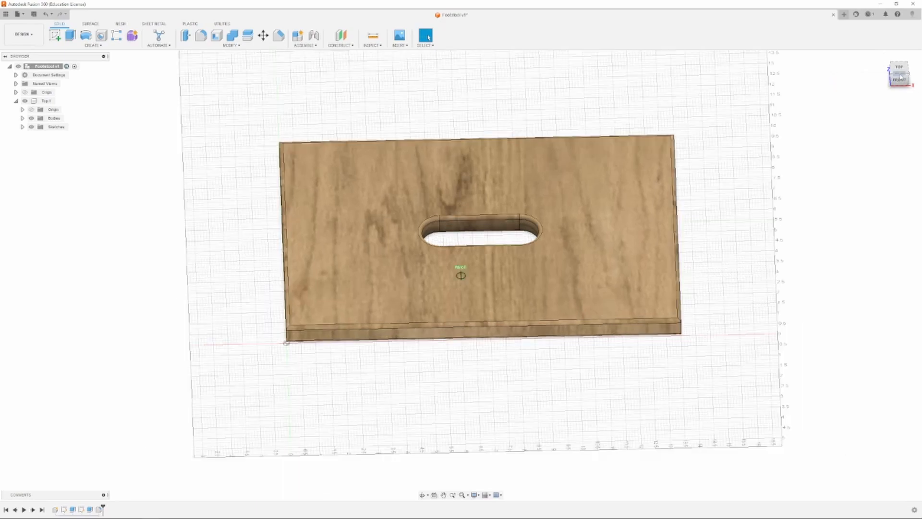
pyautogui.moveTo(901, 77)
pyautogui.mouseDown()
pyautogui.moveTo(900, 66)
pyautogui.moveTo(876, 54)
pyautogui.mouseUp()
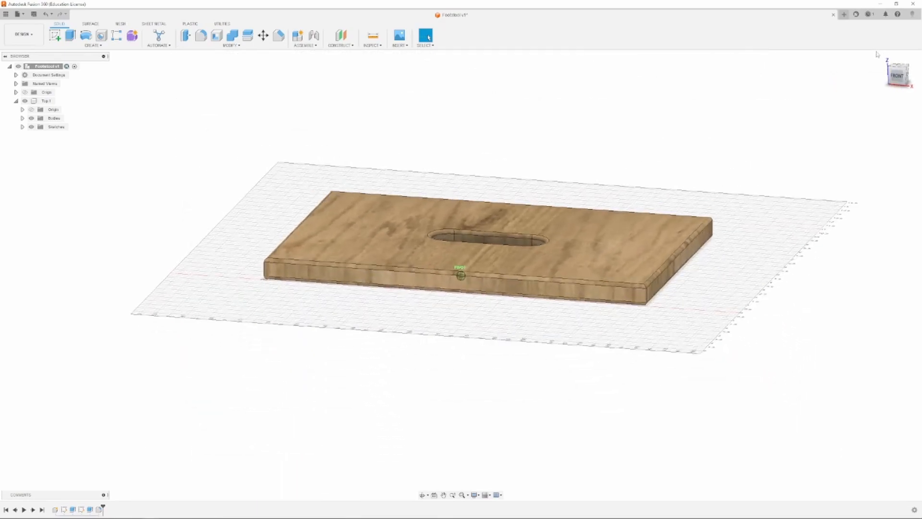
pyautogui.click(897, 78)
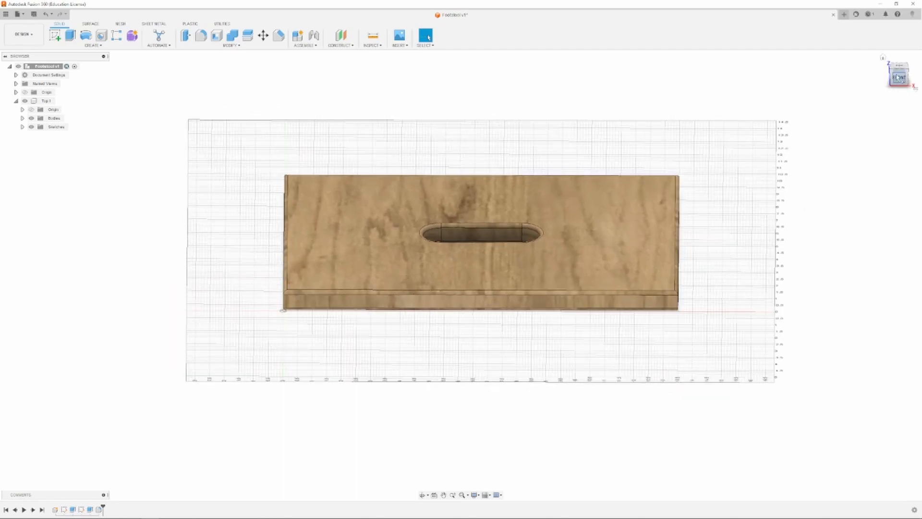
# - Switch the camera projection to Perspective, and set it back to Perspective with Ortho Faces
pyautogui.rightClick(896, 79)
pyautogui.click(873, 92)
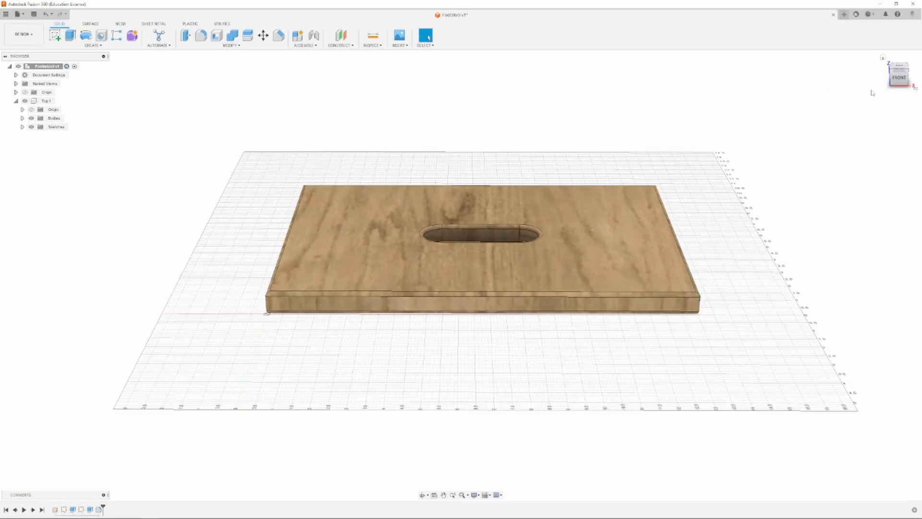
pyautogui.rightClick(906, 78)
pyautogui.click(891, 96)
pyautogui.rightClick(905, 76)
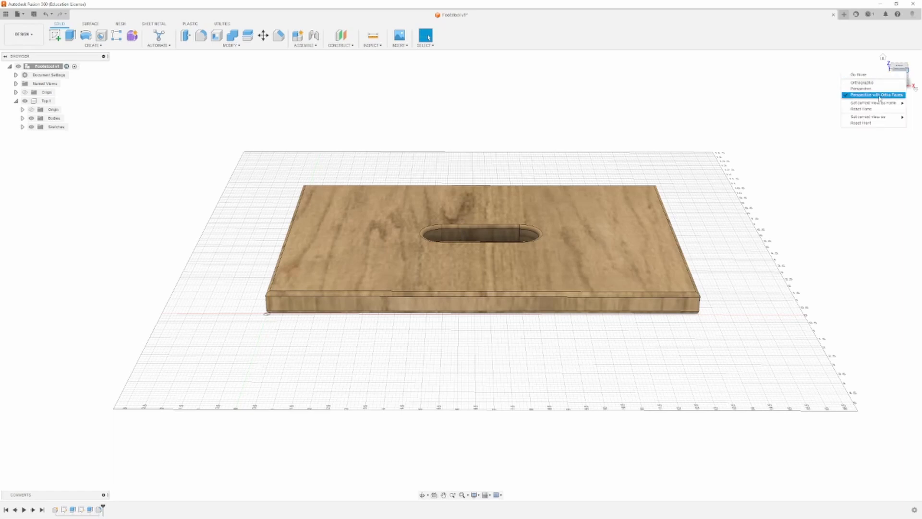
pyautogui.click(903, 75)
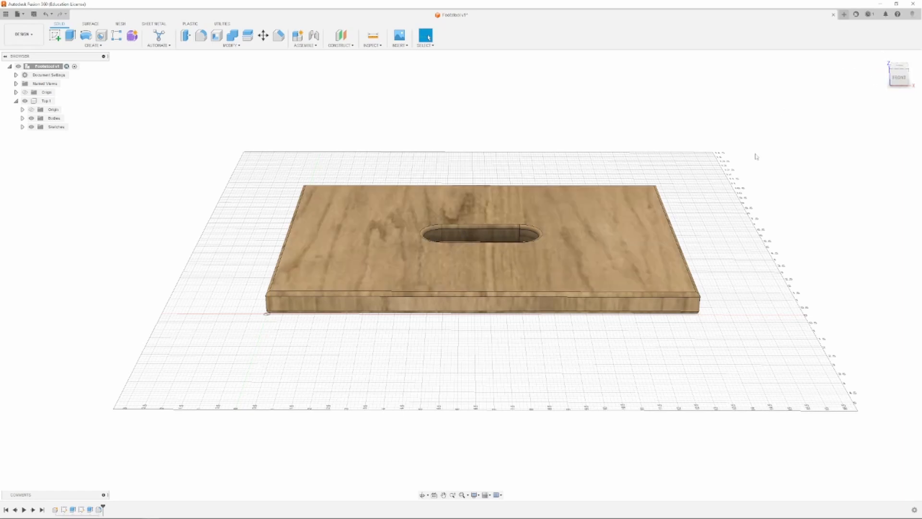
# - Return to the home view and create an active internal Standard component named Leg1 under the top-level Footstool component
pyautogui.moveTo(894, 81); pyautogui.dragTo(869, 82)
pyautogui.click(883, 58)
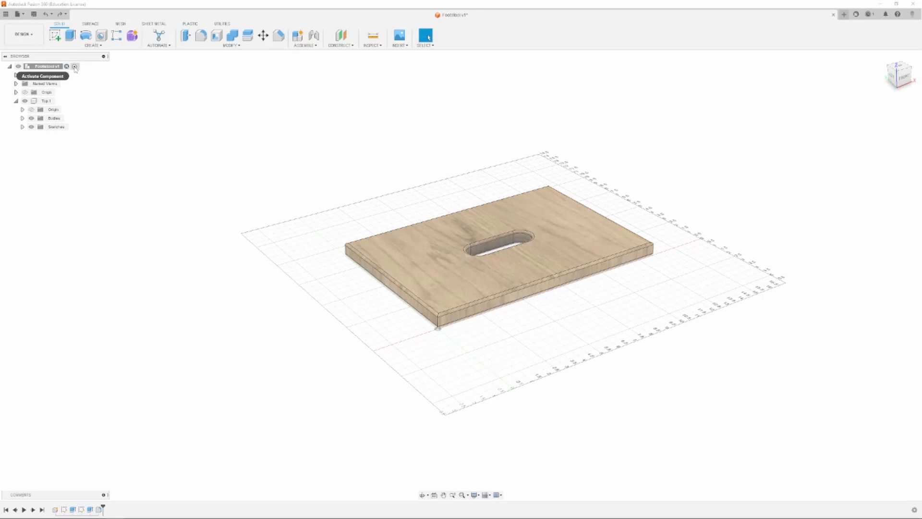
pyautogui.rightClick(58, 67)
pyautogui.click(65, 75)
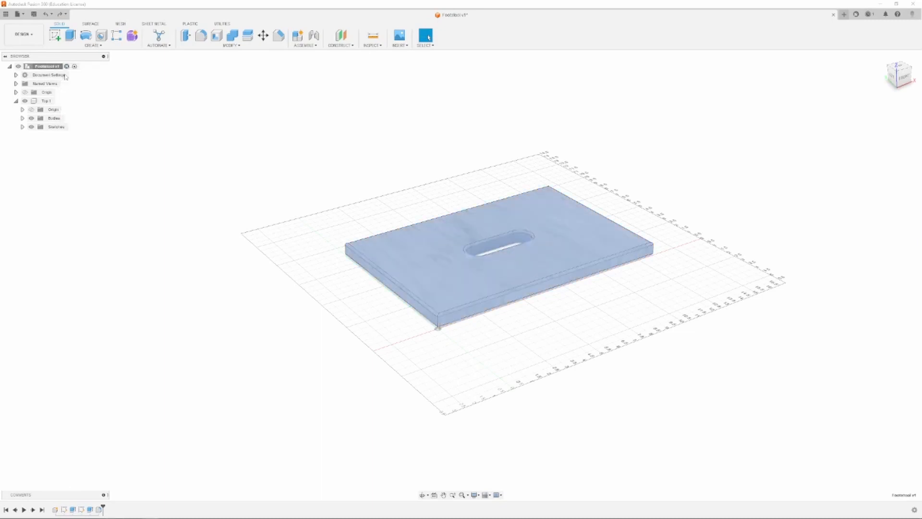
pyautogui.doubleClick(840, 140)
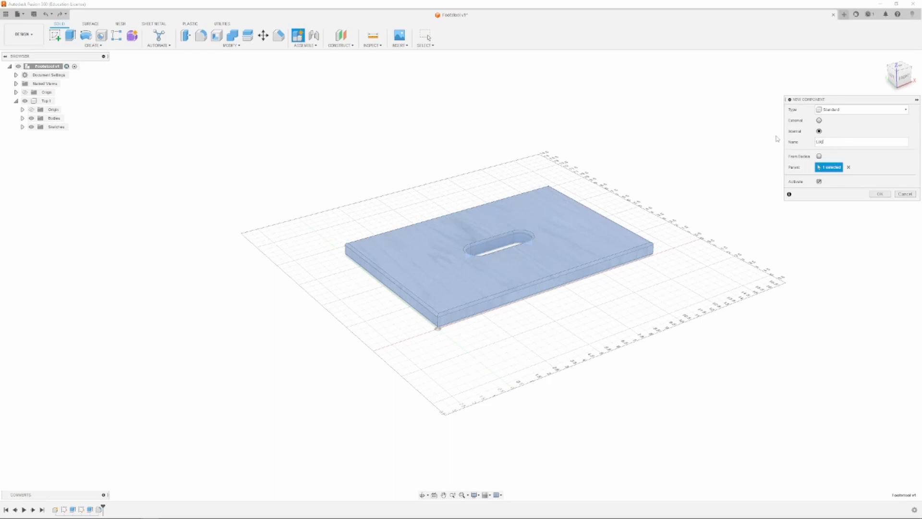
pyautogui.write('Leg1')
pyautogui.press('Return')
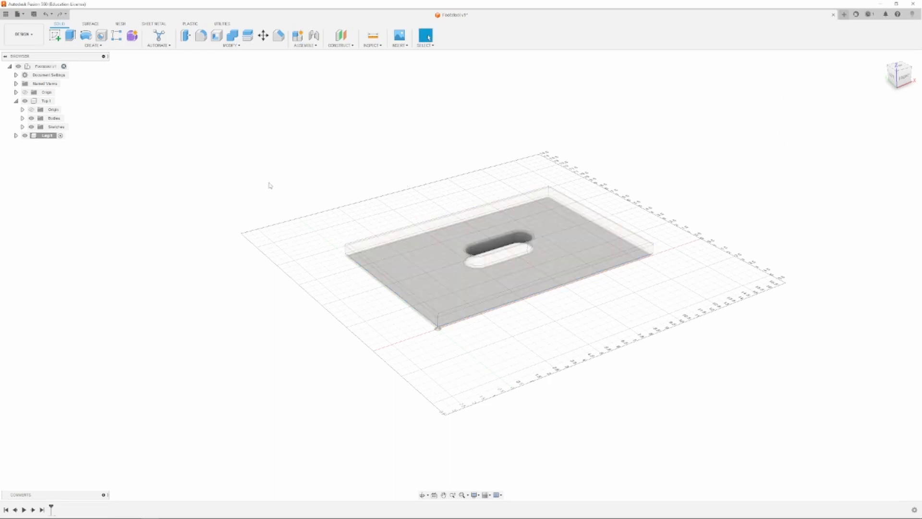
# - Start a sketch in the Leg1 component on the vertical YZ plane, with the Top component hidden
pyautogui.click(59, 39)
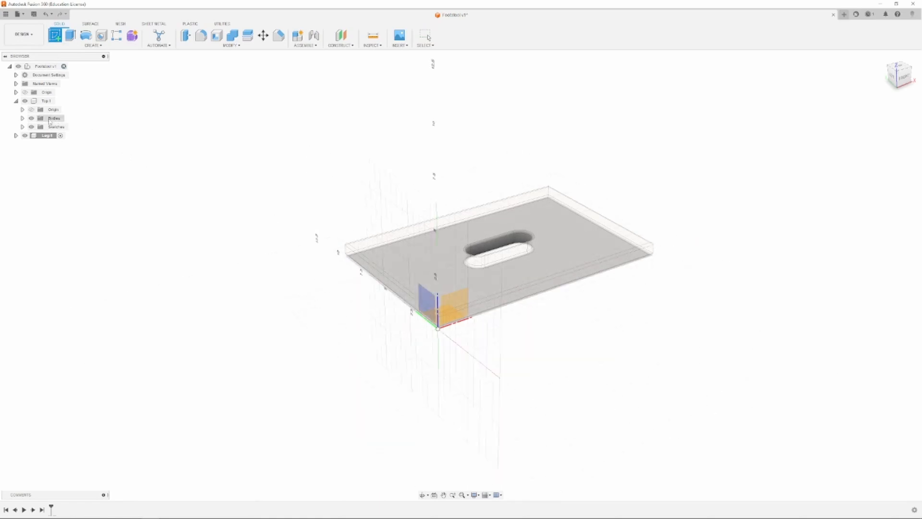
pyautogui.click(25, 101)
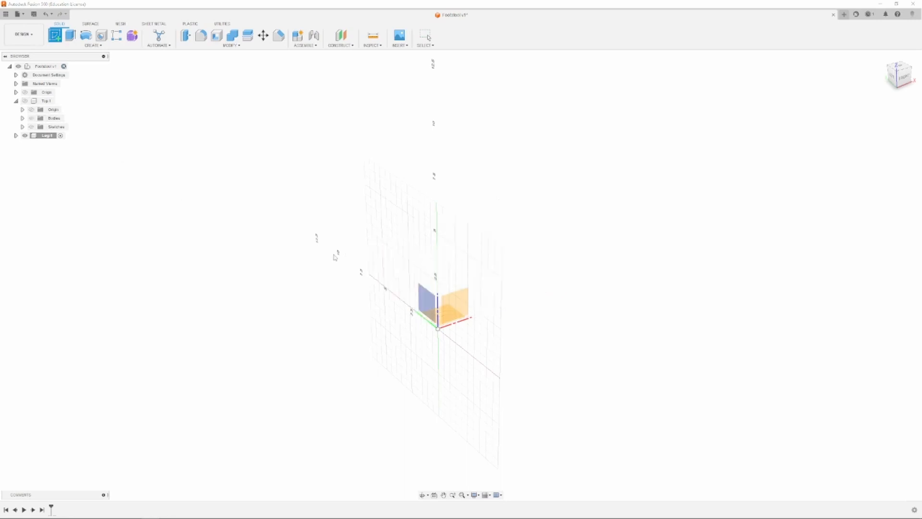
pyautogui.click(430, 304)
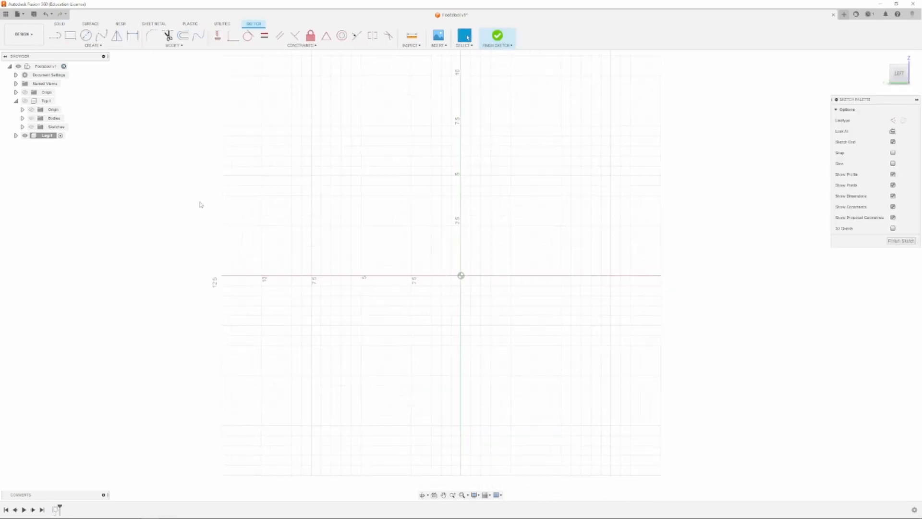
# - Sketch a 6-inch horizontal line running left from the origin as the top edge of the leg
pyautogui.click(55, 37)
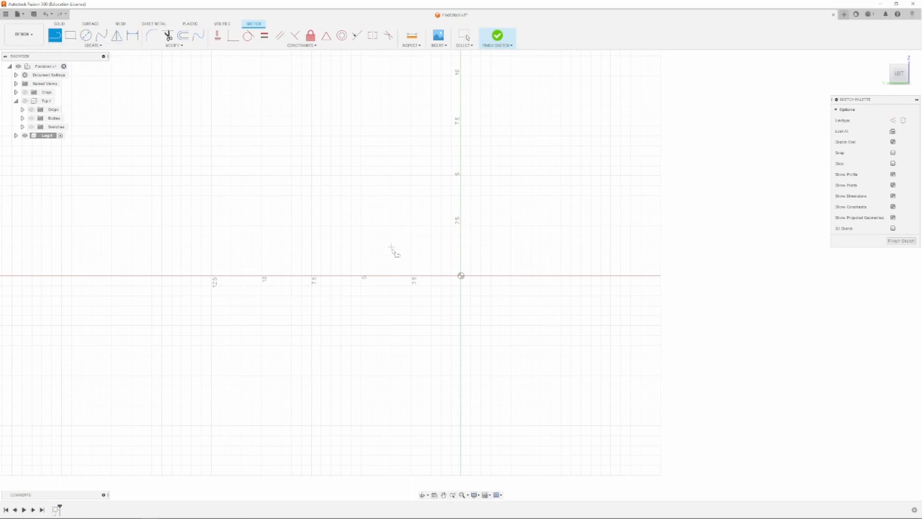
pyautogui.click(461, 276)
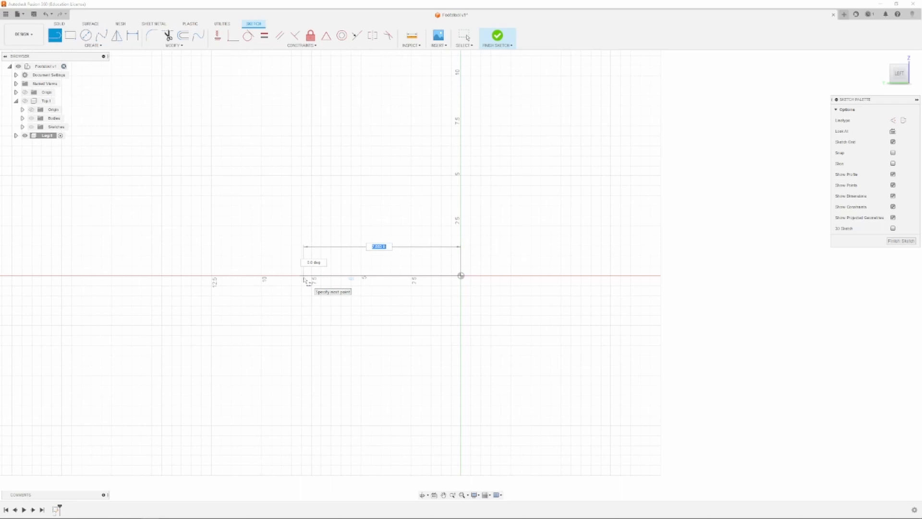
pyautogui.write('6')
pyautogui.press('Return')
pyautogui.press('Escape')
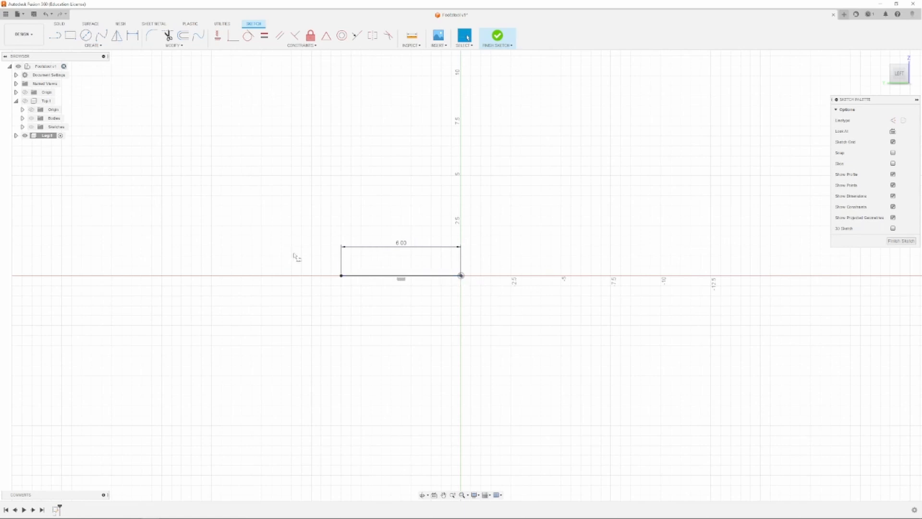
pyautogui.press('l')
pyautogui.click(370, 181)
pyautogui.click(263, 172)
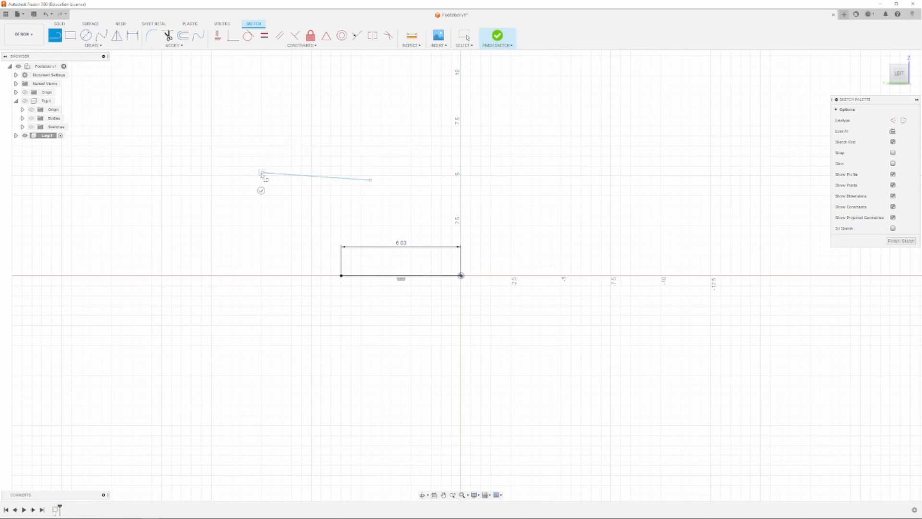
pyautogui.press('Escape')
pyautogui.hotkey('ctrl', 'z')
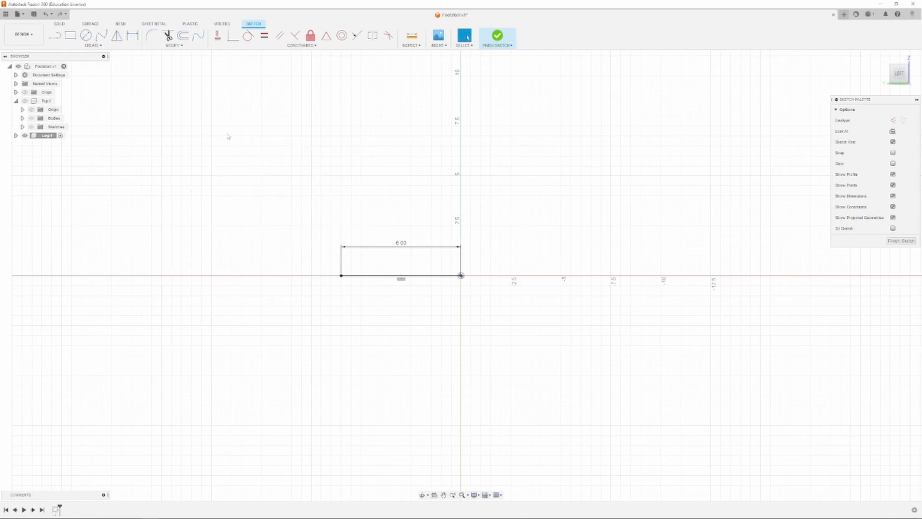
# - Draw an 8-inch construction line straight down from the midpoint of the 6-inch line
pyautogui.press('l')
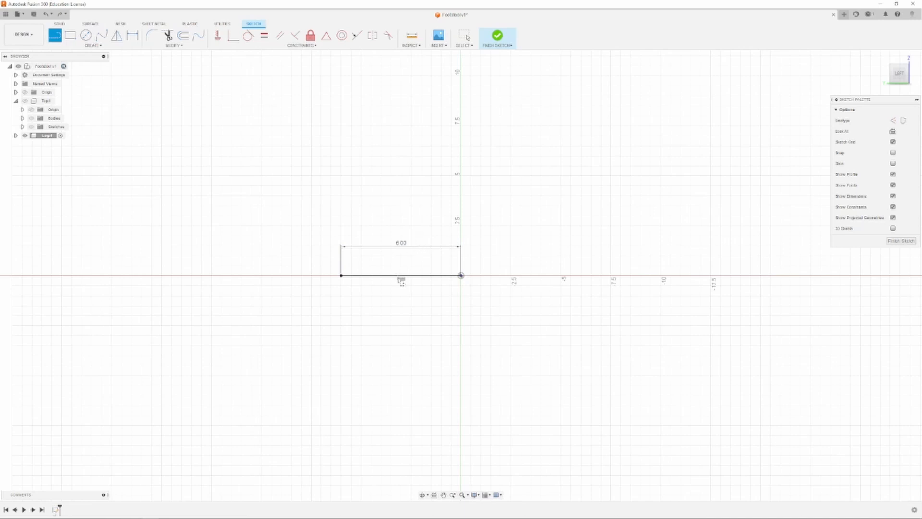
pyautogui.click(893, 120)
pyautogui.click(401, 278)
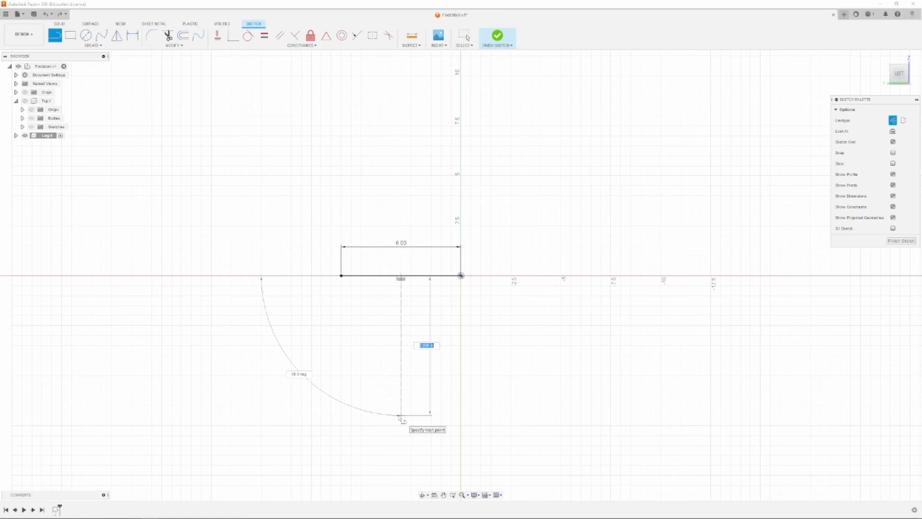
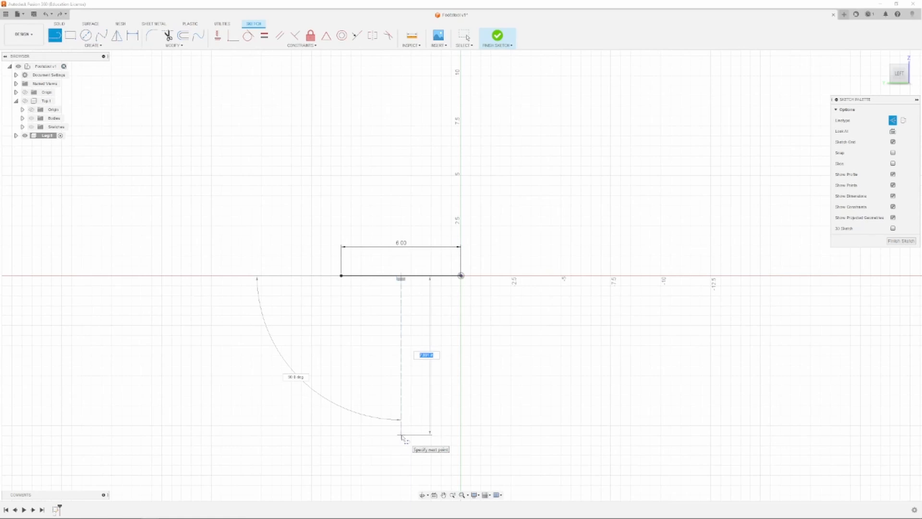
pyautogui.write('8')
pyautogui.press('Return')
pyautogui.press('Escape')
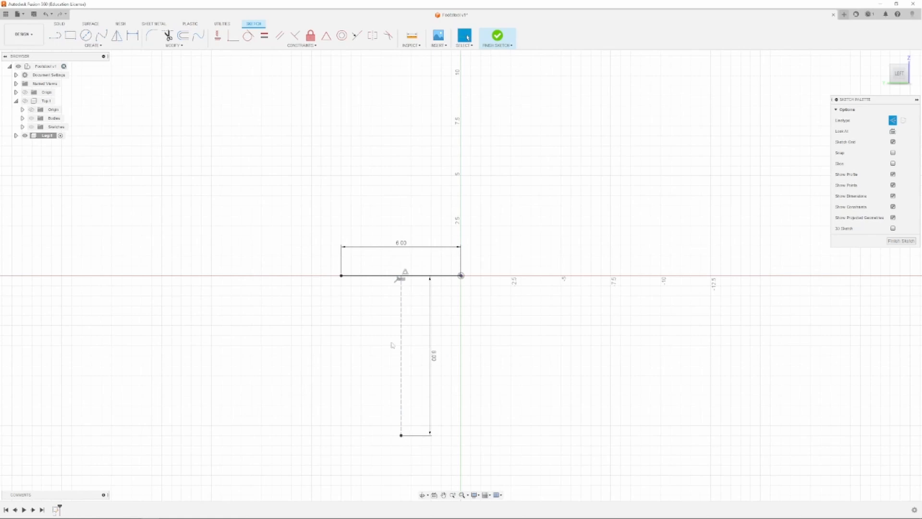
# - Draw two 4.5-inch horizontal construction lines outward from the lower end of the vertical centreline, one to each side
pyautogui.press('l')
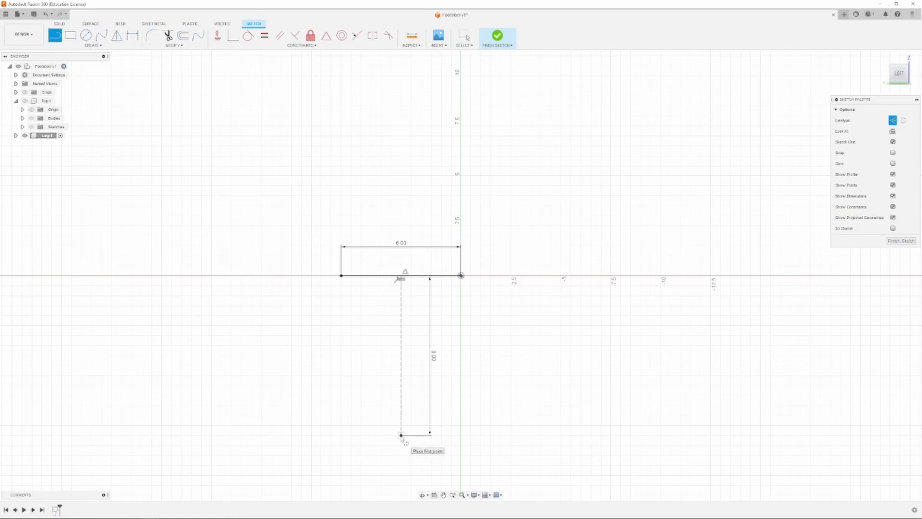
pyautogui.click(401, 435)
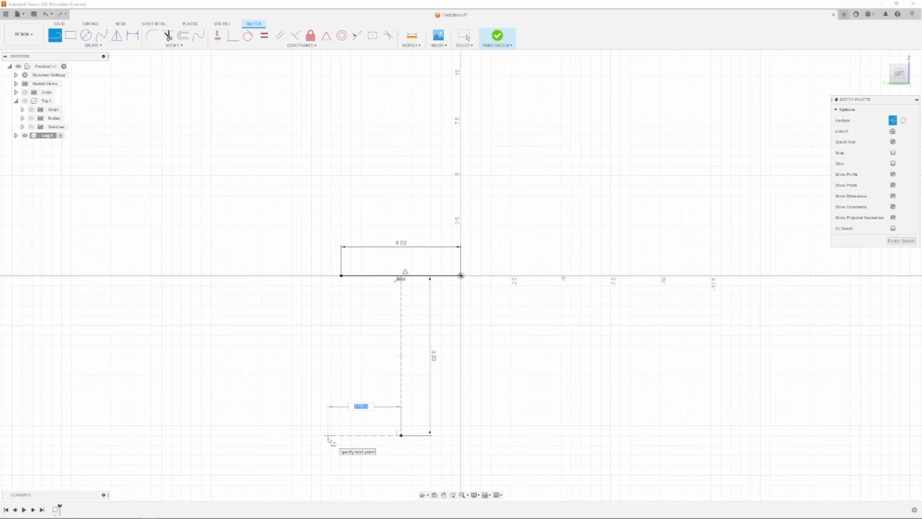
pyautogui.write('4.5')
pyautogui.press('Return')
pyautogui.press('Escape')
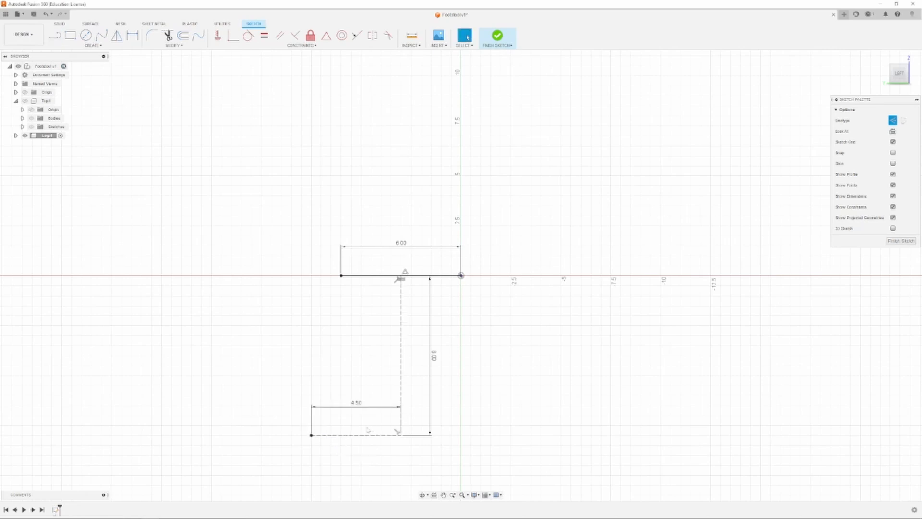
pyautogui.press('l')
pyautogui.click(401, 435)
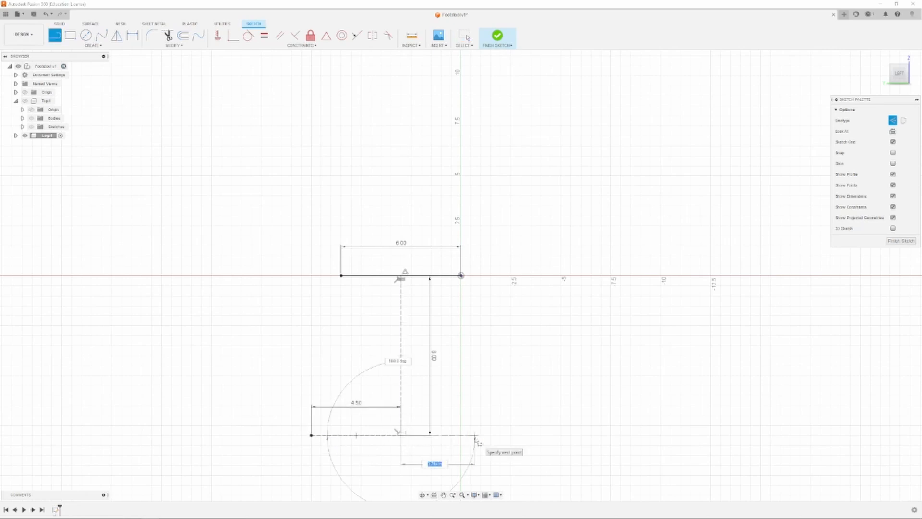
pyautogui.write('4.5')
pyautogui.press('Return')
pyautogui.press('Escape')
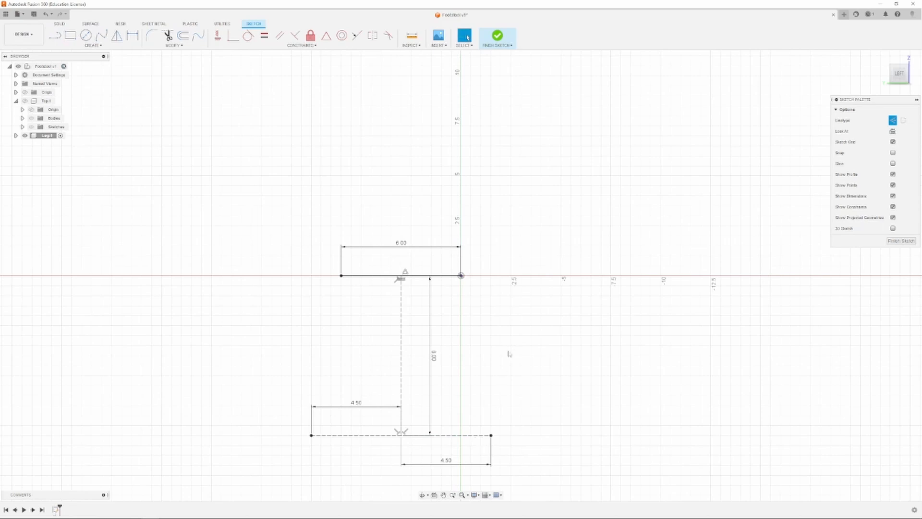
# - Switch back to normal lines and draw a 2-inch vertical line down from each end of the 6-inch top edge
pyautogui.press('l')
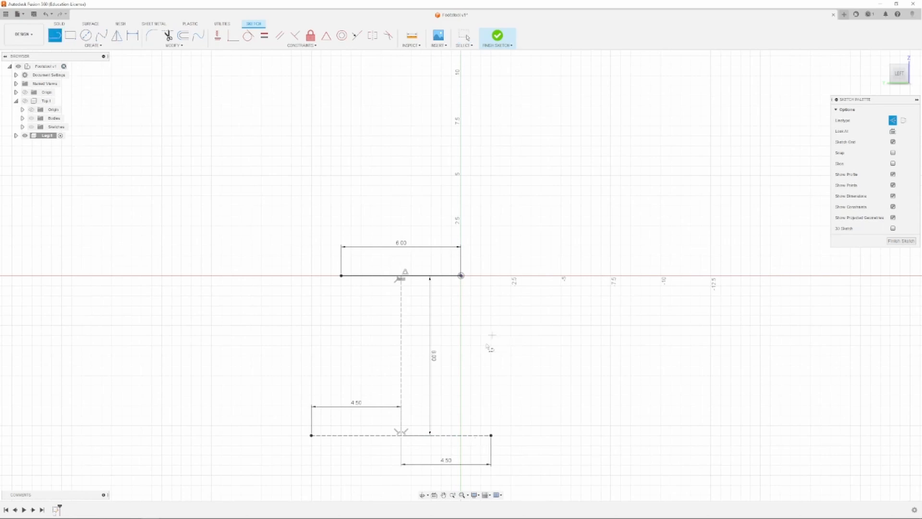
pyautogui.click(893, 120)
pyautogui.click(341, 276)
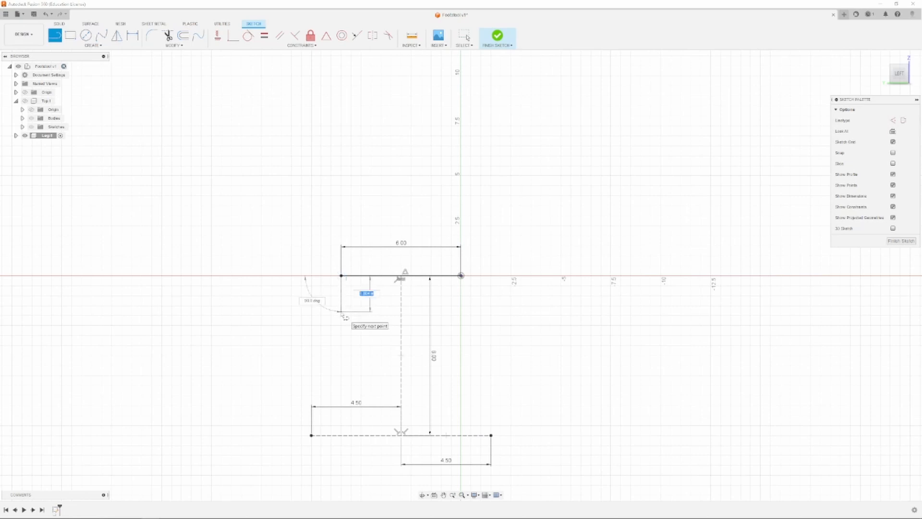
pyautogui.write('2')
pyautogui.press('Return')
pyautogui.press('Escape')
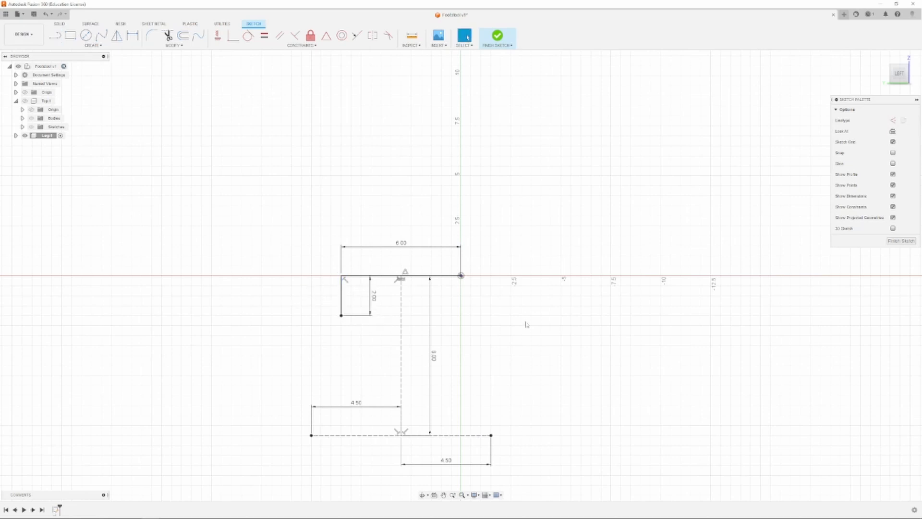
pyautogui.press('l')
pyautogui.click(462, 276)
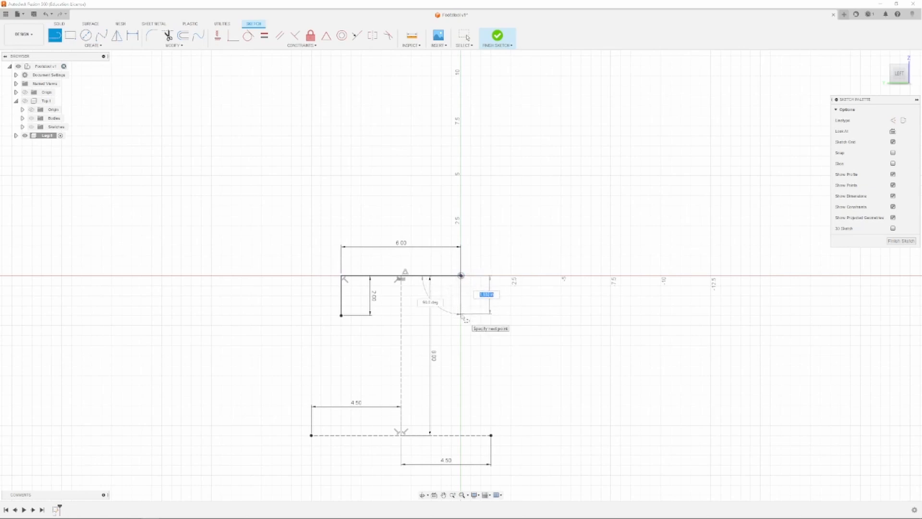
pyautogui.write('2')
pyautogui.press('Return')
pyautogui.press('Escape')
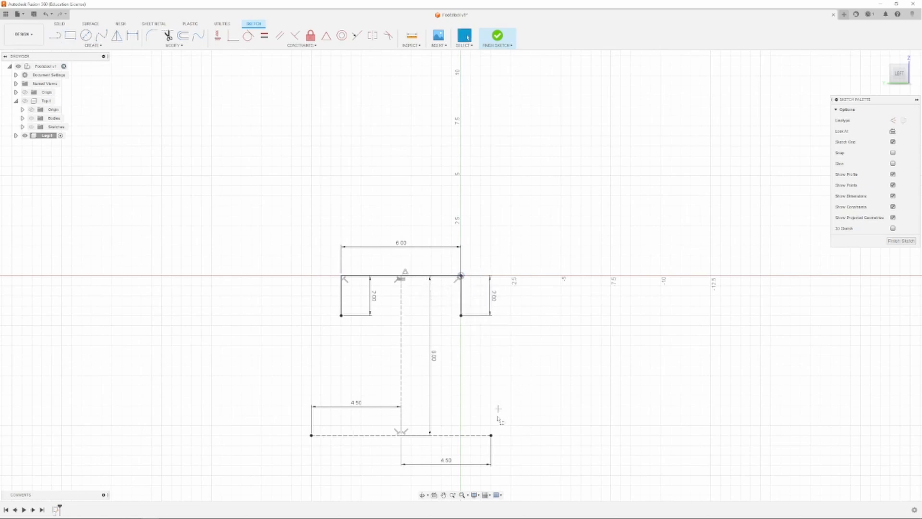
# - Draw a 2-inch vertical line up from each outer end of the lower construction lines
pyautogui.press('l')
pyautogui.click(491, 436)
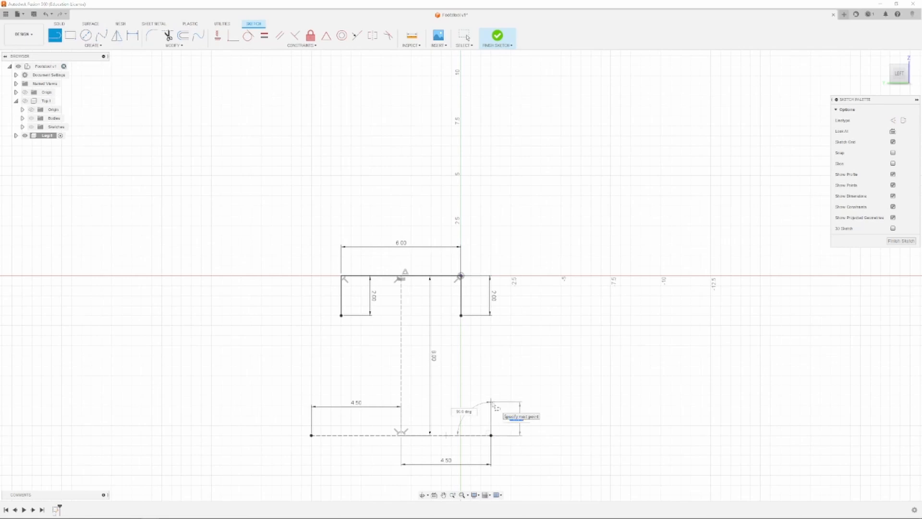
pyautogui.write('2')
pyautogui.press('Return')
pyautogui.press('Escape')
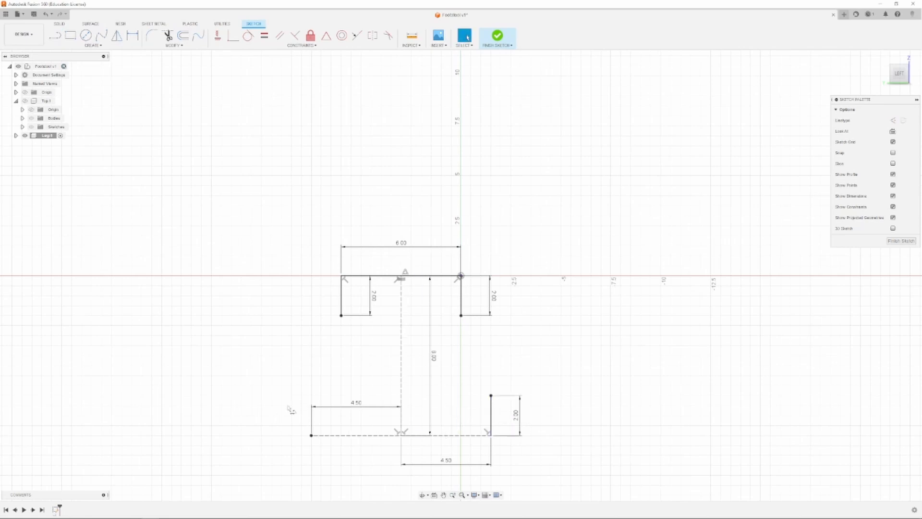
pyautogui.press('l')
pyautogui.click(311, 435)
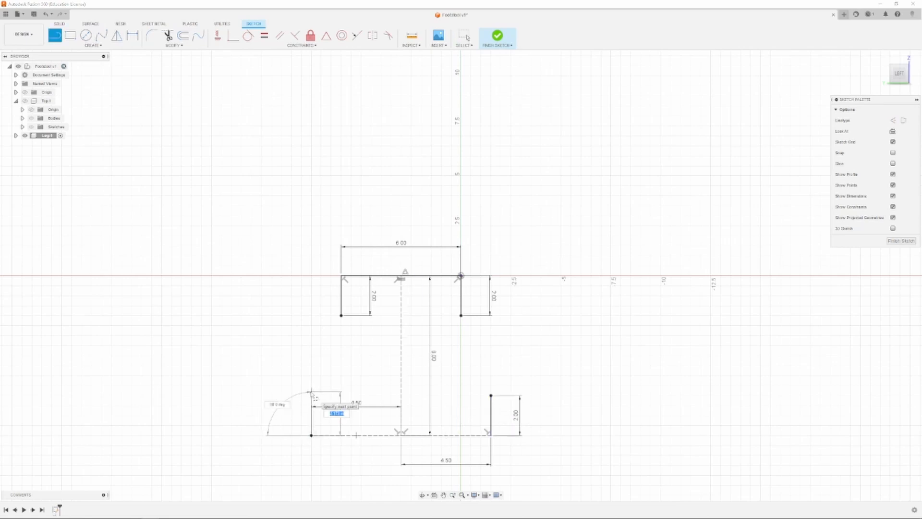
pyautogui.write('2')
pyautogui.press('Return')
pyautogui.press('Escape')
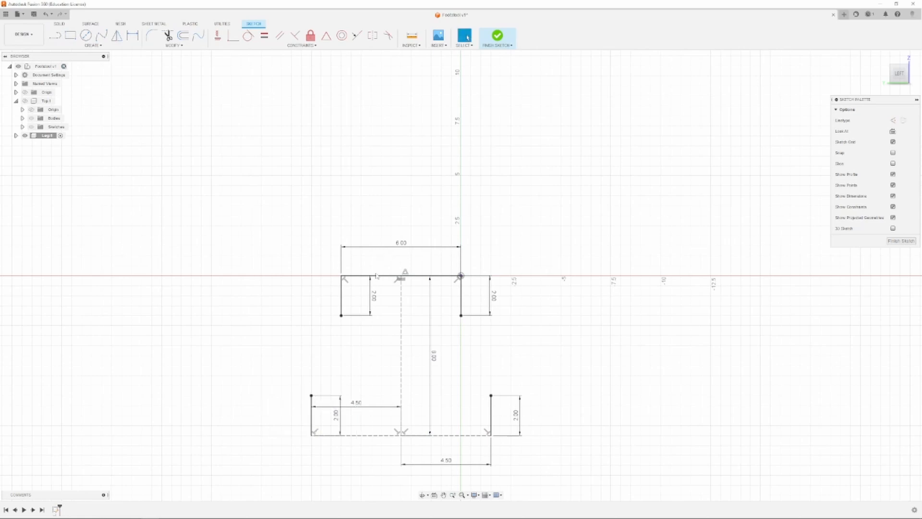
# - Draw a 0.5-inch horizontal line outward from the lower end of each upper vertical line
pyautogui.press('l')
pyautogui.click(340, 316)
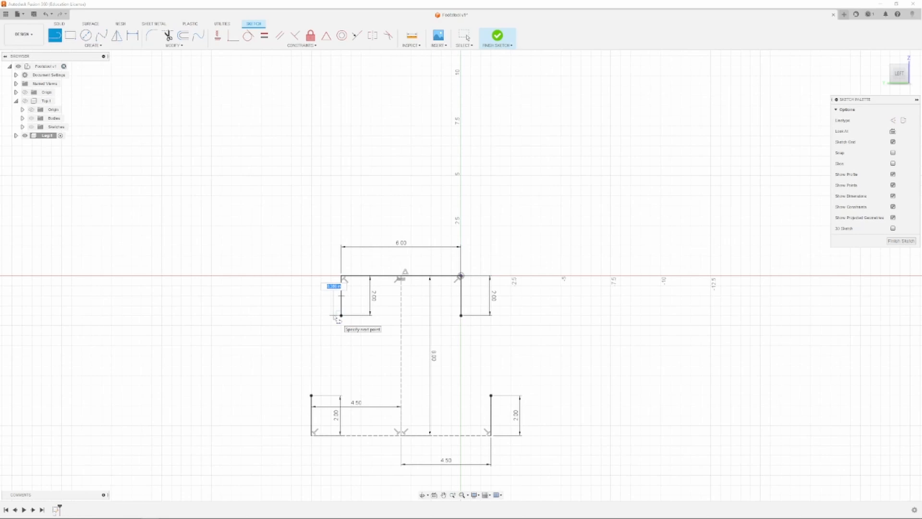
pyautogui.press('BackSpace')
pyautogui.write('0.5')
pyautogui.press('Return')
pyautogui.press('Escape')
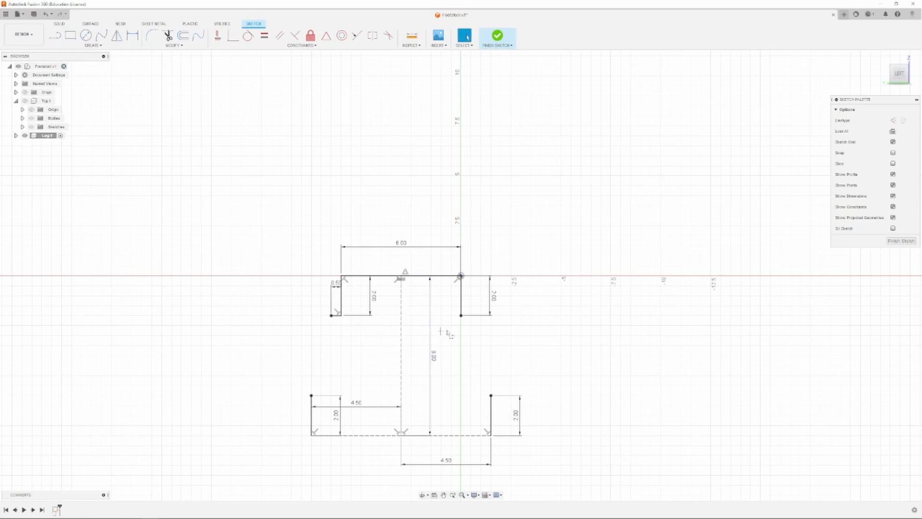
pyautogui.press('l')
pyautogui.click(469, 318)
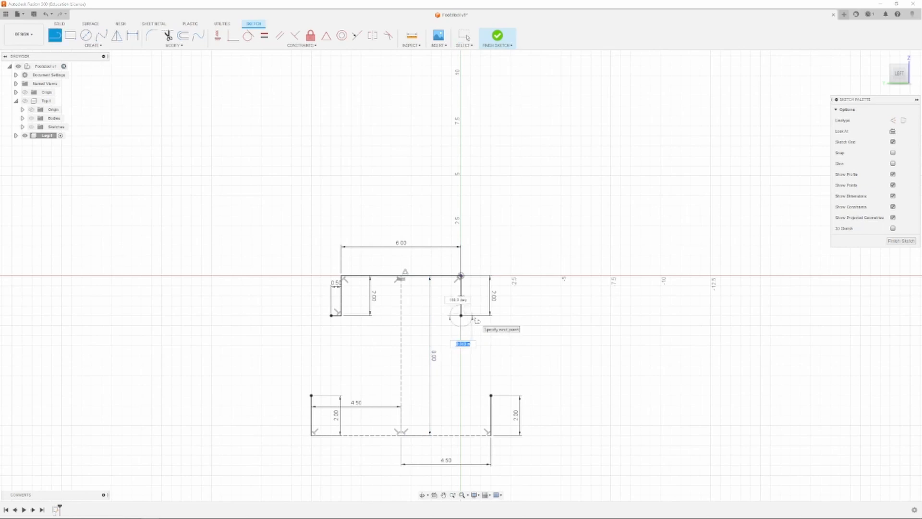
pyautogui.write('0.5')
pyautogui.press('Return')
pyautogui.press('Escape')
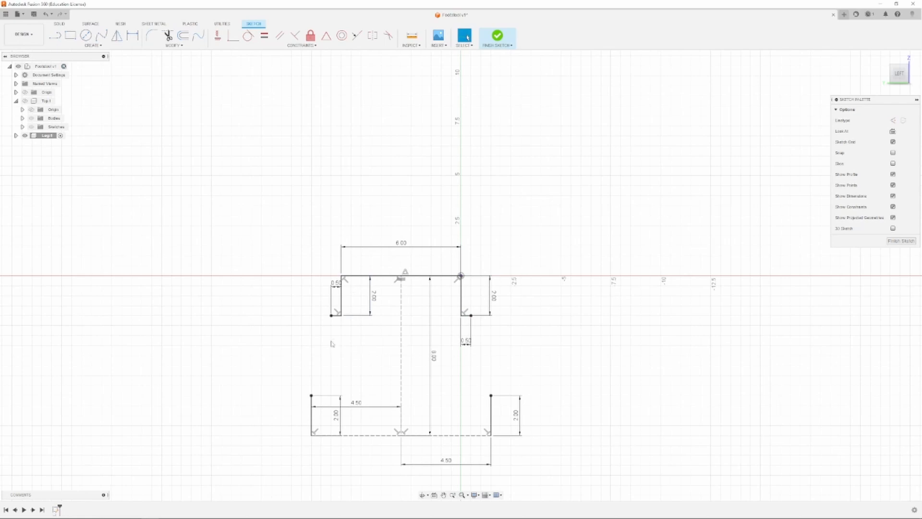
# - Move the dimensions clear of the leg profile, with the 8-inch one outside it and the 0.5-inch ones level with the 6-inch dimension
pyautogui.scroll(2, 345, 366)
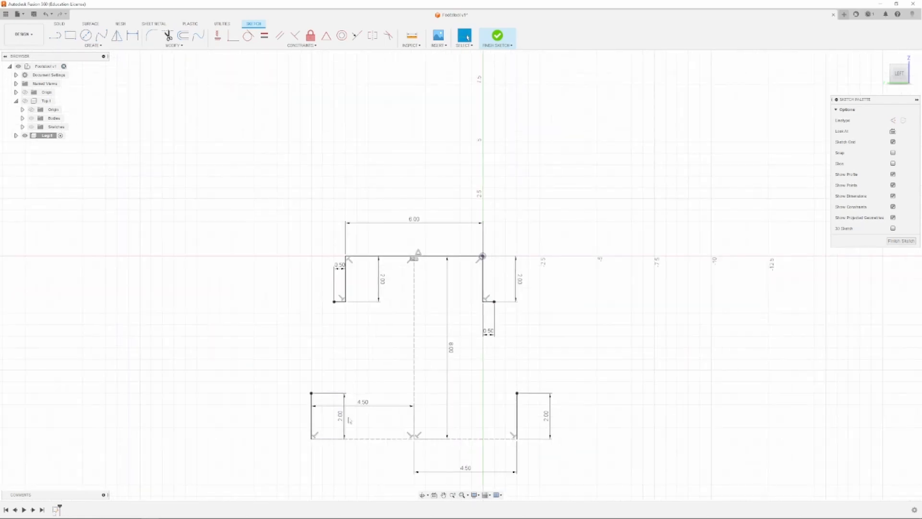
pyautogui.moveTo(347, 419); pyautogui.dragTo(250, 427)
pyautogui.moveTo(363, 404); pyautogui.dragTo(356, 463)
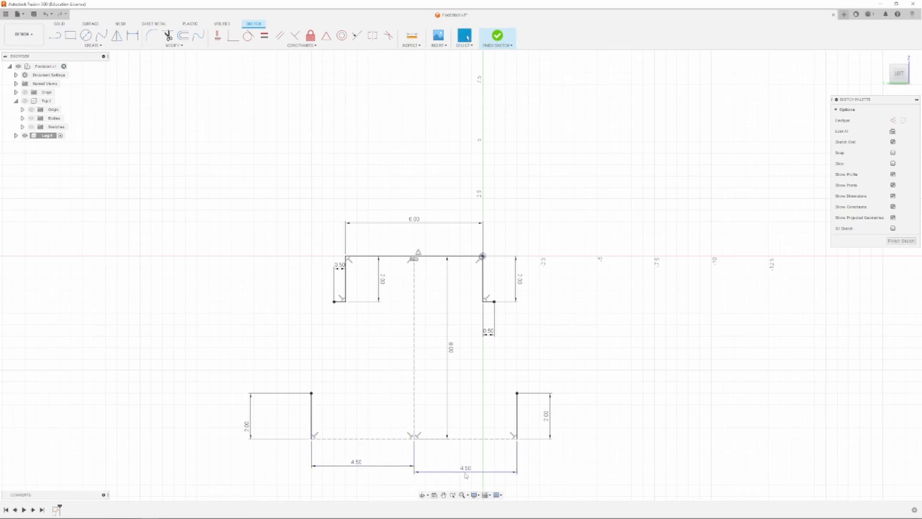
pyautogui.moveTo(452, 349); pyautogui.dragTo(623, 351)
pyautogui.moveTo(546, 417); pyautogui.dragTo(549, 410)
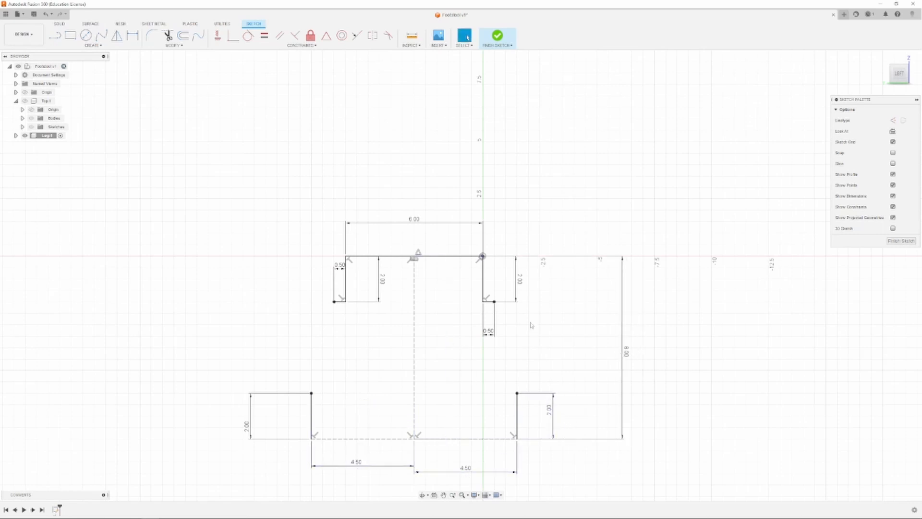
pyautogui.moveTo(488, 330); pyautogui.dragTo(498, 226)
pyautogui.moveTo(341, 272); pyautogui.dragTo(341, 226)
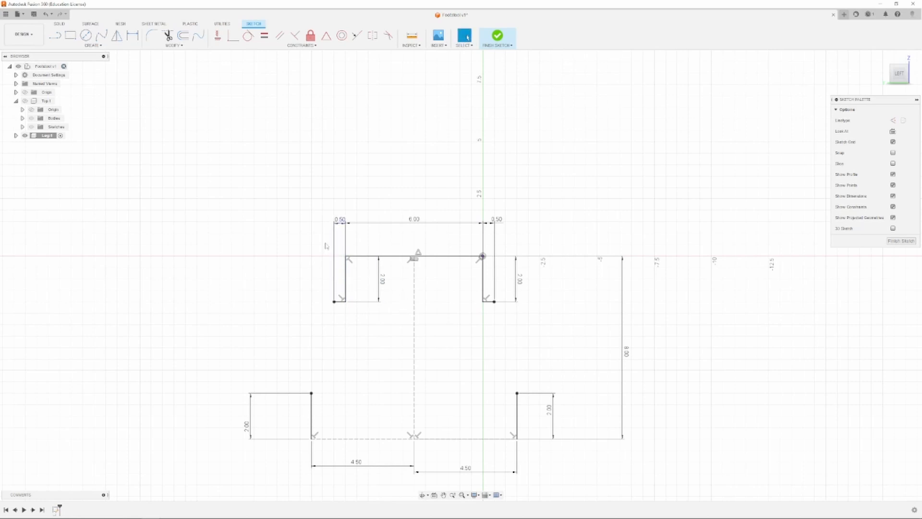
pyautogui.moveTo(375, 281); pyautogui.dragTo(240, 280)
# - Draw slanted lines joining the outer end of each 0.5-inch ledge to the top of the lower vertical line on its side
pyautogui.press('l')
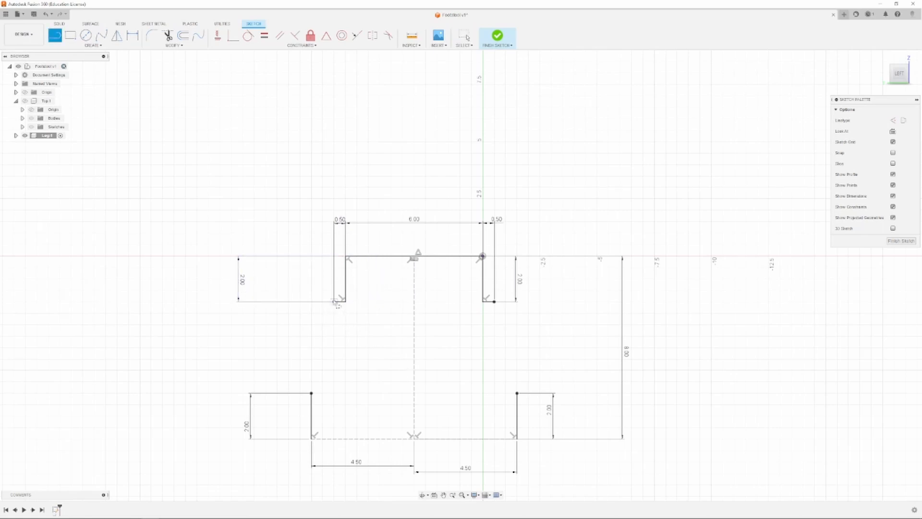
pyautogui.click(335, 302)
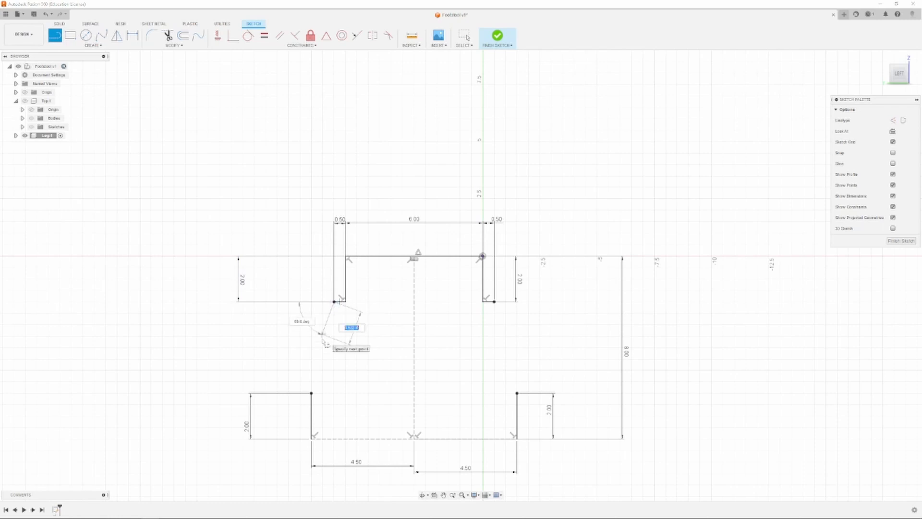
pyautogui.click(311, 394)
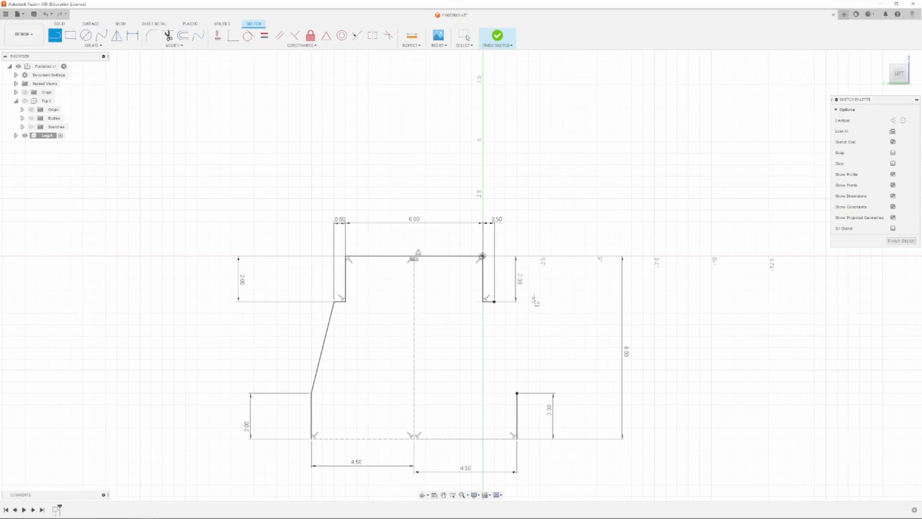
pyautogui.click(495, 302)
pyautogui.click(517, 393)
# - Draw a 2-inch horizontal line inward from each bottom corner of the leg profile
pyautogui.click(311, 438)
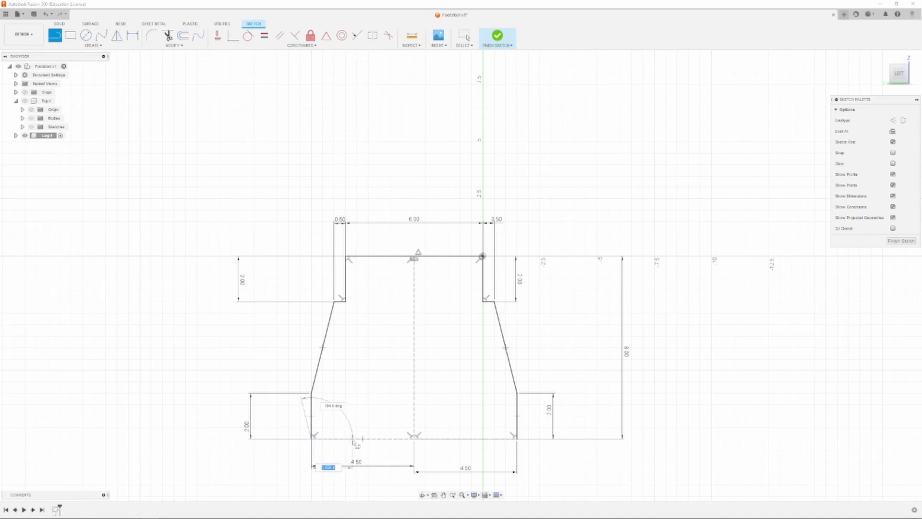
pyautogui.write('2')
pyautogui.press('Return')
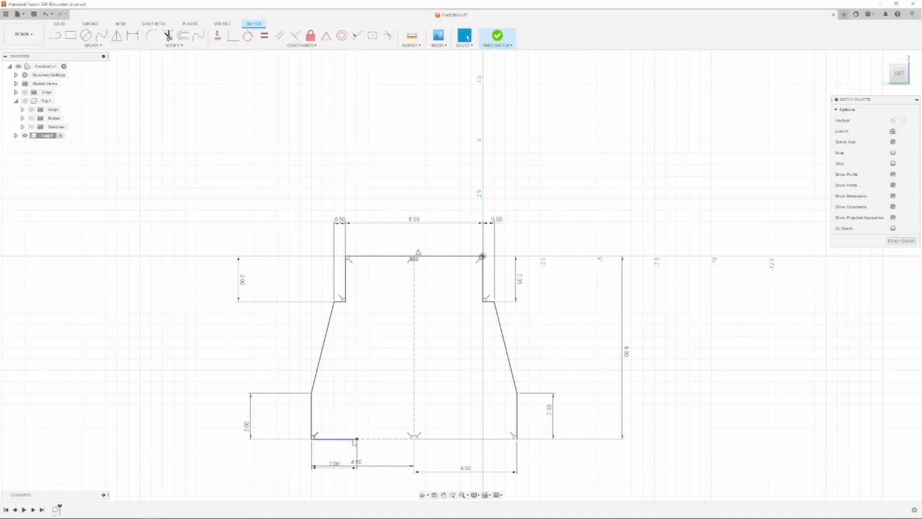
pyautogui.press('Escape')
pyautogui.press('l')
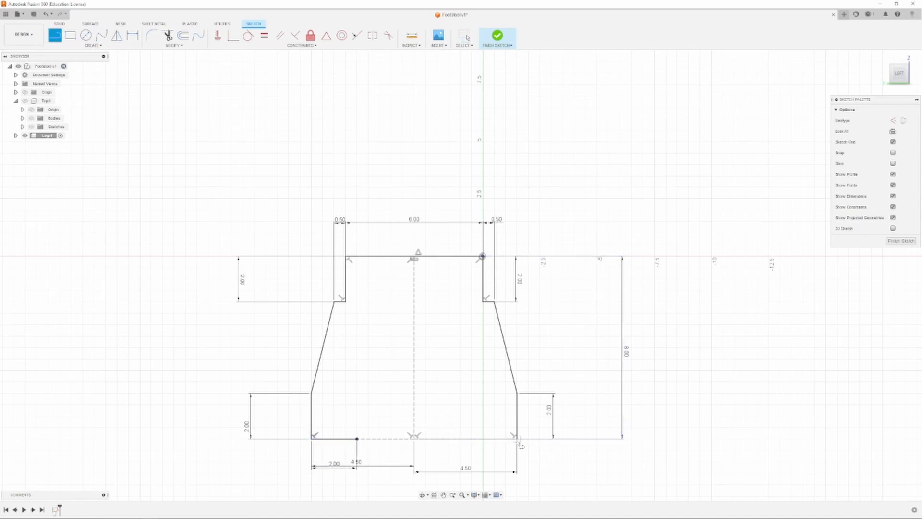
pyautogui.click(474, 439)
pyautogui.write('2')
pyautogui.press('Return')
pyautogui.press('Escape')
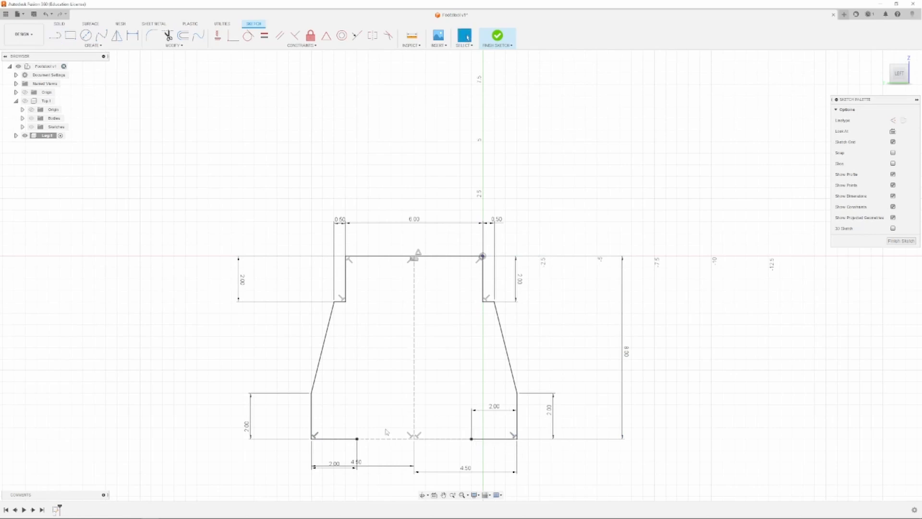
# - Draw a 90-degree center-point arc rising from the inner end of the left foot line, centred on the bottom construction line
pyautogui.scroll(3, 387, 435)
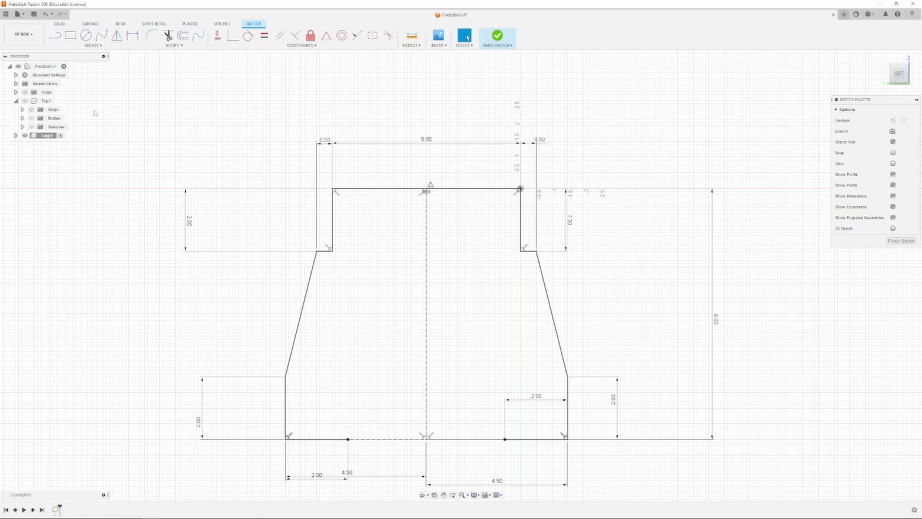
pyautogui.click(86, 35)
pyautogui.click(89, 45)
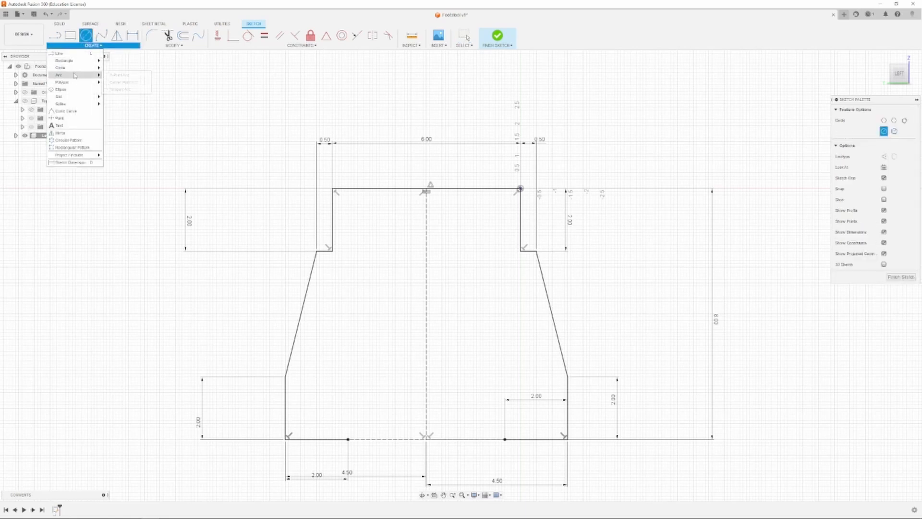
pyautogui.moveTo(75, 76)
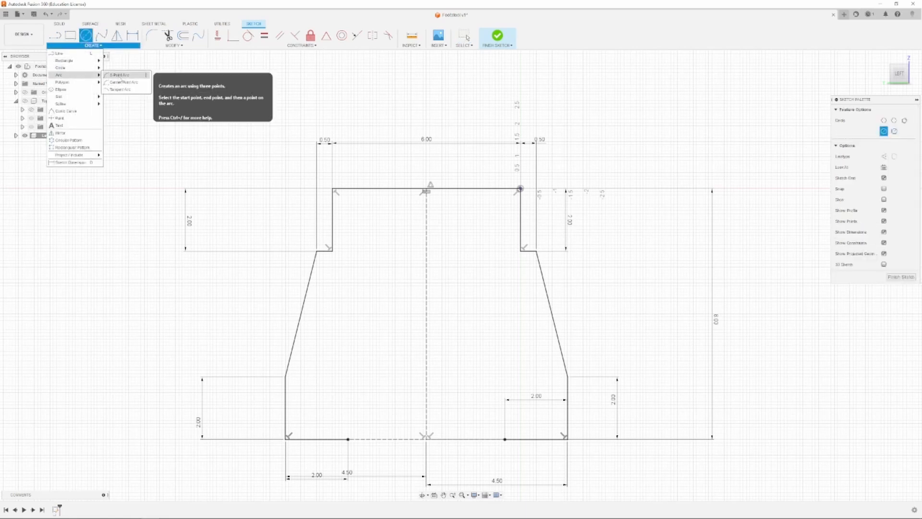
pyautogui.click(125, 82)
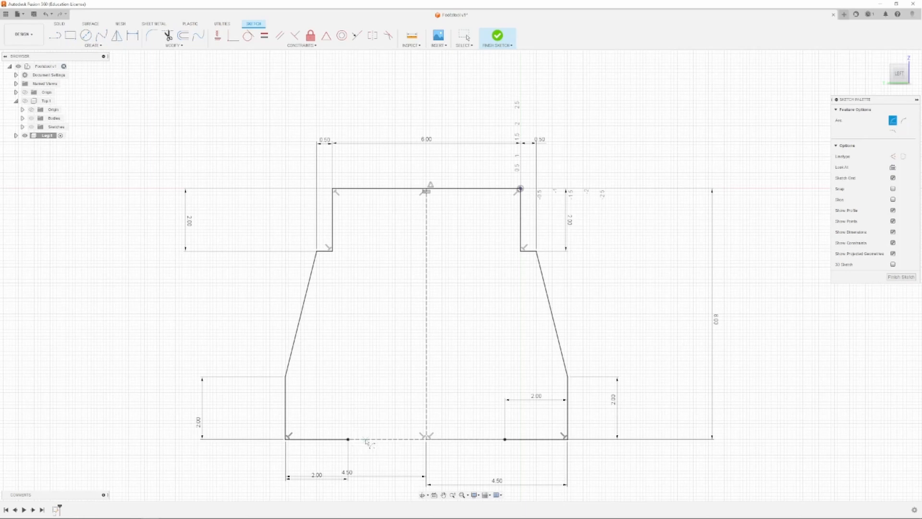
pyautogui.click(348, 439)
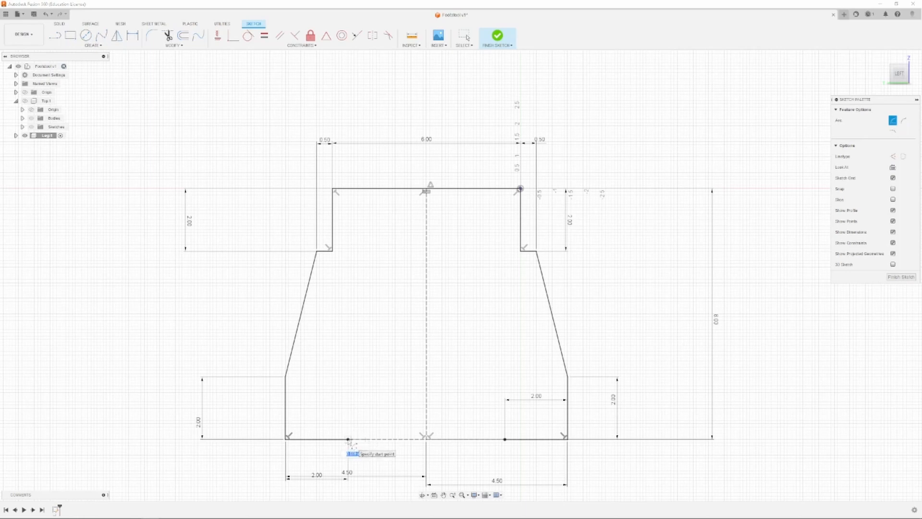
pyautogui.click(365, 439)
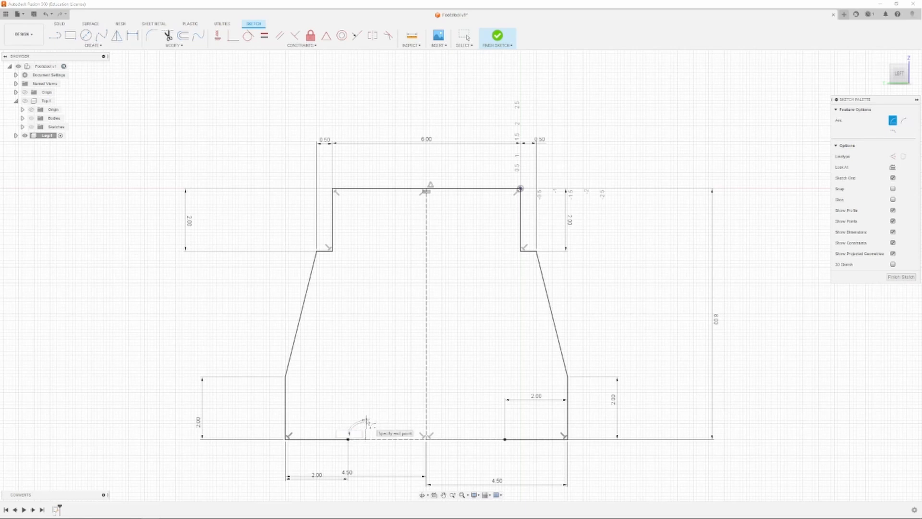
pyautogui.click(468, 37)
pyautogui.scroll(3, 342, 461)
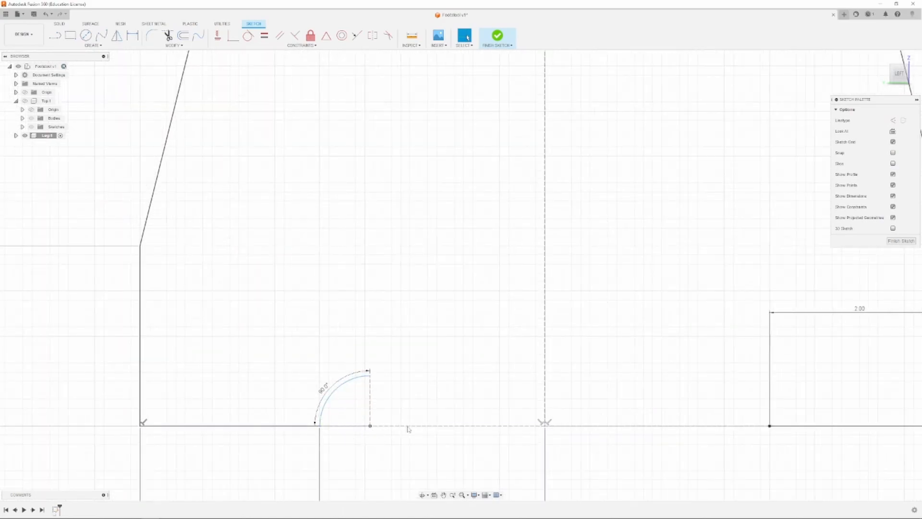
# - Dimension the horizontal distance from the left arc's foot end to its vertical construction line as 0.75 inch
pyautogui.click(376, 424)
pyautogui.moveTo(370, 425); pyautogui.dragTo(415, 417)
pyautogui.scroll(-2, 415, 412)
pyautogui.press('d')
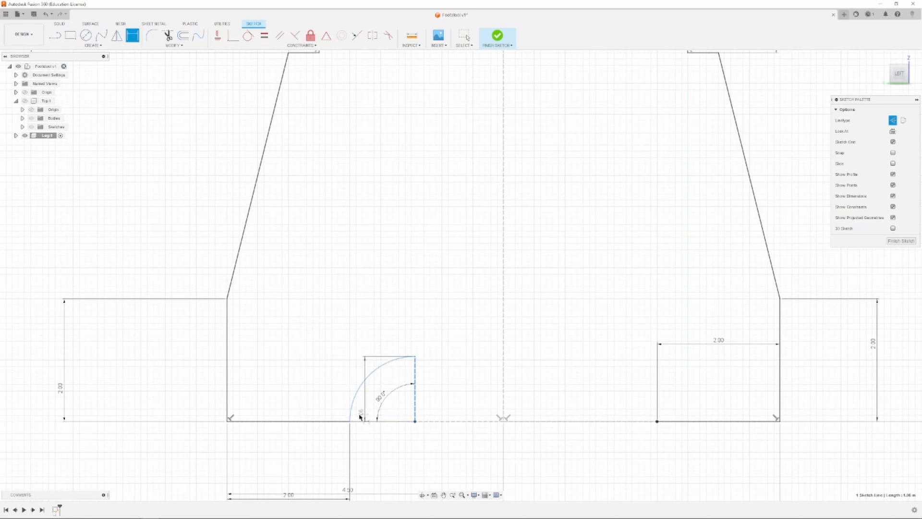
pyautogui.click(358, 394)
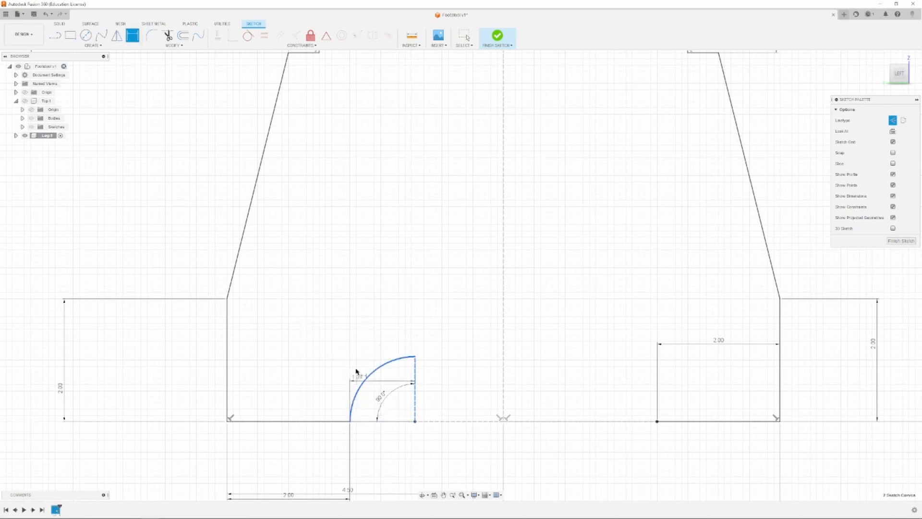
pyautogui.click(388, 315)
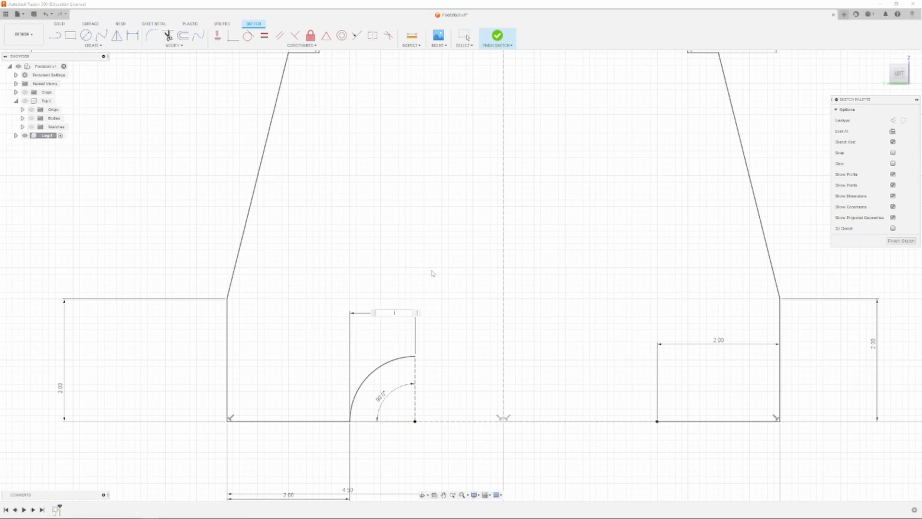
pyautogui.press('Return')
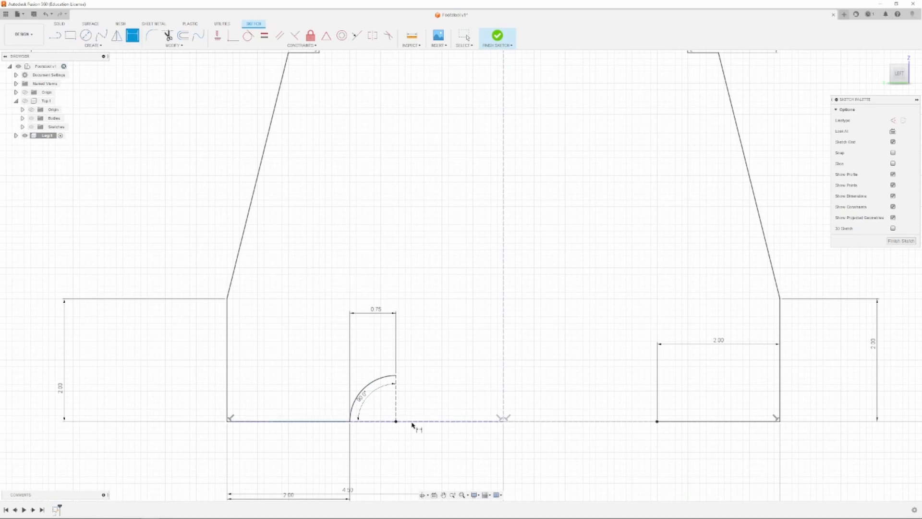
# - Move the left arc's 90-degree dimension closer to the arc's center
pyautogui.scroll(-2, 399, 420)
pyautogui.scroll(4, 444, 422)
pyautogui.scroll(2, 391, 404)
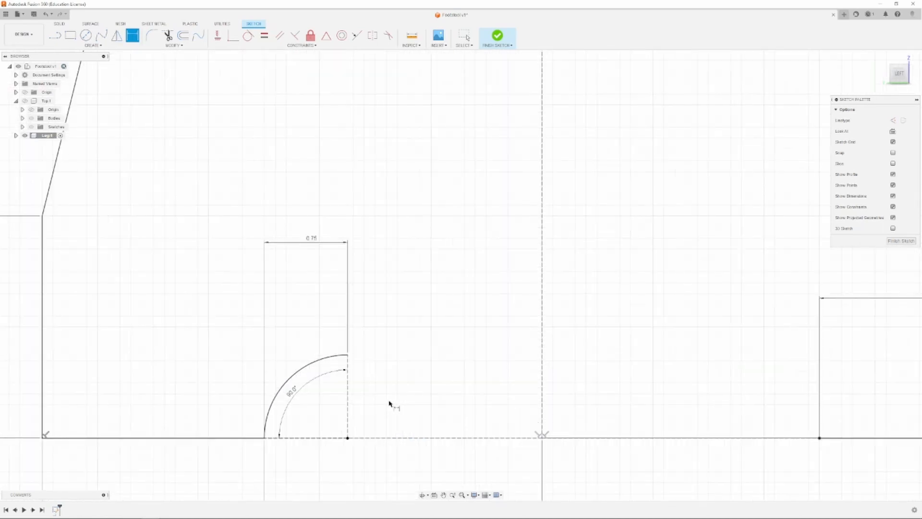
pyautogui.scroll(-3, 389, 404)
pyautogui.press('Escape')
pyautogui.moveTo(326, 396); pyautogui.dragTo(354, 407)
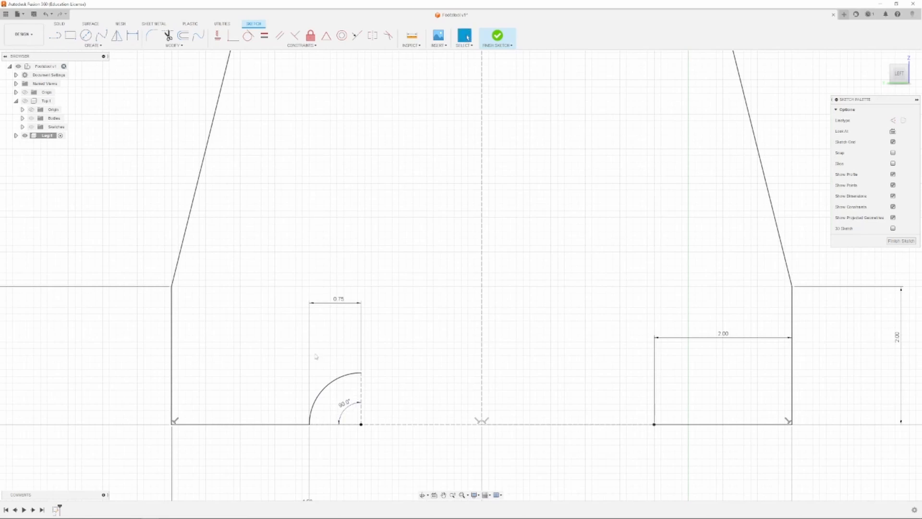
# - Draw a matching 90-degree center-point arc rising from the inner end of the right foot line
pyautogui.click(93, 45)
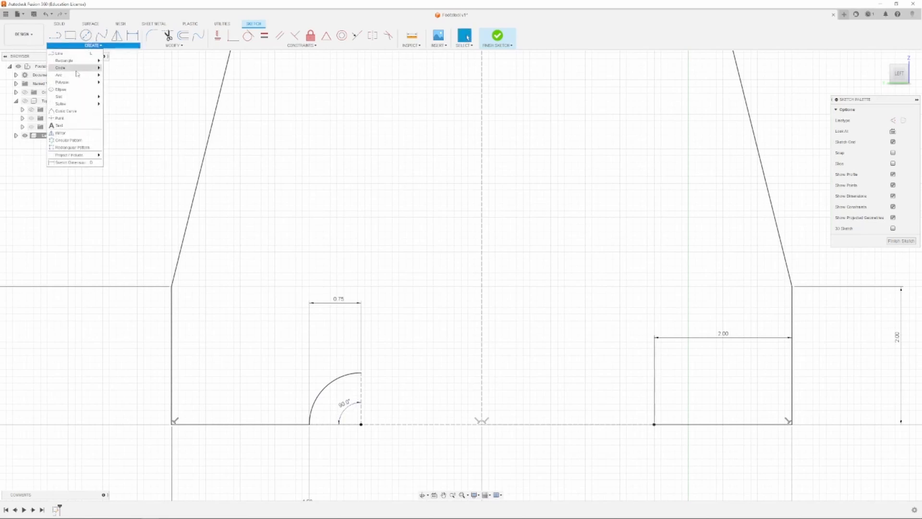
pyautogui.moveTo(77, 78)
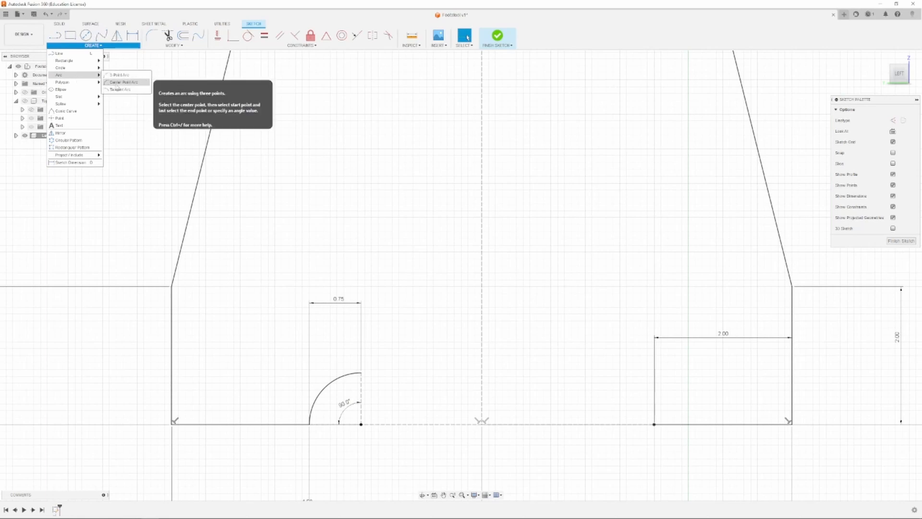
pyautogui.click(119, 88)
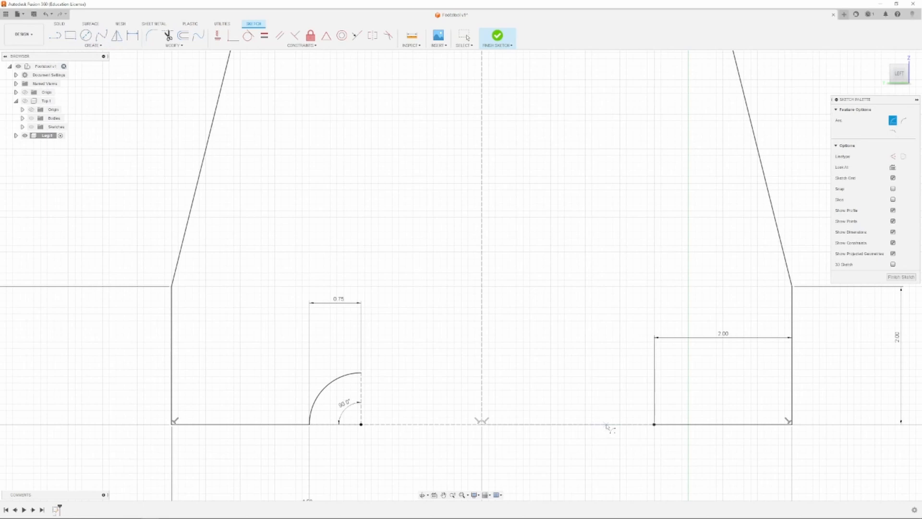
pyautogui.click(608, 424)
pyautogui.click(654, 425)
pyautogui.click(583, 361)
# - Dimension the right arc's radius as 0.75 inch
pyautogui.press('d')
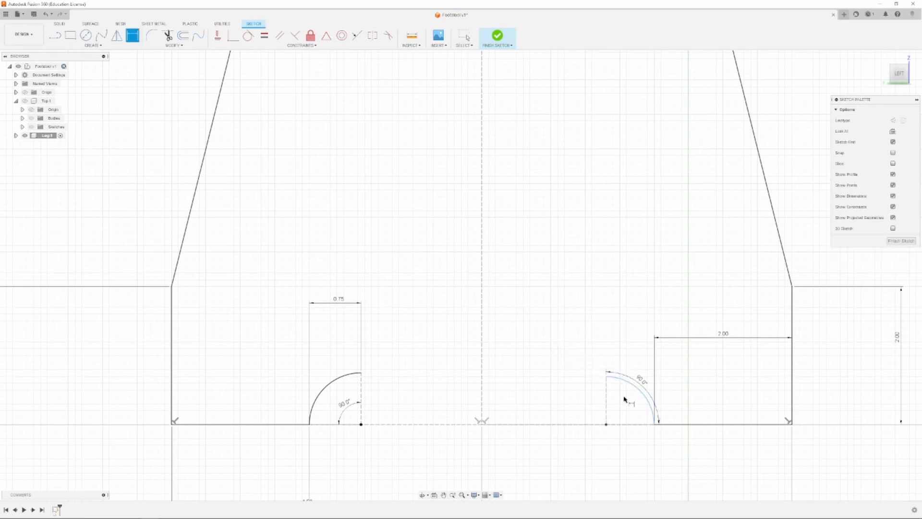
pyautogui.click(631, 383)
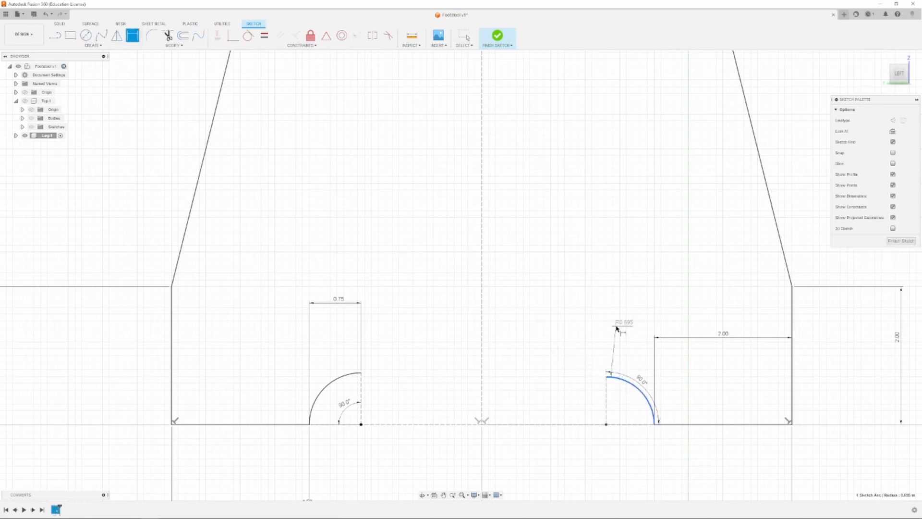
pyautogui.click(619, 329)
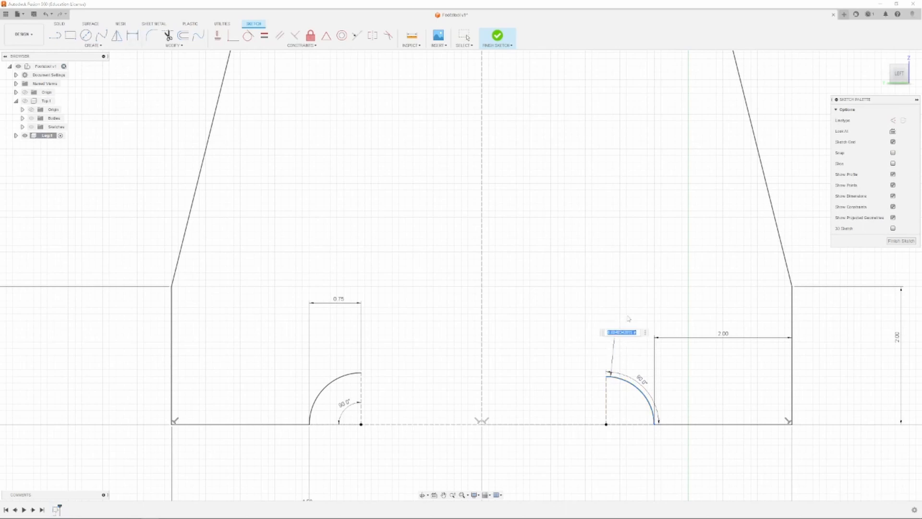
pyautogui.write('.75')
pyautogui.press('Return')
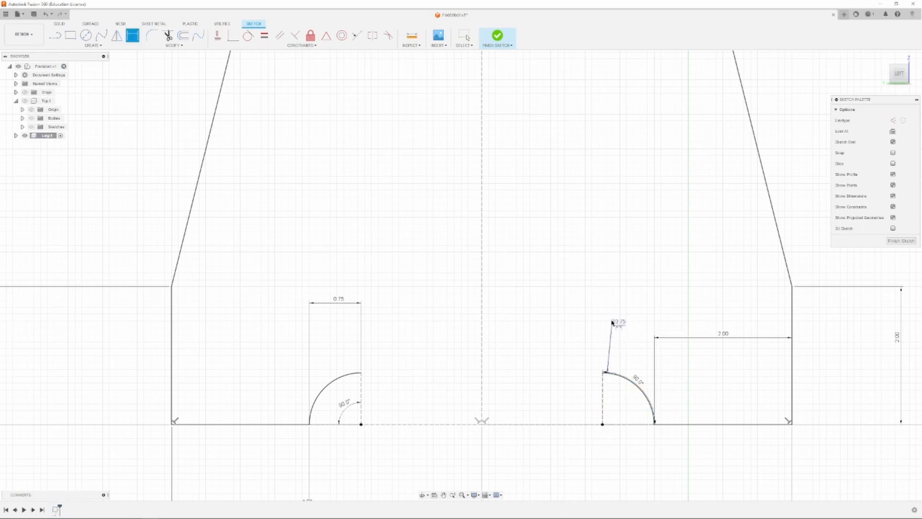
# - Move the right arc's radius dimension directly above its upper end and its 90-degree dimension inside the arc
pyautogui.moveTo(617, 324)
pyautogui.mouseDown()
pyautogui.moveTo(599, 321)
pyautogui.moveTo(603, 330)
pyautogui.moveTo(593, 310)
pyautogui.moveTo(607, 316)
pyautogui.mouseUp()
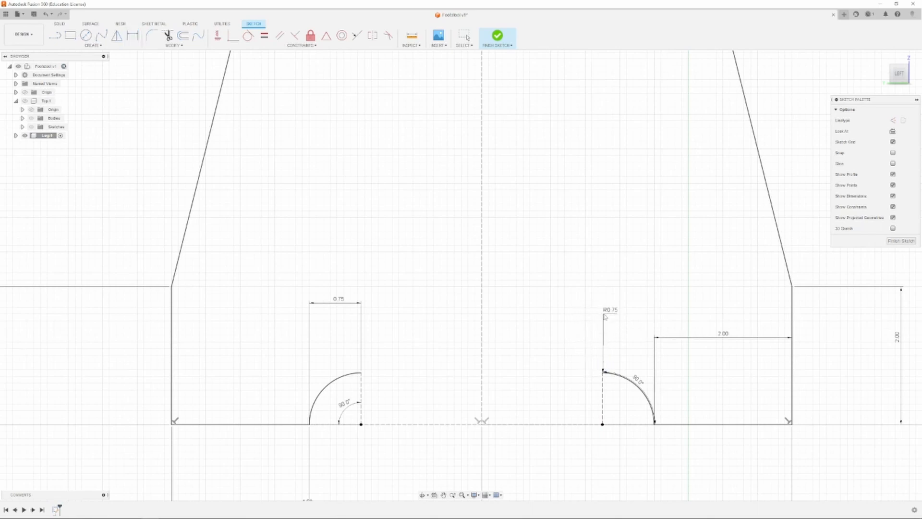
pyautogui.press('d')
pyautogui.moveTo(638, 382); pyautogui.dragTo(615, 418)
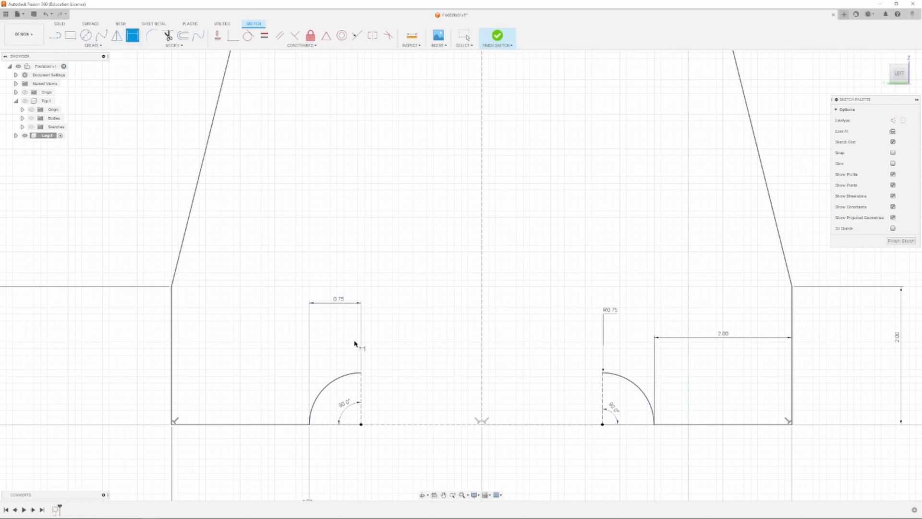
pyautogui.scroll(-5, 569, 423)
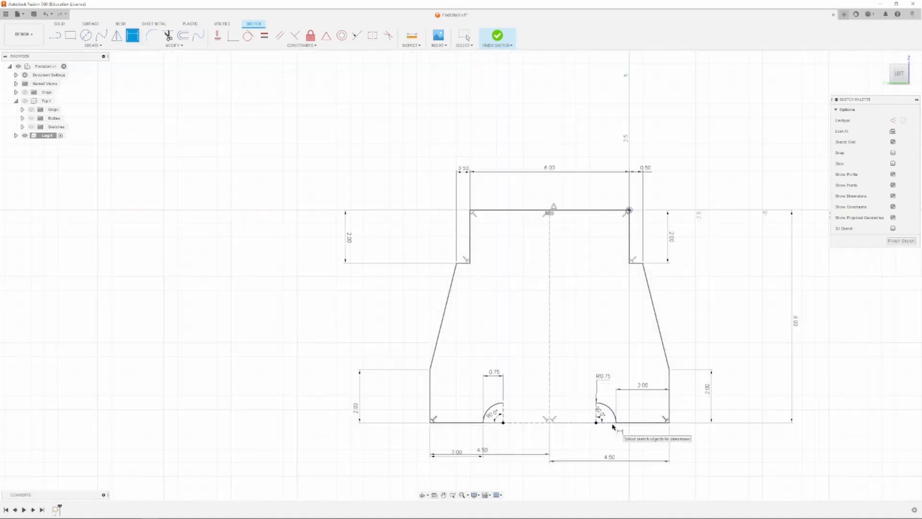
pyautogui.scroll(4, 613, 421)
pyautogui.scroll(-2, 417, 374)
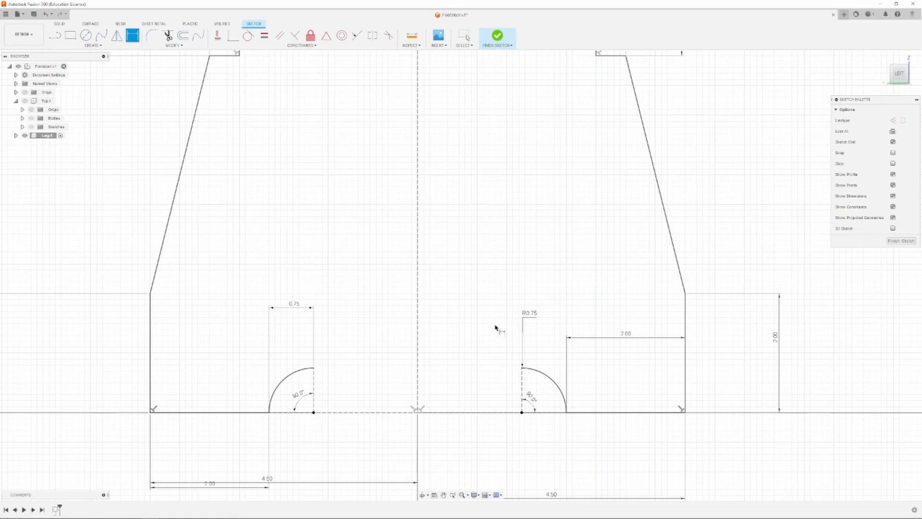
# - Draw a horizontal construction line between the upper ends of the two quarter arcs
pyautogui.press('l')
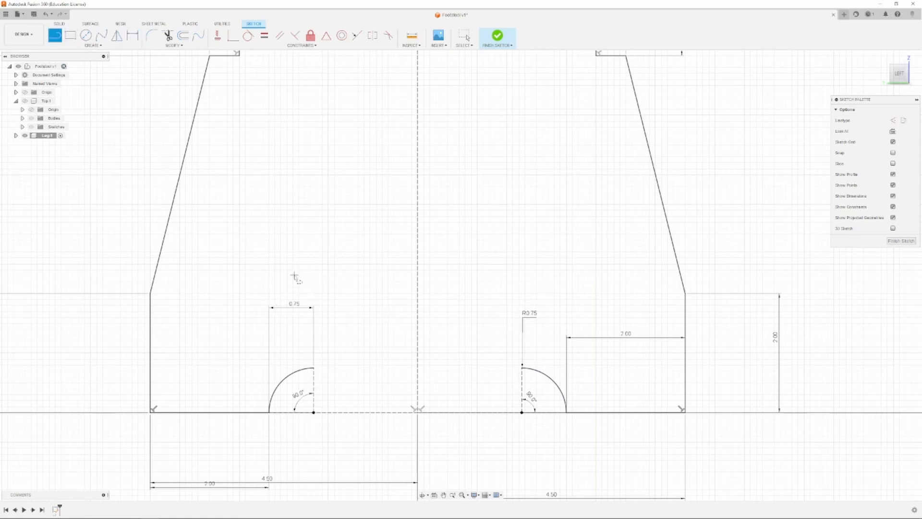
pyautogui.click(895, 123)
pyautogui.click(314, 369)
pyautogui.doubleClick(522, 369)
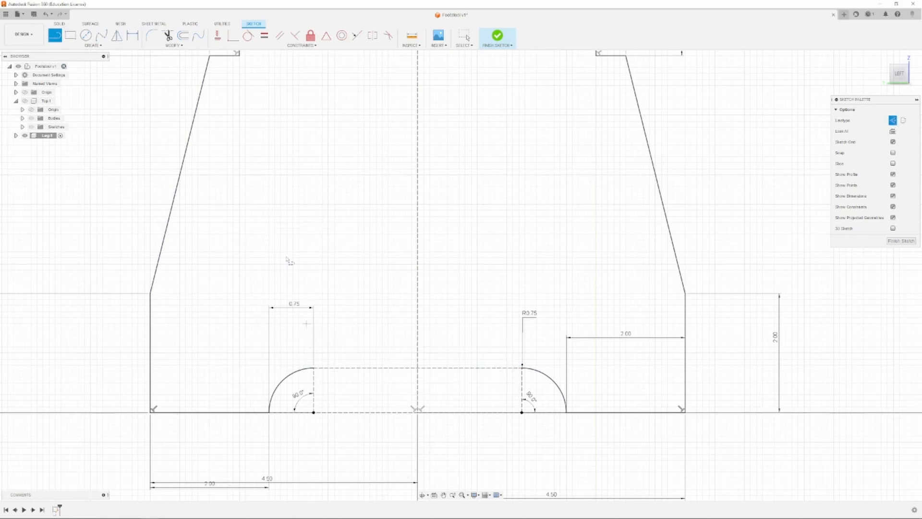
# - Draw a 180-degree center-point arc centered on the vertical centerline, joining the upper ends of both quarter arcs, and finish the sketch
pyautogui.click(94, 45)
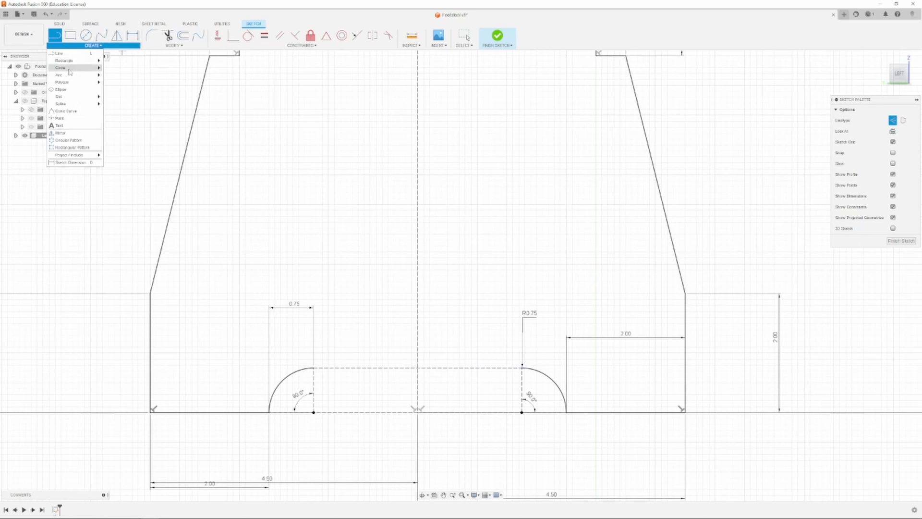
pyautogui.moveTo(70, 75)
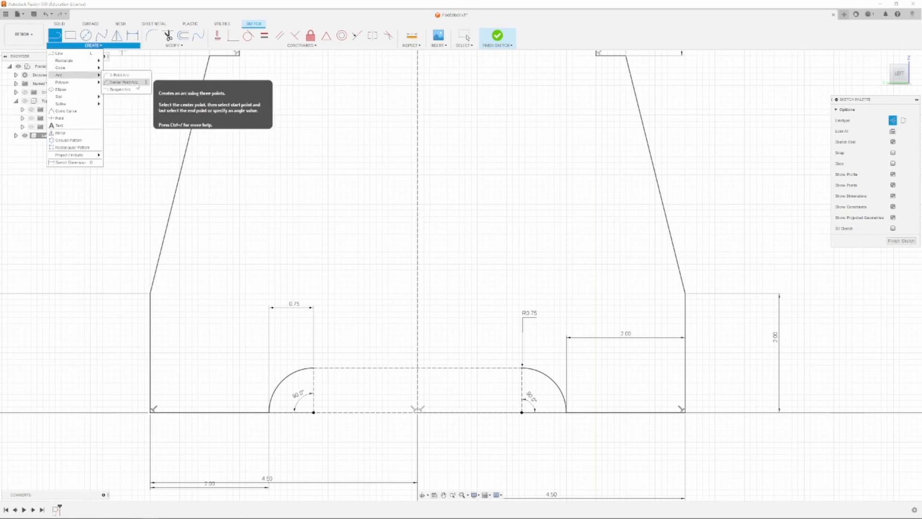
pyautogui.click(124, 82)
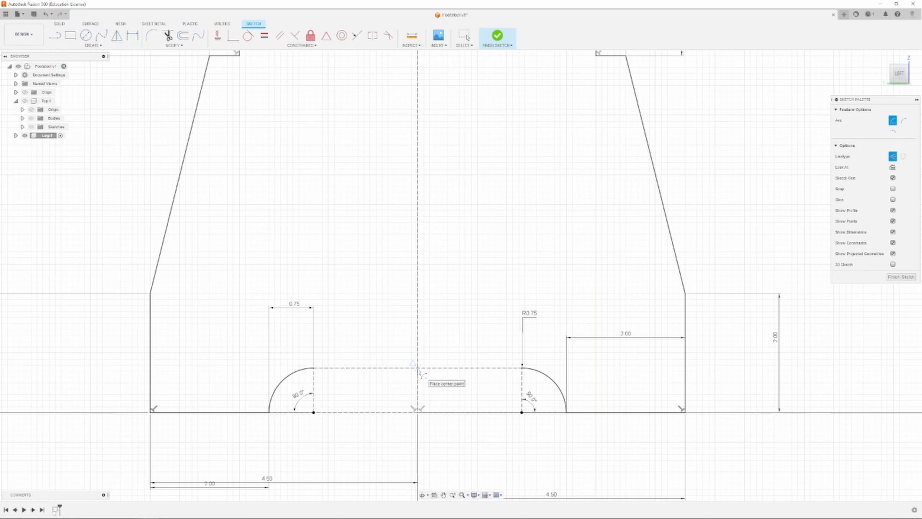
pyautogui.click(417, 368)
pyautogui.click(314, 369)
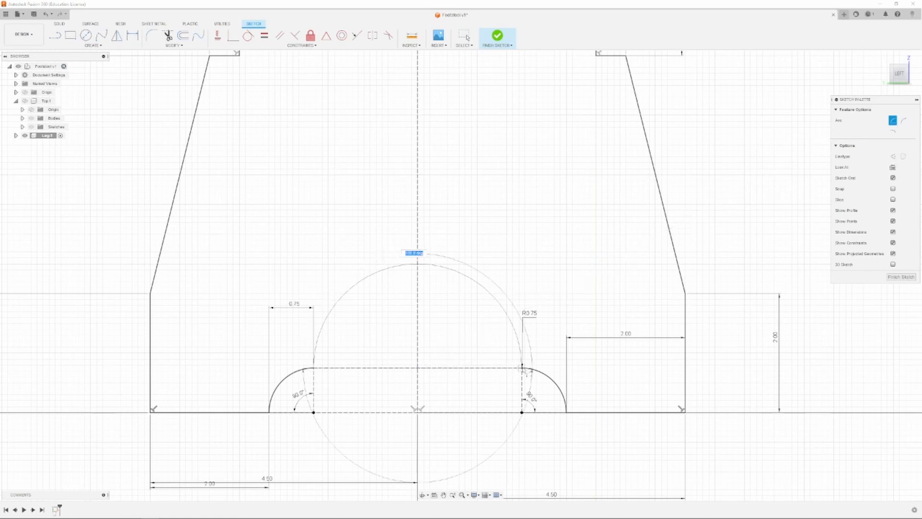
pyautogui.click(523, 368)
pyautogui.scroll(-2, 411, 378)
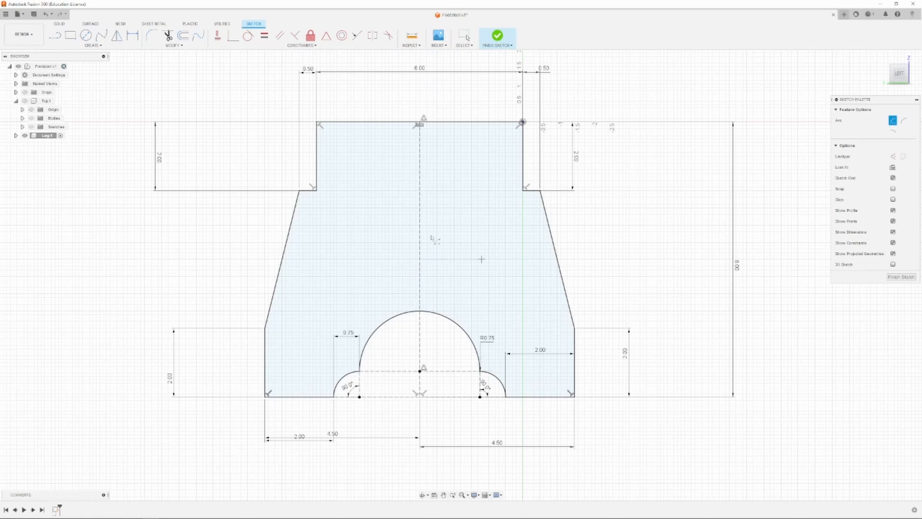
pyautogui.scroll(-4, 296, 351)
pyautogui.scroll(4, 289, 354)
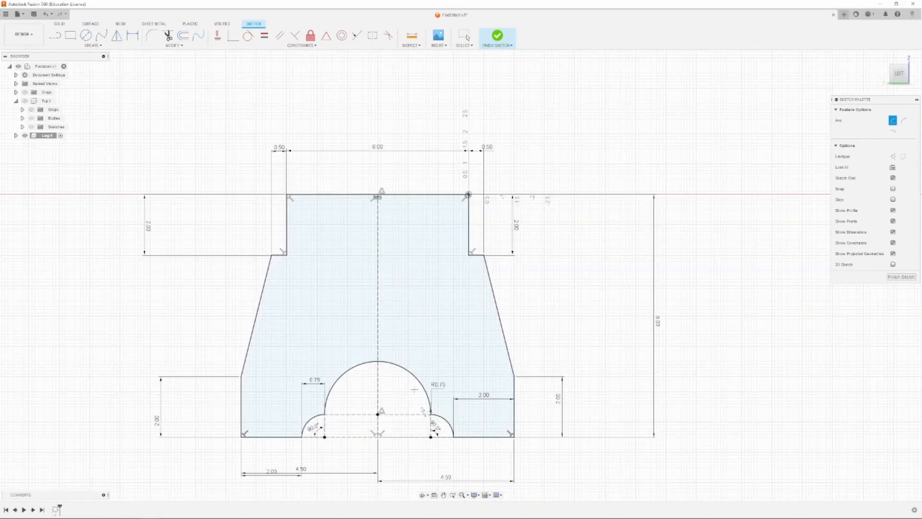
pyautogui.scroll(-2, 195, 375)
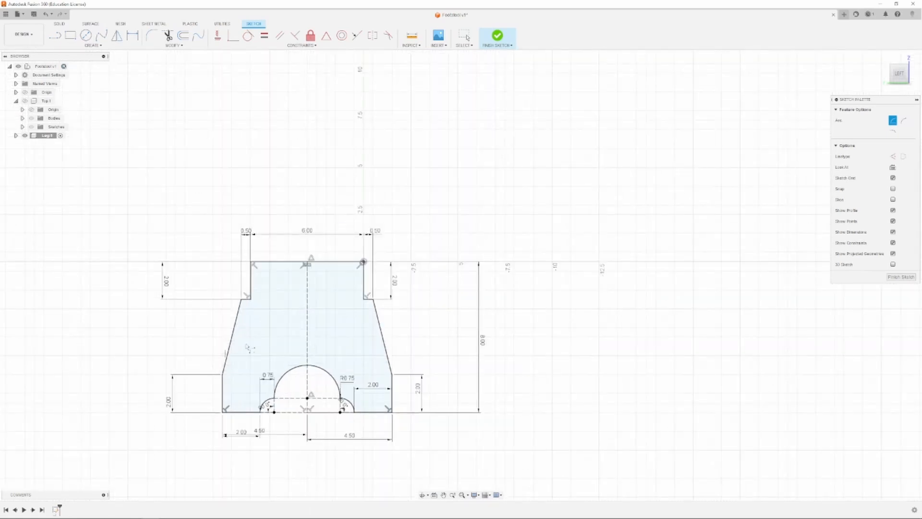
pyautogui.press('Escape')
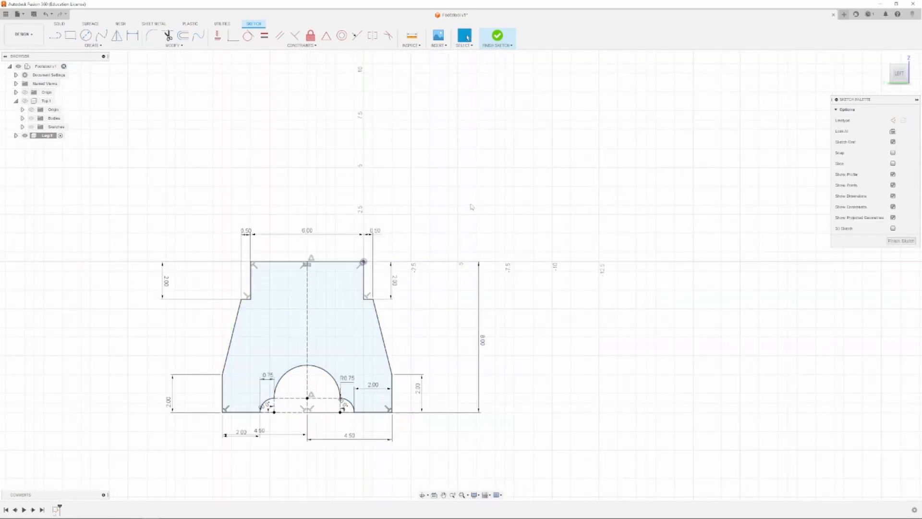
pyautogui.click(497, 38)
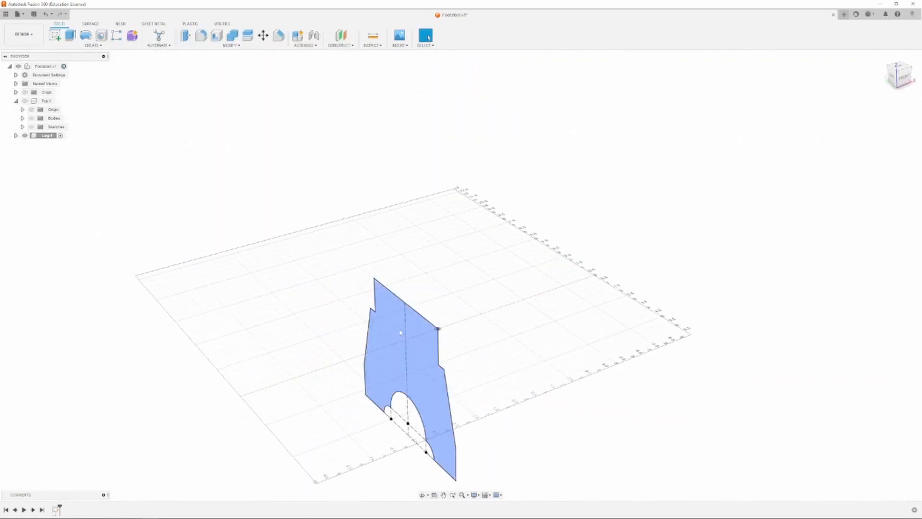
pyautogui.press('e')
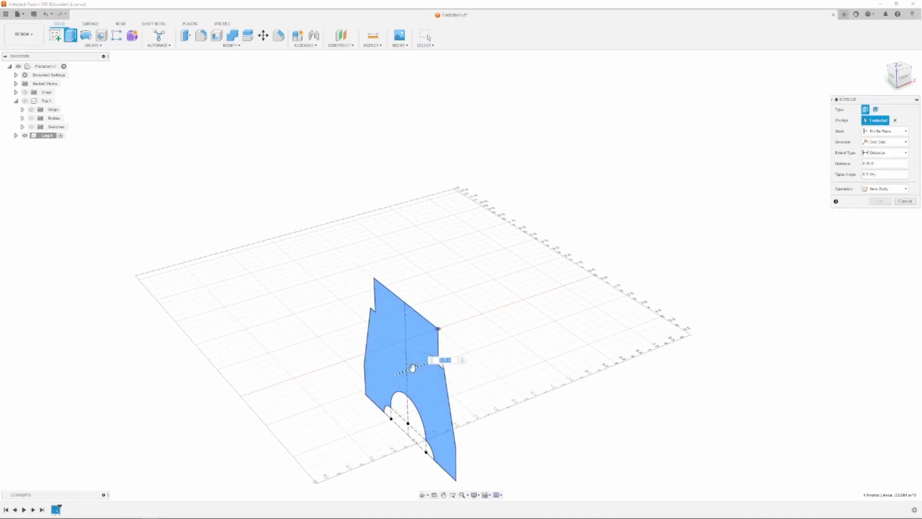
pyautogui.click(902, 78)
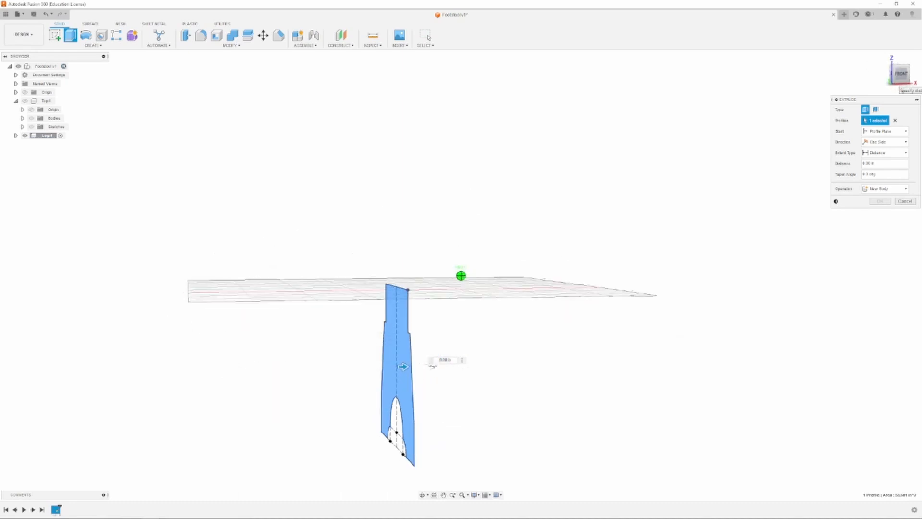
pyautogui.moveTo(894, 83); pyautogui.dragTo(901, 81)
pyautogui.moveTo(404, 366); pyautogui.dragTo(416, 346)
pyautogui.press('Escape')
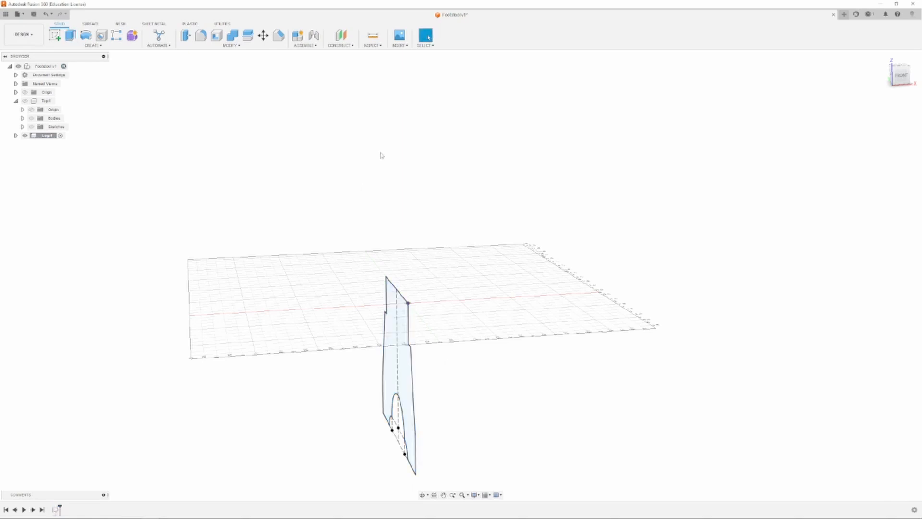
# - Try to extrude the leg profile 0.75 inch as a new body with a taper angle
pyautogui.click(69, 36)
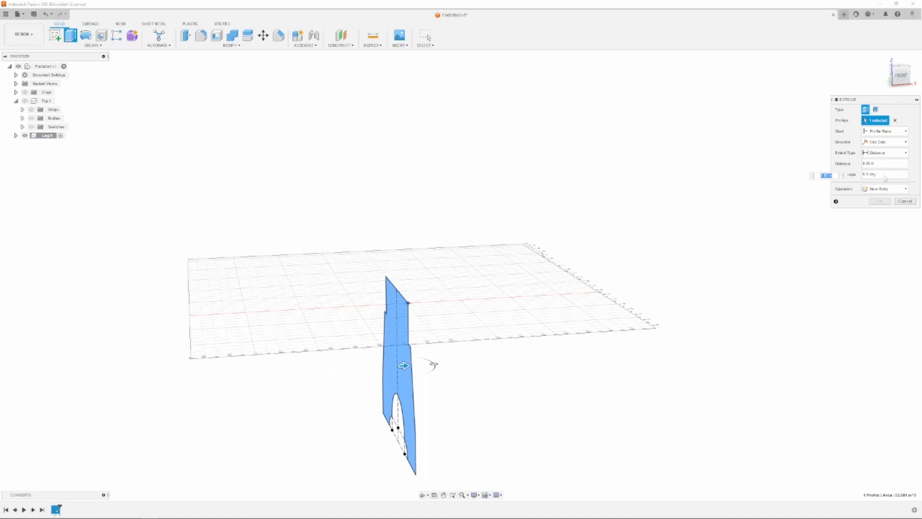
pyautogui.moveTo(404, 366); pyautogui.dragTo(418, 366)
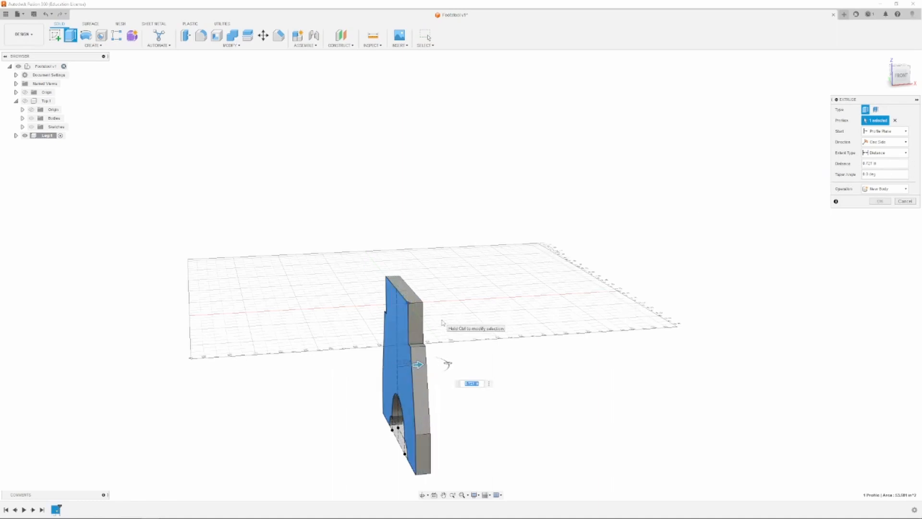
pyautogui.write('.75')
pyautogui.press('Return')
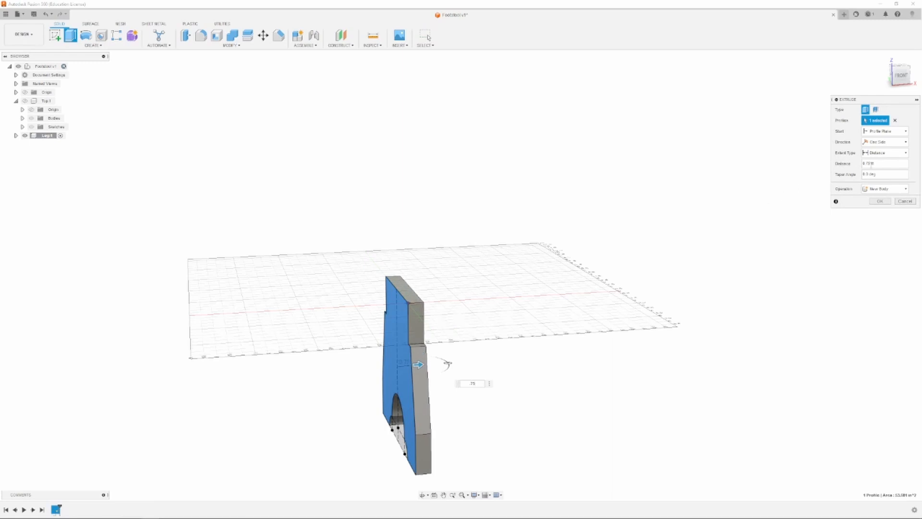
pyautogui.doubleClick(866, 174)
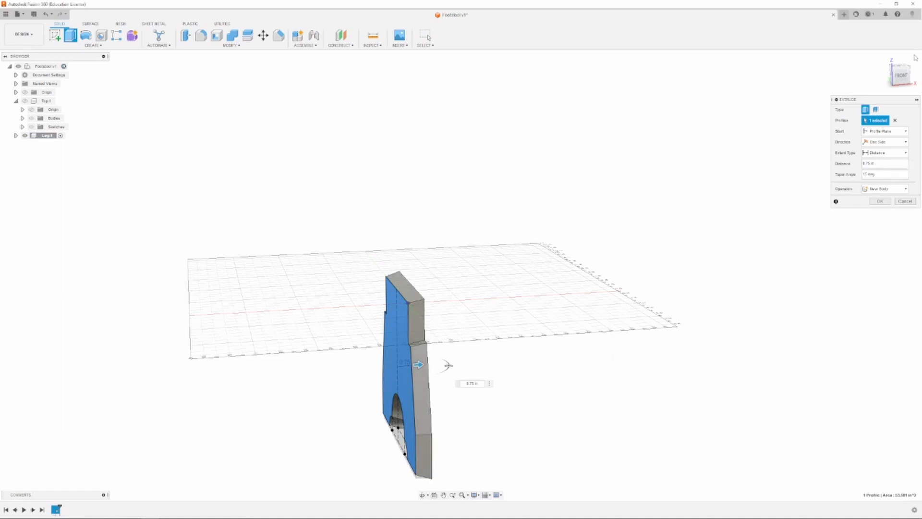
pyautogui.keyDown('shift'); pyautogui.moveTo(461, 275); pyautogui.dragTo(434, 307, button='middle'); pyautogui.keyUp('shift')
pyautogui.keyDown('shift'); pyautogui.moveTo(448, 348); pyautogui.dragTo(446, 366, button='middle'); pyautogui.keyUp('shift')
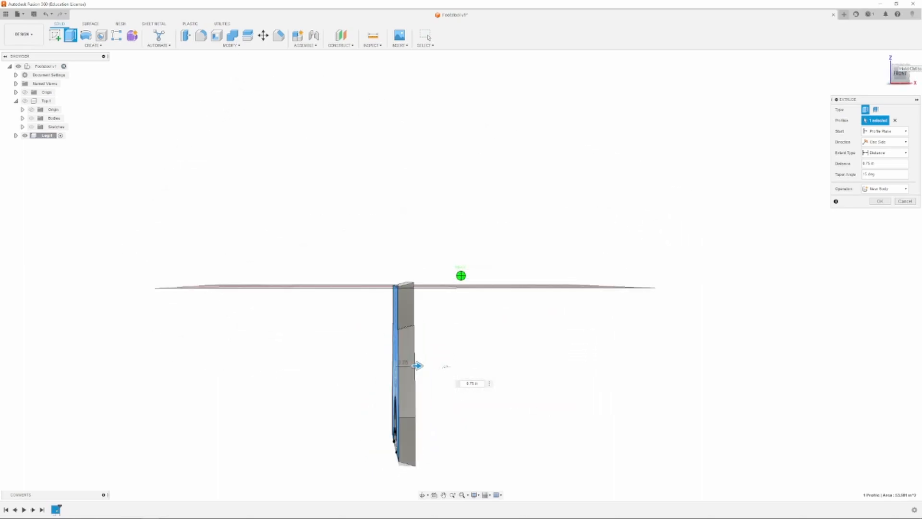
pyautogui.click(905, 200)
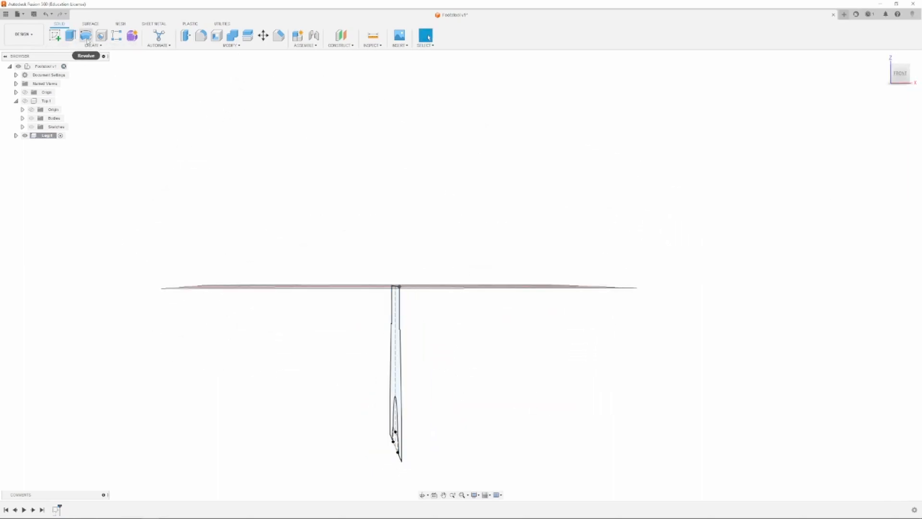
# - Start a sketch on the front plane and draw a 0.75-inch line from the origin, sloping slightly upward away from the leg profile
pyautogui.click(54, 35)
pyautogui.click(444, 295)
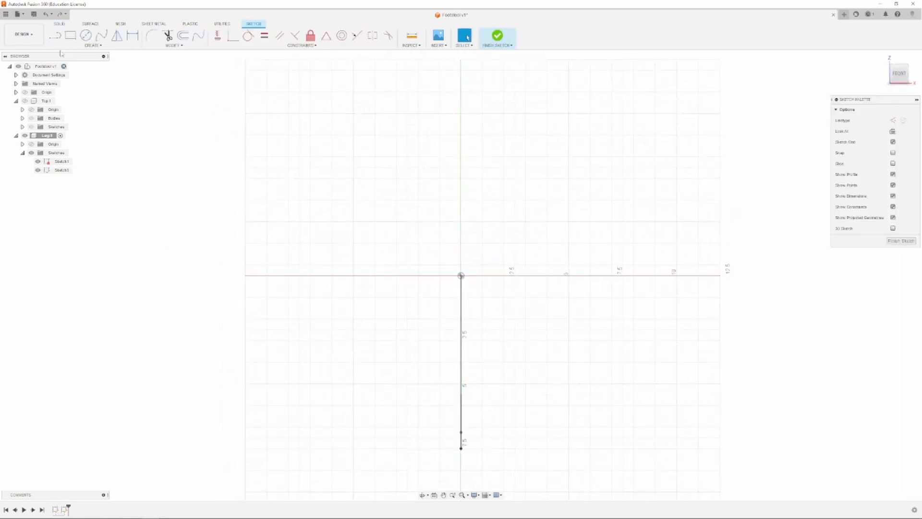
pyautogui.press('l')
pyautogui.click(461, 276)
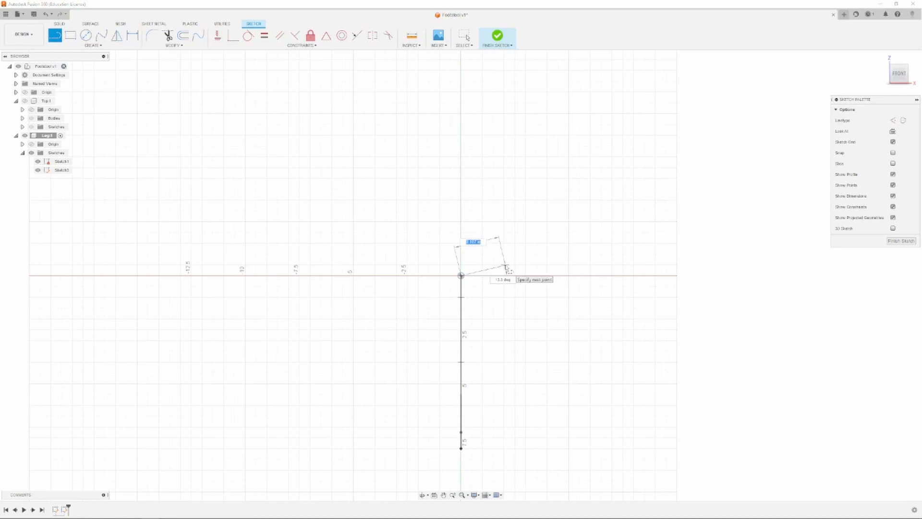
pyautogui.write('.75')
pyautogui.press('Tab')
pyautogui.press('Return')
pyautogui.press('Escape')
pyautogui.scroll(3, 446, 276)
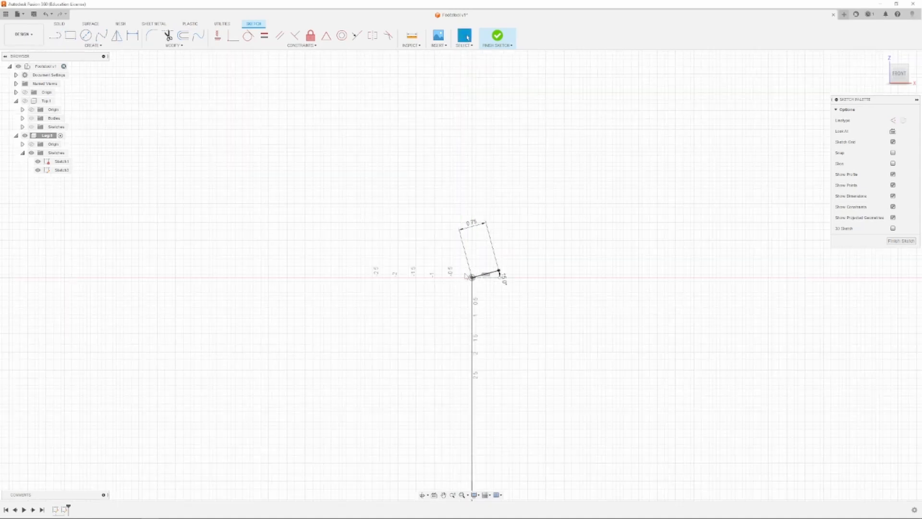
# - Finish the sketch and sweep the leg profile along the short angled path line as a new body with perpendicular orientation
pyautogui.click(497, 36)
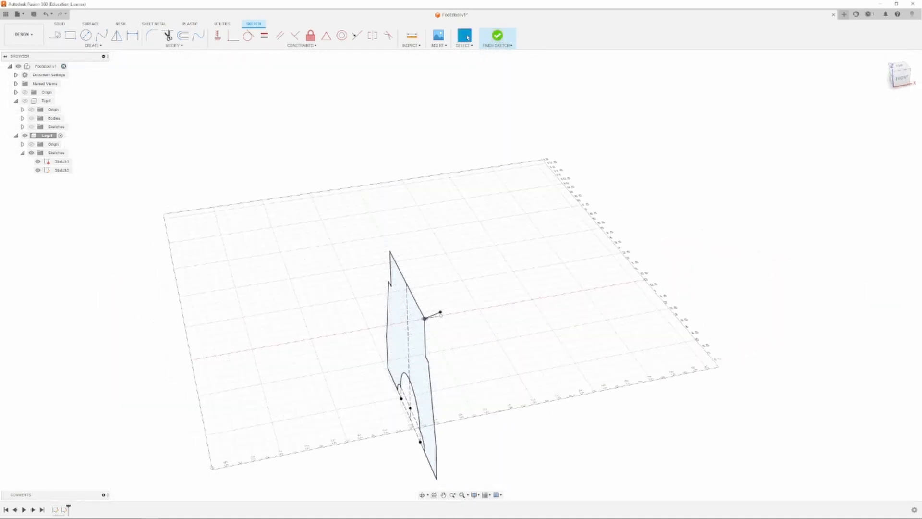
pyautogui.click(92, 45)
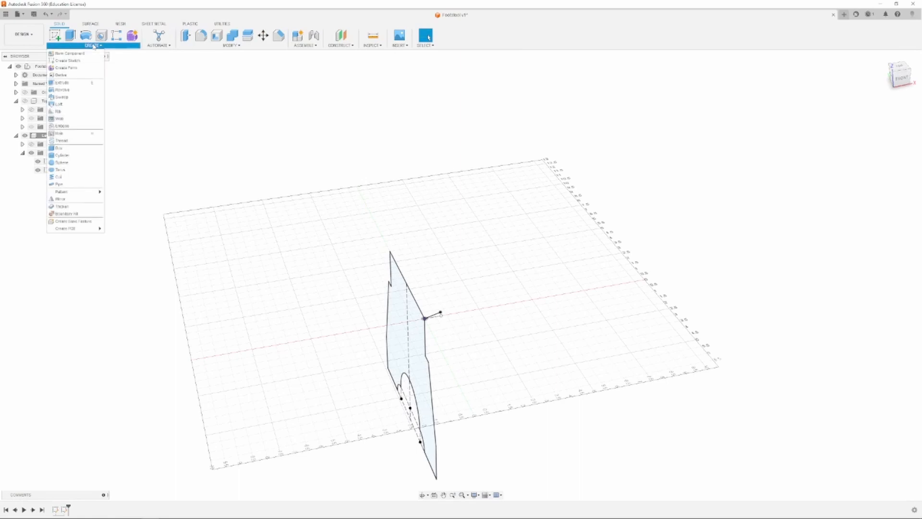
pyautogui.click(79, 97)
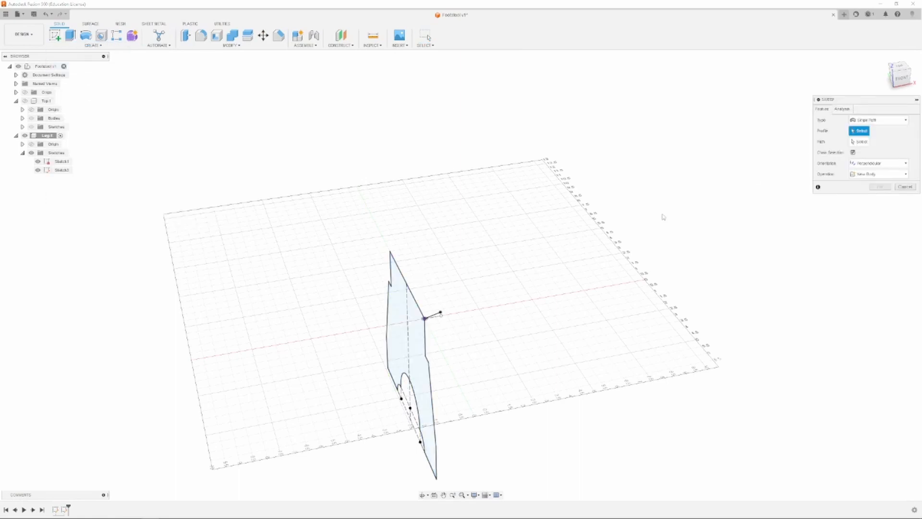
pyautogui.click(416, 345)
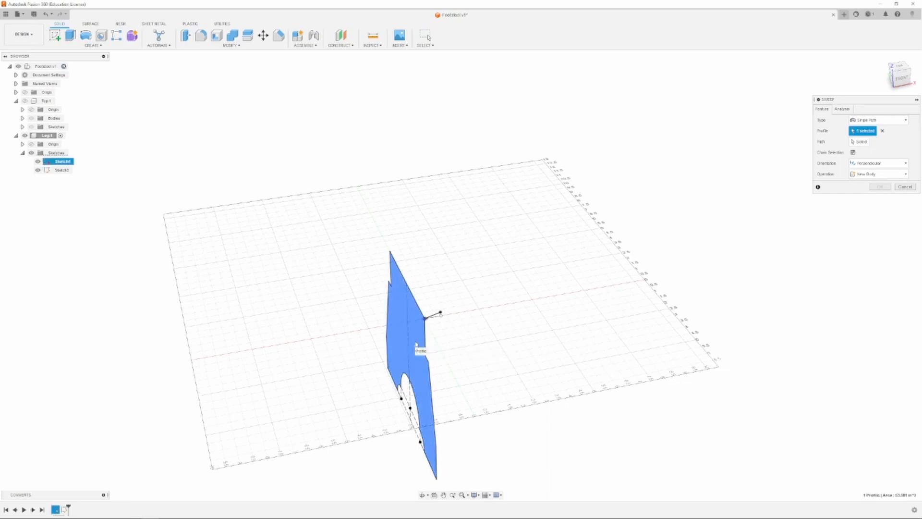
pyautogui.click(858, 142)
pyautogui.click(436, 316)
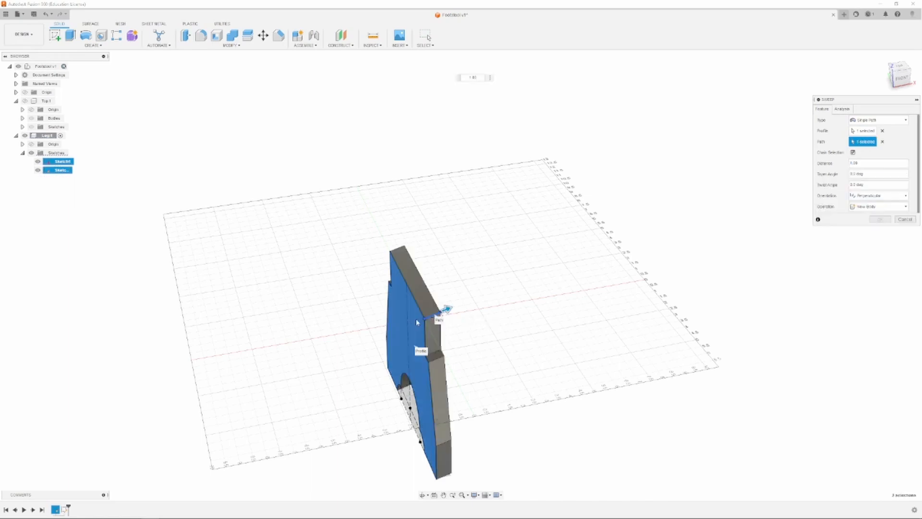
pyautogui.scroll(-5, 420, 319)
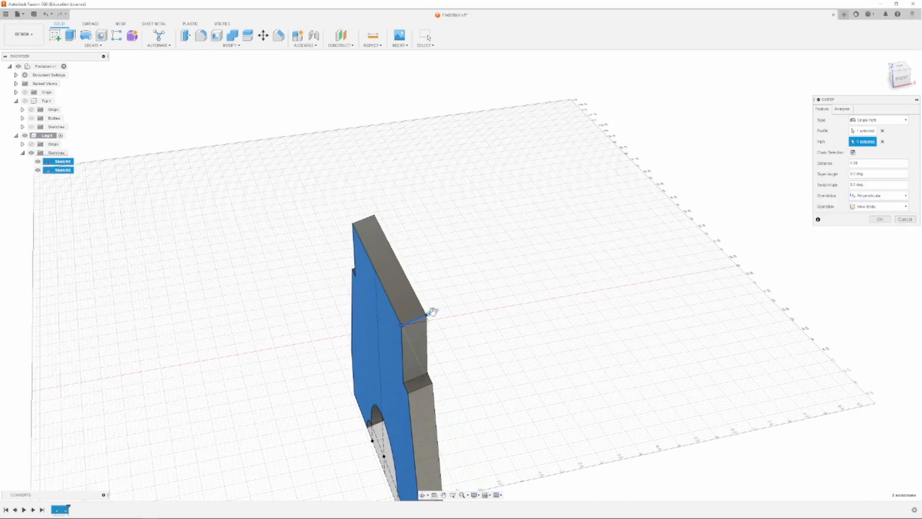
pyautogui.scroll(8, 422, 325)
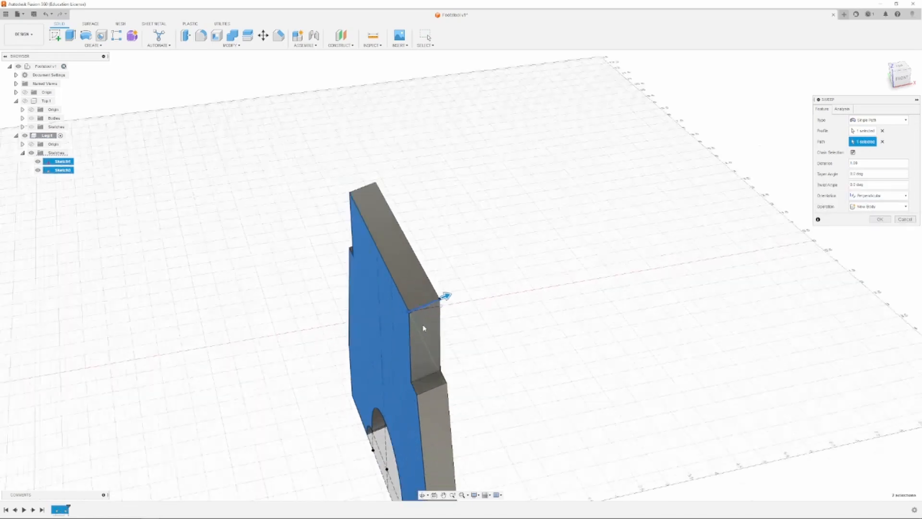
pyautogui.scroll(-8, 418, 295)
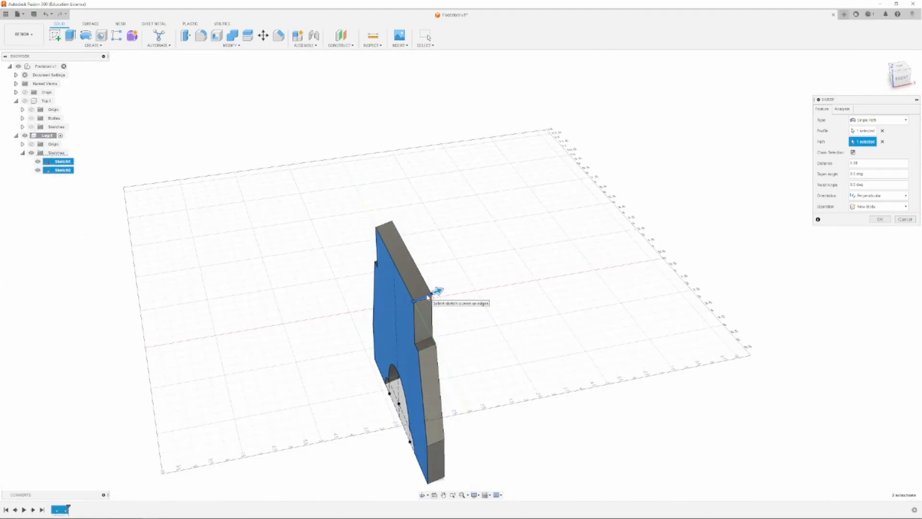
pyautogui.click(874, 210)
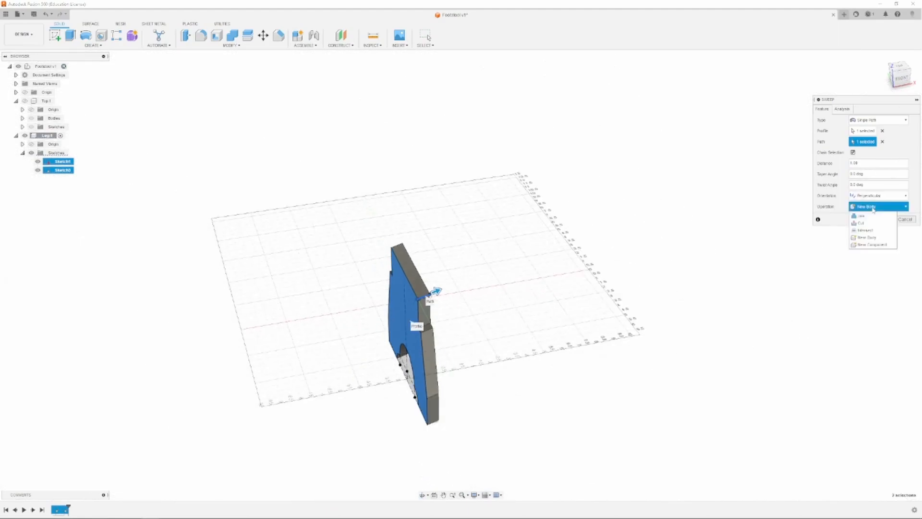
pyautogui.click(872, 207)
pyautogui.click(880, 220)
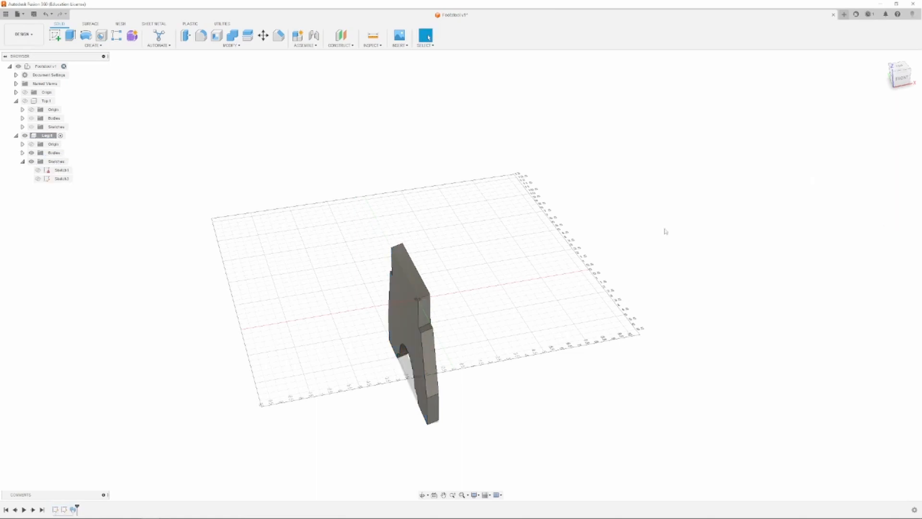
pyautogui.click(902, 77)
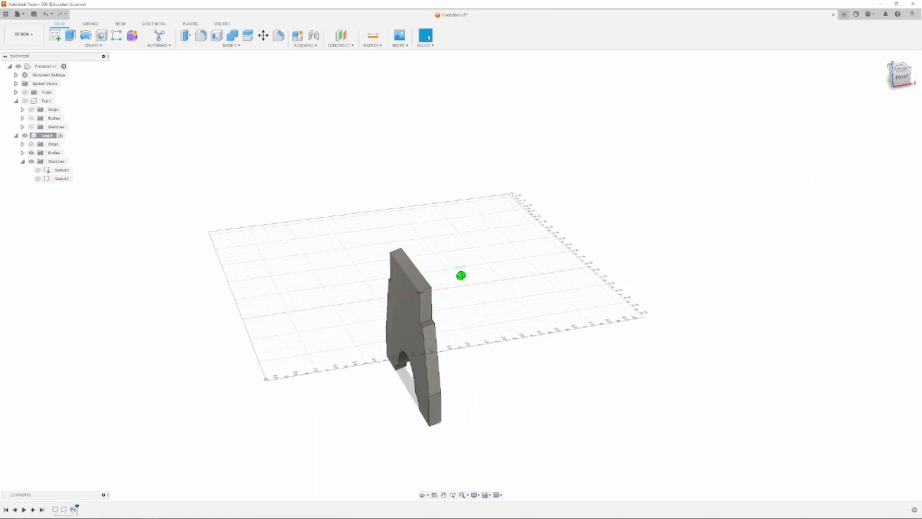
pyautogui.keyDown('shift'); pyautogui.moveTo(460, 276); pyautogui.dragTo(490, 303, button='middle'); pyautogui.keyUp('shift')
pyautogui.keyDown('shift'); pyautogui.moveTo(460, 276); pyautogui.dragTo(365, 336, button='middle'); pyautogui.keyUp('shift')
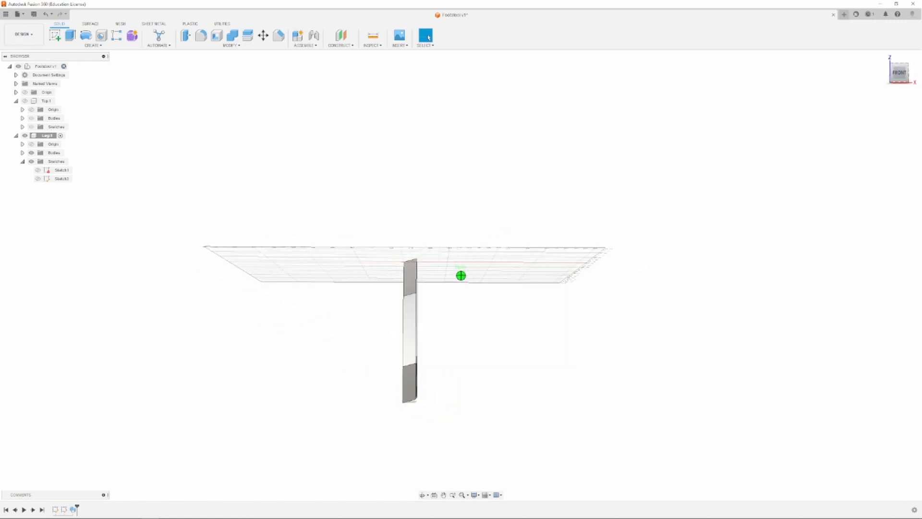
pyautogui.keyDown('shift'); pyautogui.moveTo(365, 336); pyautogui.dragTo(411, 339, button='middle'); pyautogui.keyUp('shift')
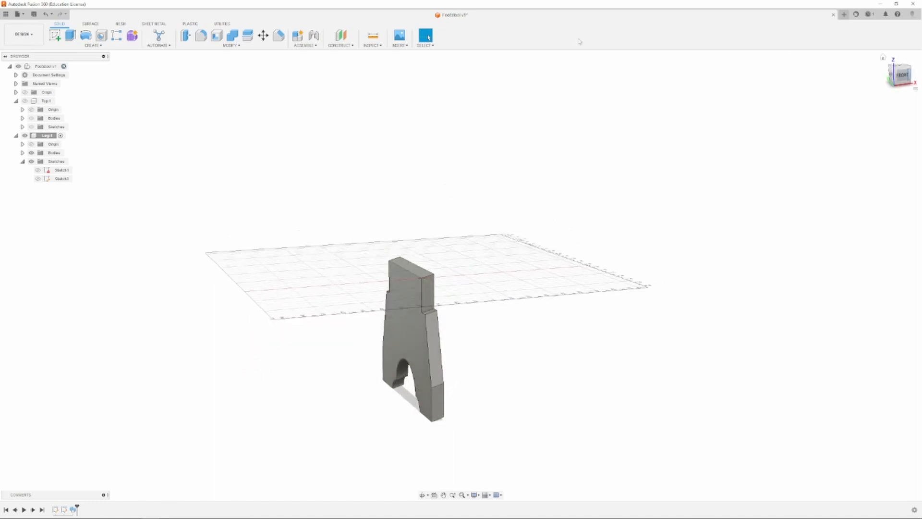
pyautogui.click(90, 39)
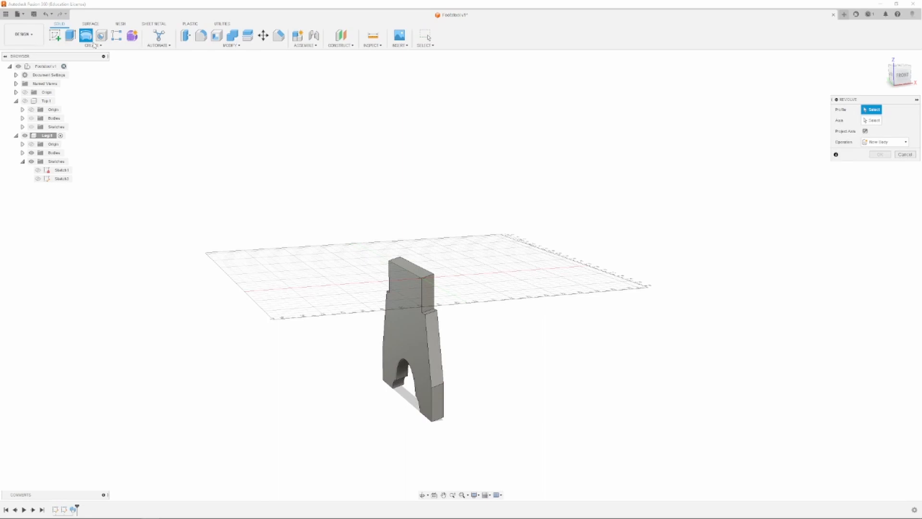
pyautogui.click(902, 155)
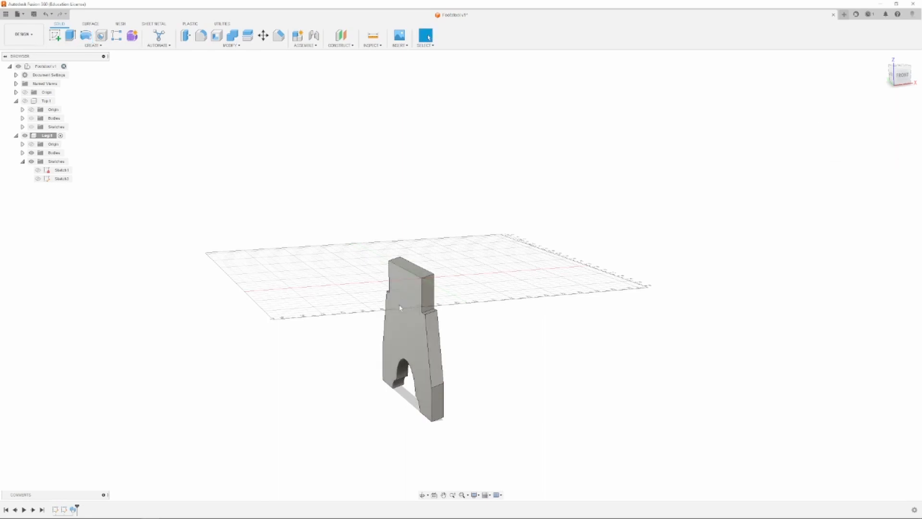
pyautogui.moveTo(907, 86); pyautogui.dragTo(901, 69)
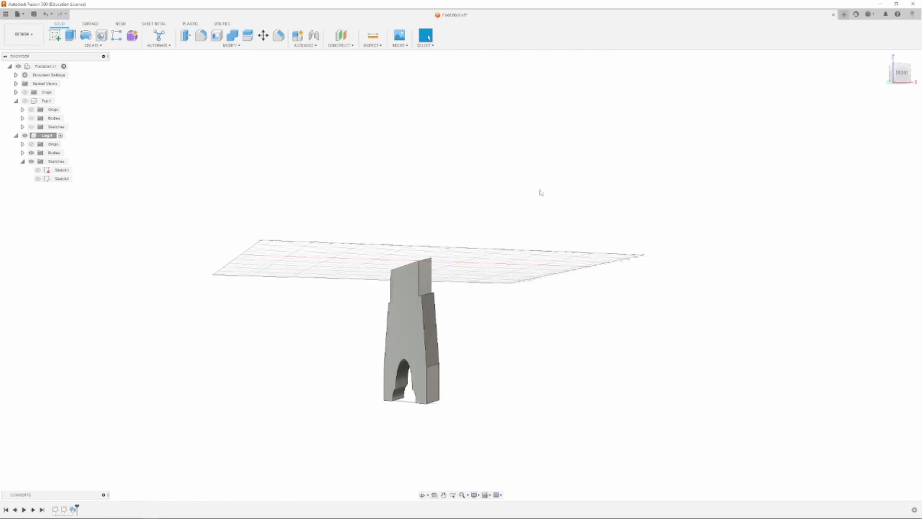
# - Show the Top component and activate the root footstool component so the tabletop and leg are displayed together
pyautogui.click(50, 136)
pyautogui.click(25, 101)
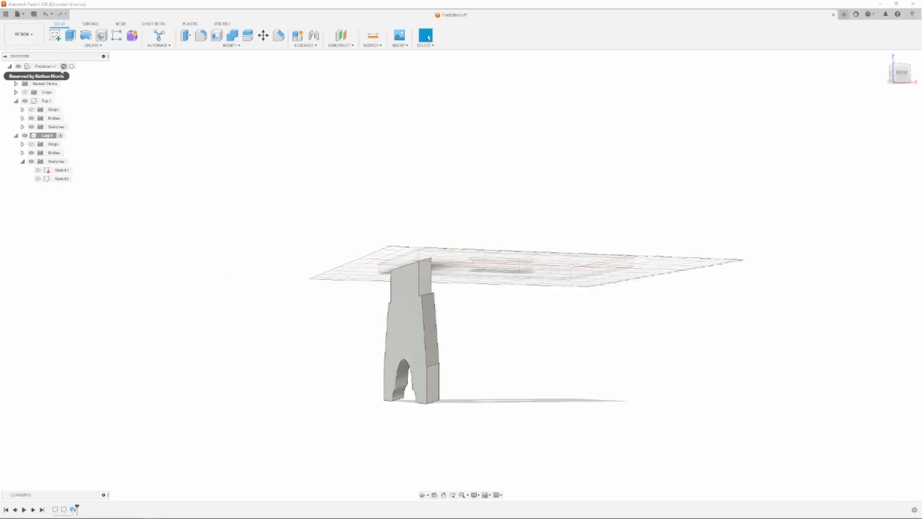
pyautogui.click(73, 67)
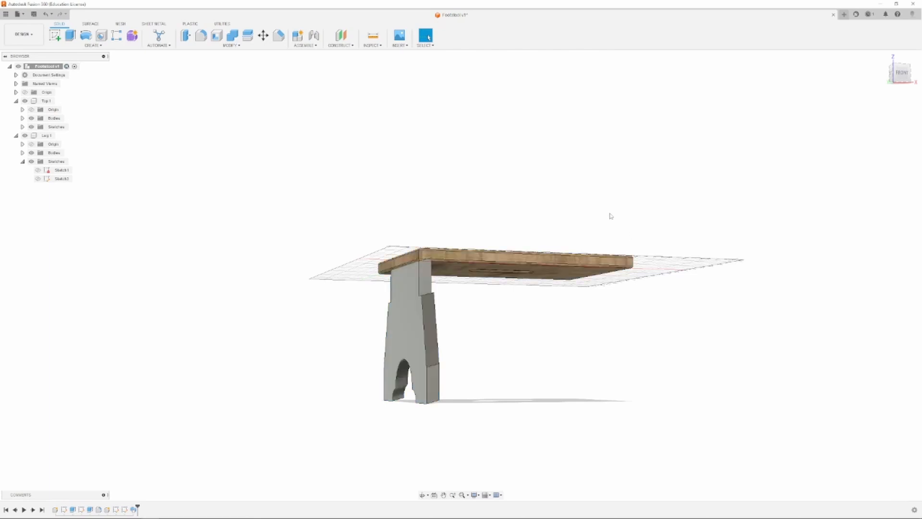
pyautogui.moveTo(893, 79)
pyautogui.mouseDown()
pyautogui.moveTo(887, 65)
pyautogui.moveTo(886, 82)
pyautogui.moveTo(886, 66)
pyautogui.moveTo(899, 91)
pyautogui.moveTo(898, 77)
pyautogui.moveTo(908, 91)
pyautogui.moveTo(908, 78)
pyautogui.mouseUp()
pyautogui.keyDown('shift'); pyautogui.moveTo(461, 275); pyautogui.dragTo(451, 307, button='middle'); pyautogui.keyUp('shift')
pyautogui.moveTo(903, 77); pyautogui.dragTo(889, 83)
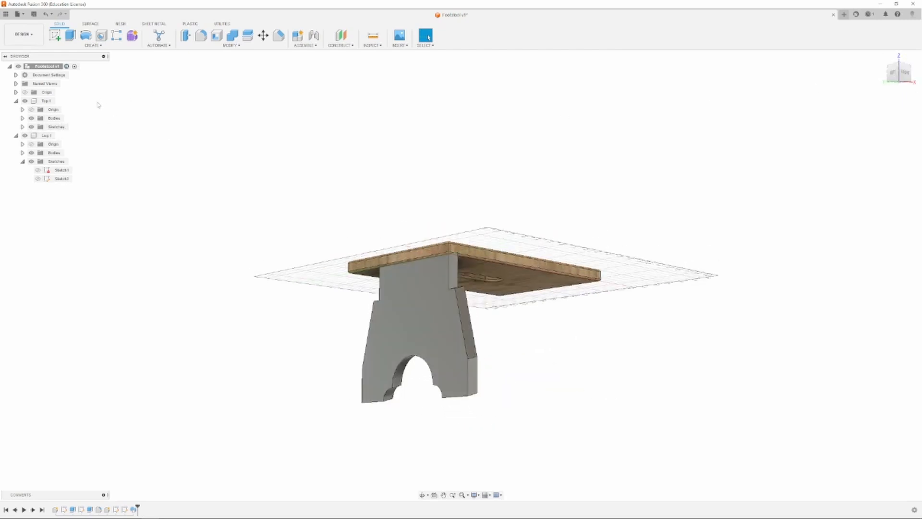
pyautogui.click(263, 35)
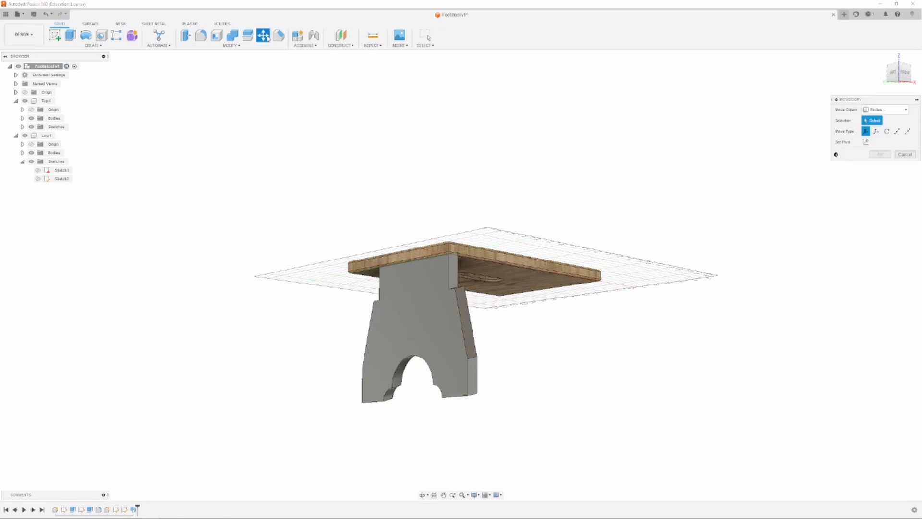
pyautogui.click(879, 109)
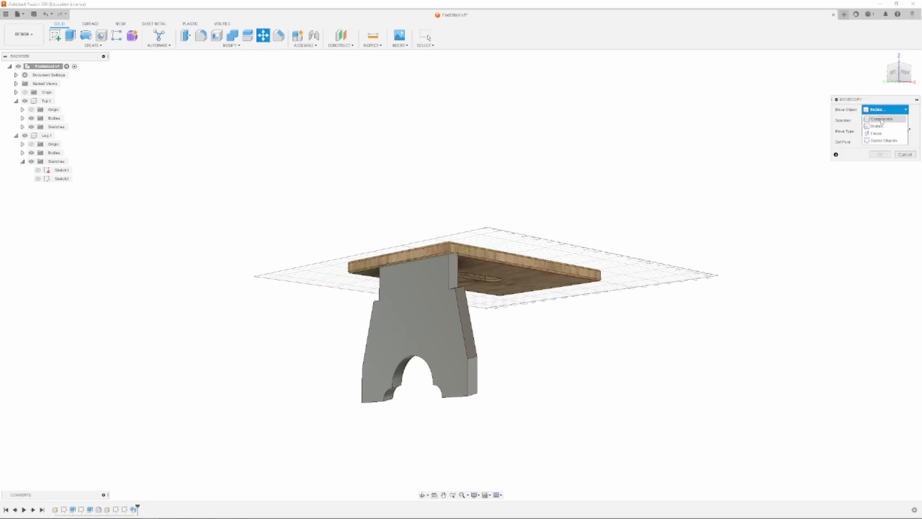
pyautogui.click(881, 119)
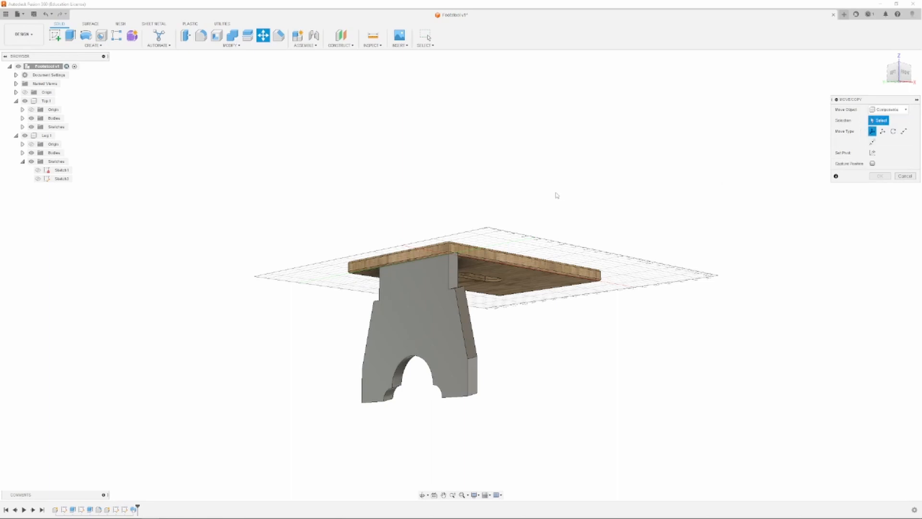
pyautogui.click(893, 131)
pyautogui.click(883, 131)
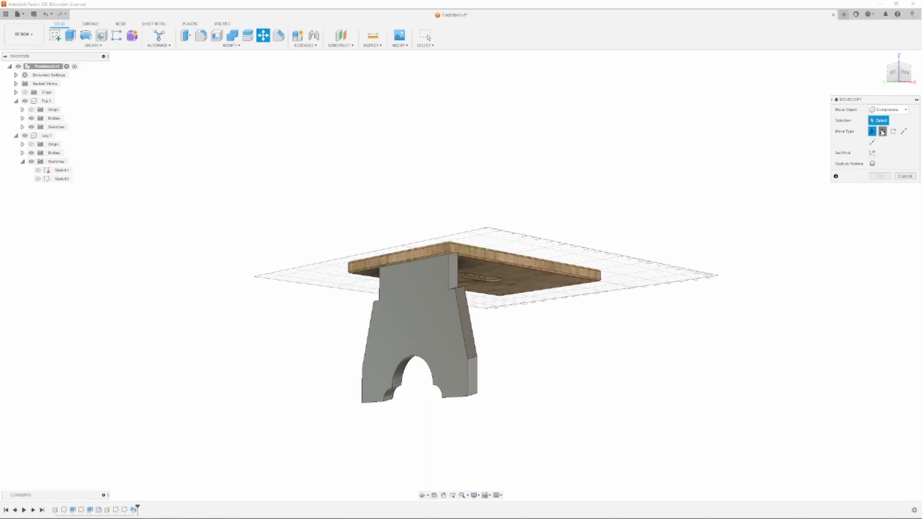
pyautogui.click(906, 176)
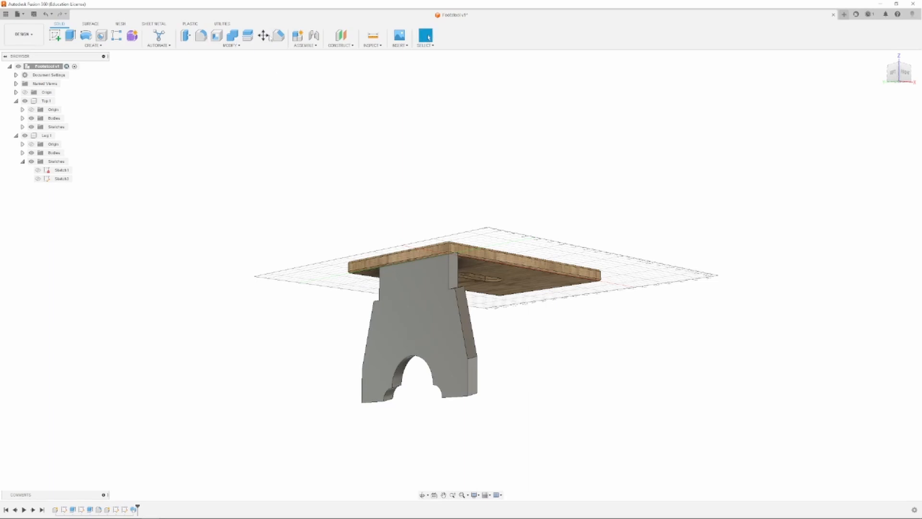
pyautogui.press('m')
pyautogui.rightClick(433, 311)
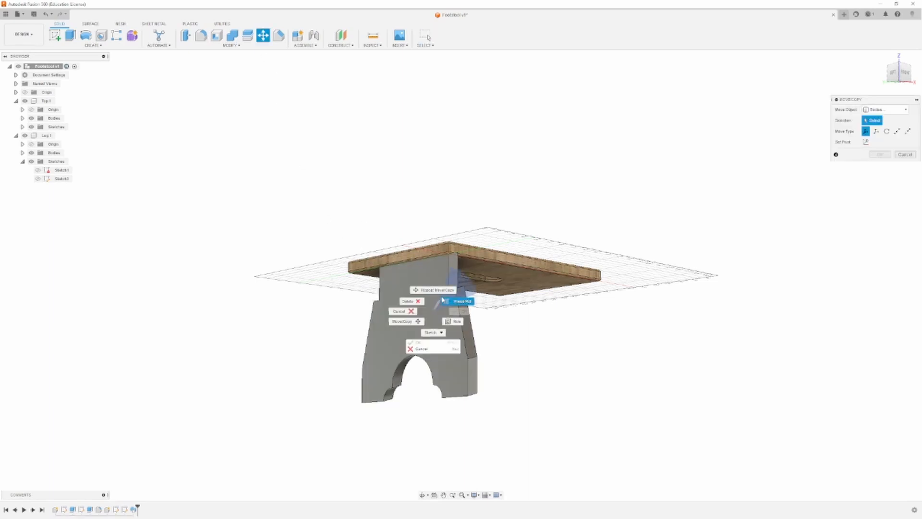
pyautogui.click(887, 113)
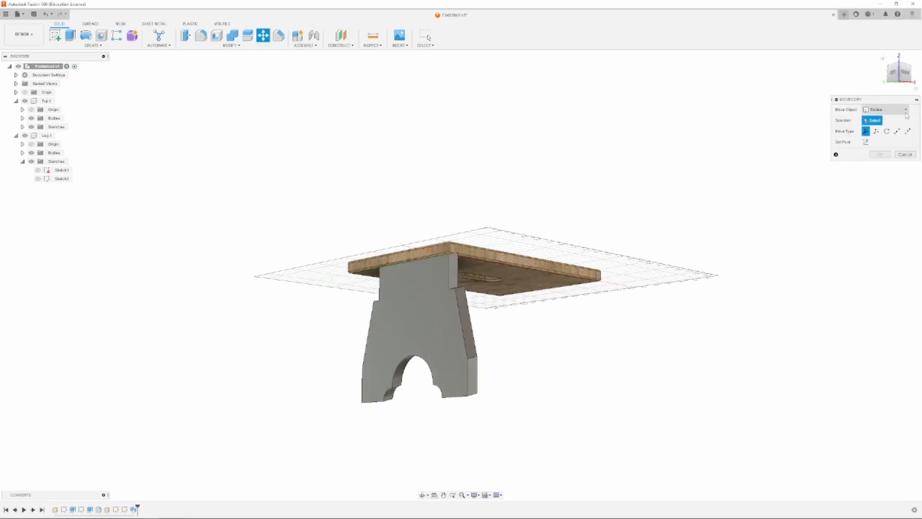
pyautogui.click(906, 111)
pyautogui.click(886, 139)
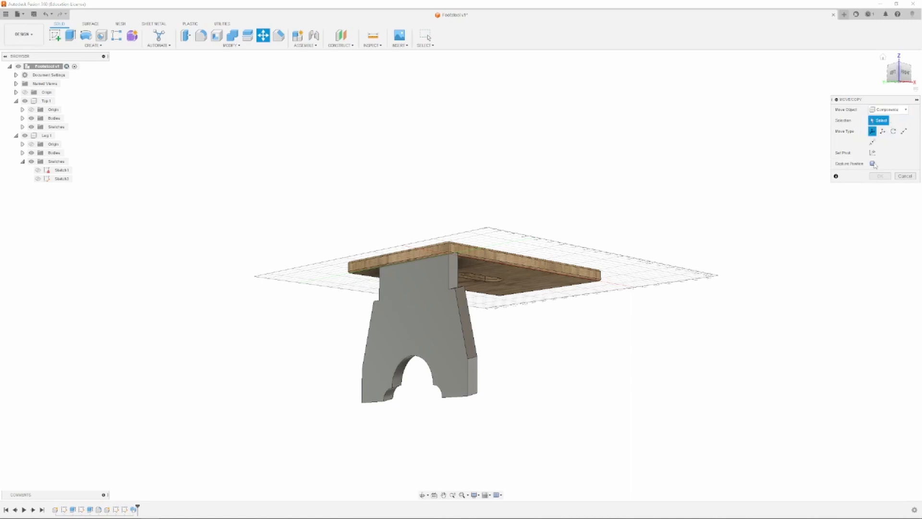
pyautogui.click(904, 177)
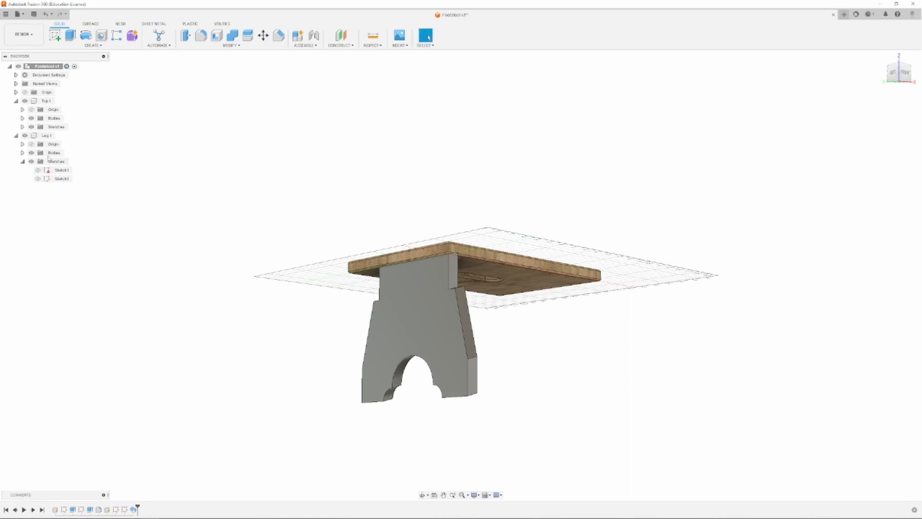
# - Create a copy of the Leg component with Move/Copy
pyautogui.rightClick(50, 135)
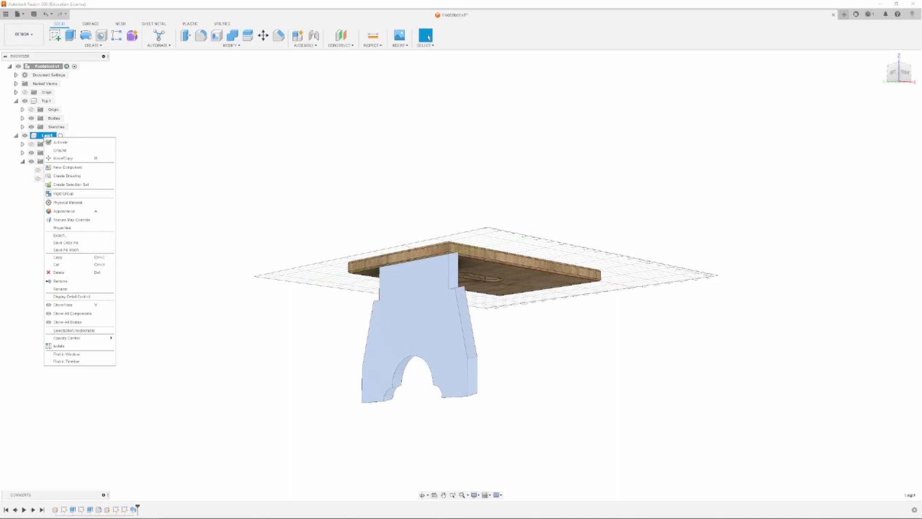
pyautogui.click(73, 159)
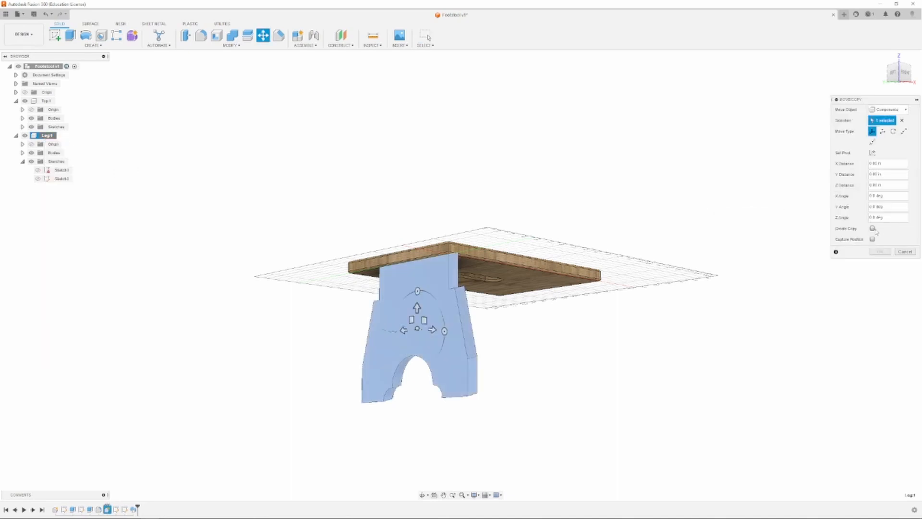
pyautogui.click(872, 228)
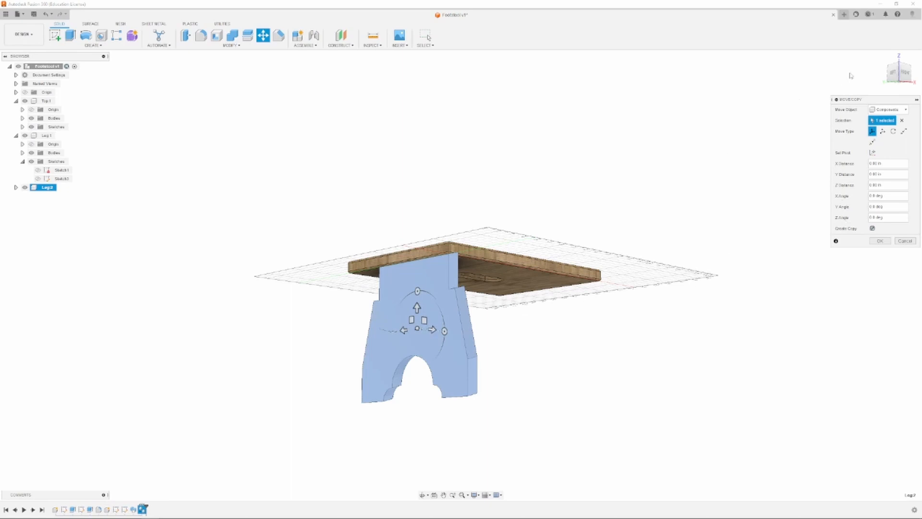
# - Move the leg copy about 11.2 in along X beneath the top's opposite end and rotate it 180 degrees about Z
pyautogui.click(905, 73)
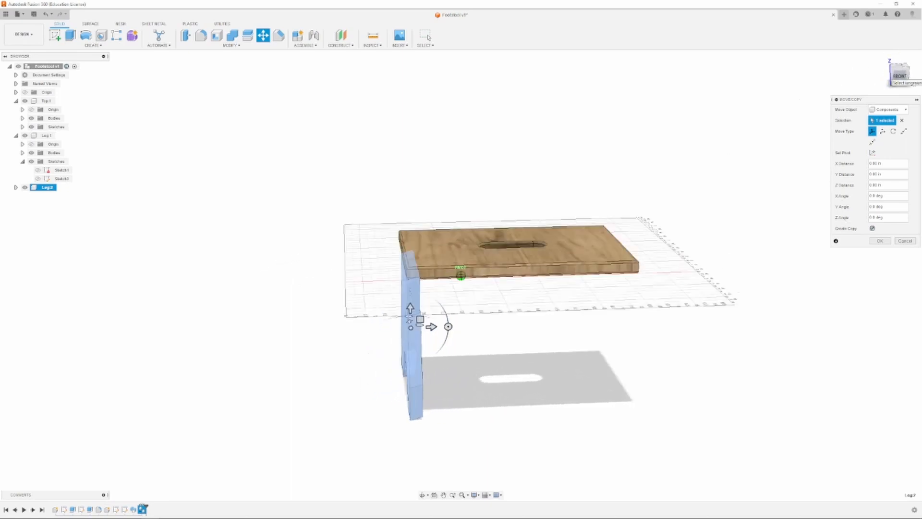
pyautogui.moveTo(431, 327); pyautogui.dragTo(612, 332)
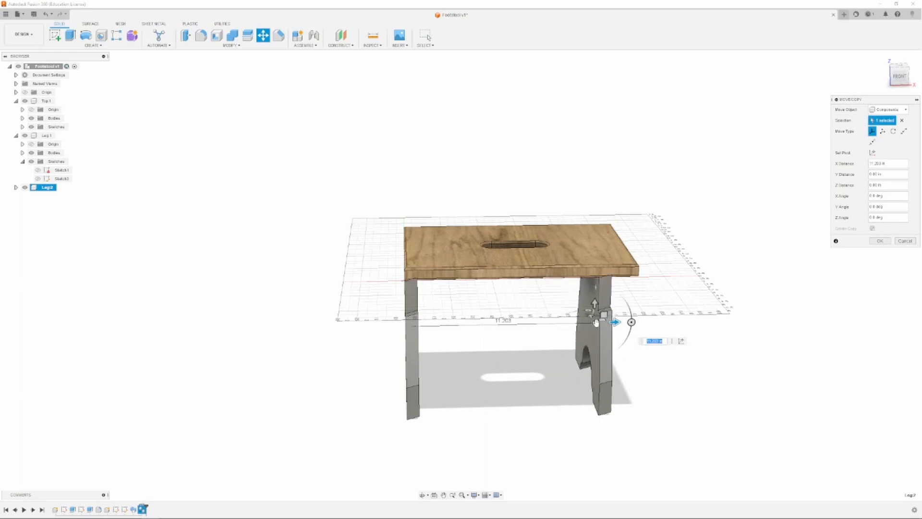
pyautogui.moveTo(631, 322); pyautogui.dragTo(610, 347)
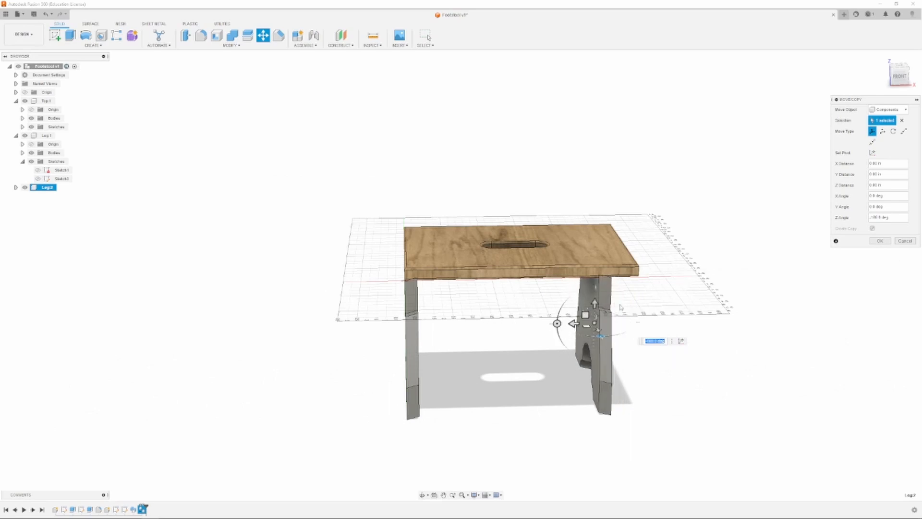
pyautogui.click(880, 241)
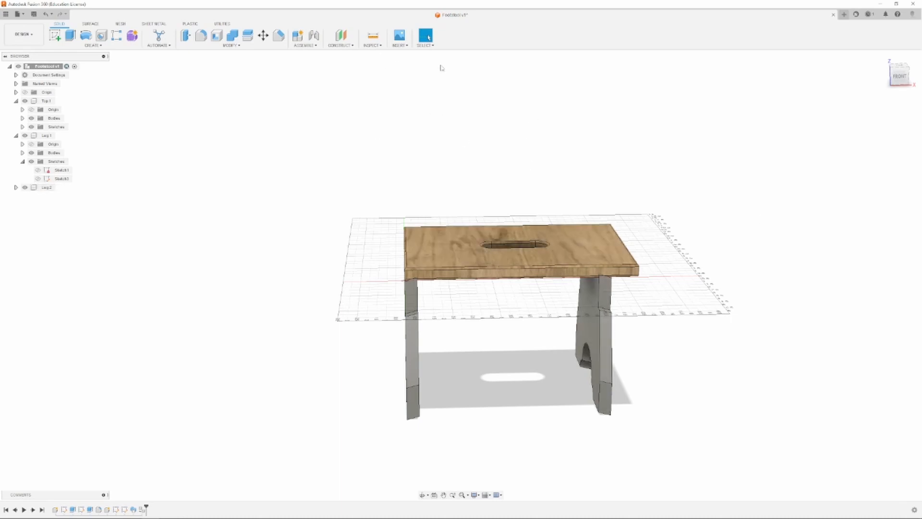
# - Rotate the original Leg component about 15 degrees around its outer upper edge so its foot splays outward
pyautogui.click(264, 35)
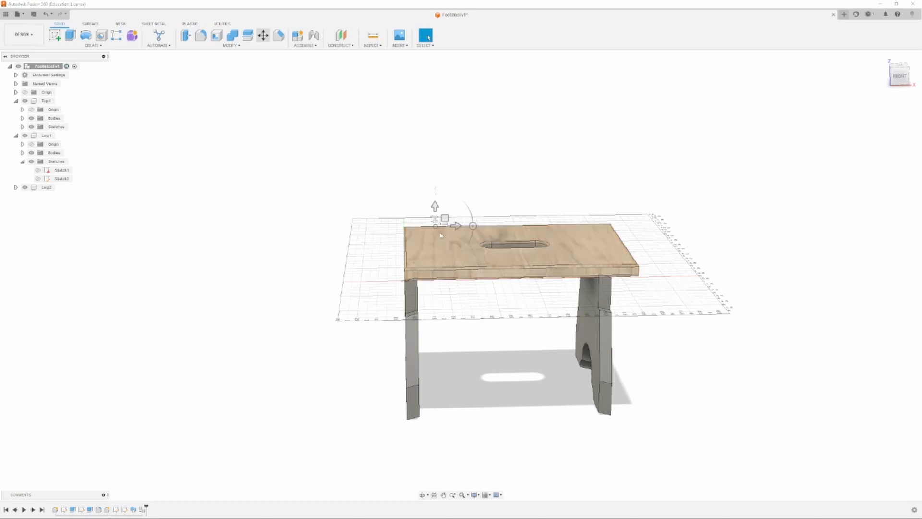
pyautogui.click(886, 110)
pyautogui.click(877, 117)
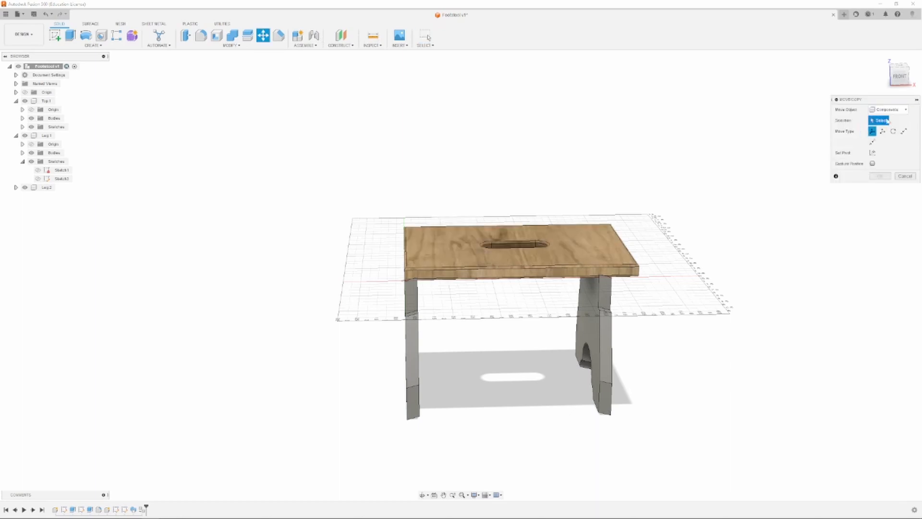
pyautogui.click(411, 309)
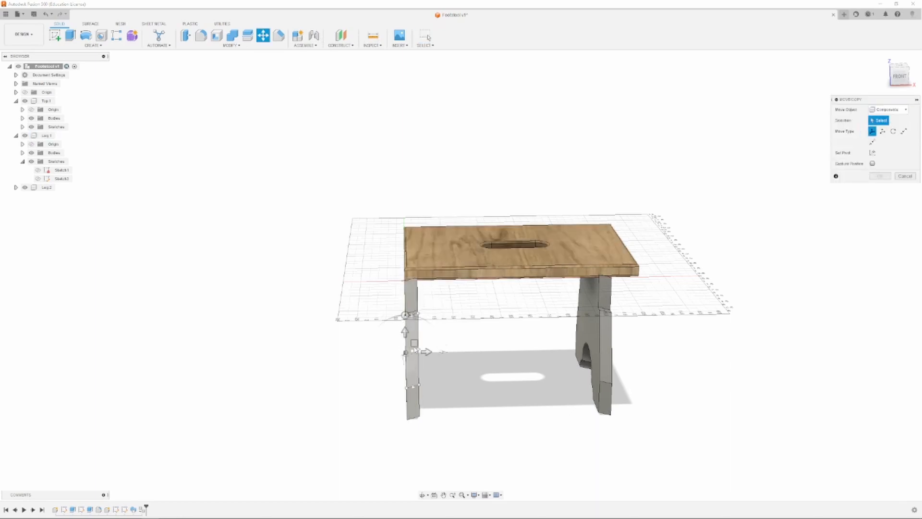
pyautogui.click(412, 331)
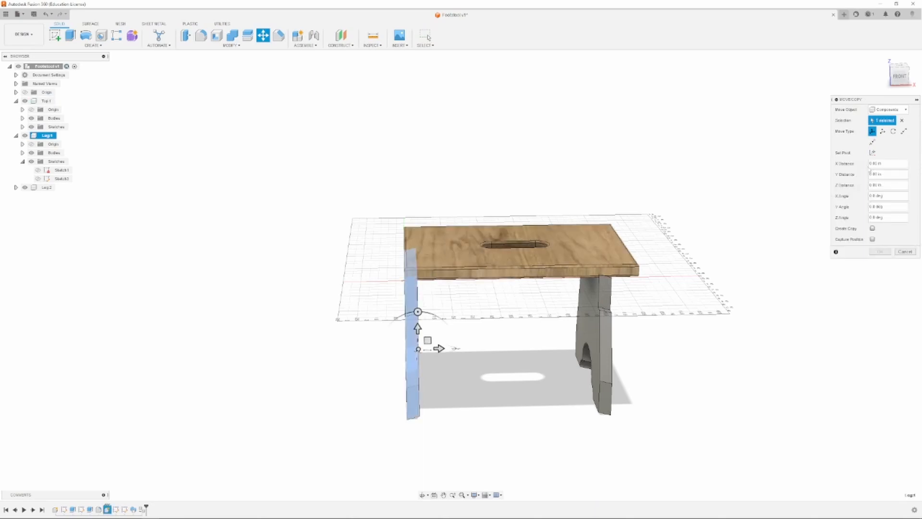
pyautogui.click(893, 131)
pyautogui.scroll(5, 417, 288)
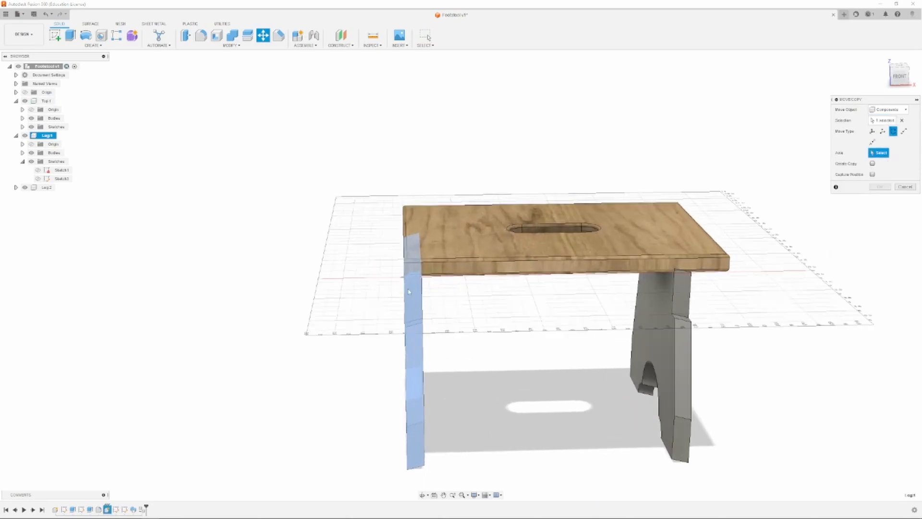
pyautogui.scroll(3, 417, 288)
pyautogui.scroll(2, 423, 286)
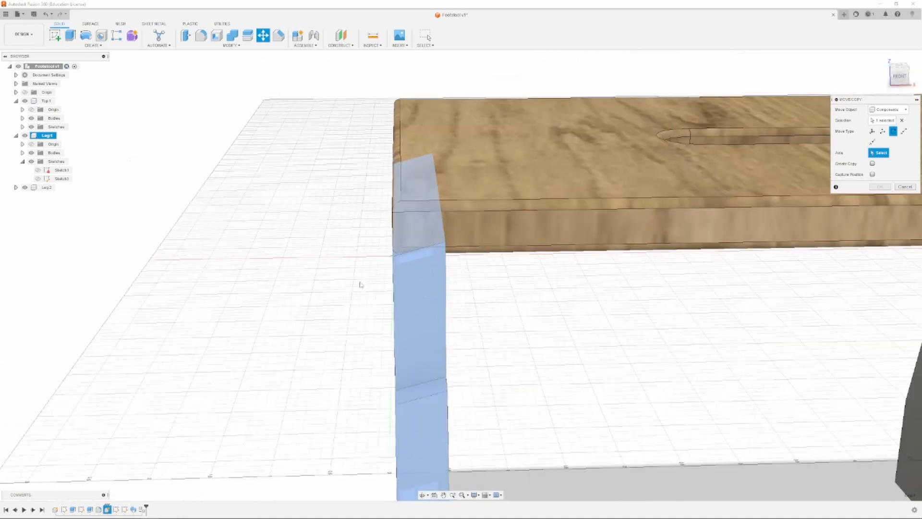
pyautogui.scroll(-4, 460, 274)
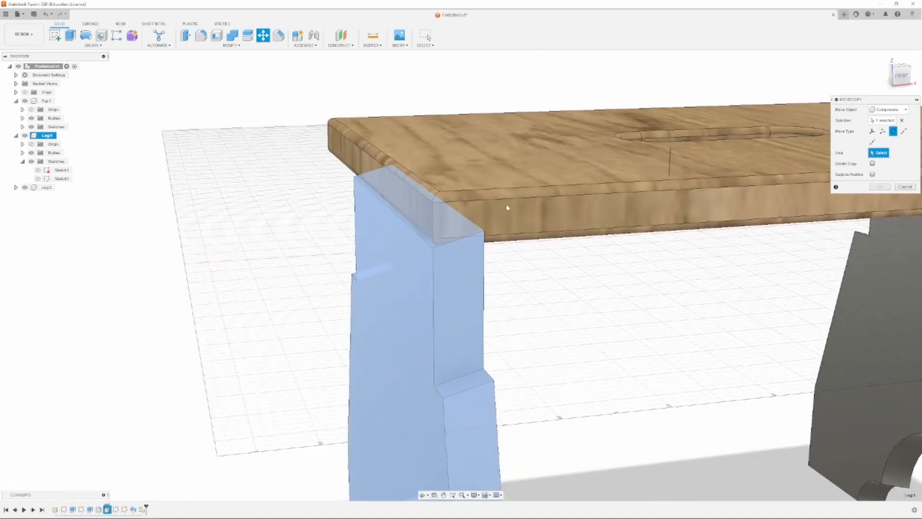
pyautogui.click(430, 248)
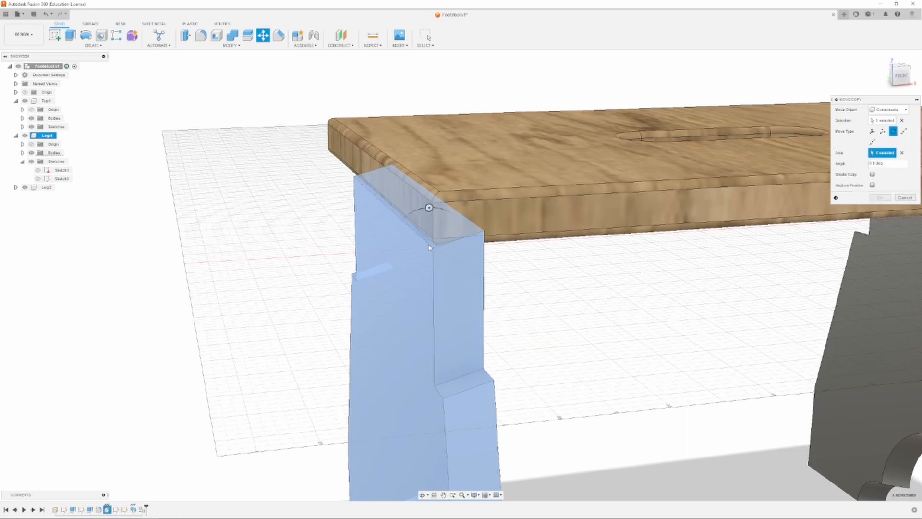
pyautogui.moveTo(436, 216); pyautogui.dragTo(438, 207)
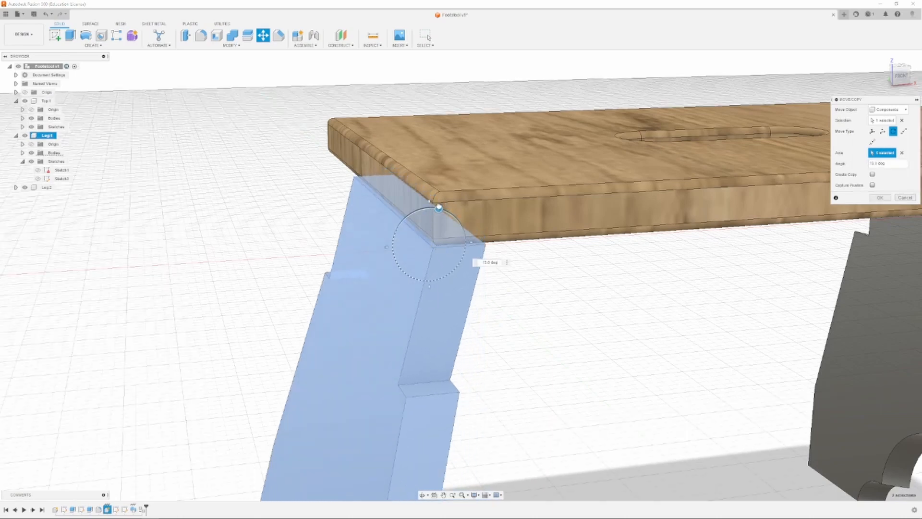
pyautogui.scroll(-5, 298, 182)
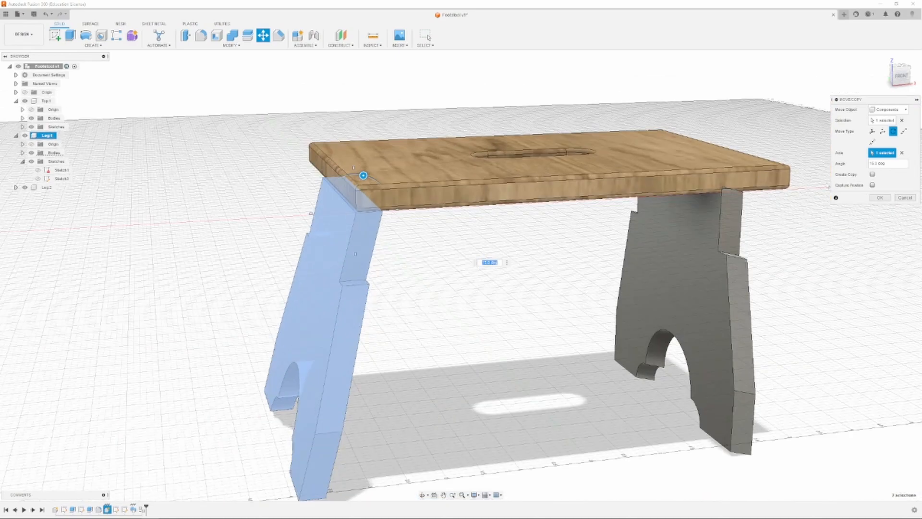
pyautogui.click(879, 197)
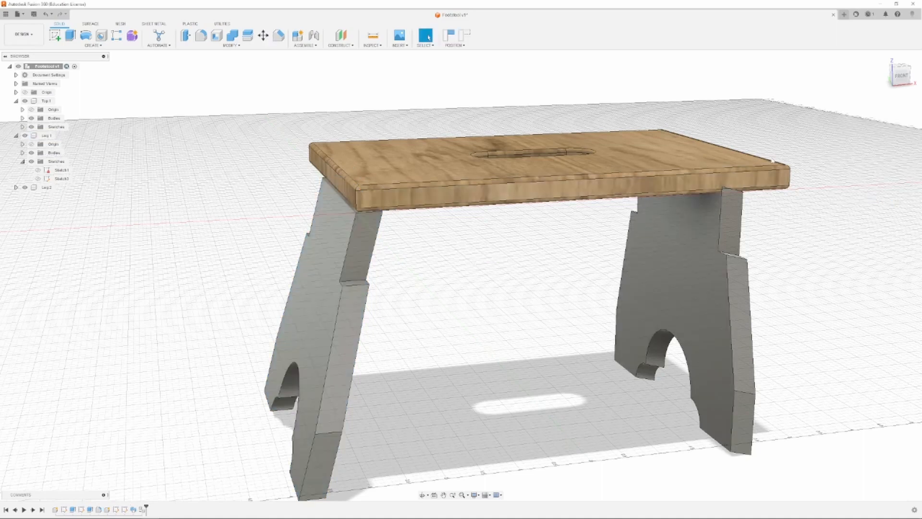
# - Try to move the tilted leg point to point from its outer upper edge's midpoint to the lower edge of the tabletop's end face
pyautogui.click(263, 35)
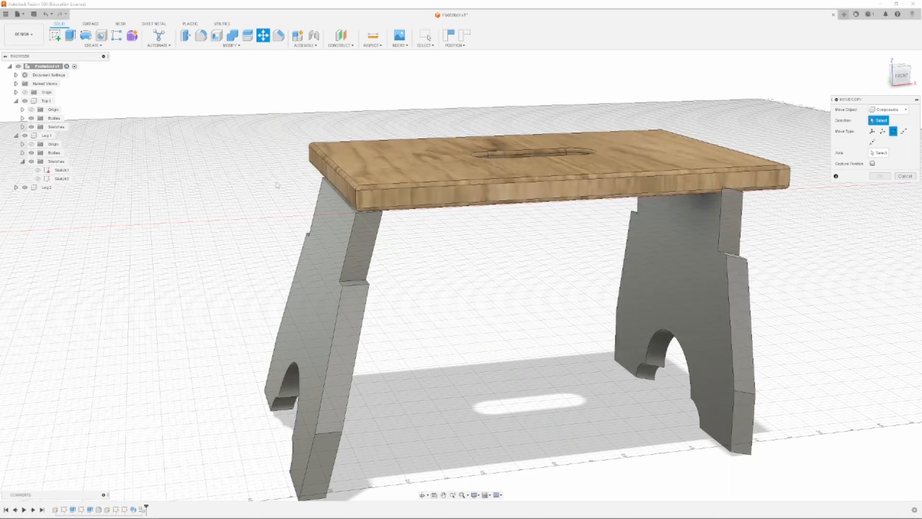
pyautogui.click(342, 197)
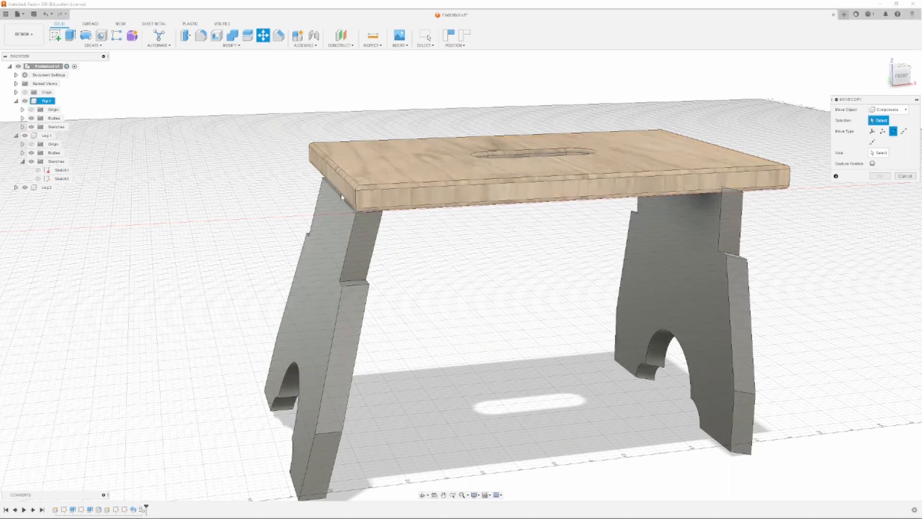
pyautogui.click(904, 132)
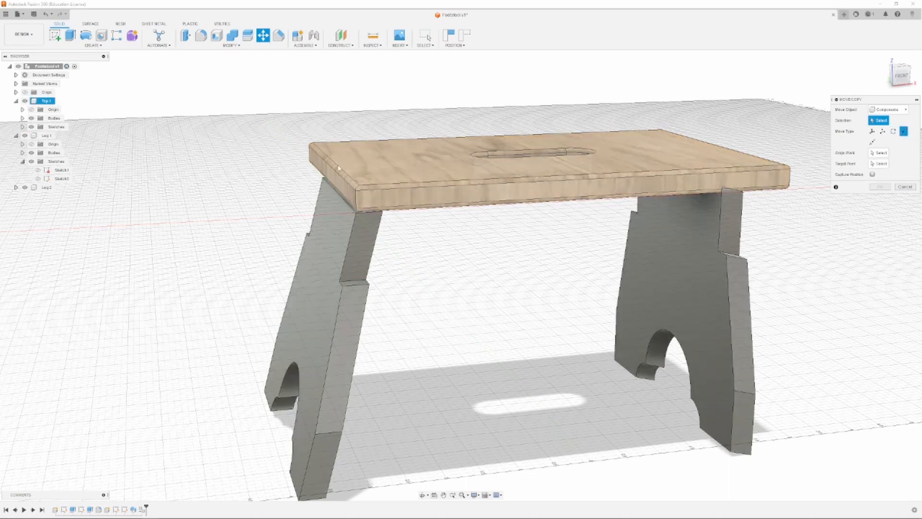
pyautogui.moveTo(893, 77); pyautogui.dragTo(900, 76)
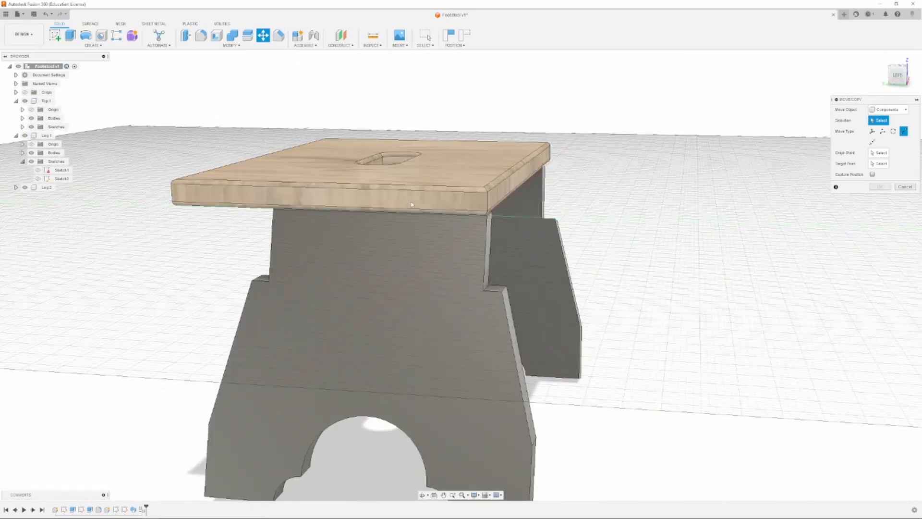
pyautogui.click(374, 234)
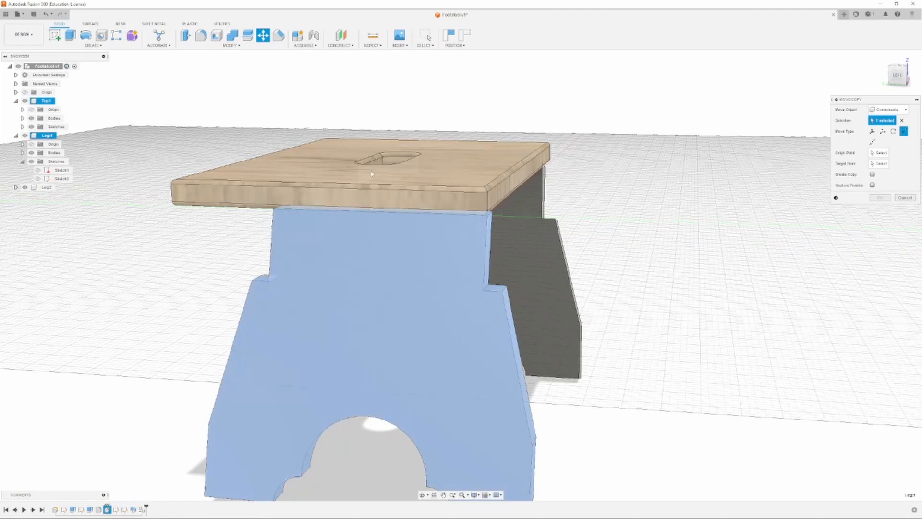
pyautogui.click(879, 152)
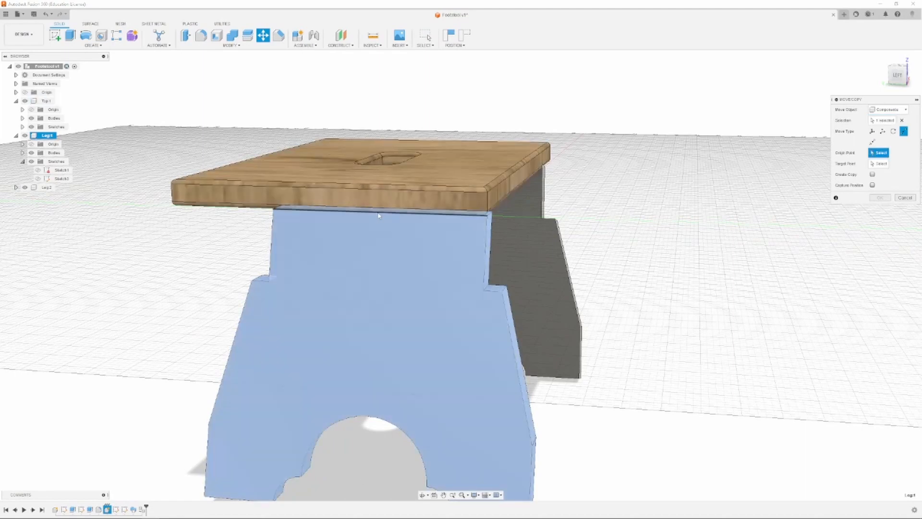
pyautogui.scroll(5, 380, 216)
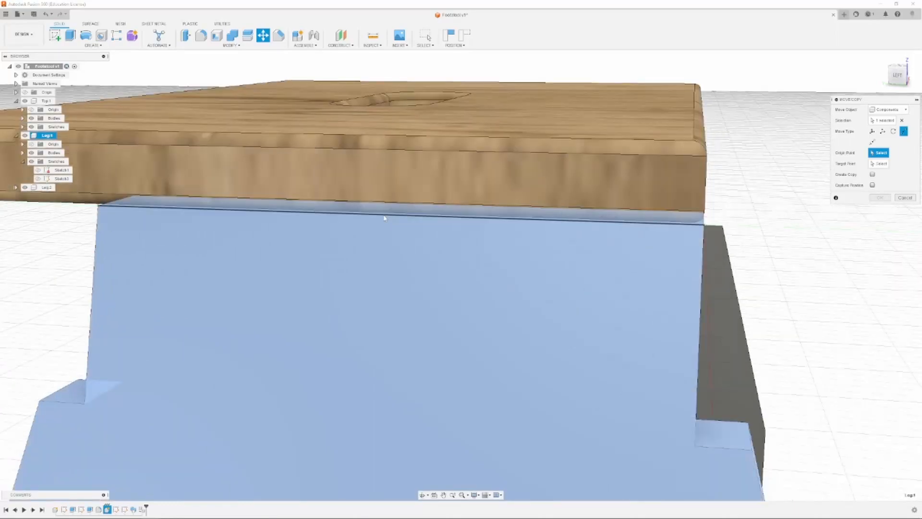
pyautogui.scroll(-3, 384, 217)
pyautogui.scroll(6, 387, 211)
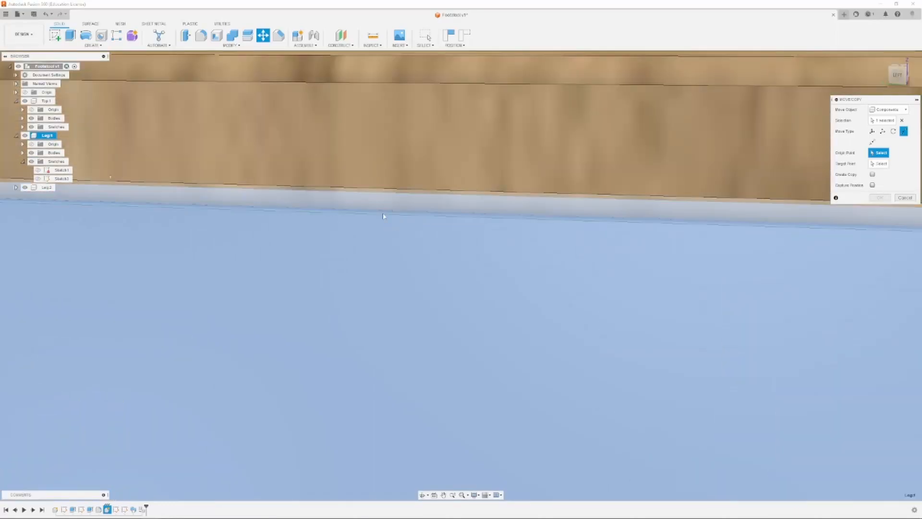
pyautogui.click(386, 216)
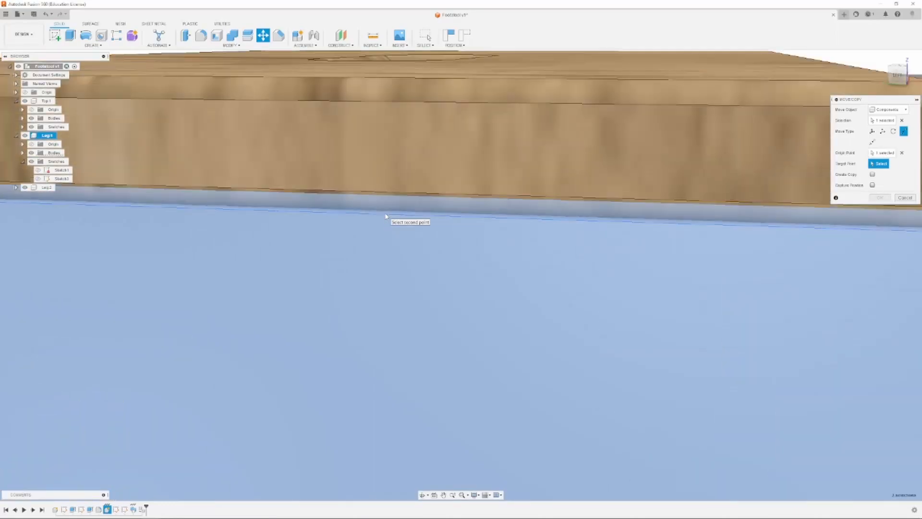
pyautogui.scroll(-5, 385, 217)
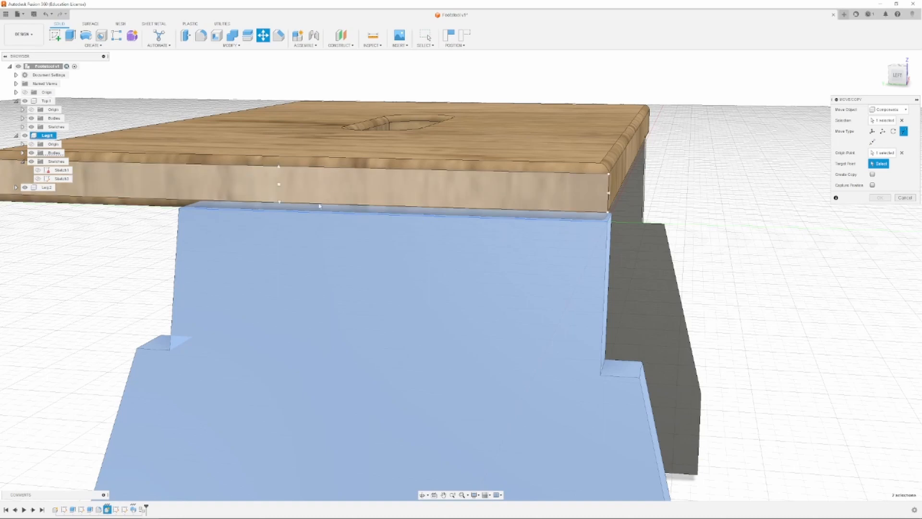
pyautogui.click(280, 202)
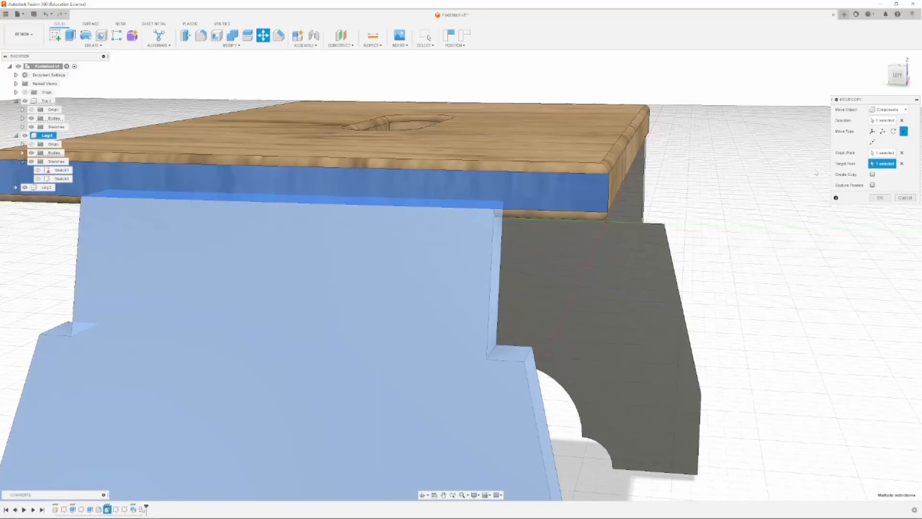
pyautogui.moveTo(906, 77)
pyautogui.mouseDown()
pyautogui.moveTo(902, 66)
pyautogui.moveTo(890, 78)
pyautogui.moveTo(899, 88)
pyautogui.moveTo(902, 73)
pyautogui.mouseUp()
pyautogui.click(879, 198)
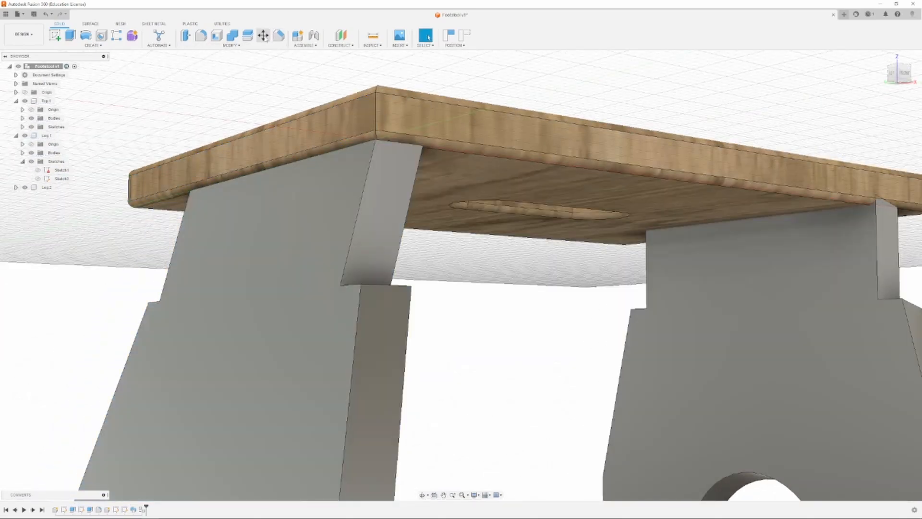
# - Move the tilted leg point to point from its upper edge's midpoint to the tabletop's lower end edge, hiding the leg temporarily to pick the target
pyautogui.click(263, 36)
pyautogui.click(295, 169)
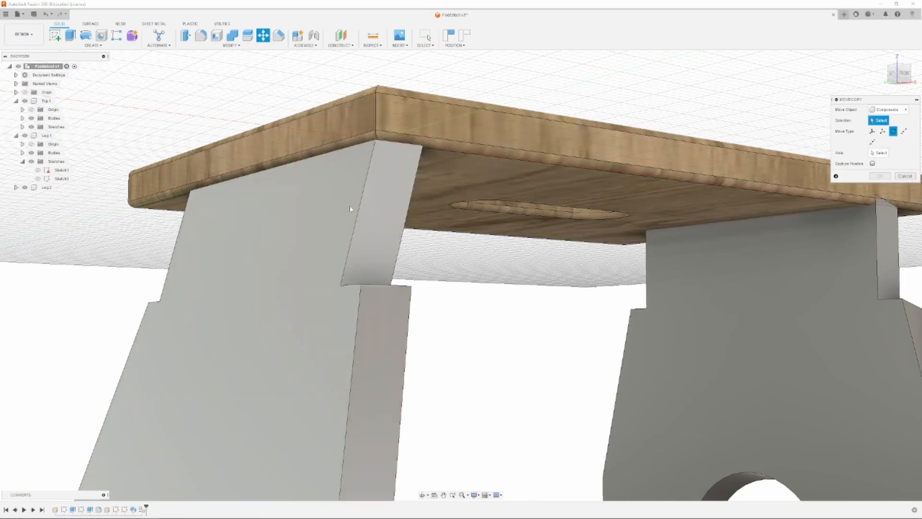
pyautogui.click(351, 207)
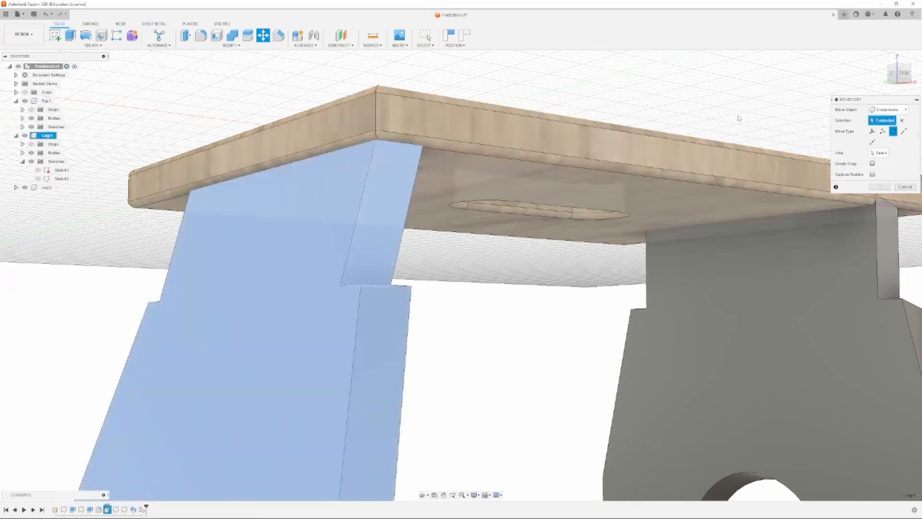
pyautogui.click(904, 131)
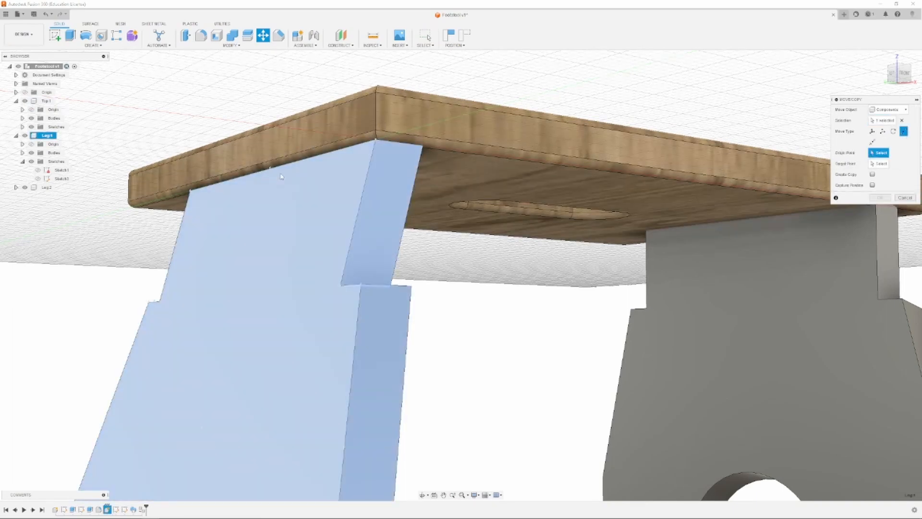
pyautogui.click(271, 173)
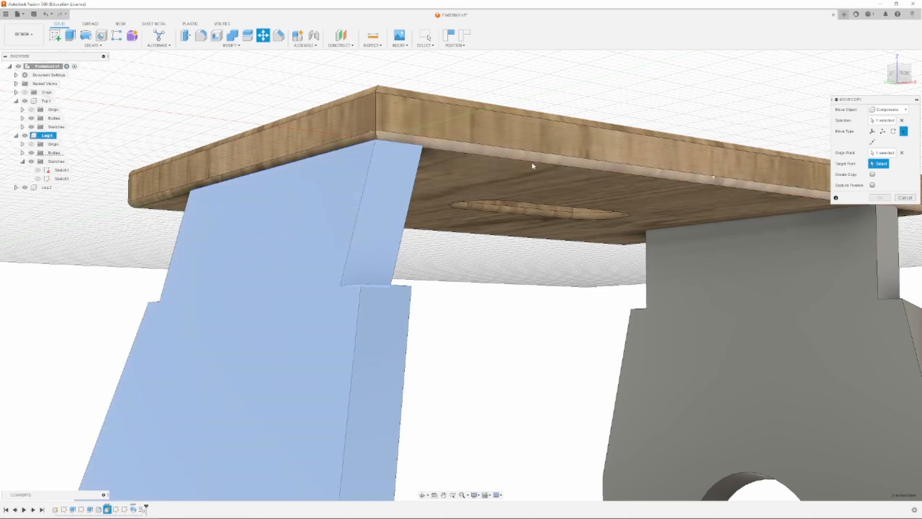
pyautogui.click(25, 136)
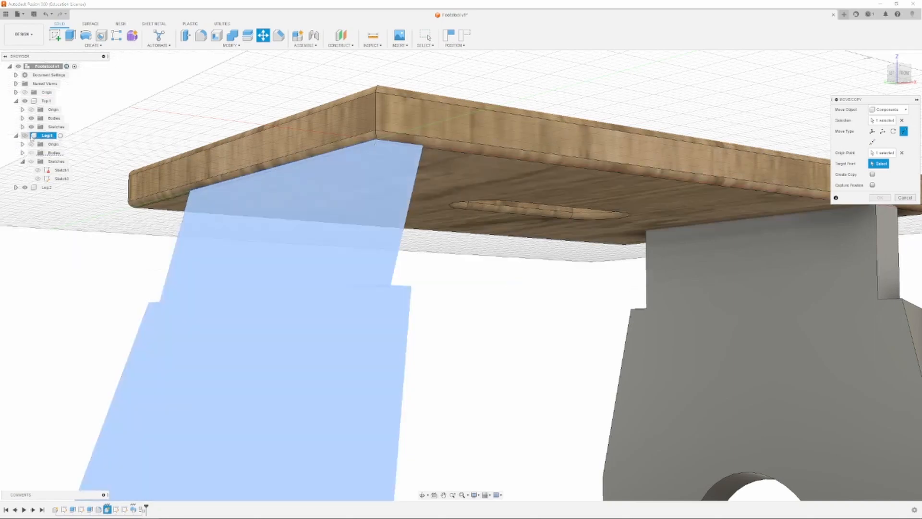
pyautogui.click(236, 185)
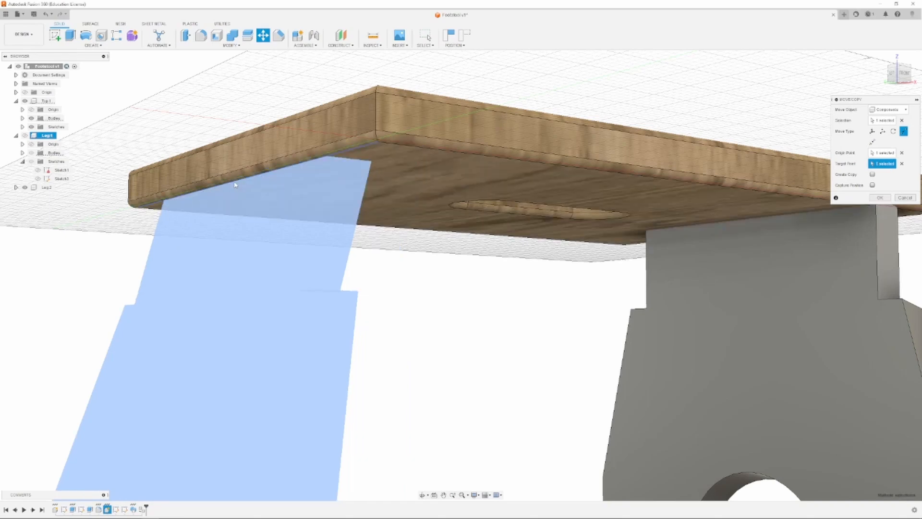
pyautogui.click(25, 135)
pyautogui.moveTo(905, 80)
pyautogui.mouseDown()
pyautogui.moveTo(915, 69)
pyautogui.moveTo(917, 82)
pyautogui.moveTo(896, 76)
pyautogui.mouseUp()
pyautogui.scroll(2, 678, 122)
pyautogui.scroll(-4, 634, 187)
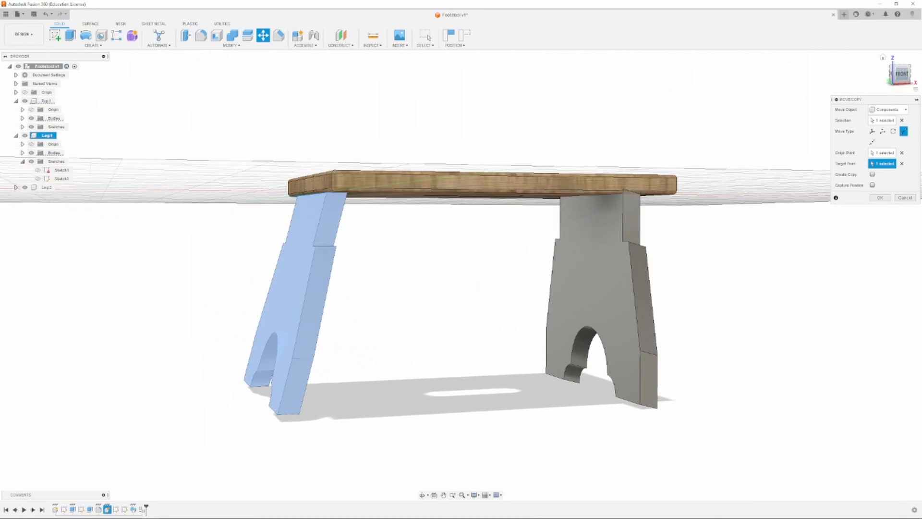
# - Lower the tilted leg and move it point to point from its outer upper edge's midpoint to the end edge of the tabletop's underside
pyautogui.click(883, 131)
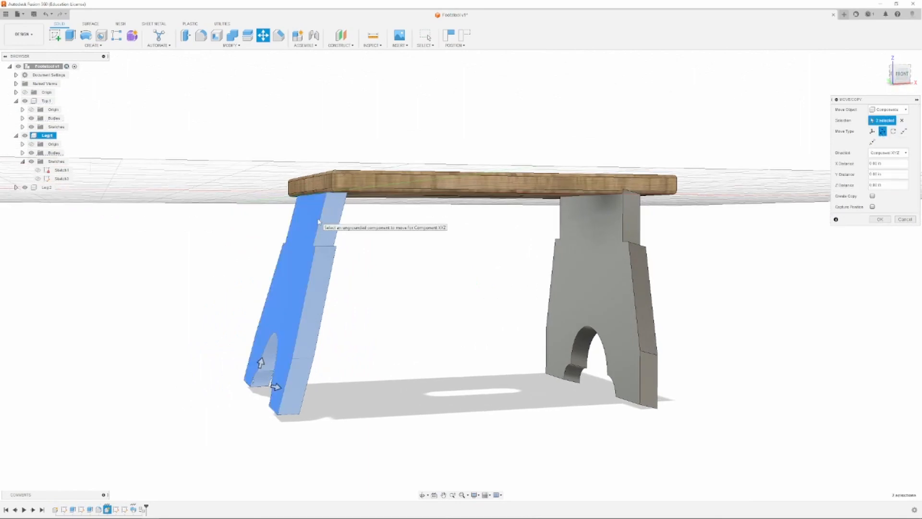
pyautogui.moveTo(260, 362); pyautogui.dragTo(250, 406)
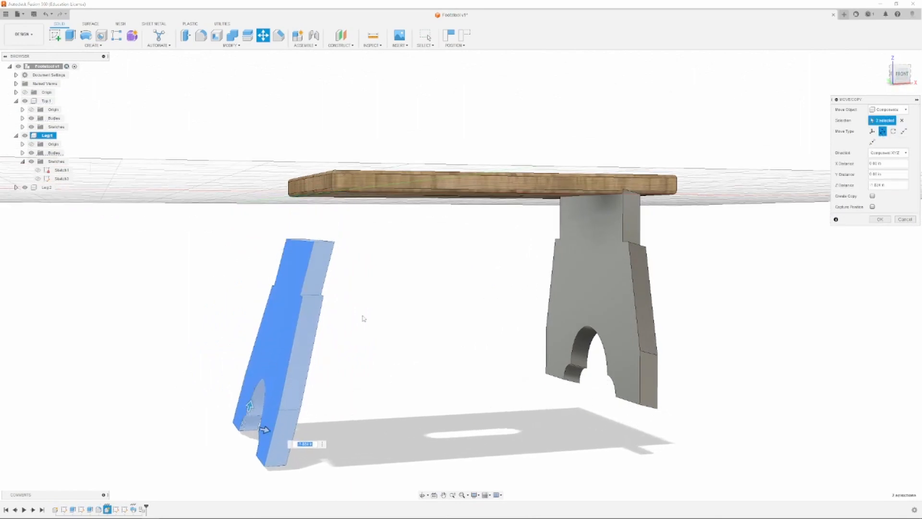
pyautogui.click(904, 131)
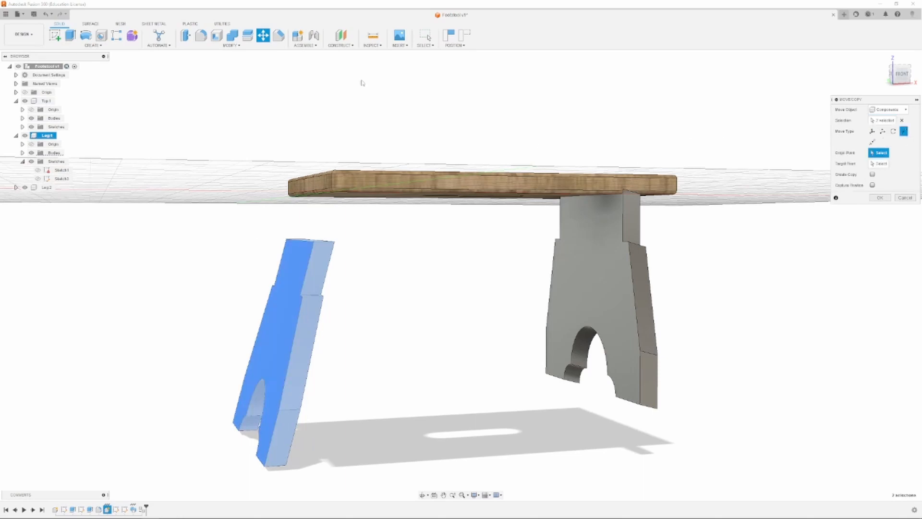
pyautogui.moveTo(899, 81); pyautogui.dragTo(913, 91)
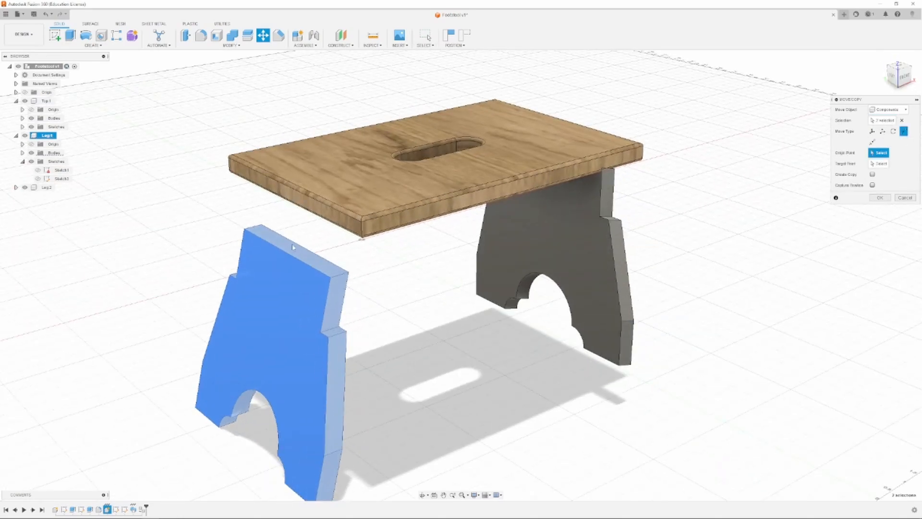
pyautogui.click(285, 255)
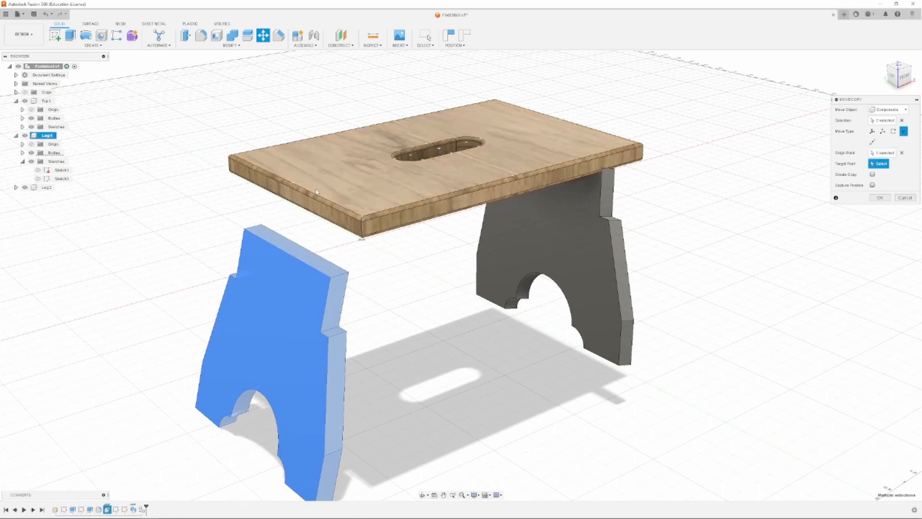
pyautogui.moveTo(897, 81); pyautogui.dragTo(894, 72)
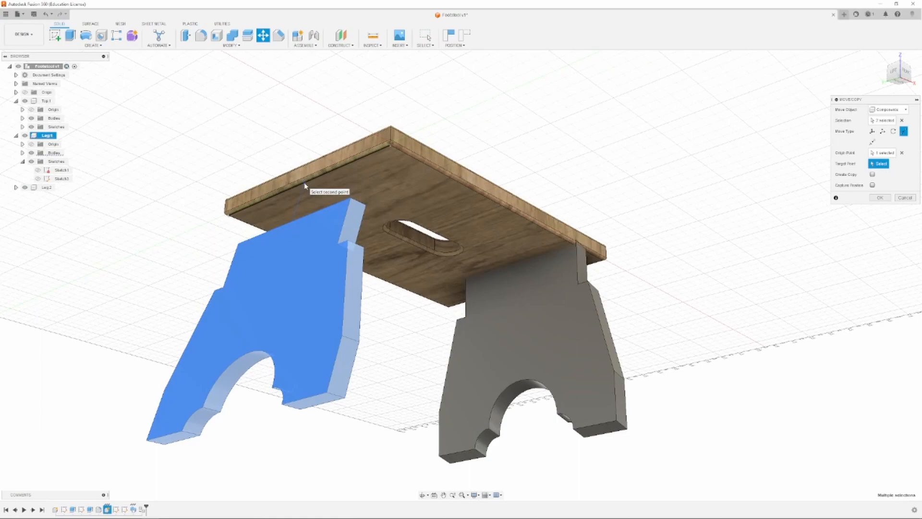
pyautogui.click(304, 186)
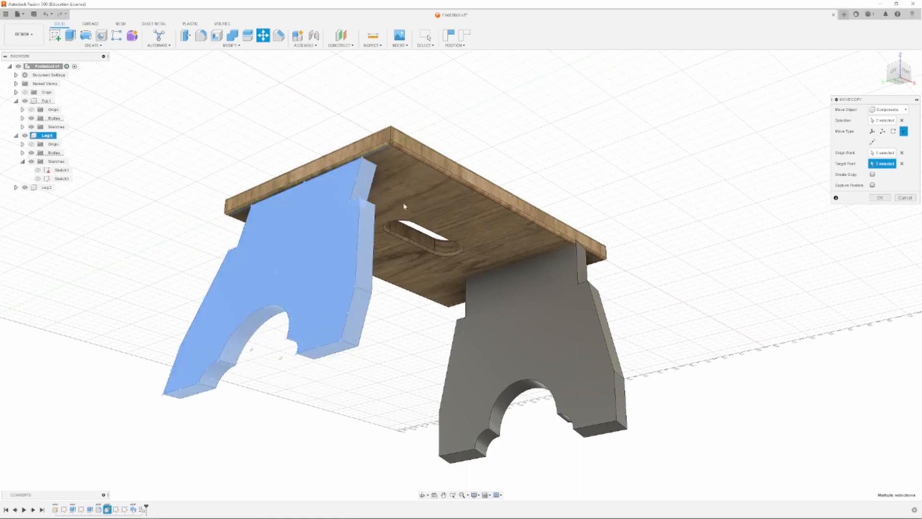
pyautogui.moveTo(897, 81); pyautogui.dragTo(879, 82)
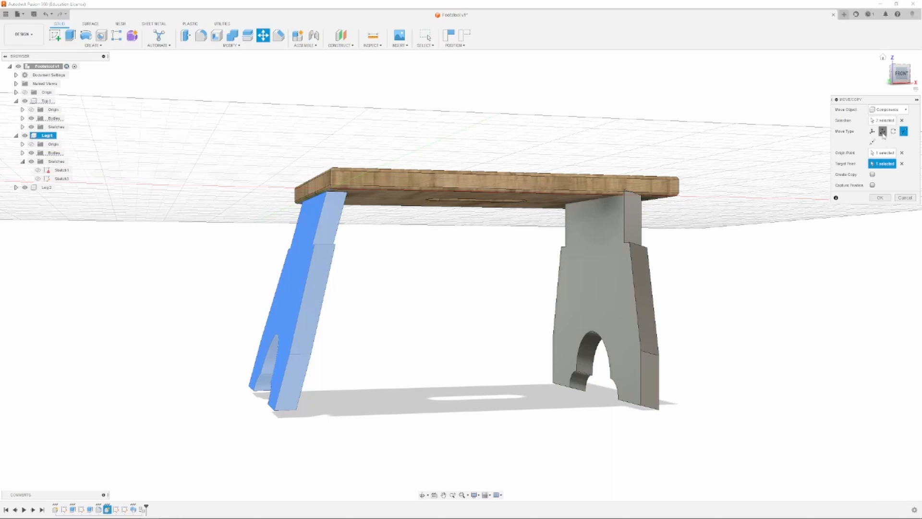
# - Move the tilted leg 2.125 in inward along the design's X axis, using the Design XYZ direction
pyautogui.click(883, 131)
pyautogui.click(297, 280)
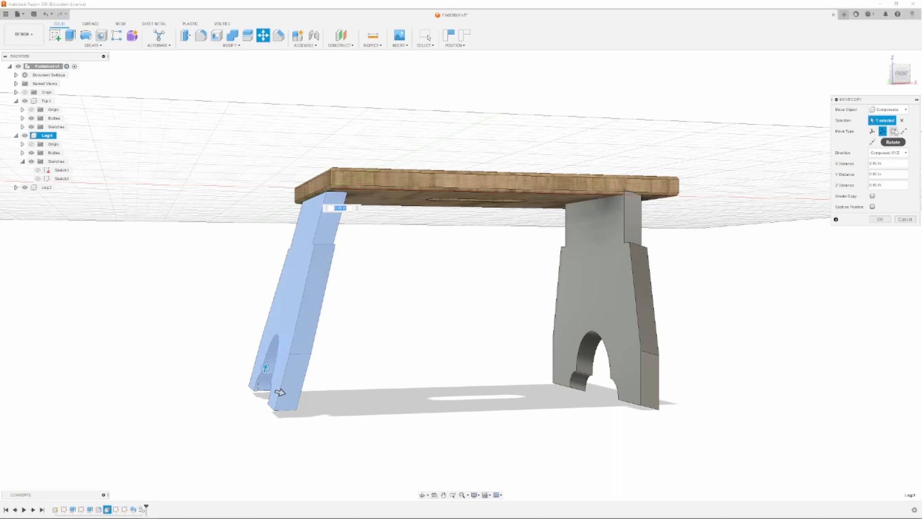
pyautogui.click(903, 153)
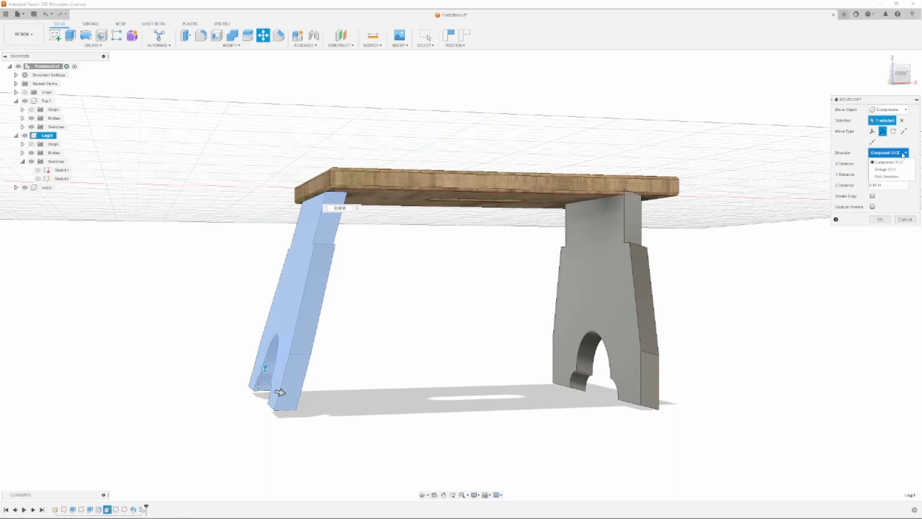
pyautogui.click(893, 169)
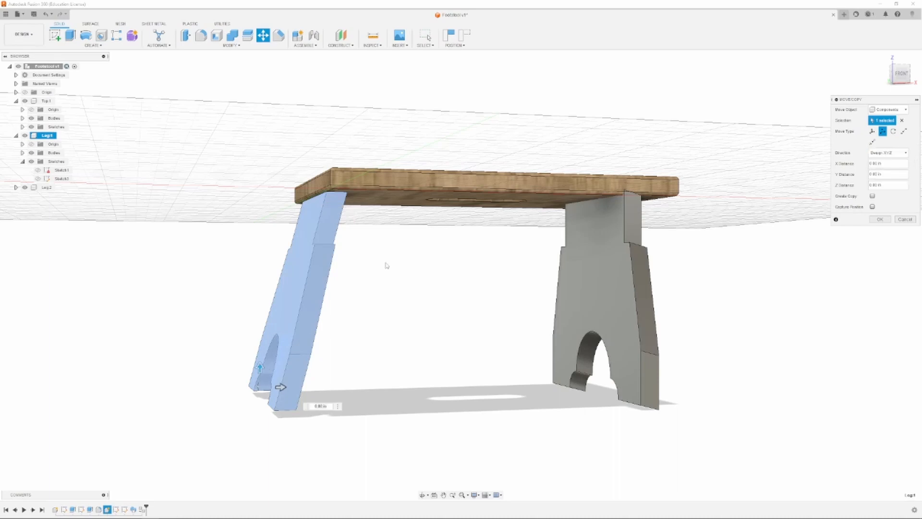
pyautogui.moveTo(281, 388); pyautogui.dragTo(328, 384)
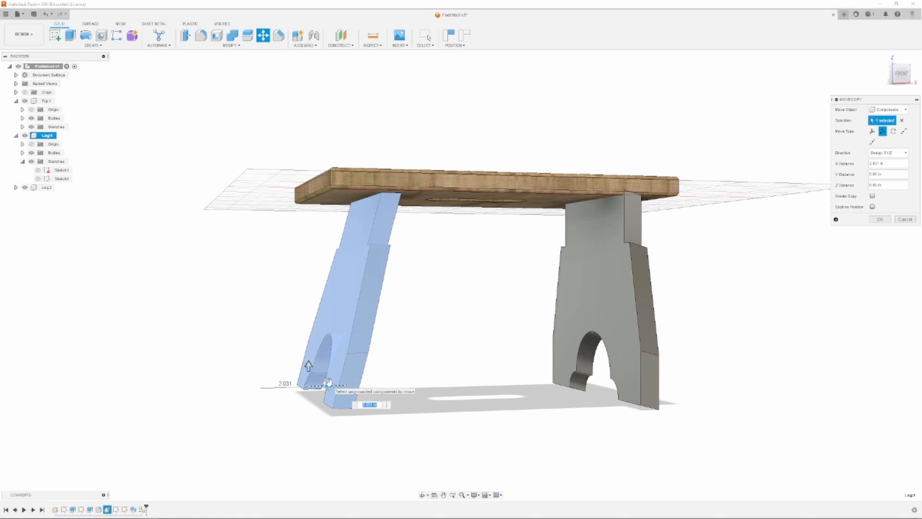
pyautogui.write('2')
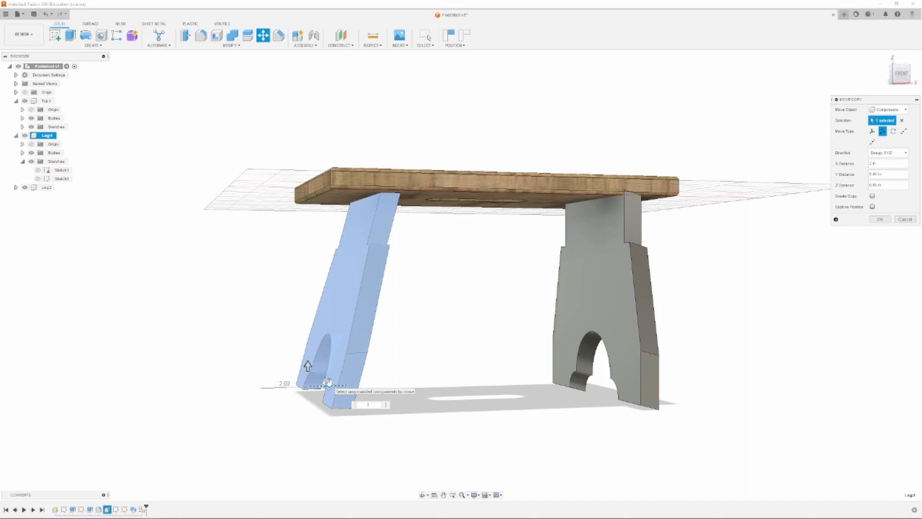
pyautogui.press('Return')
pyautogui.press('Return')
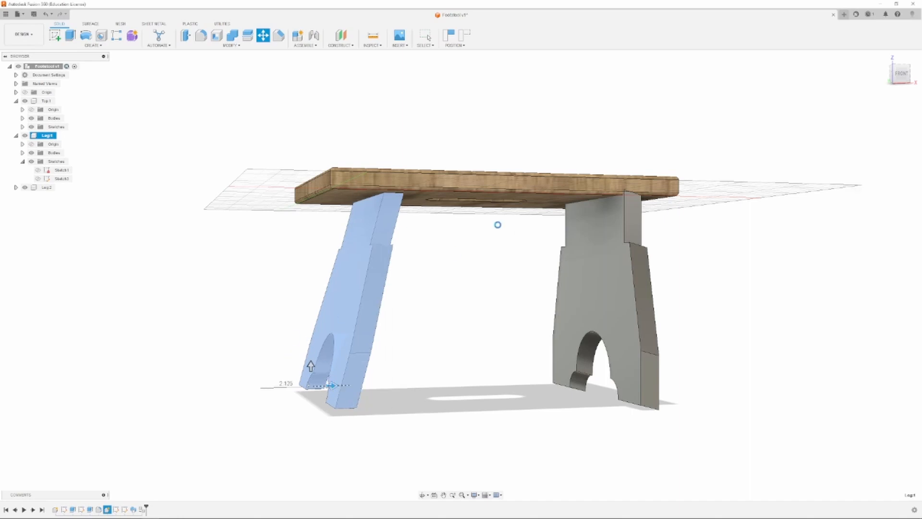
pyautogui.press('Escape')
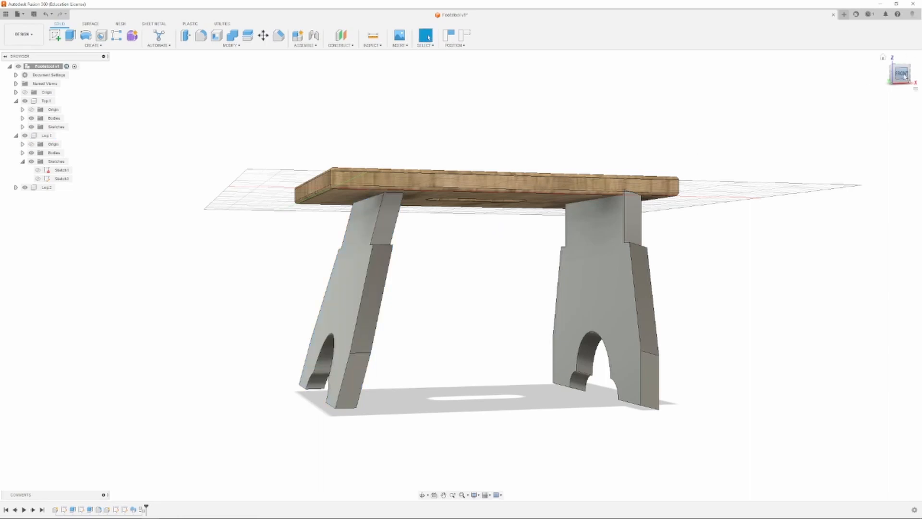
# - Lower the second leg below the top and rotate it -15 degrees around its outer upper edge so its foot splays outward
pyautogui.moveTo(461, 276)
pyautogui.keyDown('shift'); pyautogui.mouseDown(button='middle')
pyautogui.moveTo(480, 279)
pyautogui.moveTo(514, 317)
pyautogui.moveTo(519, 288)
pyautogui.moveTo(538, 322)
pyautogui.moveTo(533, 293)
pyautogui.moveTo(589, 272)
pyautogui.moveTo(582, 250)
pyautogui.moveTo(524, 257)
pyautogui.mouseUp(button='middle'); pyautogui.keyUp('shift')
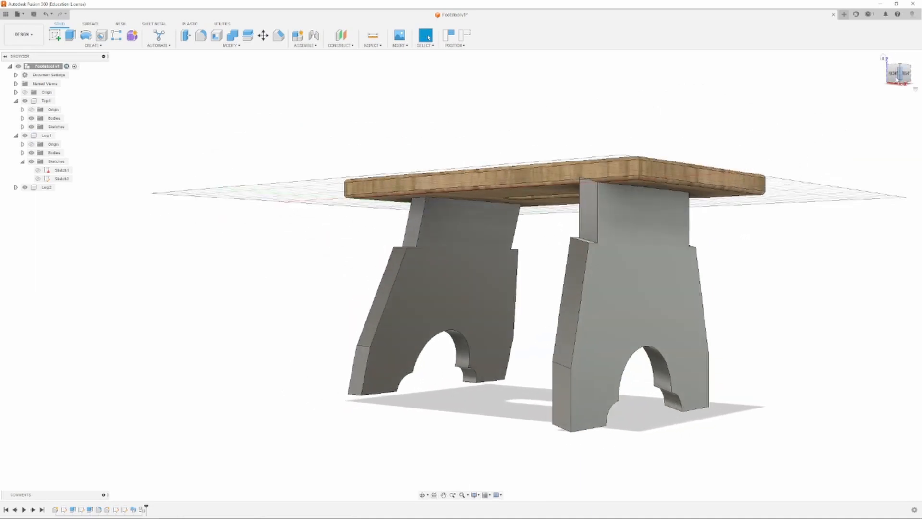
pyautogui.click(263, 35)
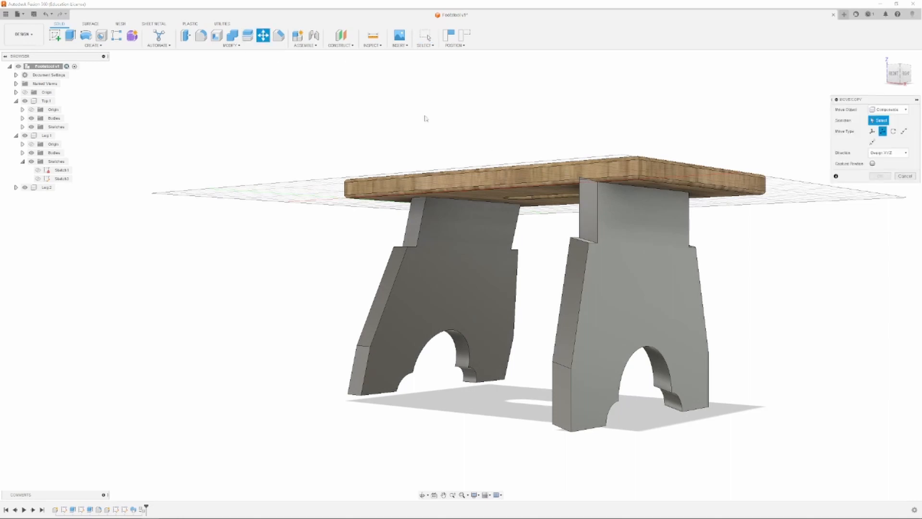
pyautogui.click(666, 249)
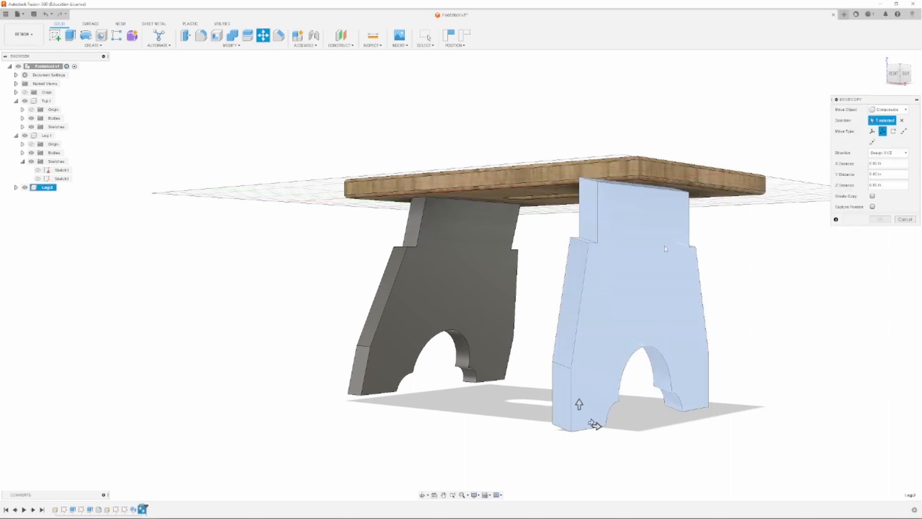
pyautogui.moveTo(579, 404); pyautogui.dragTo(580, 447)
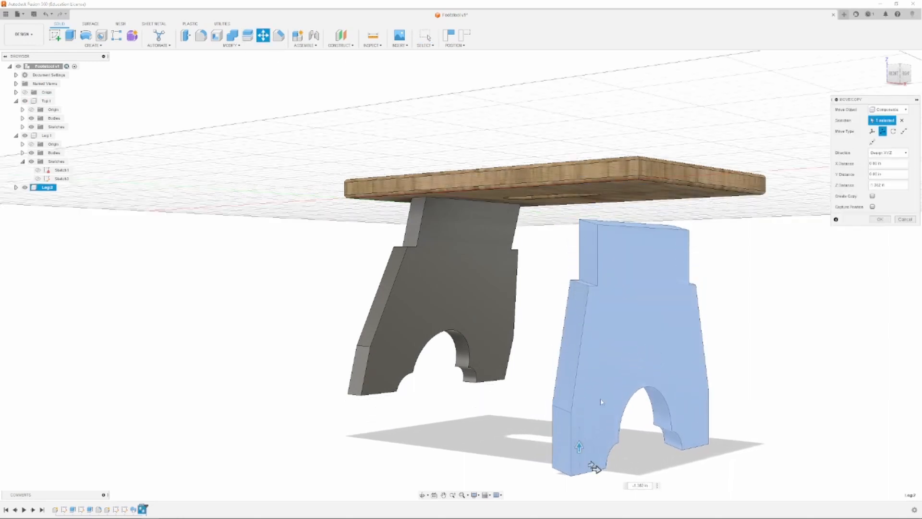
pyautogui.click(893, 131)
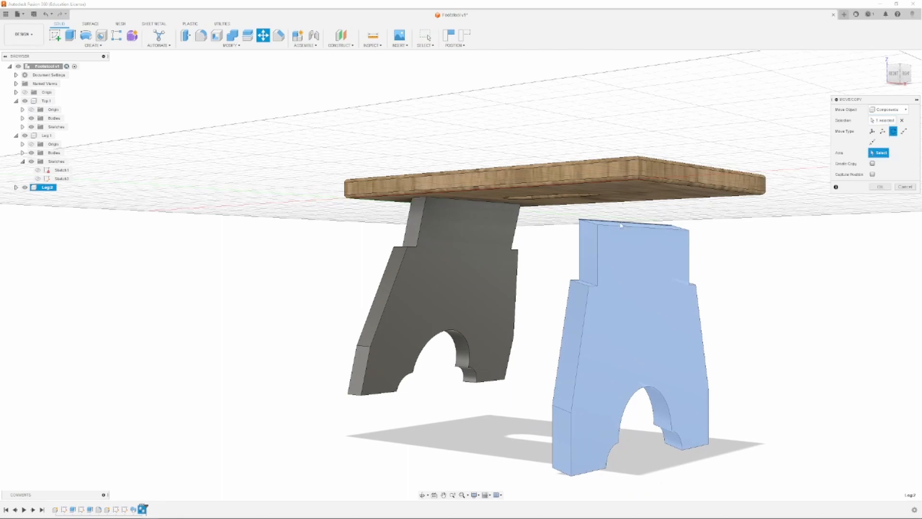
pyautogui.click(621, 224)
pyautogui.moveTo(620, 185); pyautogui.dragTo(613, 184)
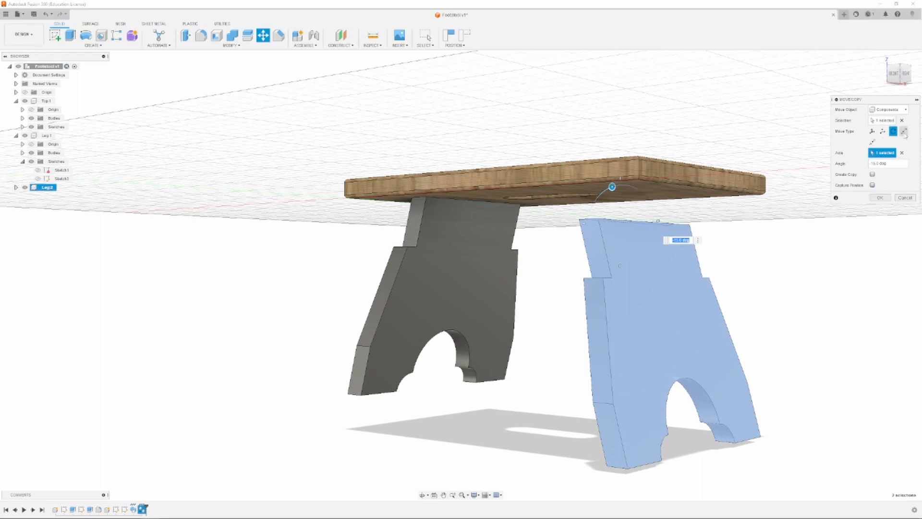
# - Move the second leg point to point from its outer upper edge's midpoint to the lower end edge of the tabletop
pyautogui.click(904, 132)
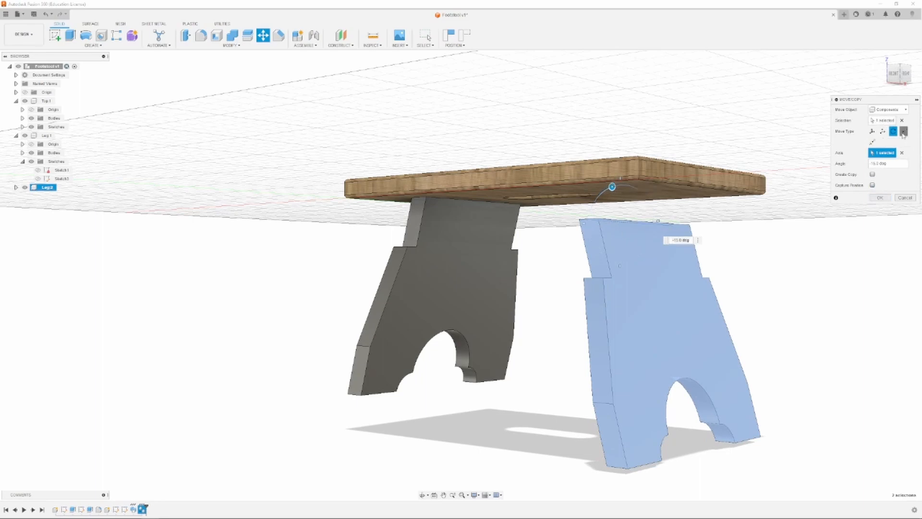
pyautogui.click(648, 225)
pyautogui.click(726, 199)
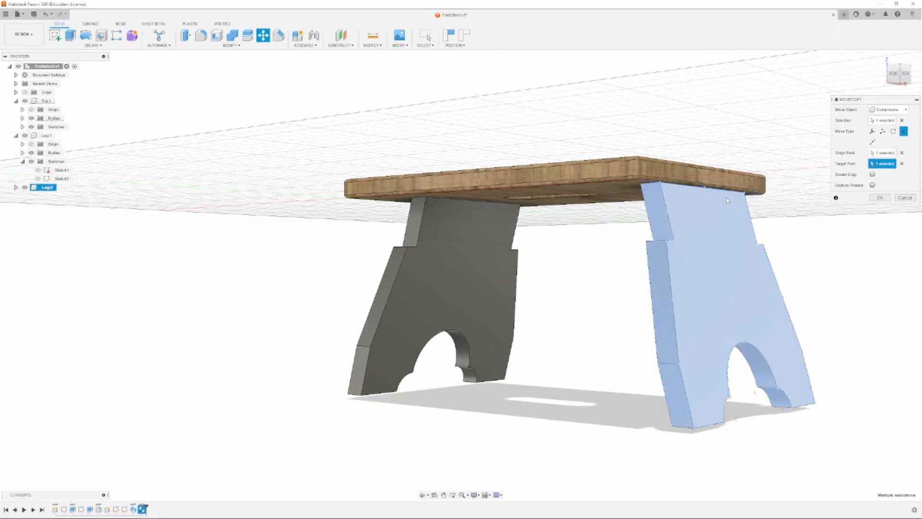
# - Try to move the second leg 2.125 in along X, and undo that move
pyautogui.click(883, 132)
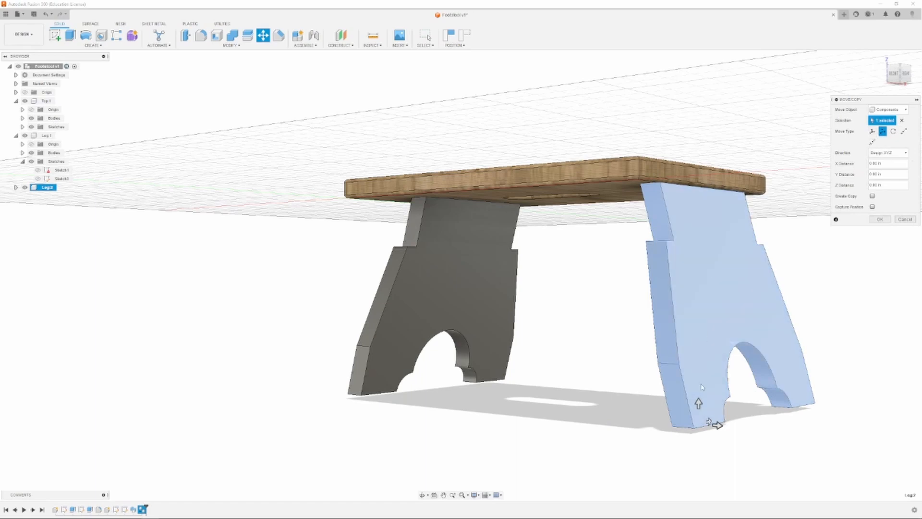
pyautogui.moveTo(715, 425); pyautogui.dragTo(635, 417)
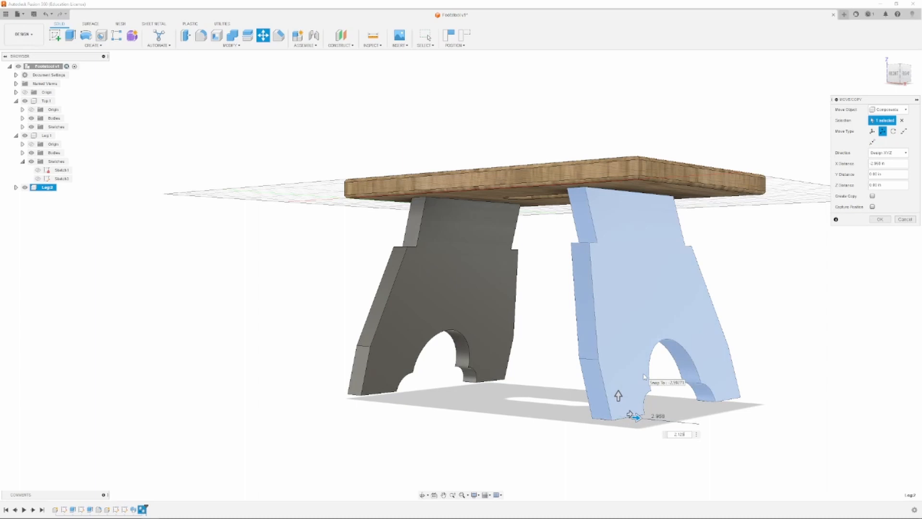
pyautogui.press('Return')
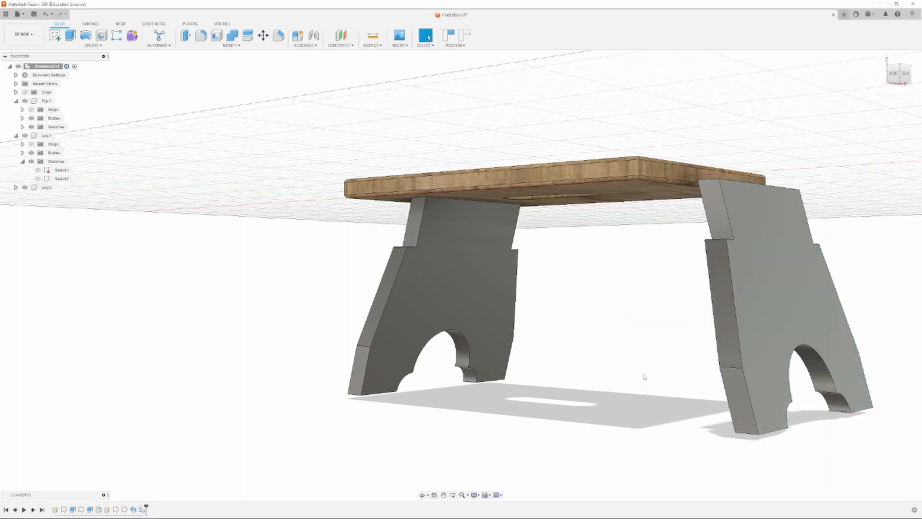
pyautogui.hotkey('ctrl', 'z')
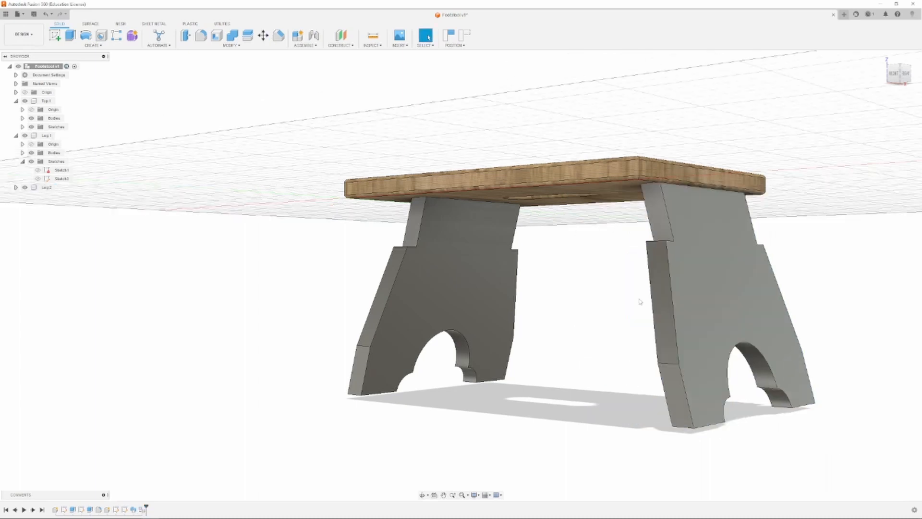
# - Move the second leg -2.125 in along X so it sits inward from its end of the tabletop
pyautogui.click(264, 36)
pyautogui.click(717, 214)
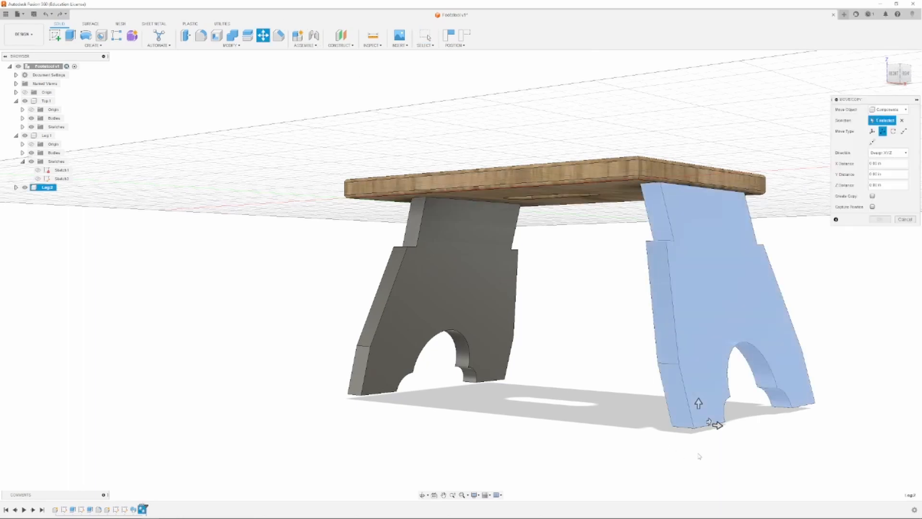
pyautogui.moveTo(716, 424)
pyautogui.mouseDown()
pyautogui.moveTo(678, 421)
pyautogui.moveTo(683, 399)
pyautogui.mouseUp()
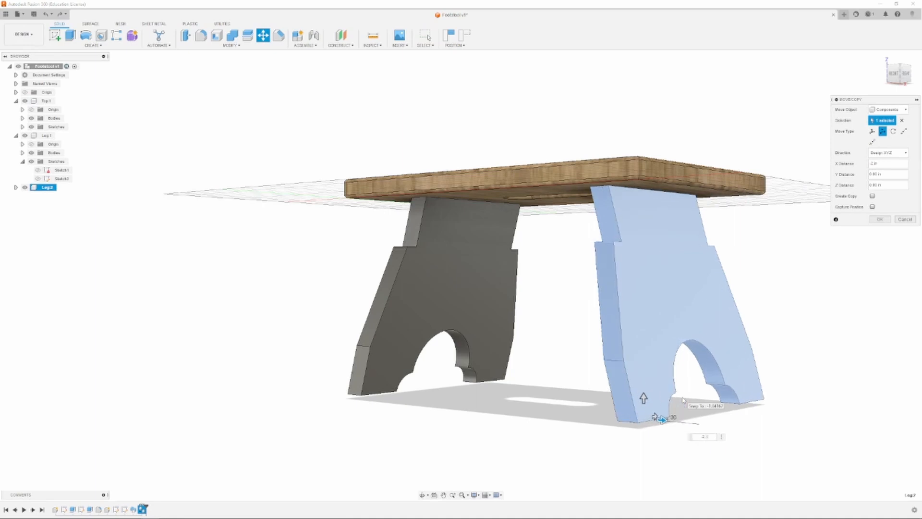
pyautogui.press('Return')
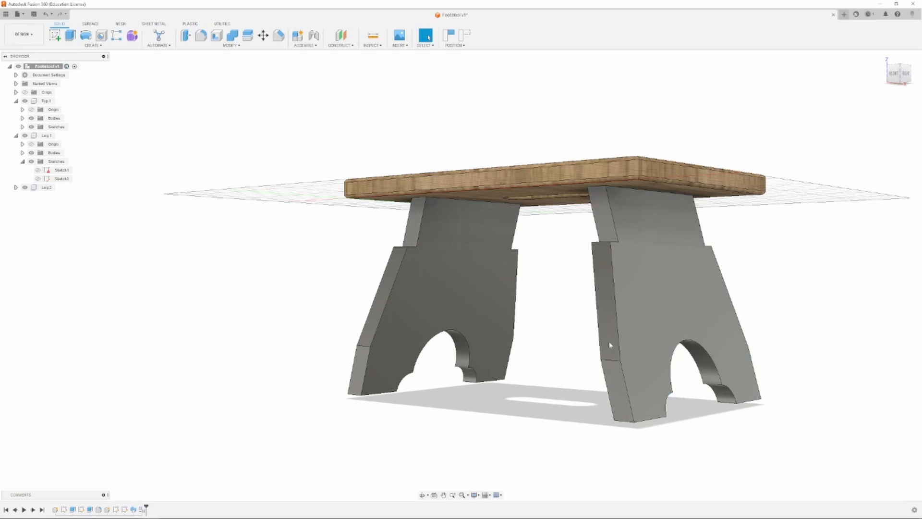
# - Apply the Oak, White physical material already used in the design to the whole footstool, covering both legs
pyautogui.moveTo(461, 273)
pyautogui.keyDown('shift'); pyautogui.mouseDown(button='middle')
pyautogui.moveTo(456, 264)
pyautogui.moveTo(461, 275)
pyautogui.mouseUp(button='middle'); pyautogui.keyUp('shift')
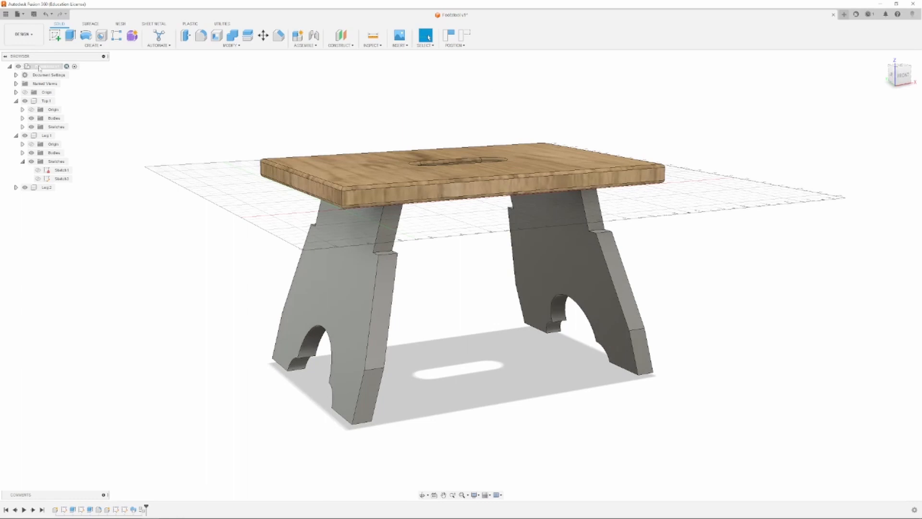
pyautogui.rightClick(43, 66)
pyautogui.click(61, 106)
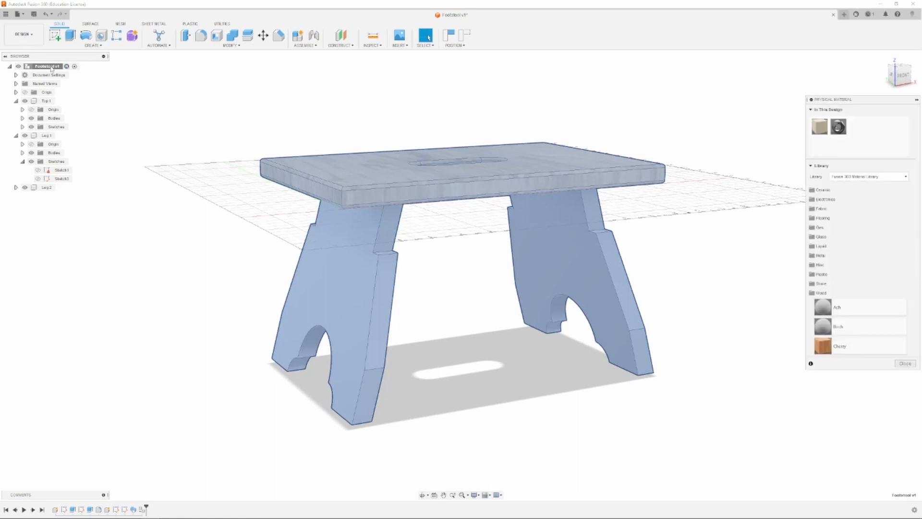
pyautogui.scroll(-3, 850, 328)
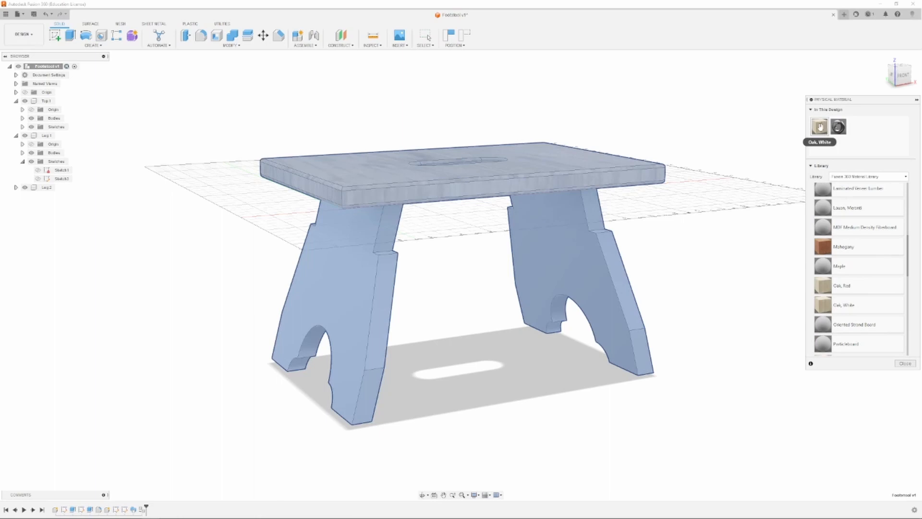
pyautogui.moveTo(820, 127); pyautogui.dragTo(377, 267)
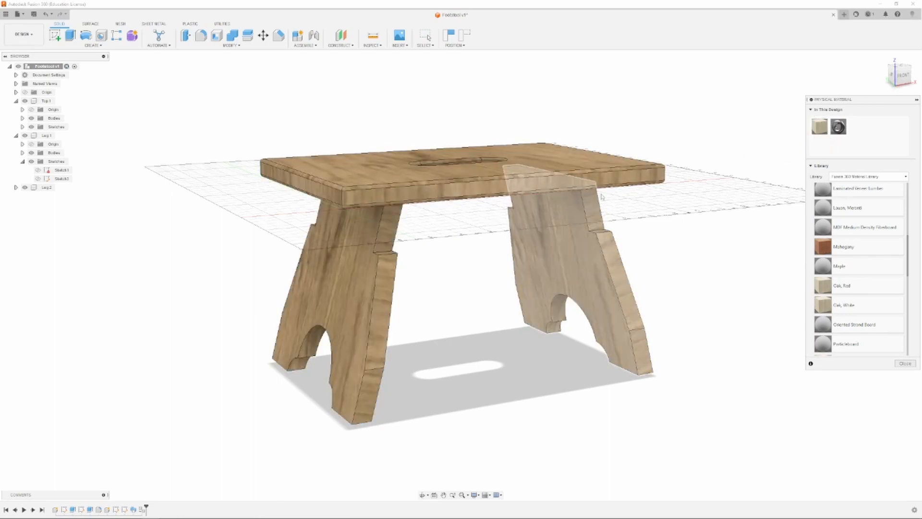
pyautogui.moveTo(900, 77); pyautogui.dragTo(885, 63)
pyautogui.keyDown('shift'); pyautogui.moveTo(461, 276); pyautogui.dragTo(504, 339, button='middle'); pyautogui.keyUp('shift')
pyautogui.click(900, 81)
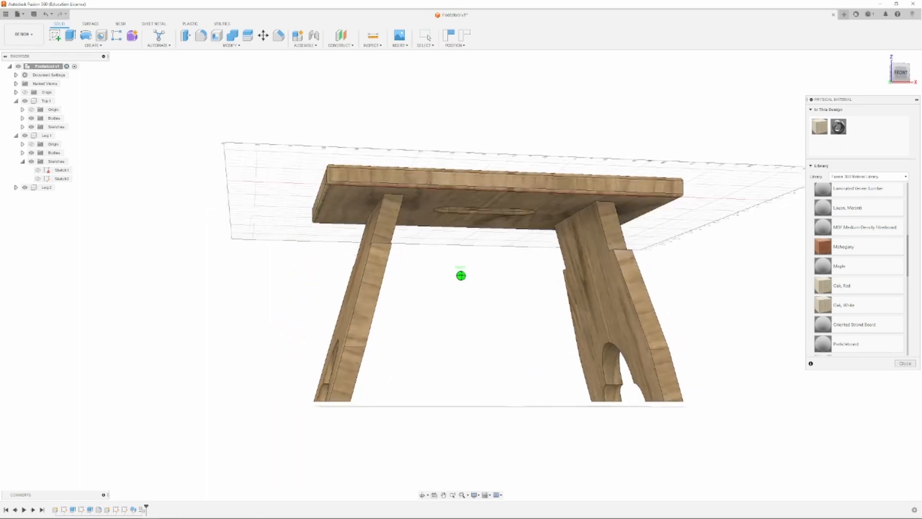
# - Create a new internal component named Rail under the footstool's root component
pyautogui.click(905, 363)
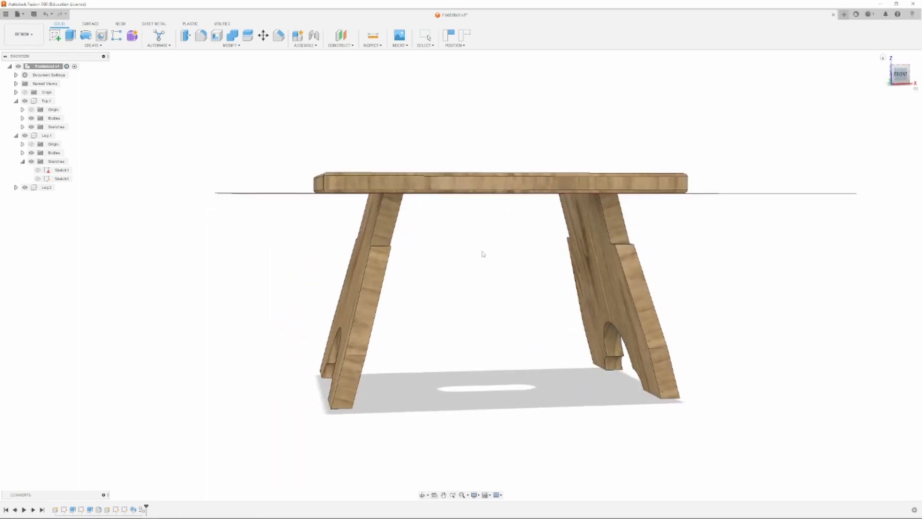
pyautogui.click(425, 35)
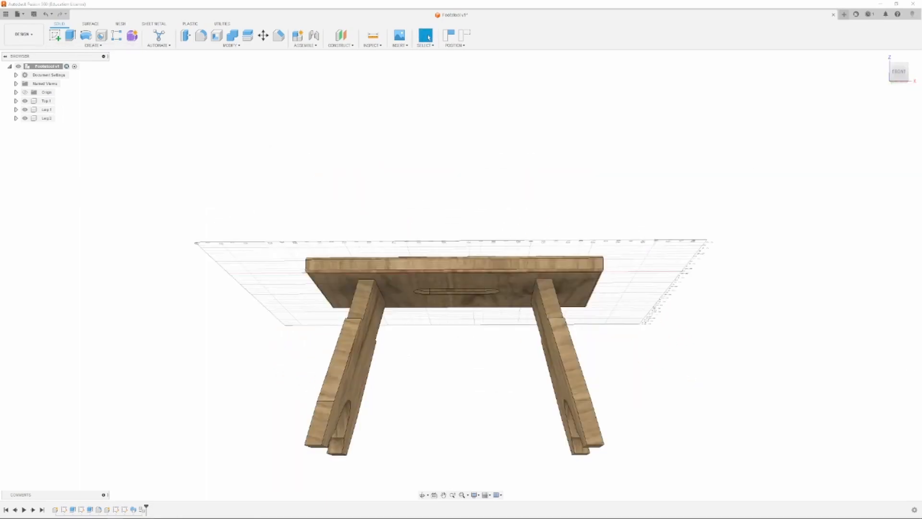
pyautogui.rightClick(54, 66)
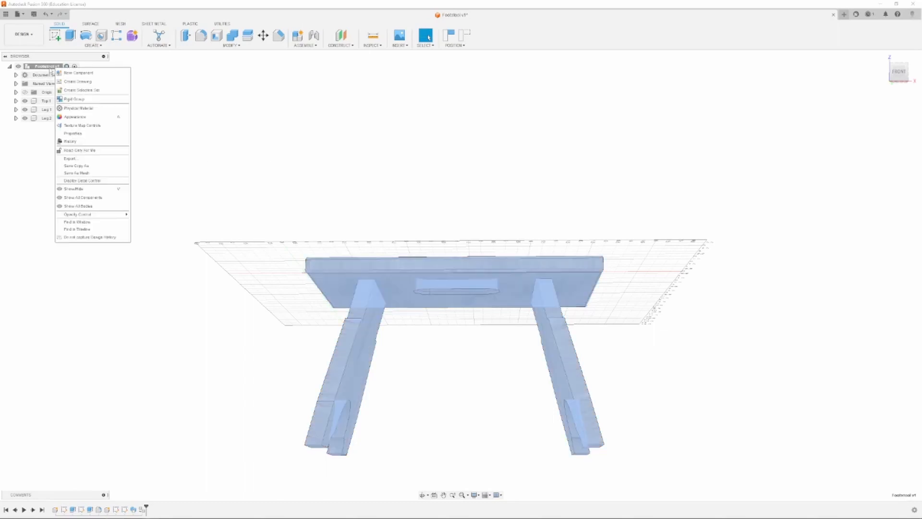
pyautogui.click(50, 69)
pyautogui.click(48, 68)
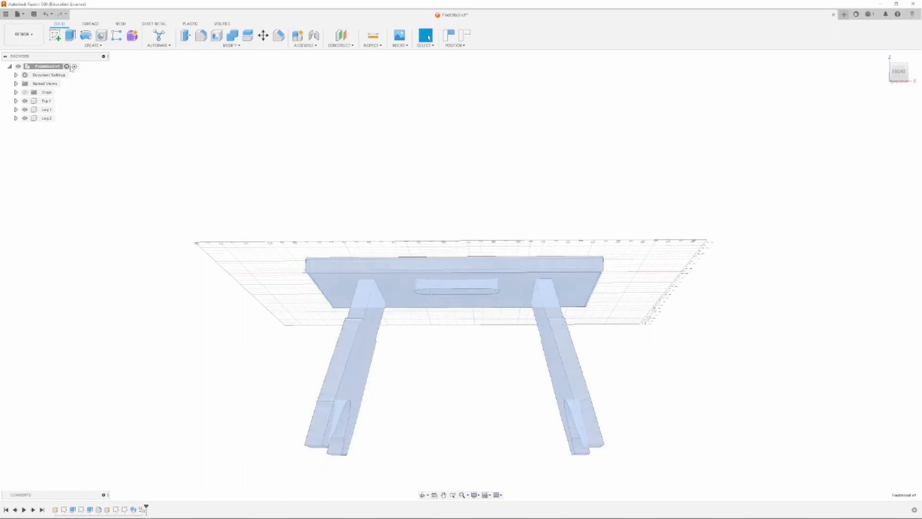
pyautogui.rightClick(49, 68)
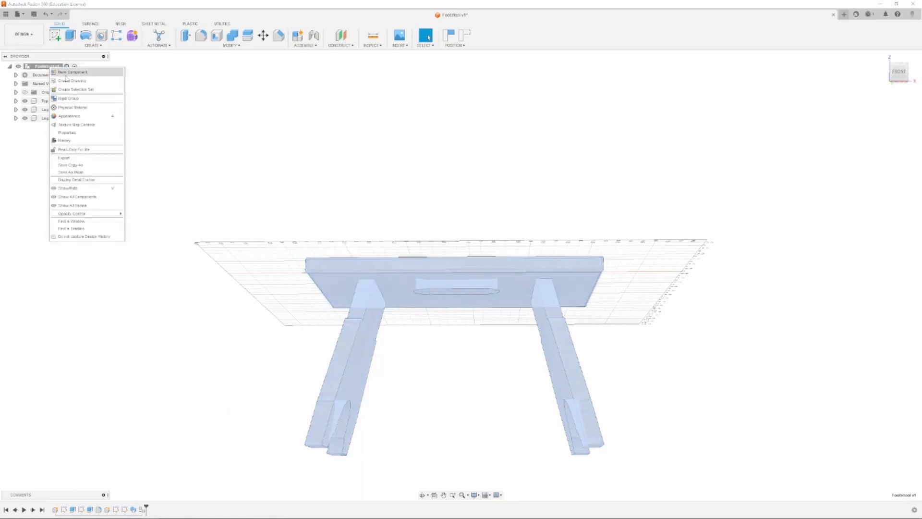
pyautogui.click(70, 73)
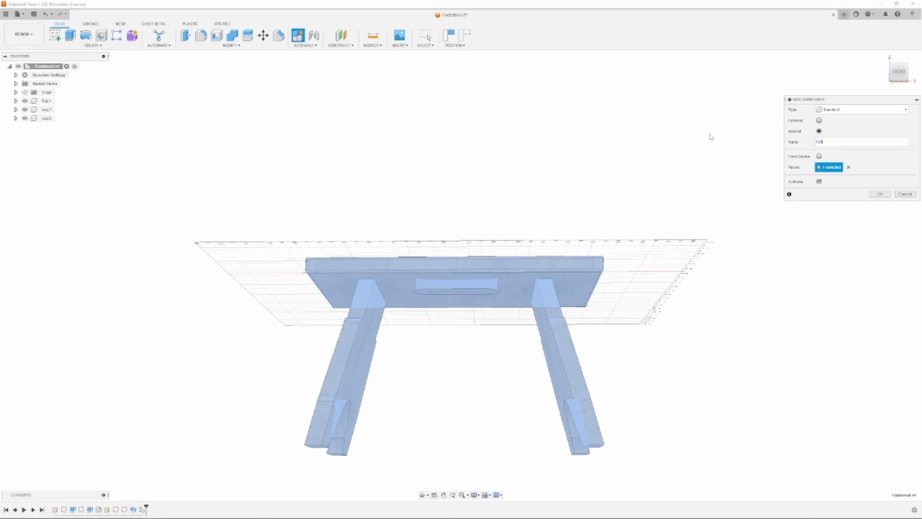
pyautogui.press('Return')
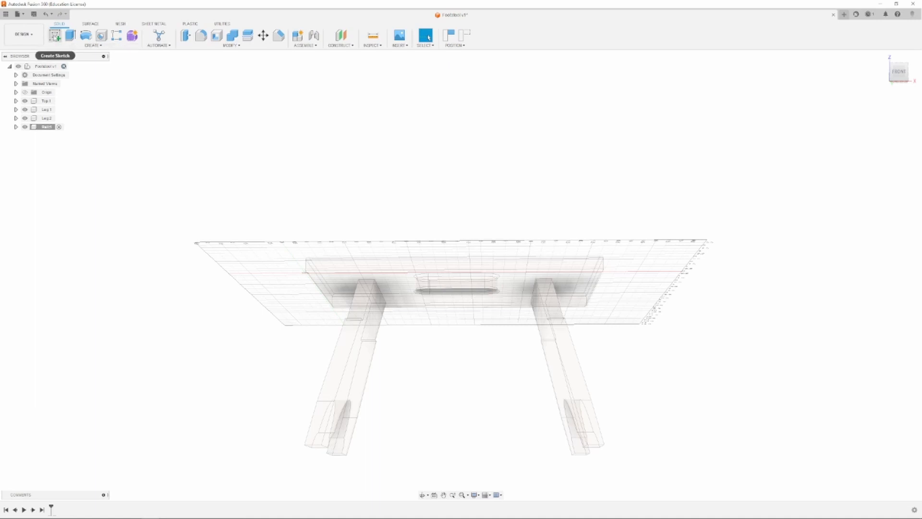
# - Start a sketch on the narrow upper front face of the first leg, capturing the moved components' current positions
pyautogui.click(55, 35)
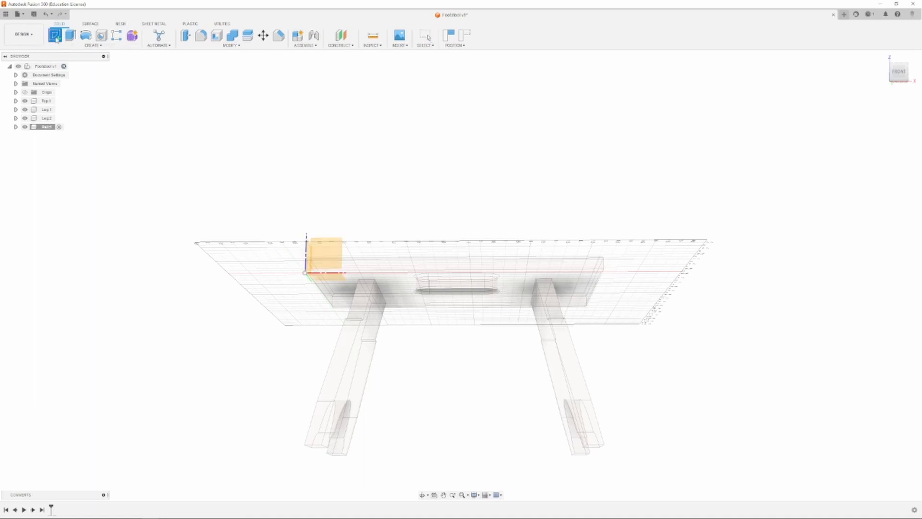
pyautogui.click(362, 310)
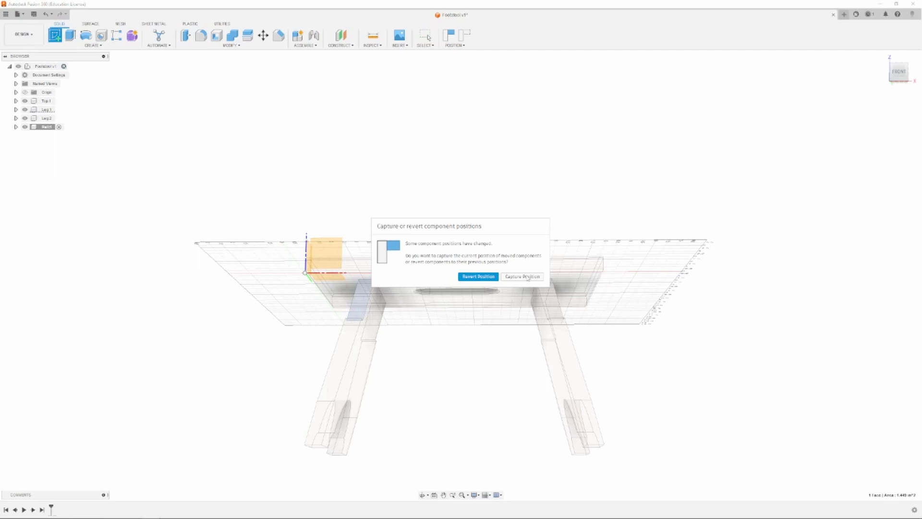
pyautogui.click(529, 278)
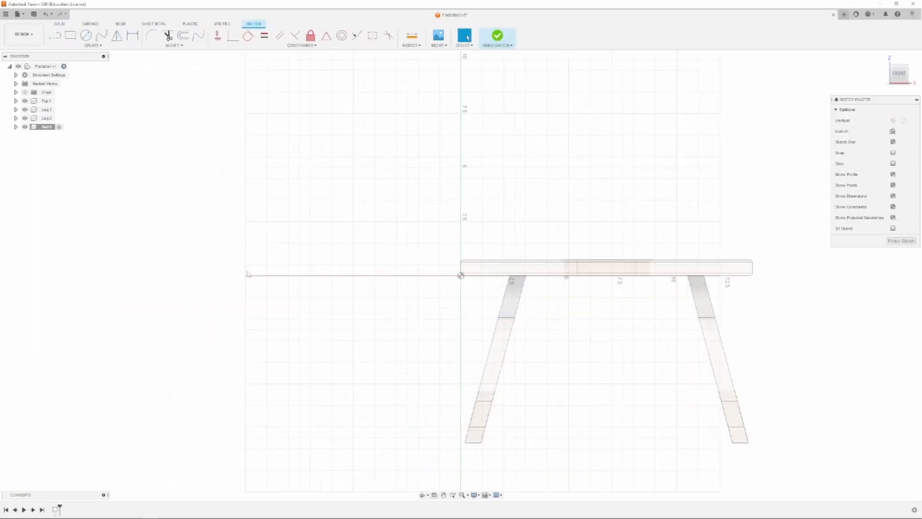
pyautogui.scroll(-3, 249, 275)
pyautogui.scroll(6, 521, 379)
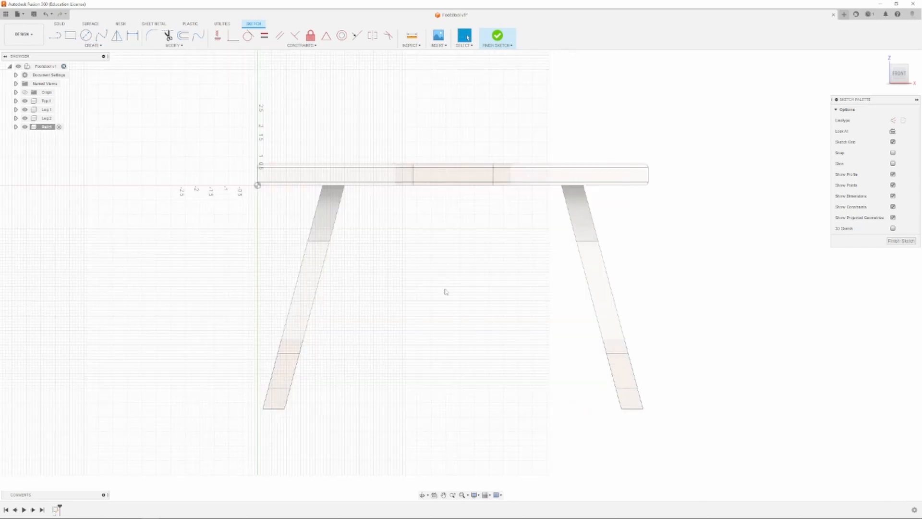
# - Draw a construction rectangle about 12.6 by 1.4 in from the origin, running along the tabletop's underside across both legs
pyautogui.click(70, 35)
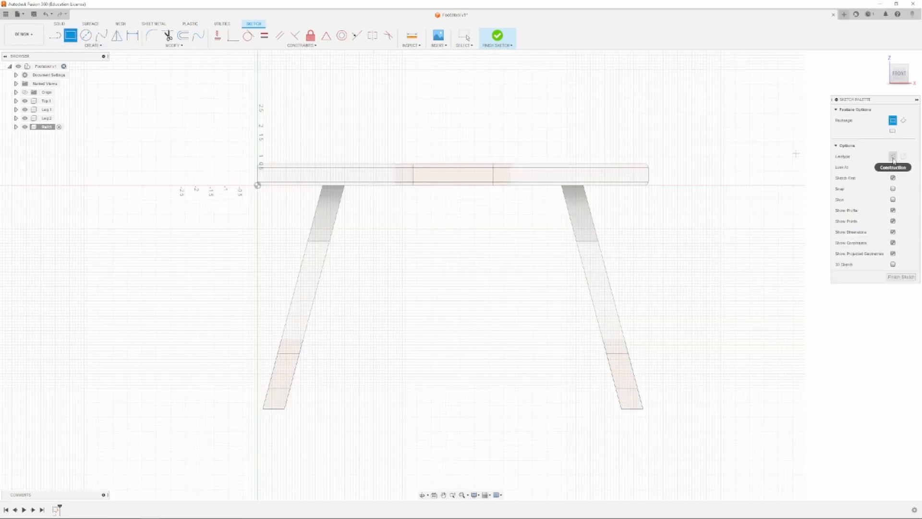
pyautogui.click(893, 156)
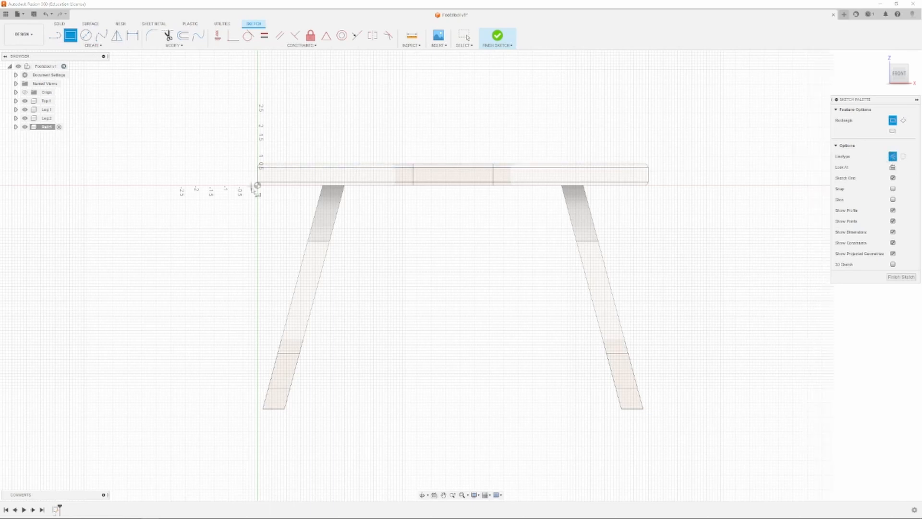
pyautogui.scroll(3, 259, 187)
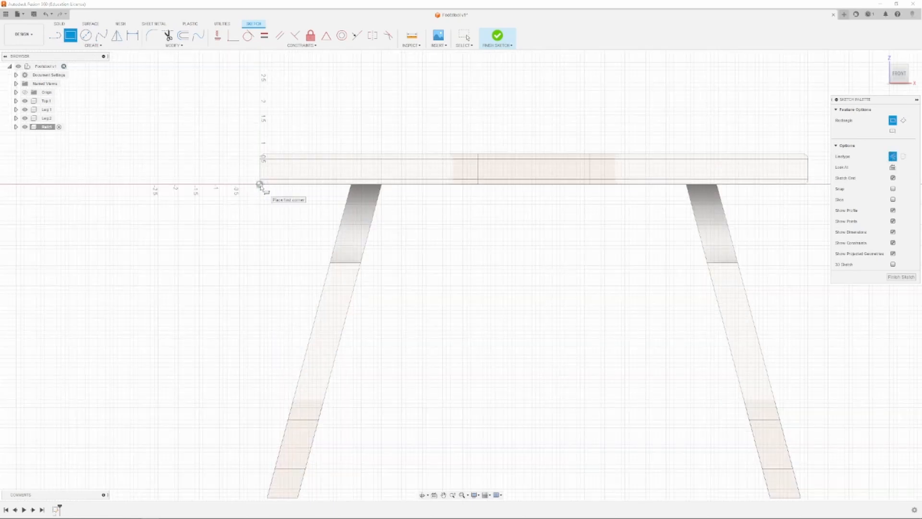
pyautogui.click(259, 185)
pyautogui.scroll(-2, 206, 225)
pyautogui.scroll(3, 216, 247)
pyautogui.scroll(-2, 216, 248)
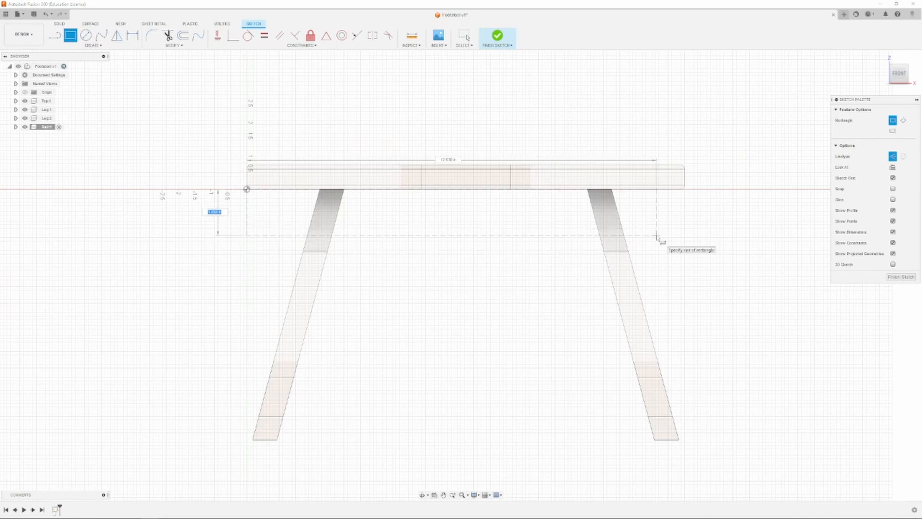
pyautogui.click(657, 236)
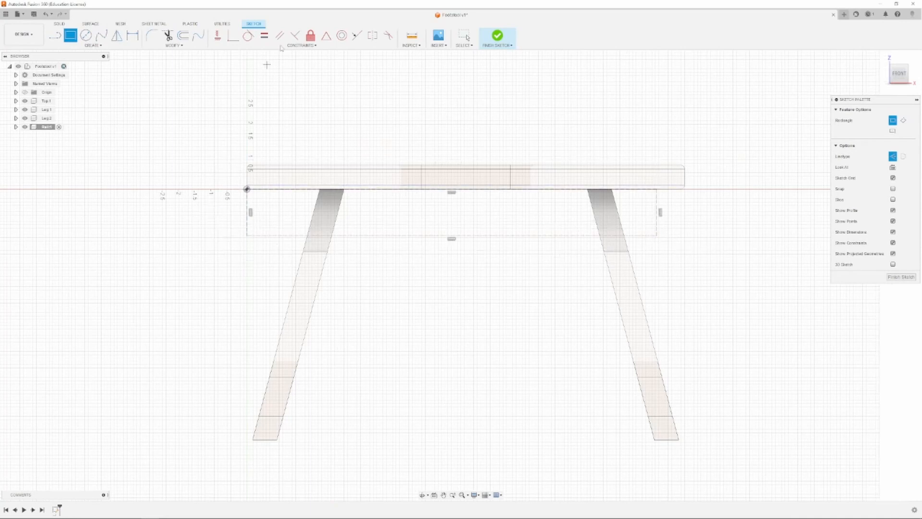
# - Constrain the rectangle's lower edge collinear with the first leg's shoulder and its far end collinear with the tabletop's end edge
pyautogui.click(357, 36)
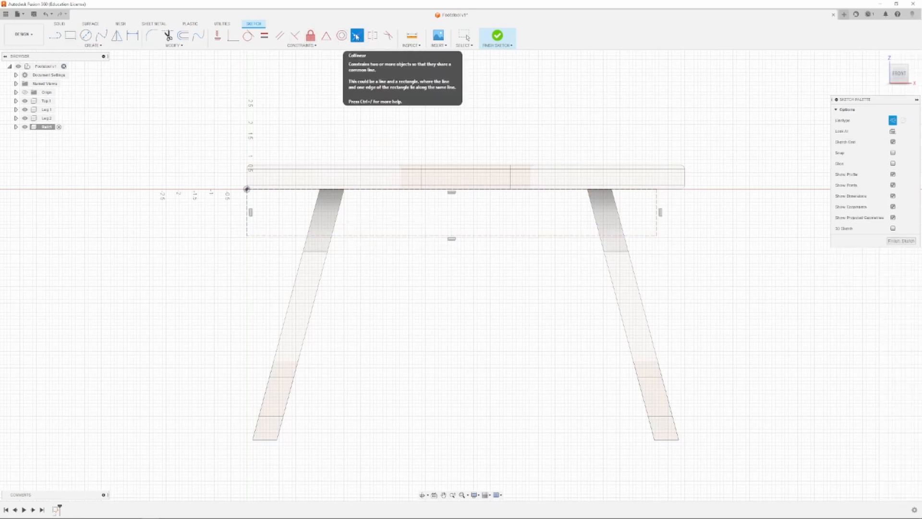
pyautogui.click(351, 236)
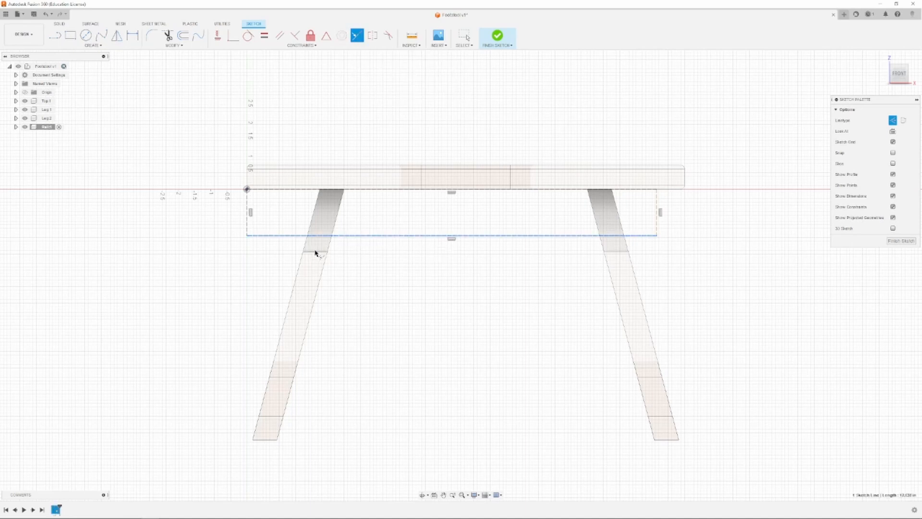
pyautogui.click(315, 252)
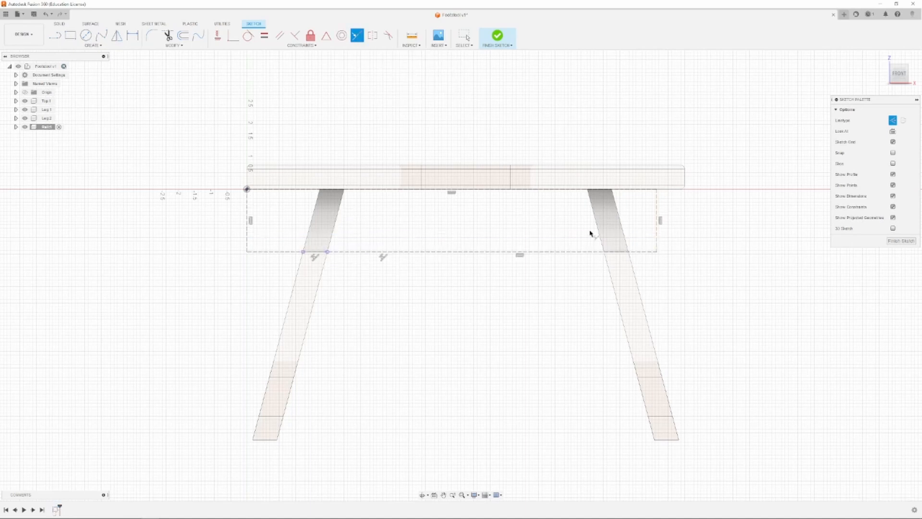
pyautogui.click(657, 238)
pyautogui.click(686, 177)
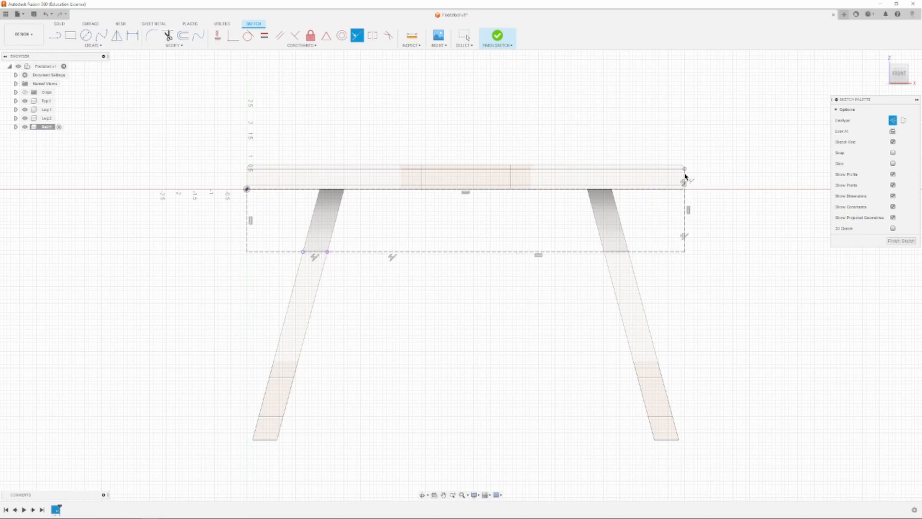
pyautogui.scroll(-1, 474, 232)
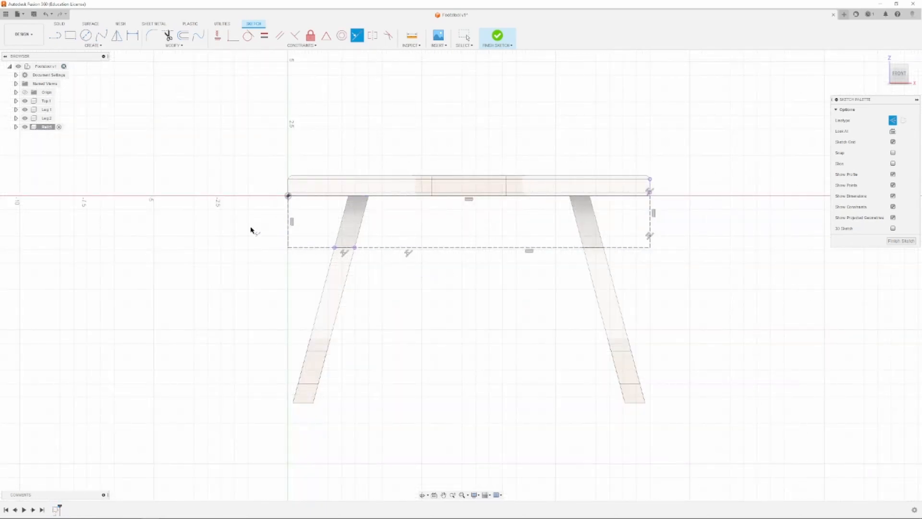
pyautogui.scroll(-1, 309, 249)
pyautogui.scroll(2, 344, 232)
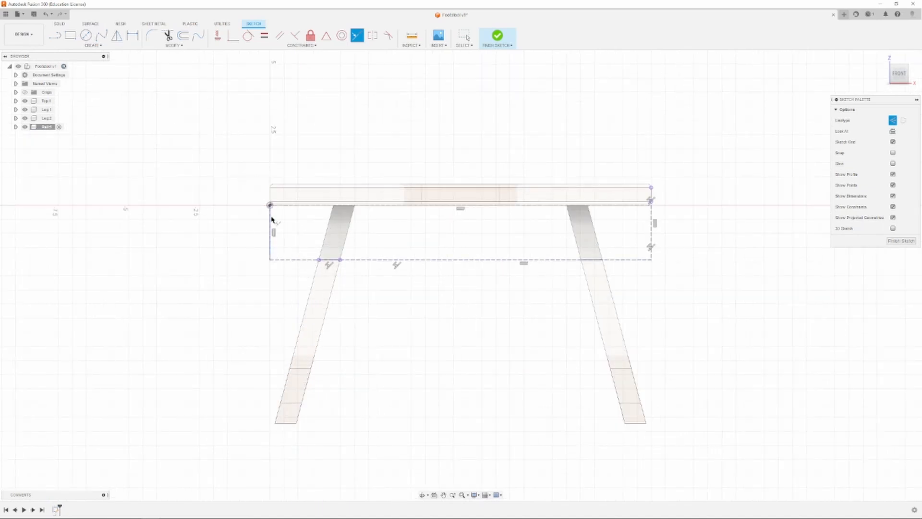
# - Draw a 1.5 in diameter circle inside the rectangle and place it between the origin end and the first leg
pyautogui.press('c')
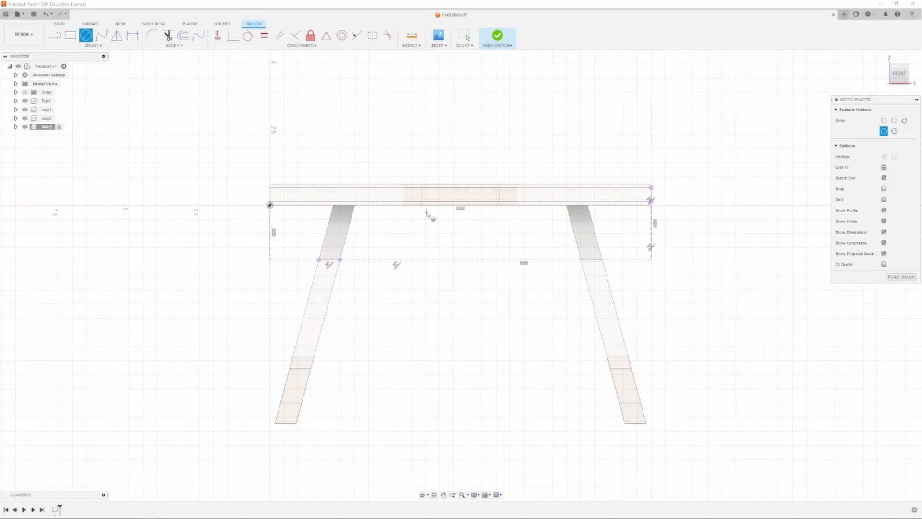
pyautogui.click(315, 223)
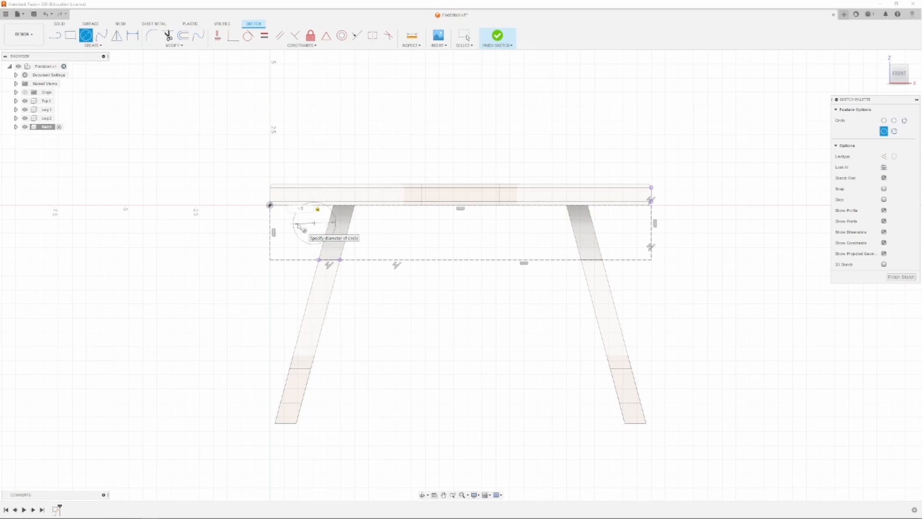
pyautogui.press('Return')
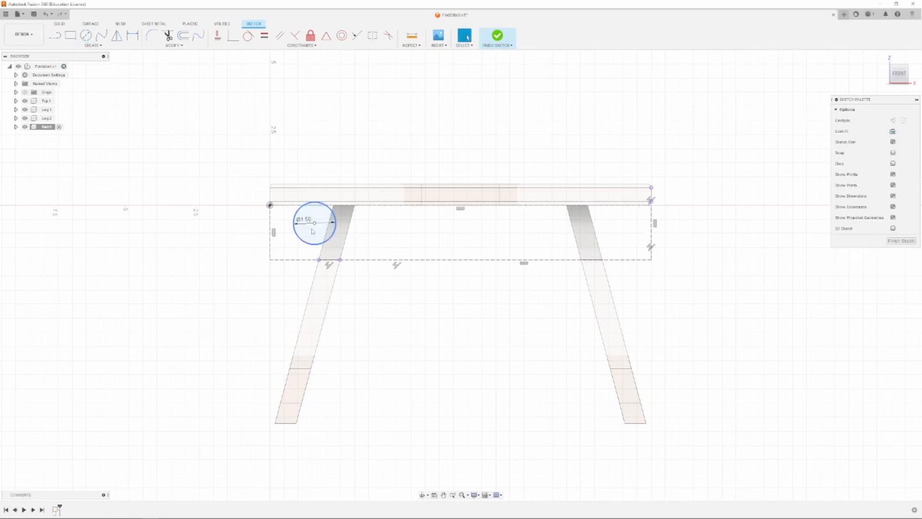
pyautogui.moveTo(315, 225); pyautogui.dragTo(303, 230)
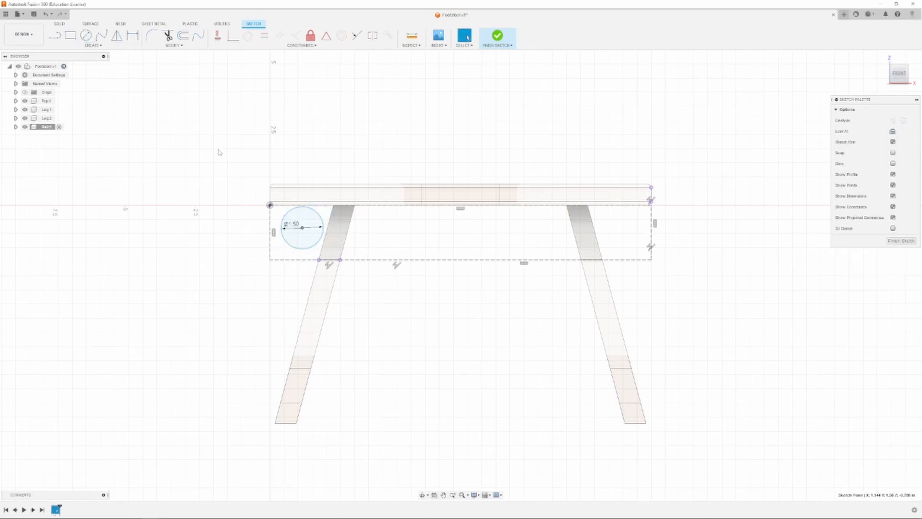
# - Make the circle tangent to the rectangle's lower edge and to its vertical edge at the origin end
pyautogui.click(304, 252)
pyautogui.click(249, 36)
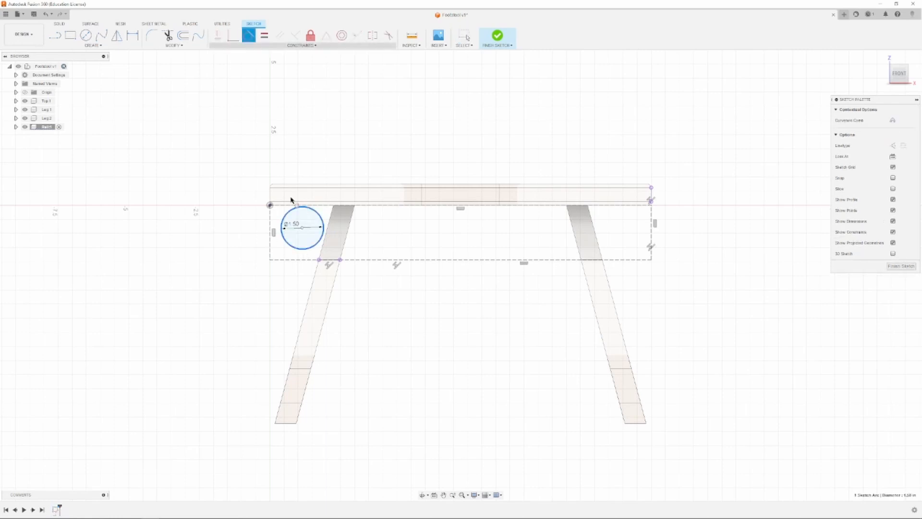
pyautogui.click(295, 260)
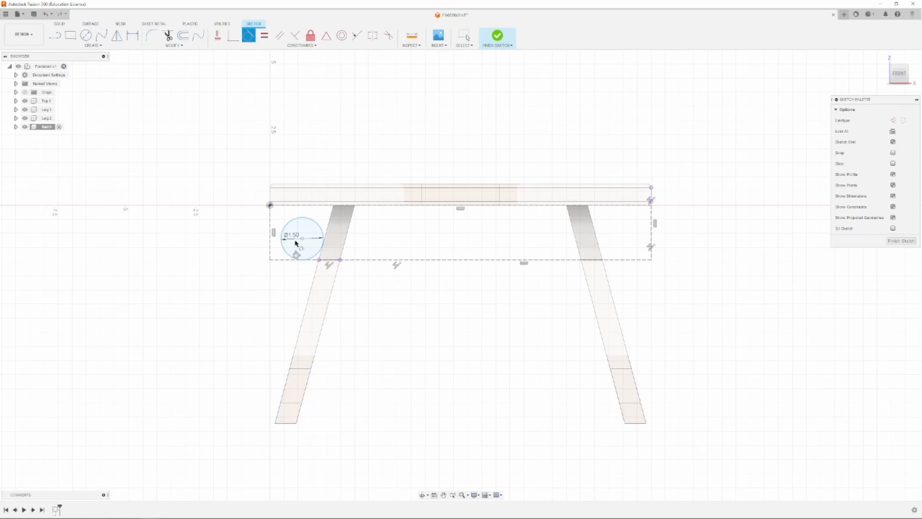
pyautogui.click(283, 232)
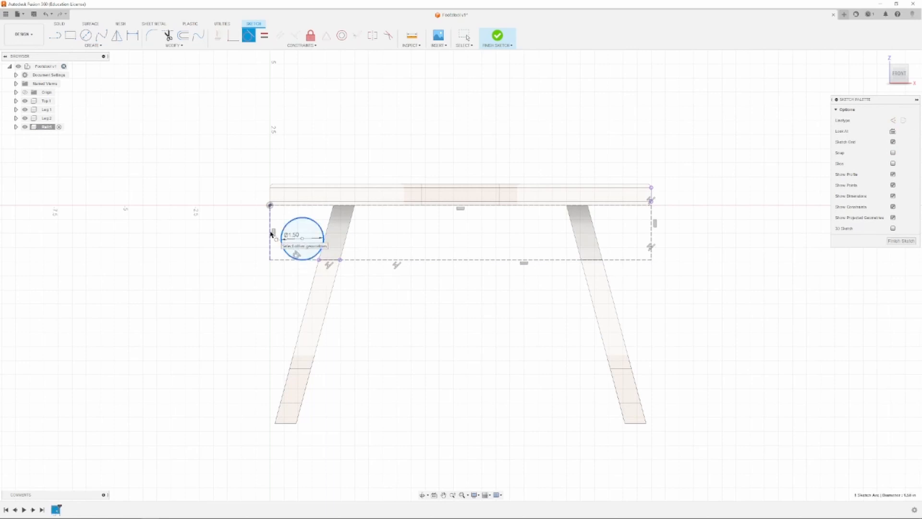
pyautogui.click(270, 233)
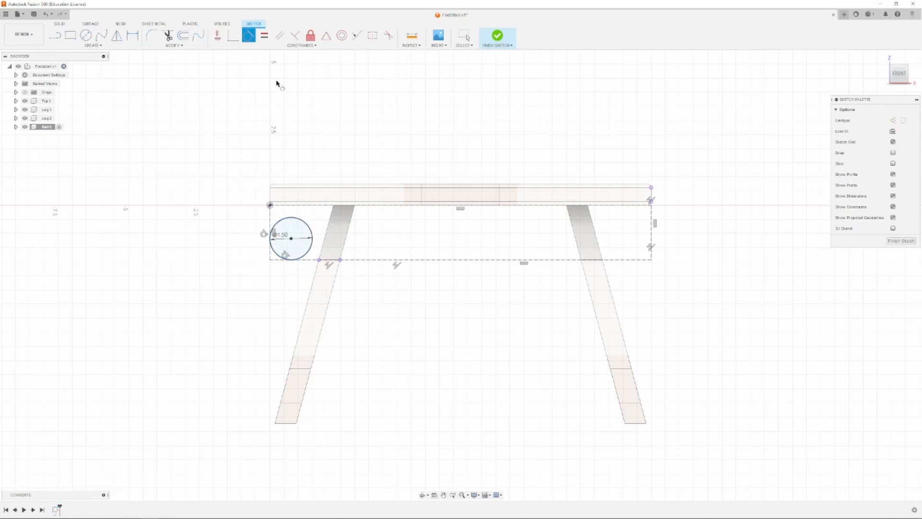
# - Draw a second 1.5 in diameter circle inside the rectangle, overlapping the second leg's outer side
pyautogui.press('c')
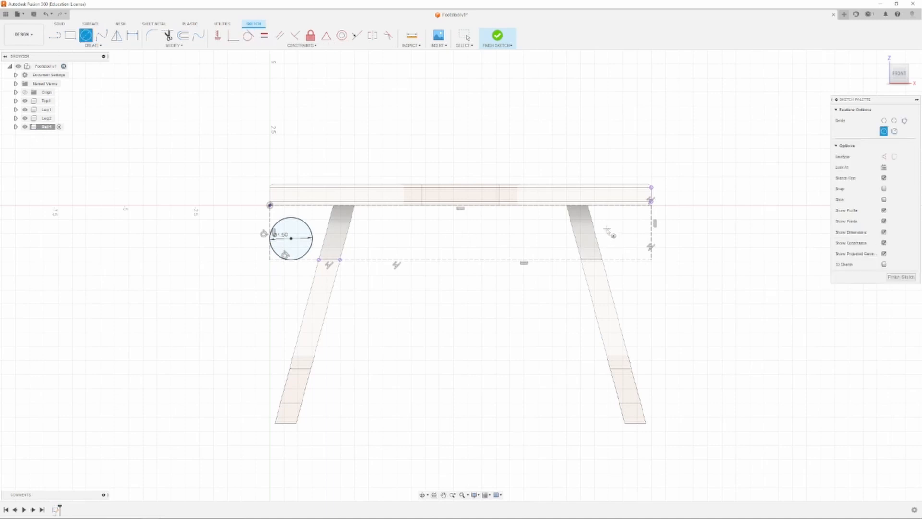
pyautogui.click(607, 229)
pyautogui.write('1')
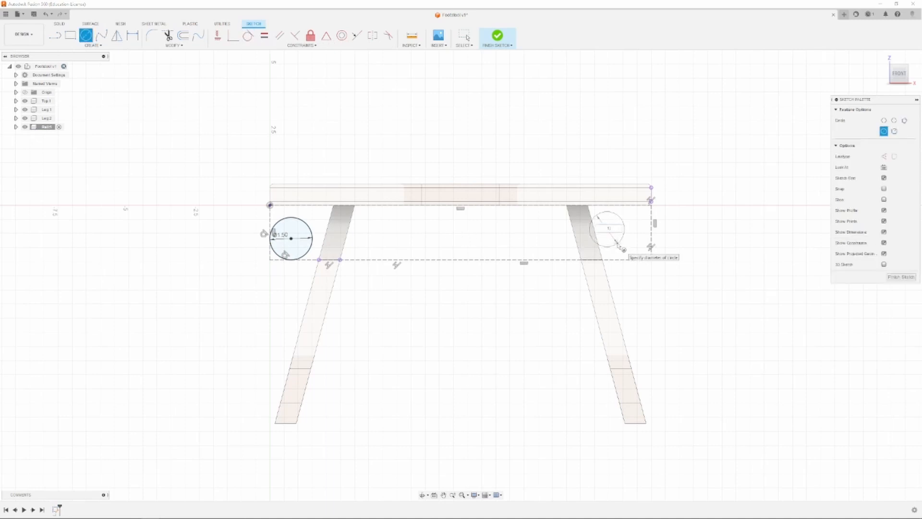
pyautogui.write('.5')
pyautogui.press('Return')
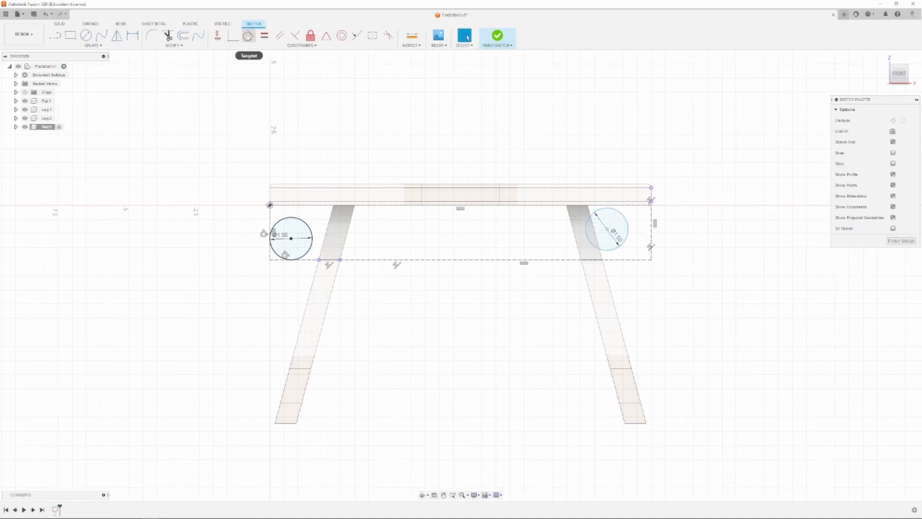
# - Make the second circle tangent to the rectangle's lower edge
pyautogui.click(247, 37)
pyautogui.click(616, 249)
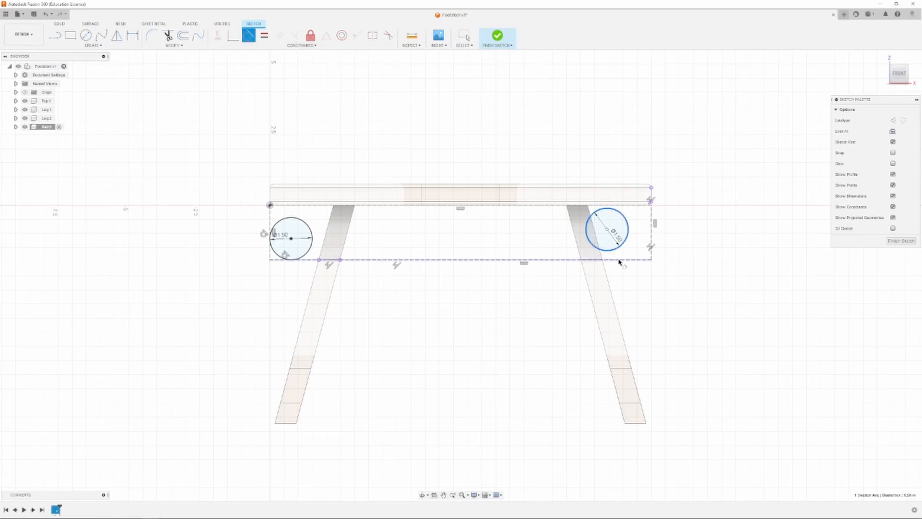
pyautogui.click(619, 261)
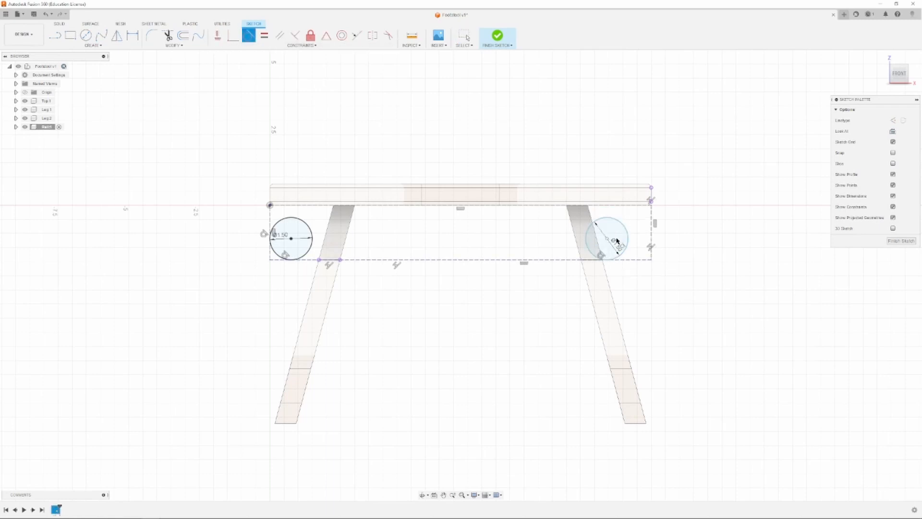
# - Make the second circle tangent to the rectangle's far vertical edge and trim both circles down to their lower outer corner arcs
pyautogui.click(653, 239)
pyautogui.click(168, 35)
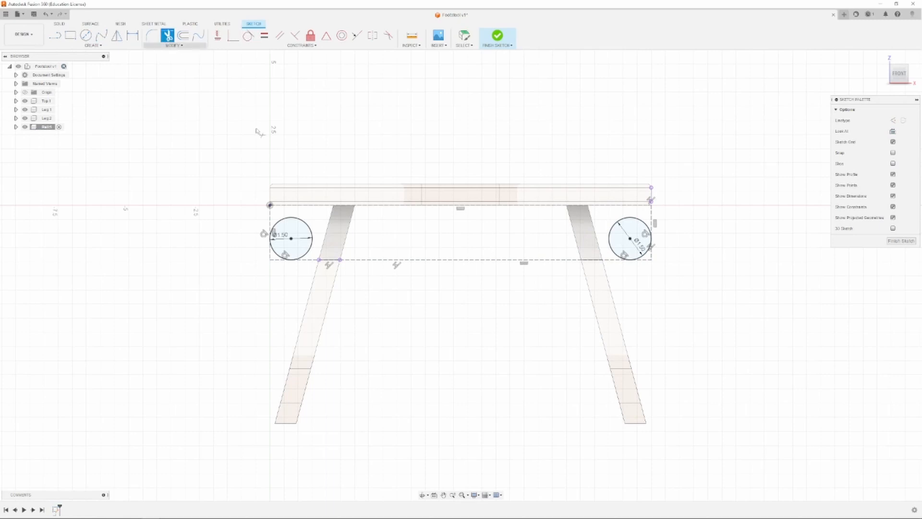
pyautogui.click(311, 236)
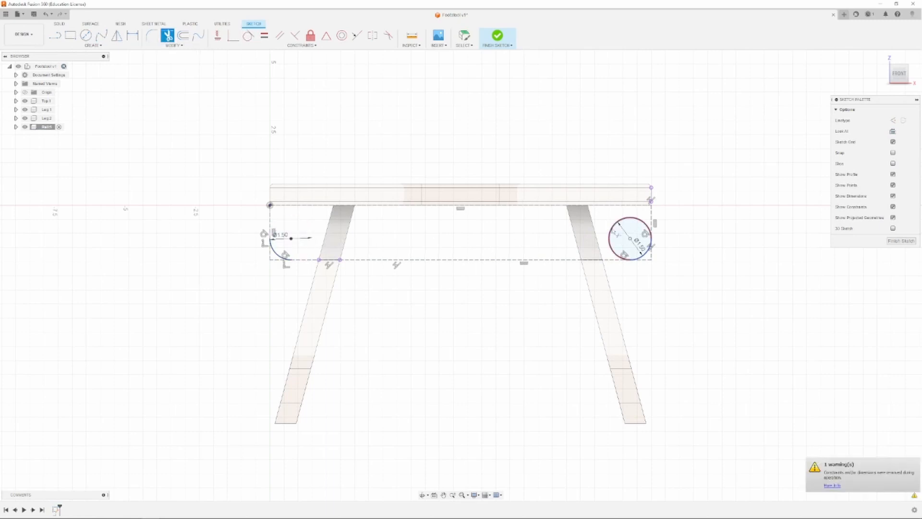
pyautogui.click(610, 232)
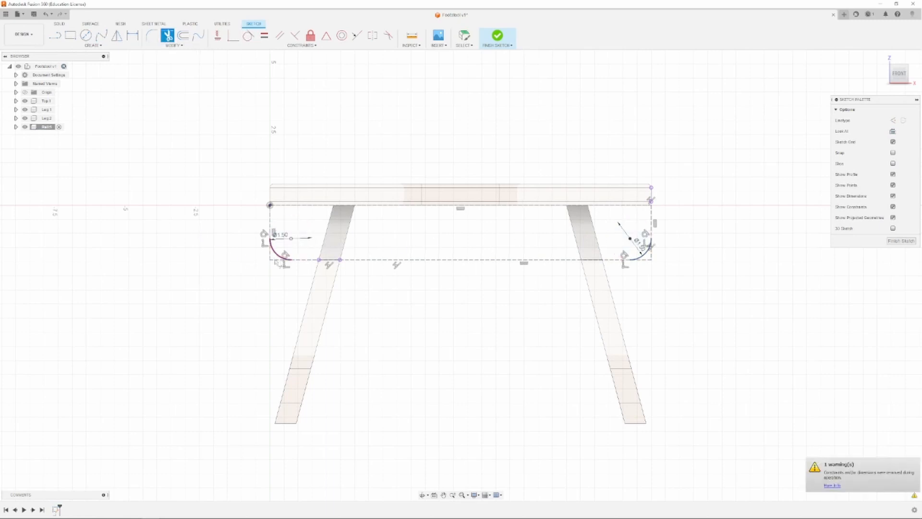
# - Draw connected lines from the first arc's upper end up to the stool top's underside, across it, and down to the second arc's upper end
pyautogui.scroll(2, 277, 265)
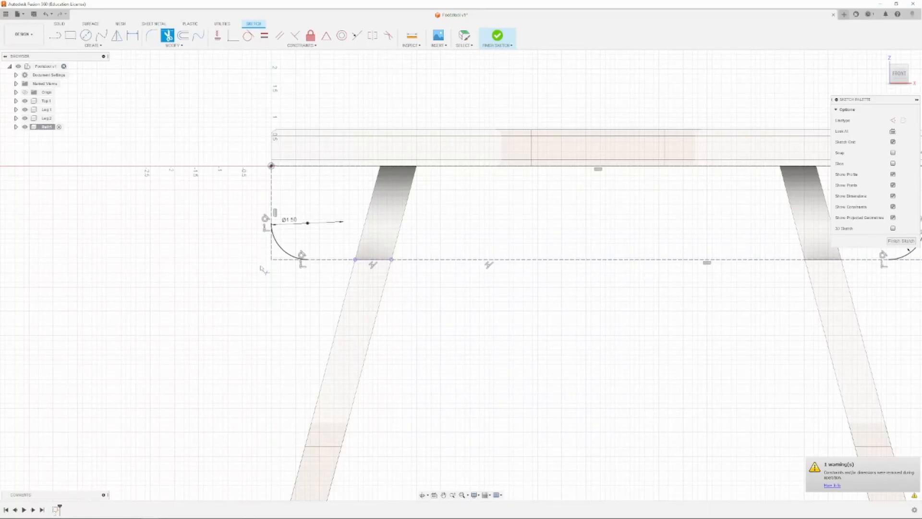
pyautogui.scroll(-1, 269, 259)
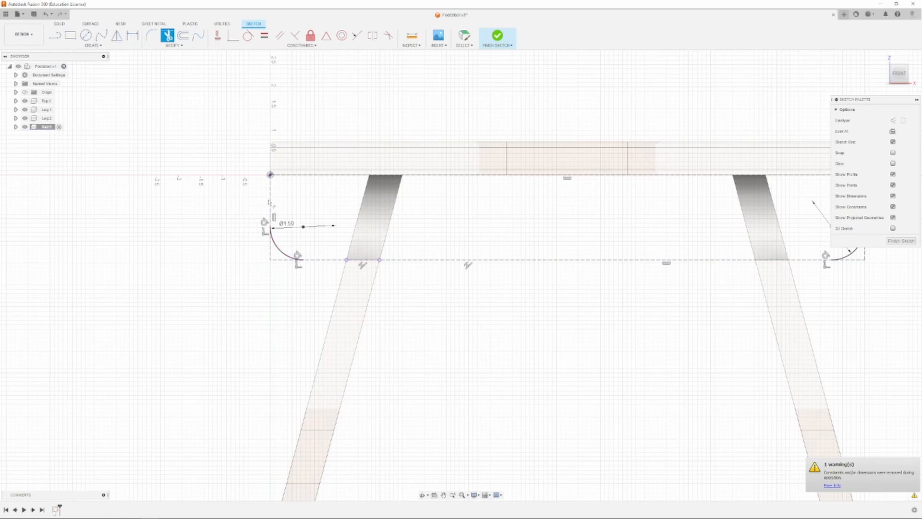
pyautogui.scroll(-2, 219, 256)
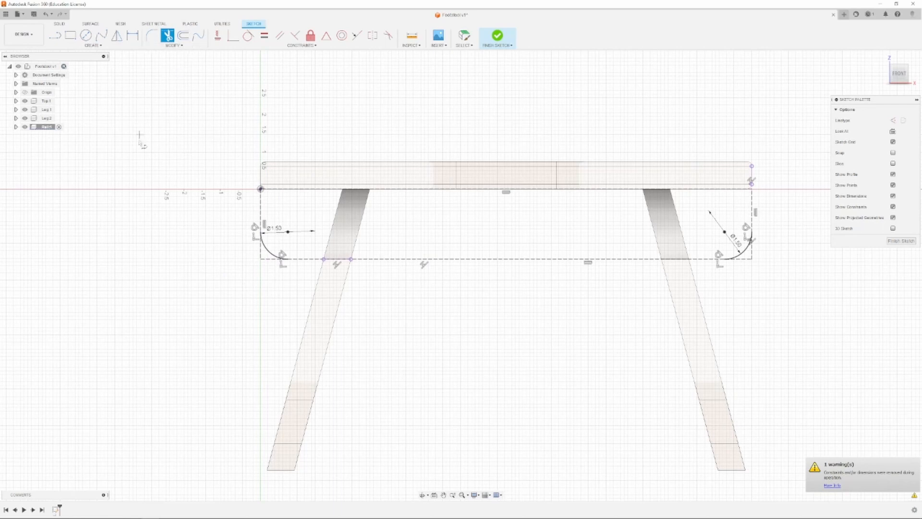
pyautogui.press('l')
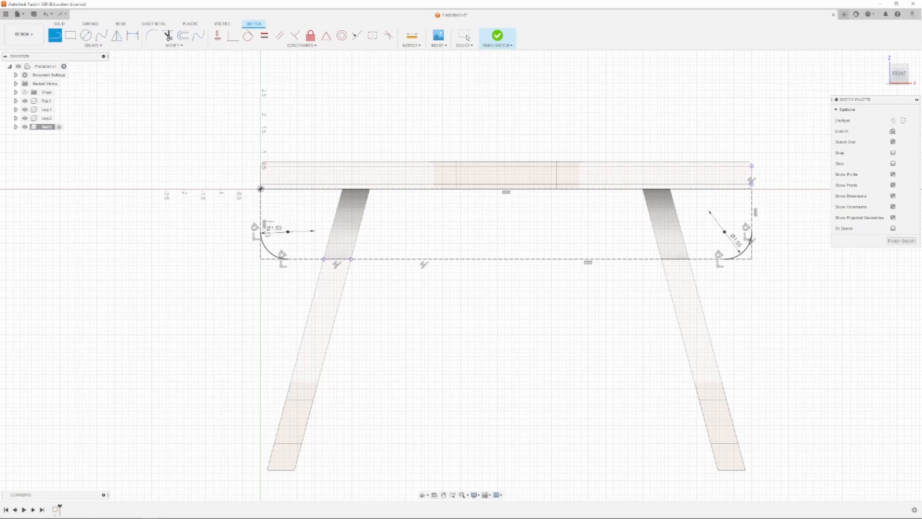
pyautogui.scroll(5, 267, 232)
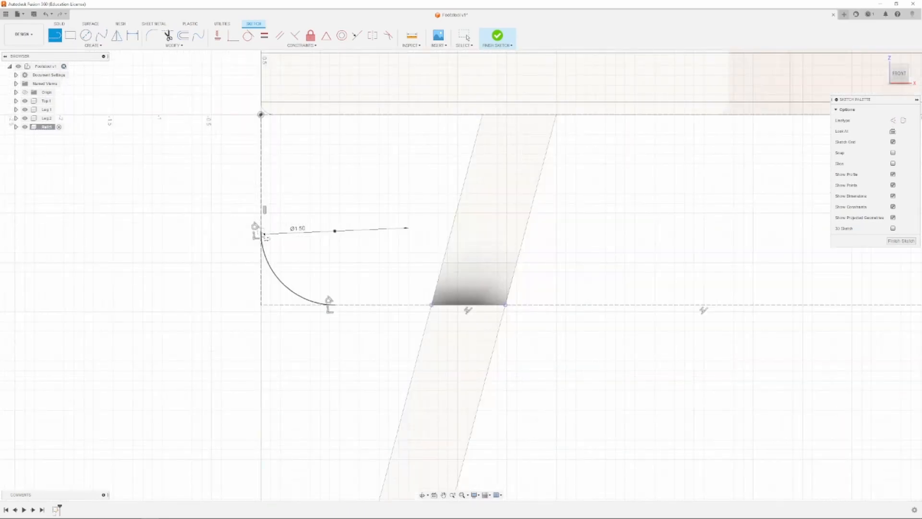
pyautogui.moveTo(264, 235); pyautogui.dragTo(262, 113)
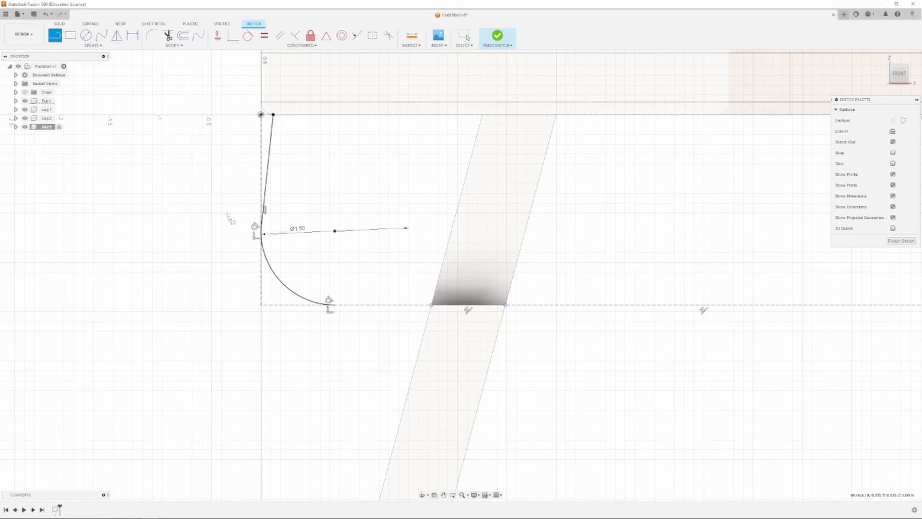
pyautogui.scroll(-2, 229, 215)
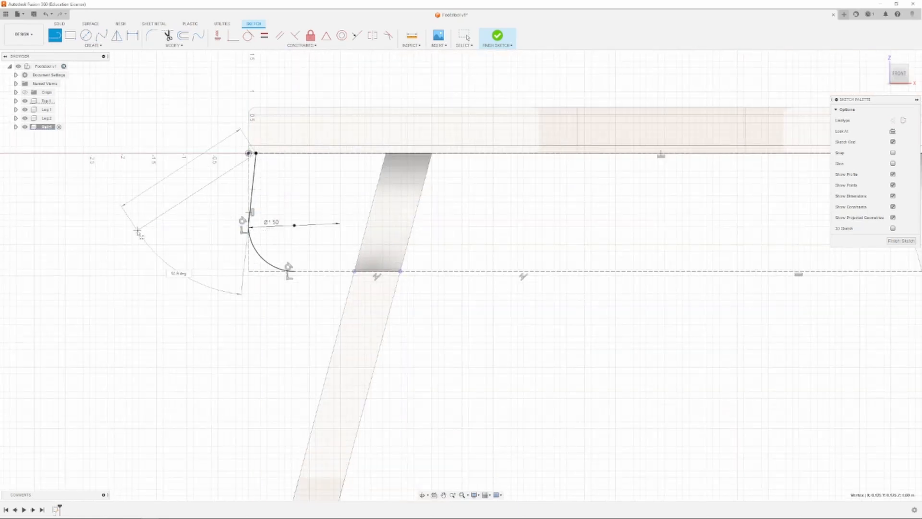
pyautogui.scroll(-3, 258, 158)
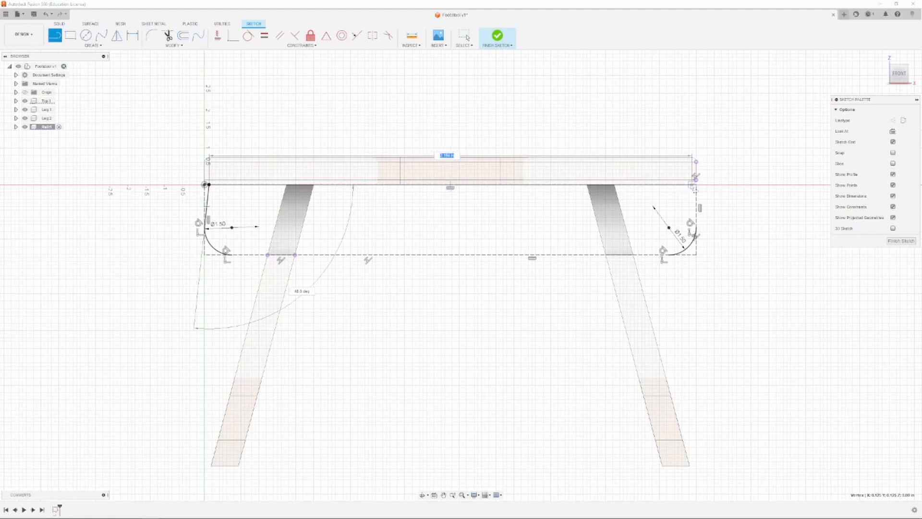
pyautogui.click(693, 185)
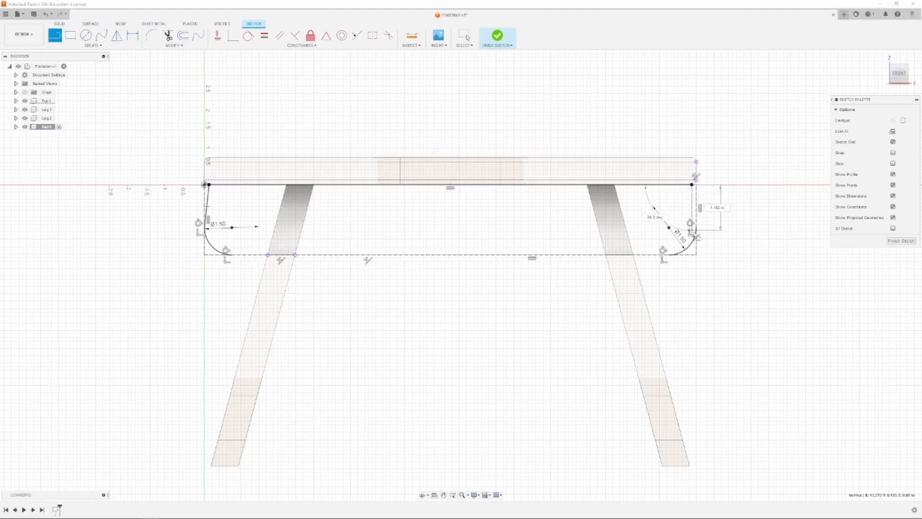
pyautogui.click(695, 233)
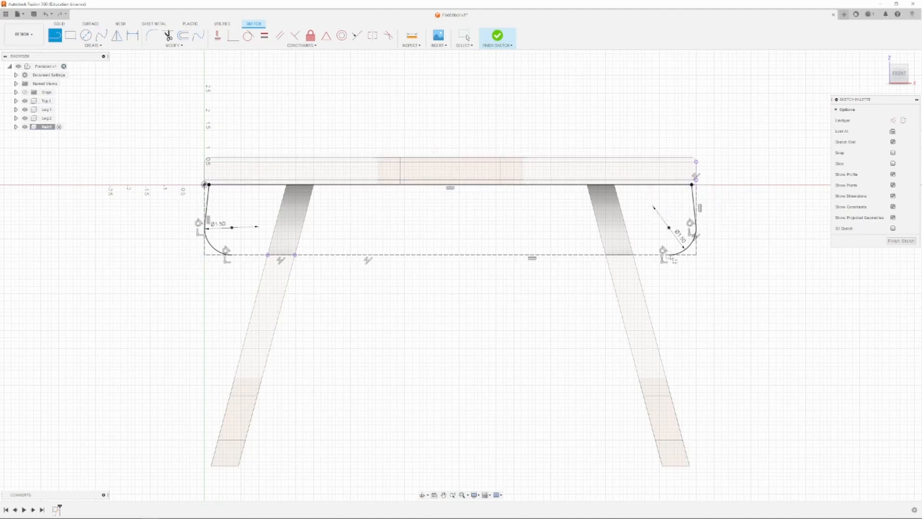
# - Draw a line between the lower ends of the two corner arcs to close the rail profile
pyautogui.click(668, 255)
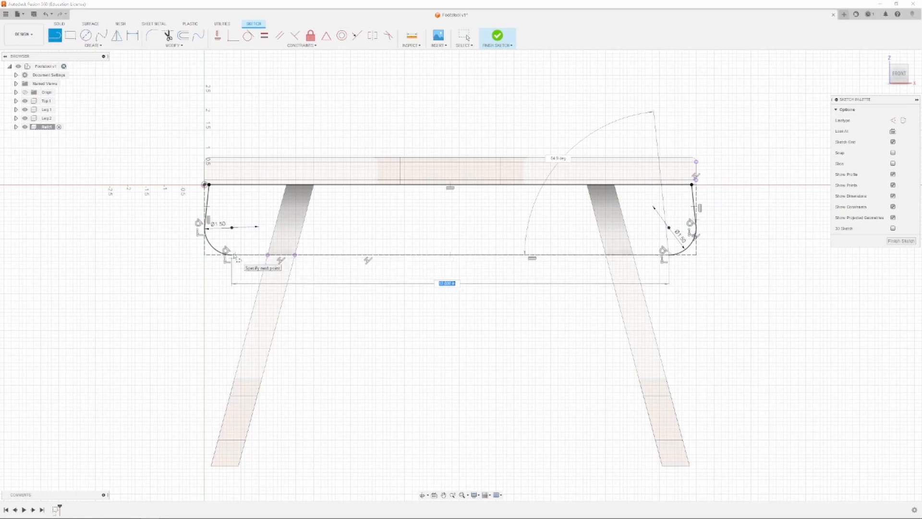
pyautogui.click(234, 258)
pyautogui.scroll(-2, 320, 293)
pyautogui.scroll(4, 312, 252)
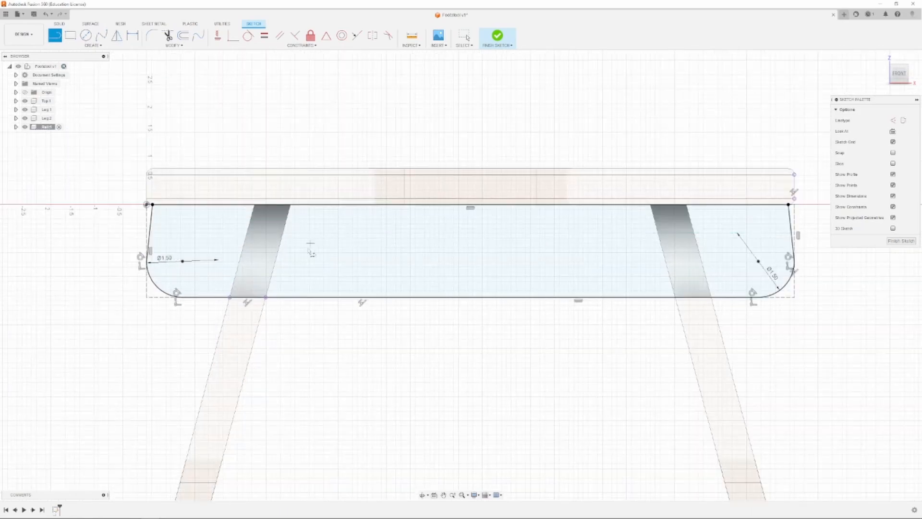
pyautogui.scroll(-2, 312, 252)
pyautogui.press('Escape')
# - Extrude the closed rail profile 0.5 in outward toward the long edge of the stool top as a new body
pyautogui.click(349, 243)
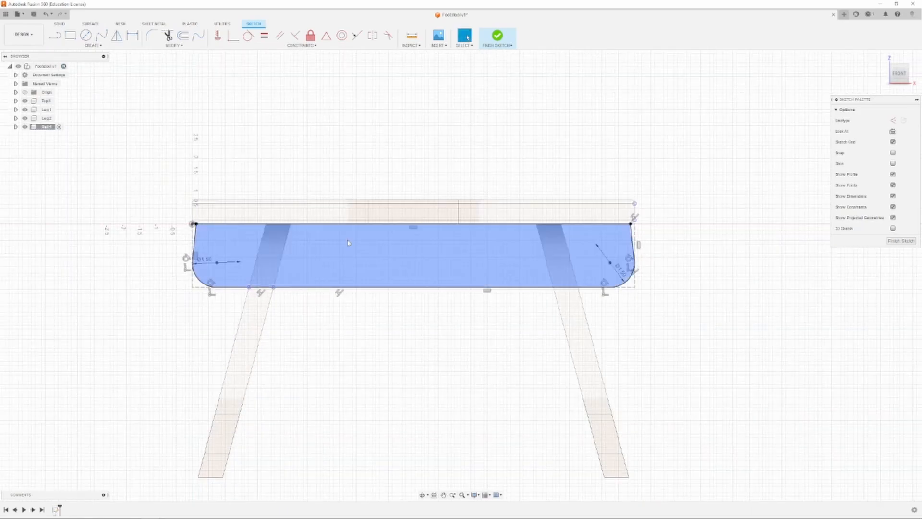
pyautogui.press('e')
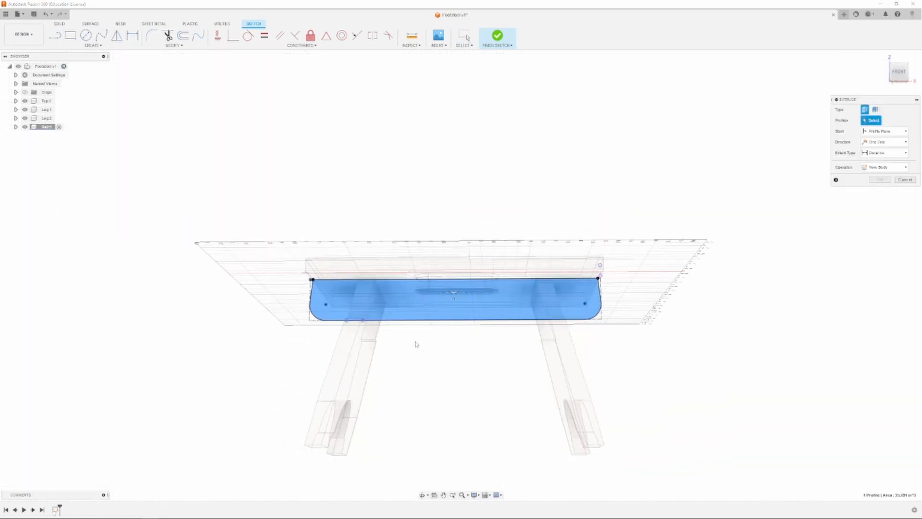
pyautogui.click(416, 310)
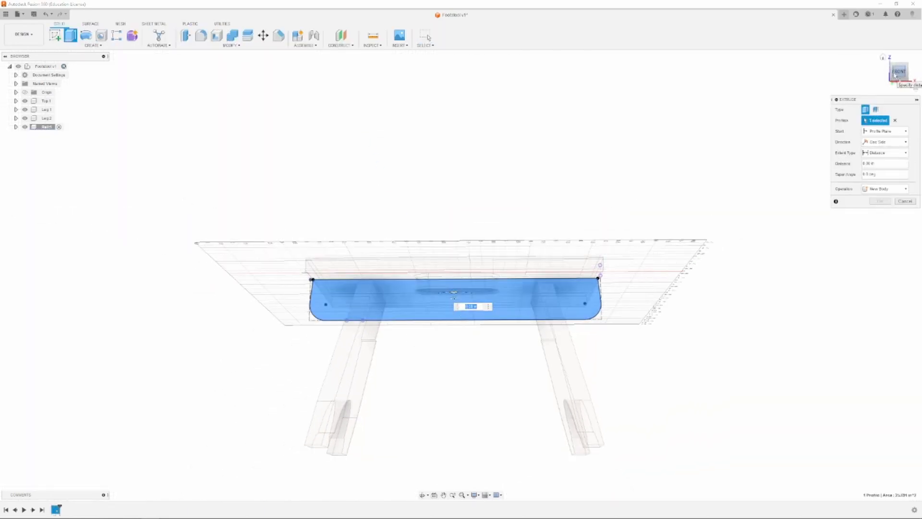
pyautogui.moveTo(899, 73); pyautogui.dragTo(913, 84)
pyautogui.keyDown('shift'); pyautogui.moveTo(432, 300); pyautogui.dragTo(501, 297, button='middle'); pyautogui.keyUp('shift')
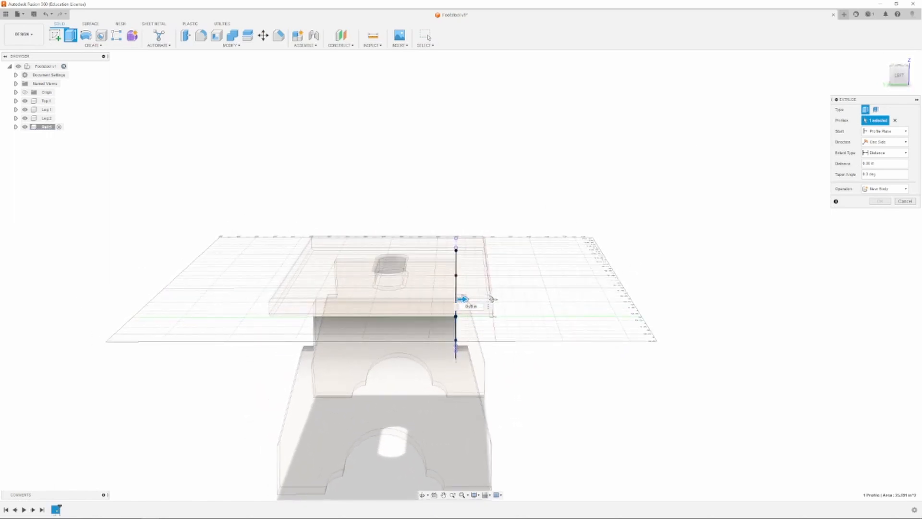
pyautogui.moveTo(463, 298); pyautogui.dragTo(481, 299)
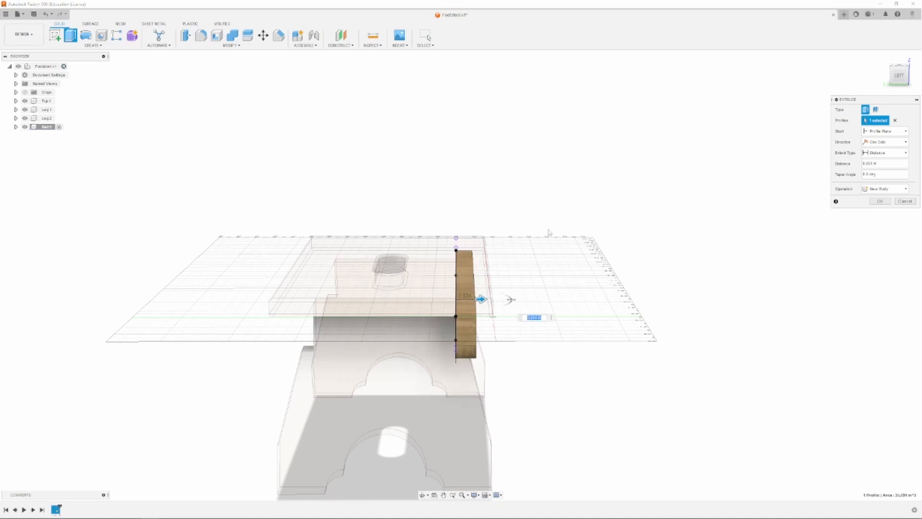
pyautogui.write('0.5')
pyautogui.press('Return')
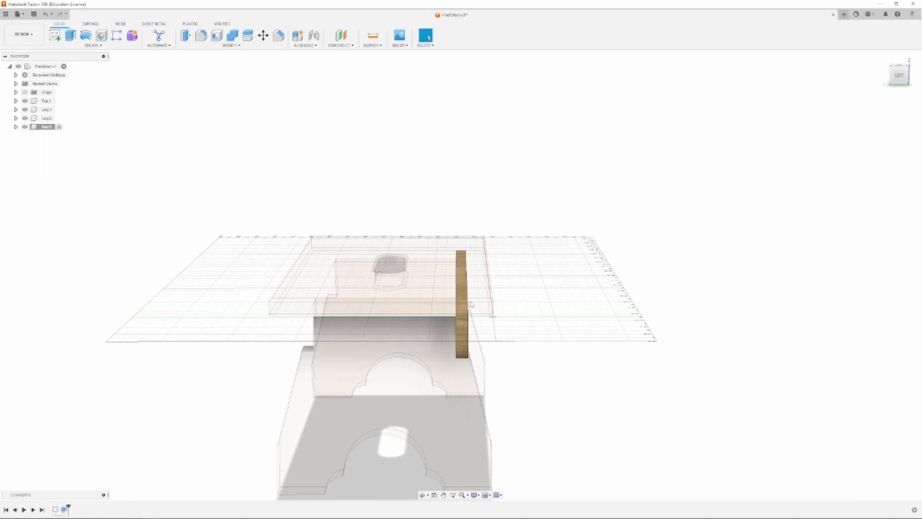
pyautogui.moveTo(899, 76); pyautogui.dragTo(890, 83)
pyautogui.press('e')
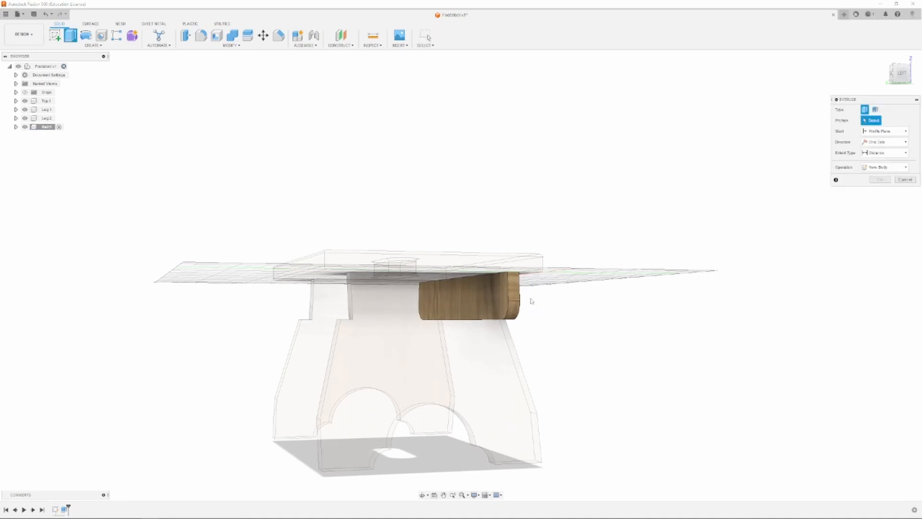
pyautogui.click(499, 299)
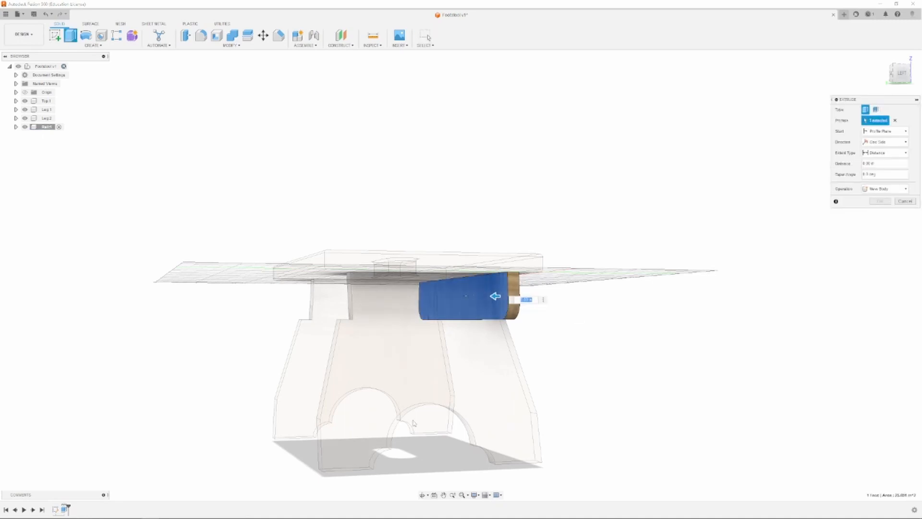
pyautogui.press('Escape')
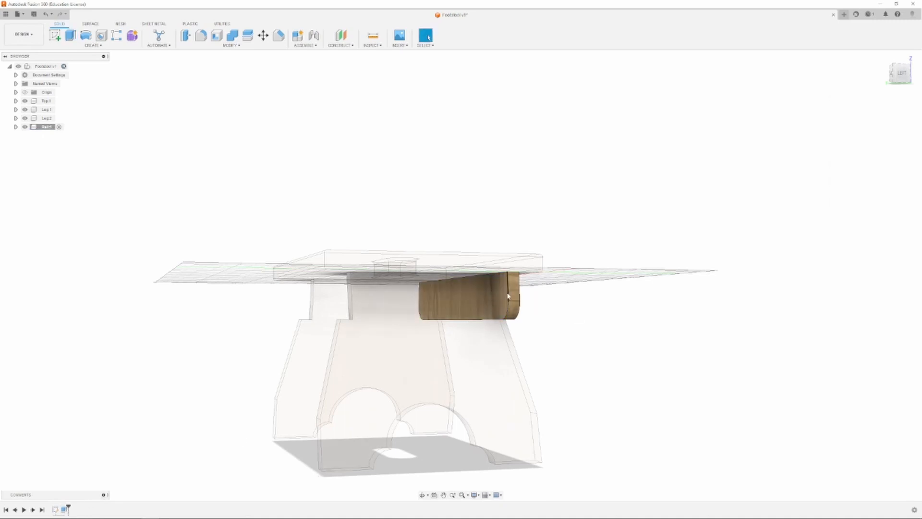
# - Edit the rail extrusion to two sides and set the Side 2 distance to 0.25 in
pyautogui.doubleClick(65, 510)
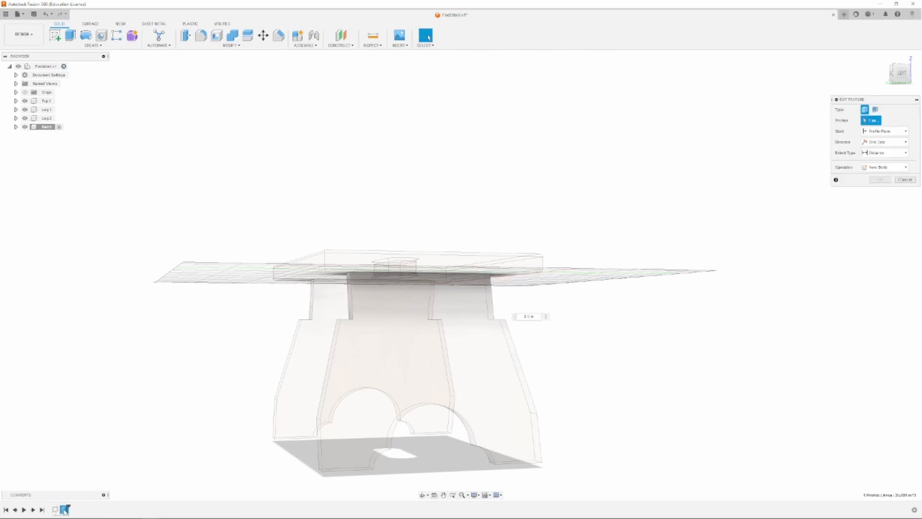
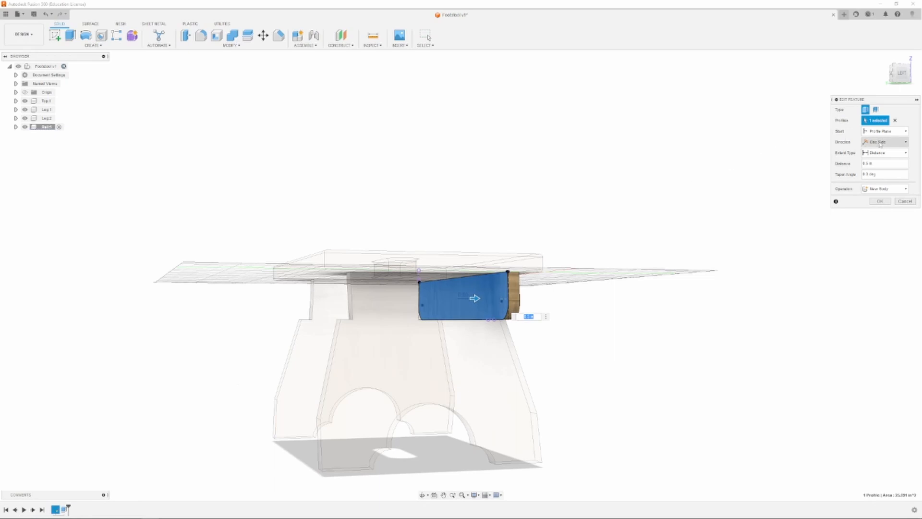
pyautogui.click(884, 142)
pyautogui.click(879, 160)
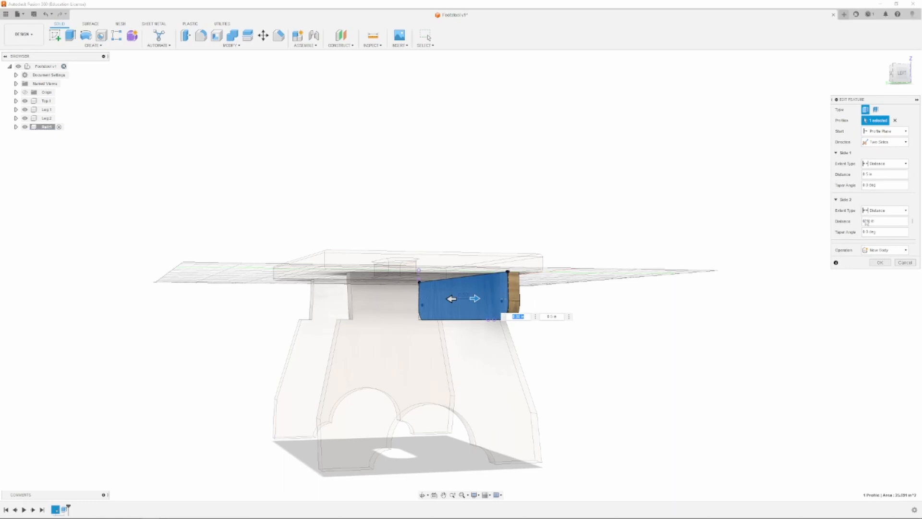
pyautogui.click(876, 222)
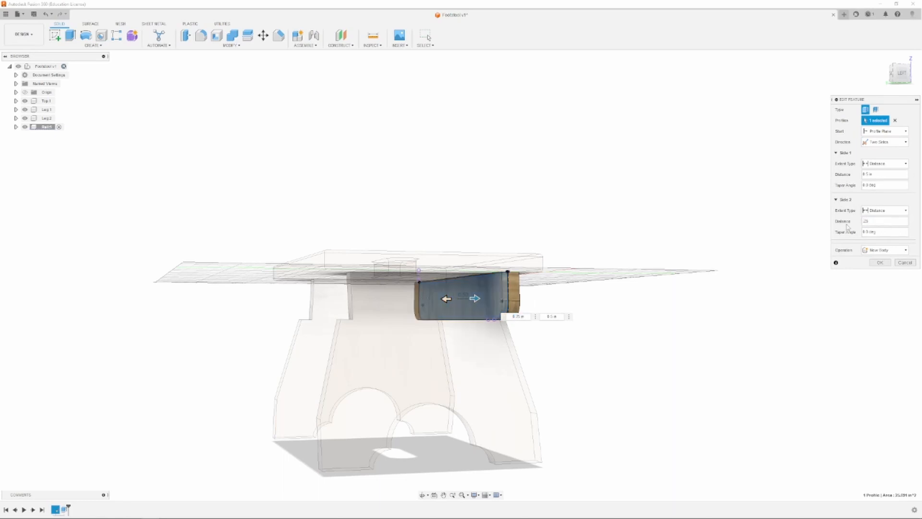
pyautogui.click(879, 263)
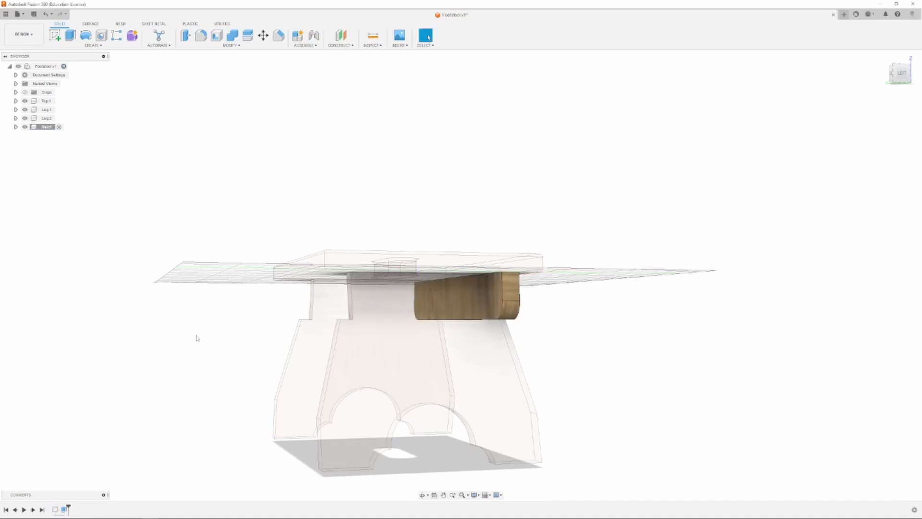
# - Set up a Combine cut with the rail as the target body and Leg 1 as the tool body, keeping the tools
pyautogui.moveTo(900, 81)
pyautogui.mouseDown()
pyautogui.moveTo(875, 59)
pyautogui.moveTo(903, 84)
pyautogui.mouseUp()
pyautogui.moveTo(683, 145)
pyautogui.keyDown('shift'); pyautogui.mouseDown(button='middle')
pyautogui.moveTo(656, 238)
pyautogui.moveTo(656, 202)
pyautogui.moveTo(657, 219)
pyautogui.mouseUp(button='middle'); pyautogui.keyUp('shift')
pyautogui.scroll(3, 422, 336)
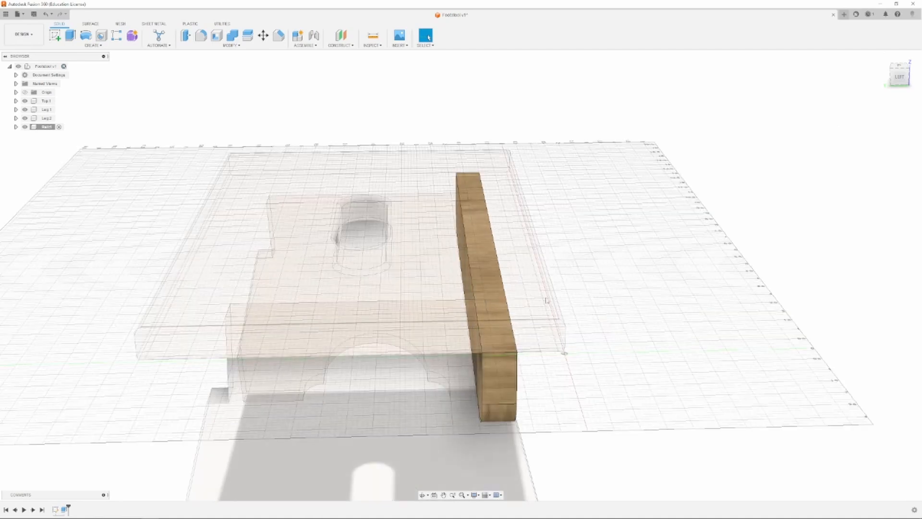
pyautogui.moveTo(896, 81)
pyautogui.mouseDown()
pyautogui.moveTo(891, 53)
pyautogui.moveTo(868, 61)
pyautogui.moveTo(897, 52)
pyautogui.moveTo(900, 72)
pyautogui.moveTo(892, 71)
pyautogui.mouseUp()
pyautogui.scroll(-3, 780, 220)
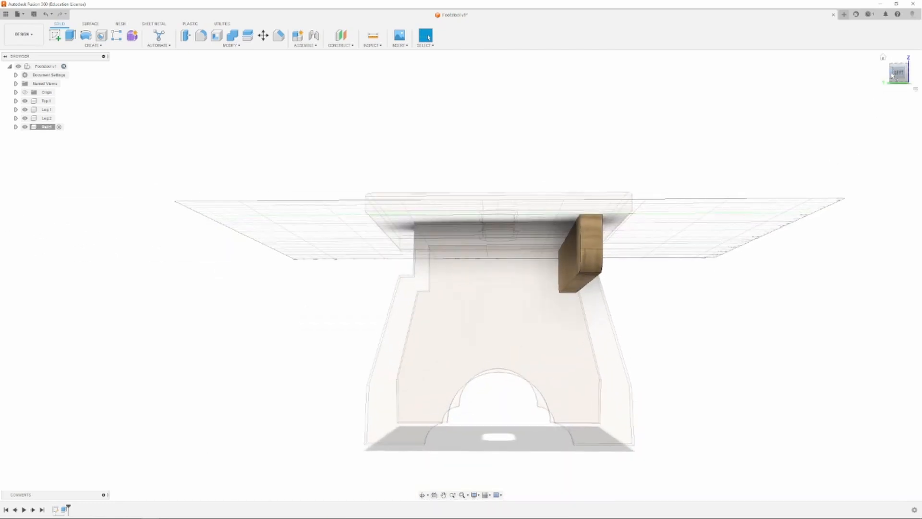
pyautogui.click(233, 38)
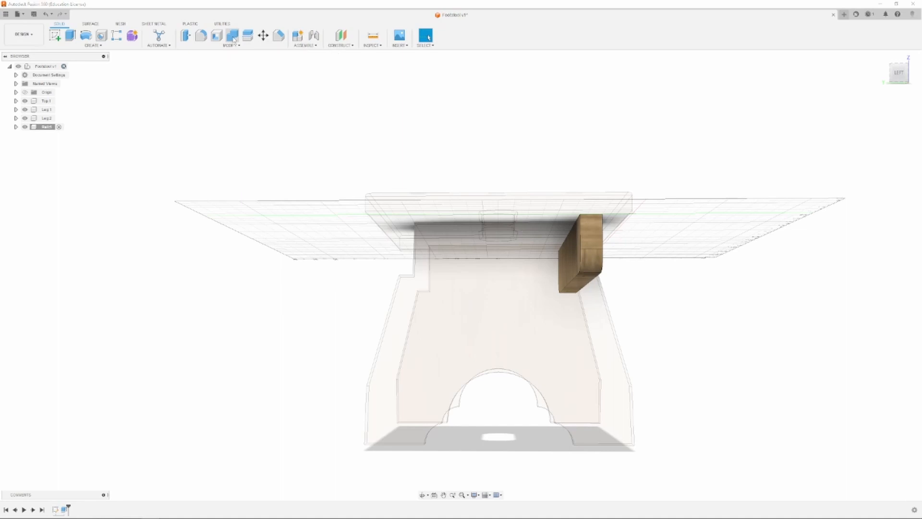
pyautogui.click(592, 243)
pyautogui.click(525, 315)
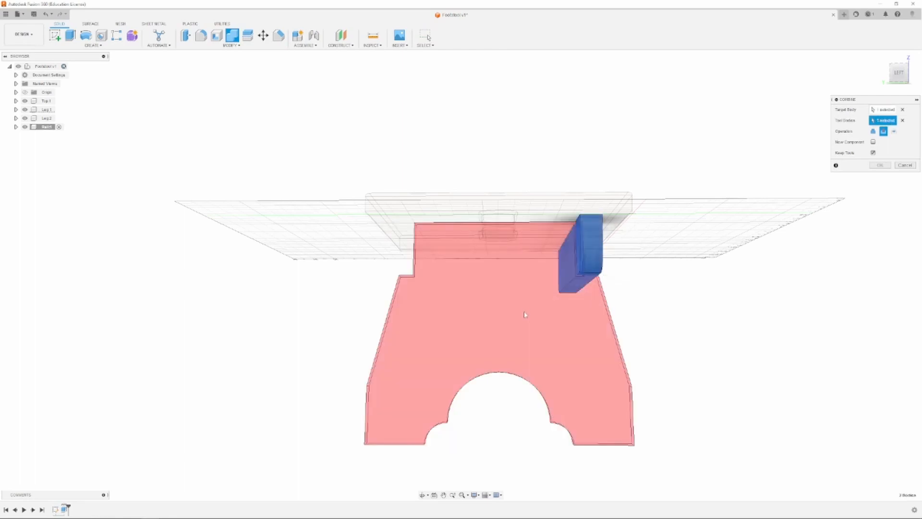
pyautogui.moveTo(897, 83); pyautogui.dragTo(894, 74)
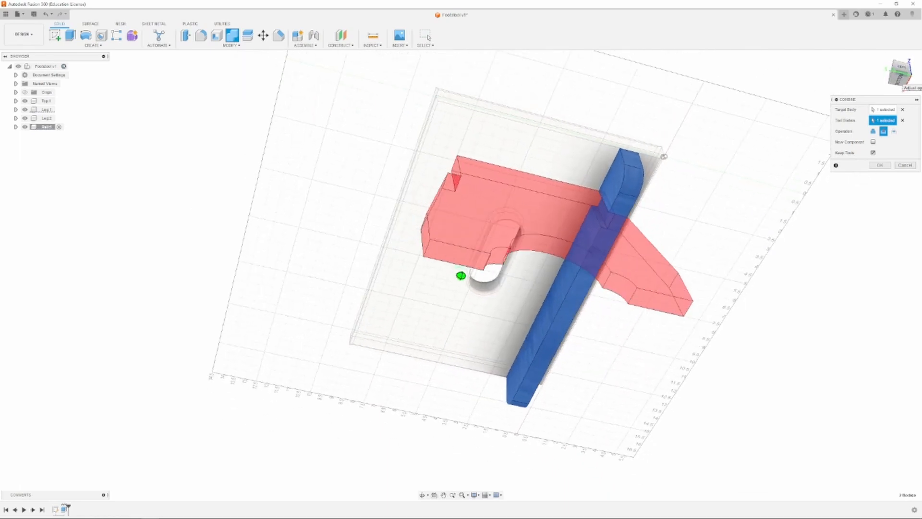
pyautogui.scroll(5, 614, 231)
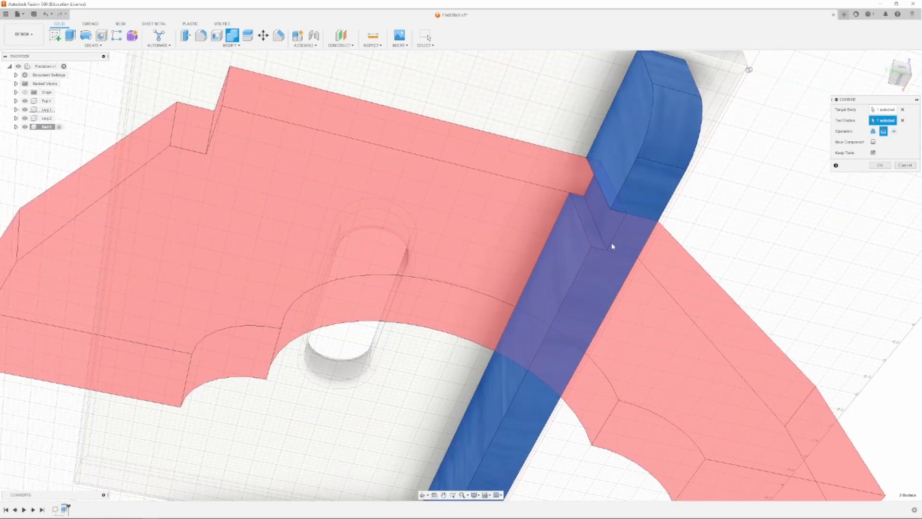
pyautogui.scroll(-3, 598, 245)
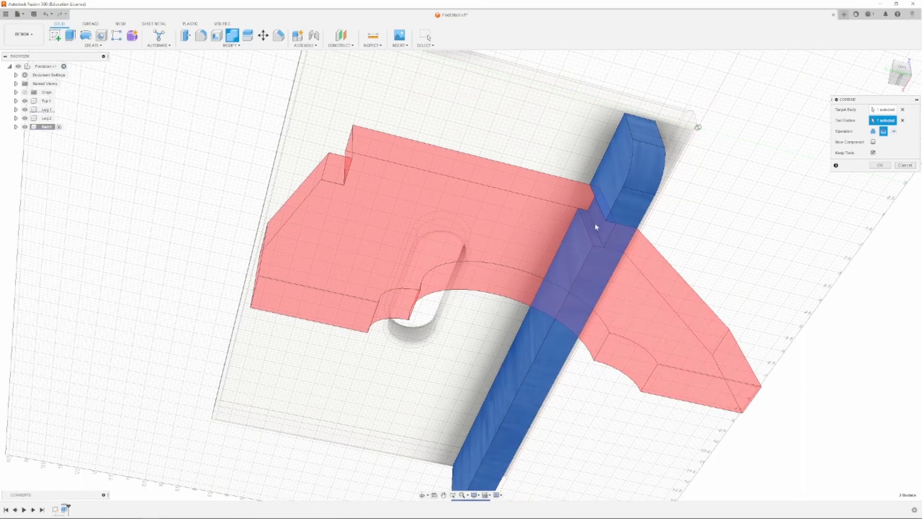
pyautogui.click(874, 152)
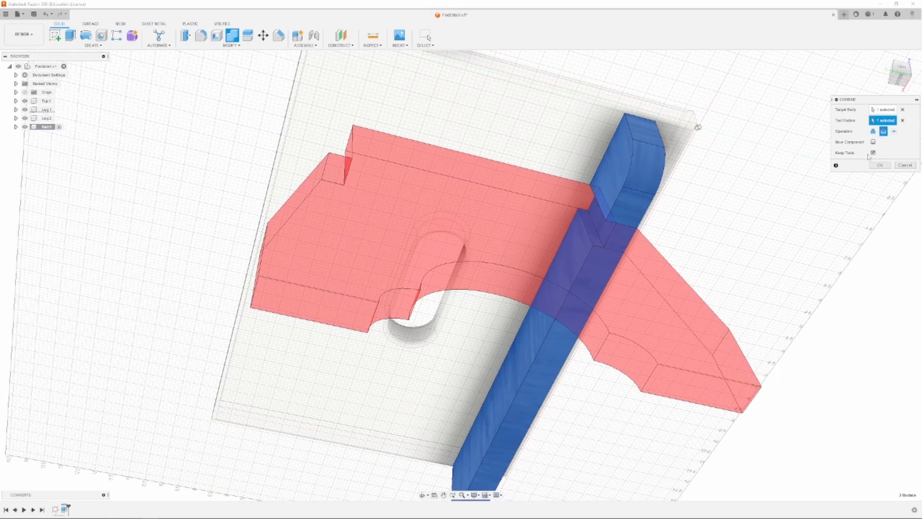
# - Preview the Intersect and Join operations, and apply the combine as Cut to notch the rail for Leg 1
pyautogui.click(896, 133)
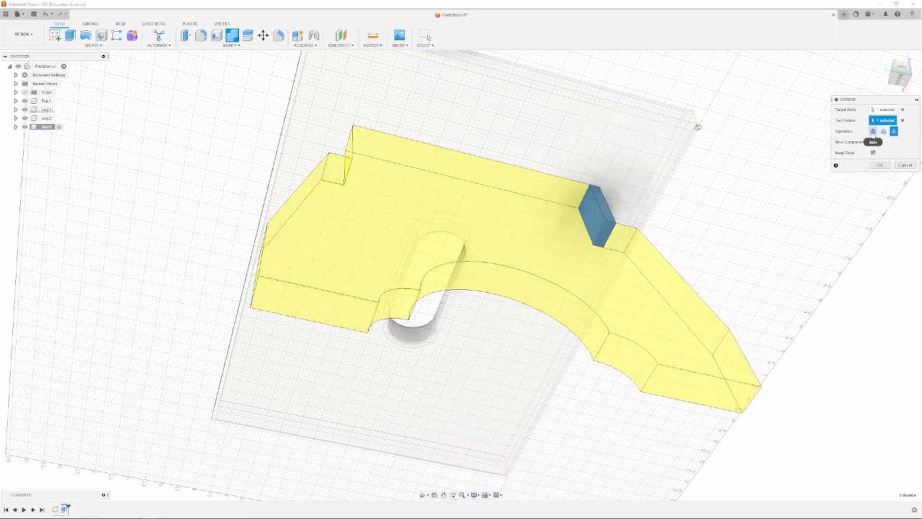
pyautogui.click(873, 131)
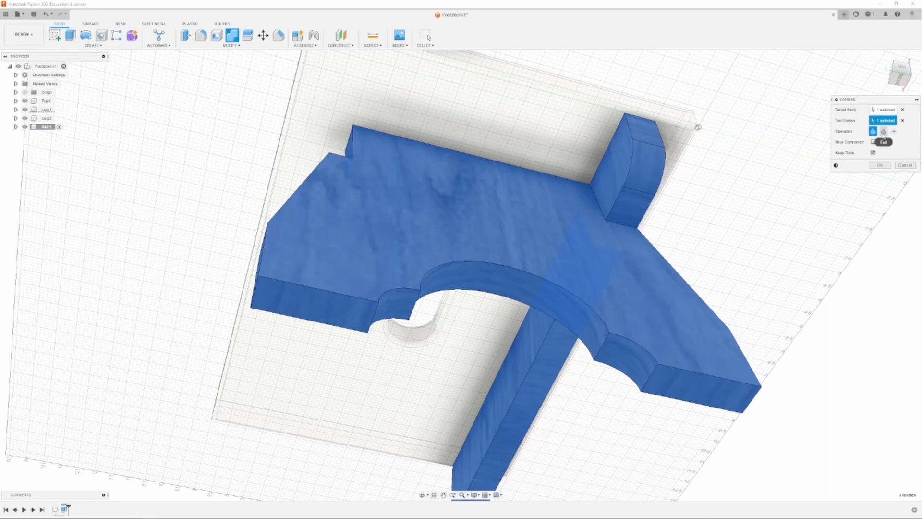
pyautogui.click(884, 132)
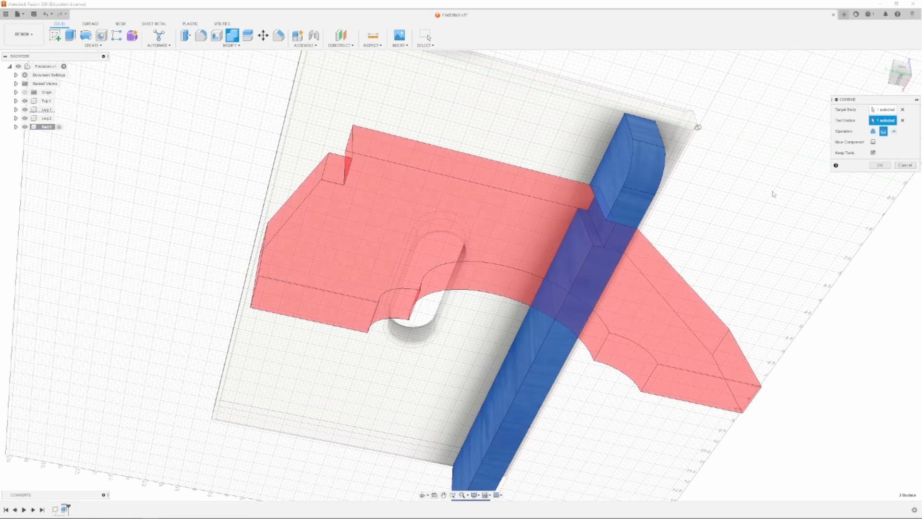
pyautogui.click(887, 166)
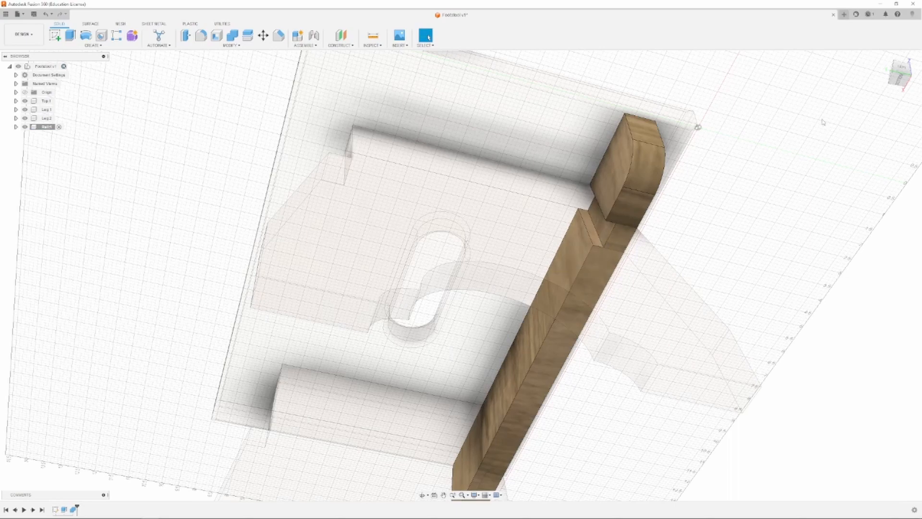
# - Cut the rail with Leg 2 as the tool body to notch its other end
pyautogui.scroll(-3, 709, 252)
pyautogui.scroll(3, 521, 386)
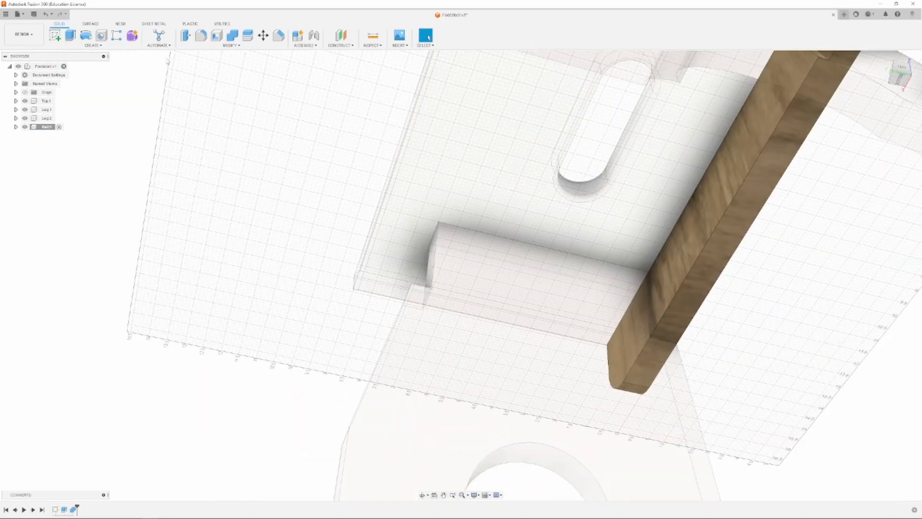
pyautogui.click(232, 35)
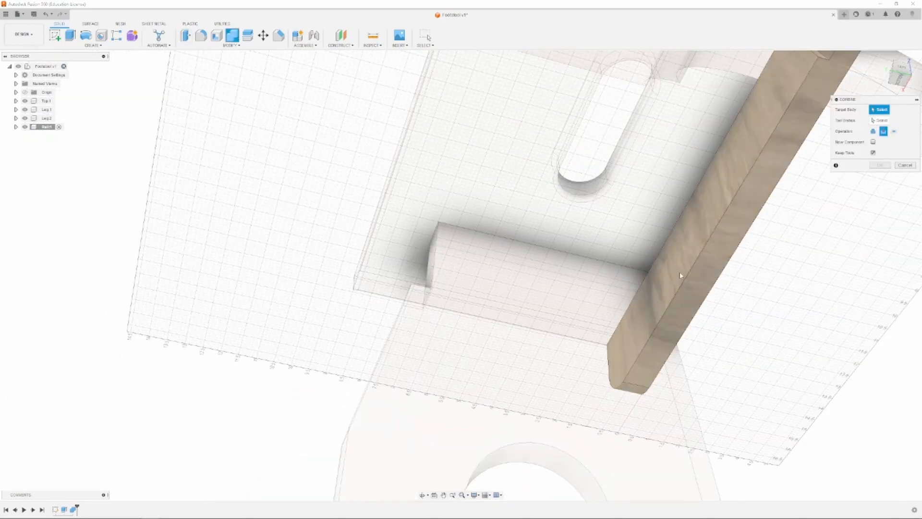
pyautogui.click(678, 279)
pyautogui.click(547, 366)
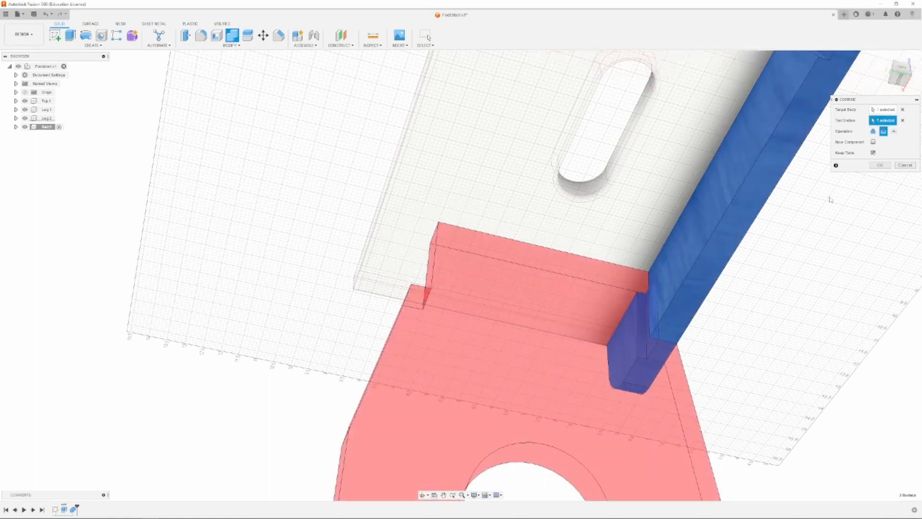
pyautogui.click(880, 165)
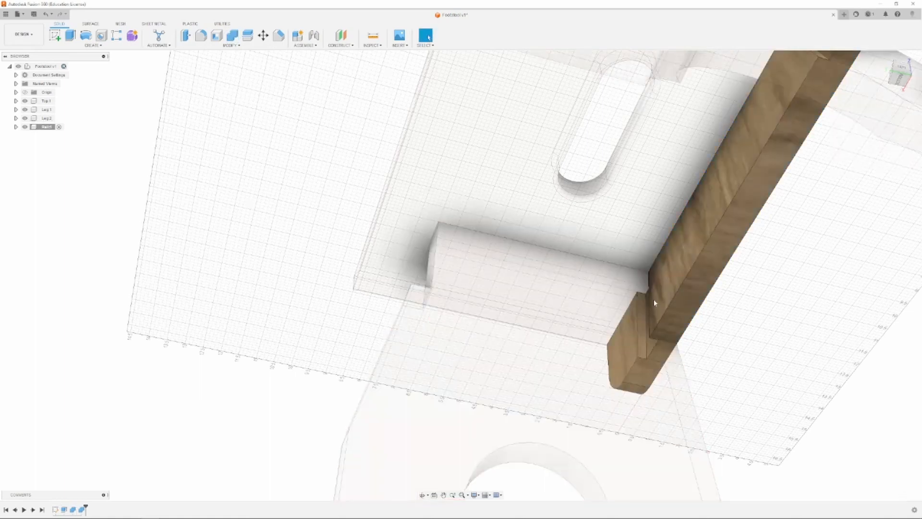
pyautogui.scroll(-5, 655, 298)
pyautogui.scroll(3, 791, 282)
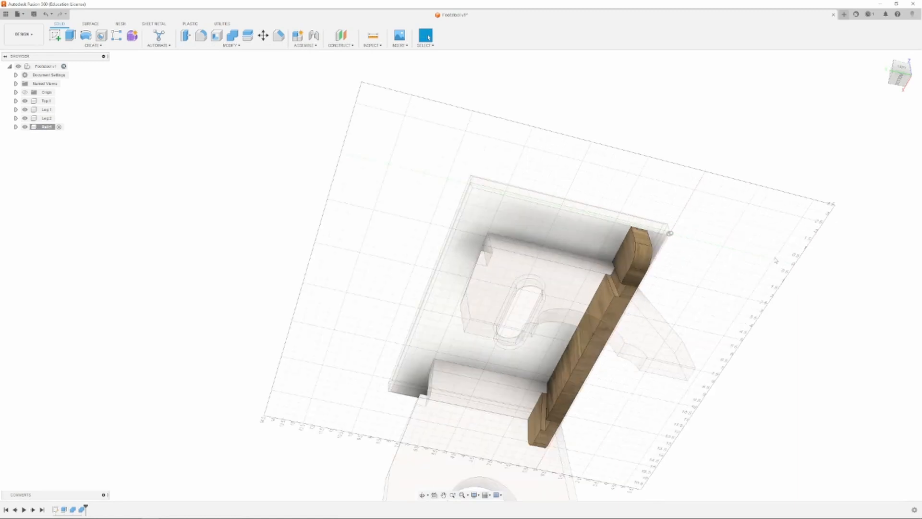
# - Activate the top-level footstool component and start a Move/Copy of the rail with Create Copy enabled
pyautogui.moveTo(900, 77); pyautogui.dragTo(879, 126)
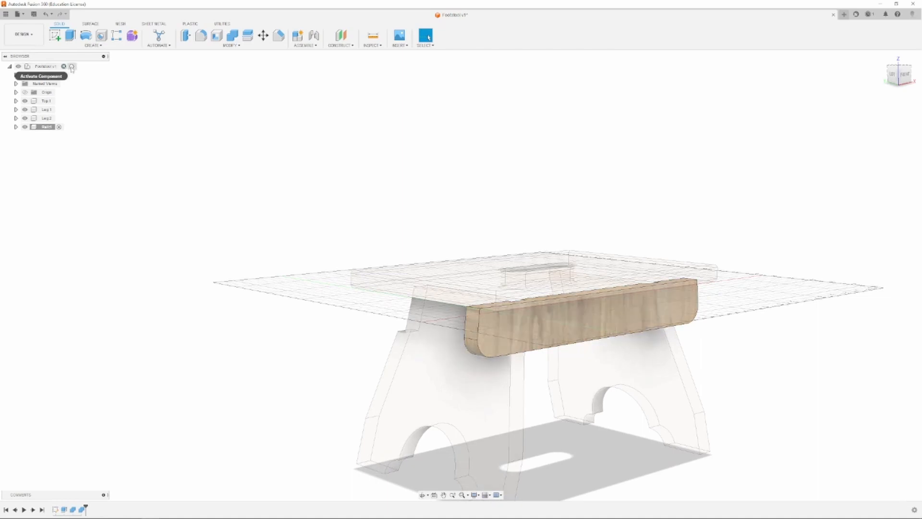
pyautogui.click(72, 67)
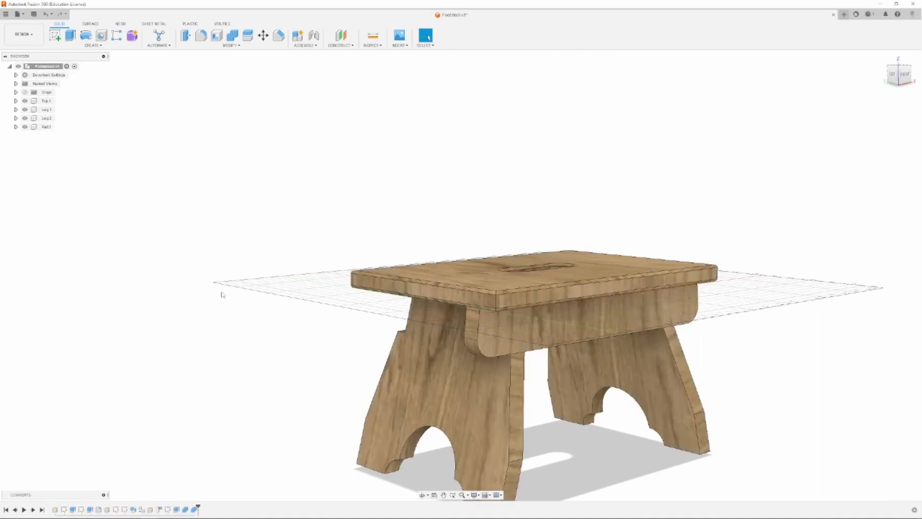
pyautogui.rightClick(44, 128)
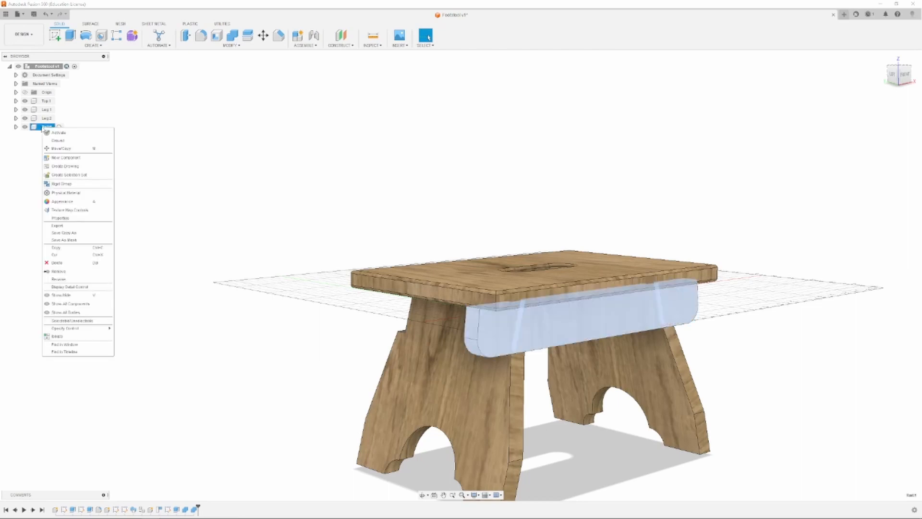
pyautogui.click(64, 150)
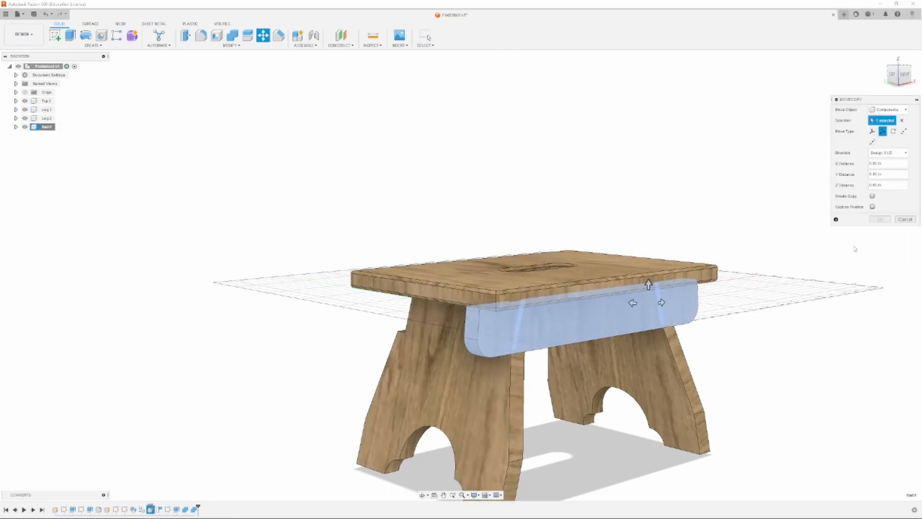
pyautogui.click(872, 196)
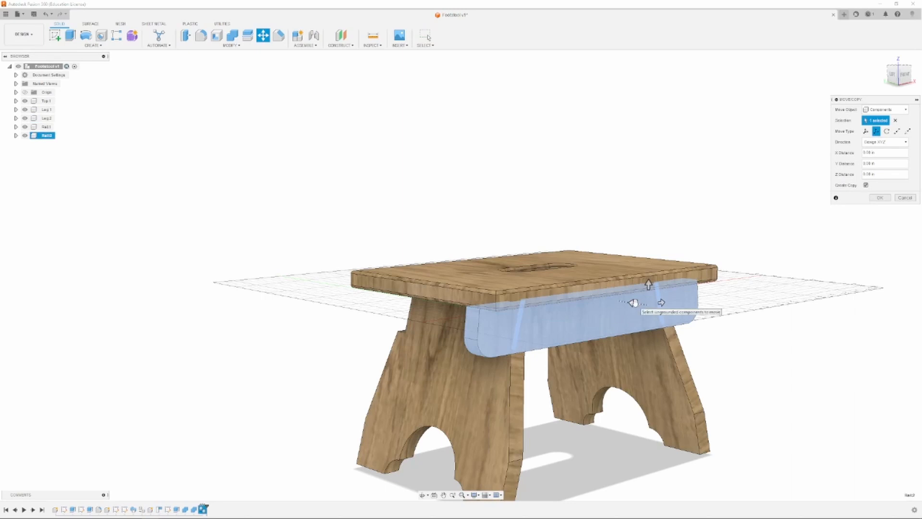
# - Move the rail copy about 13 in along the Y direction, out beyond the opposite long edge of the stool top
pyautogui.moveTo(635, 303); pyautogui.dragTo(449, 254)
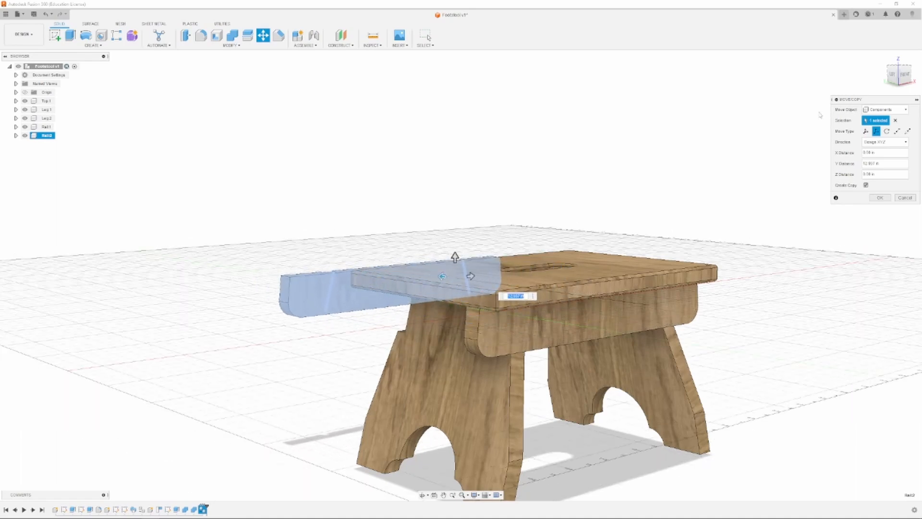
pyautogui.click(892, 74)
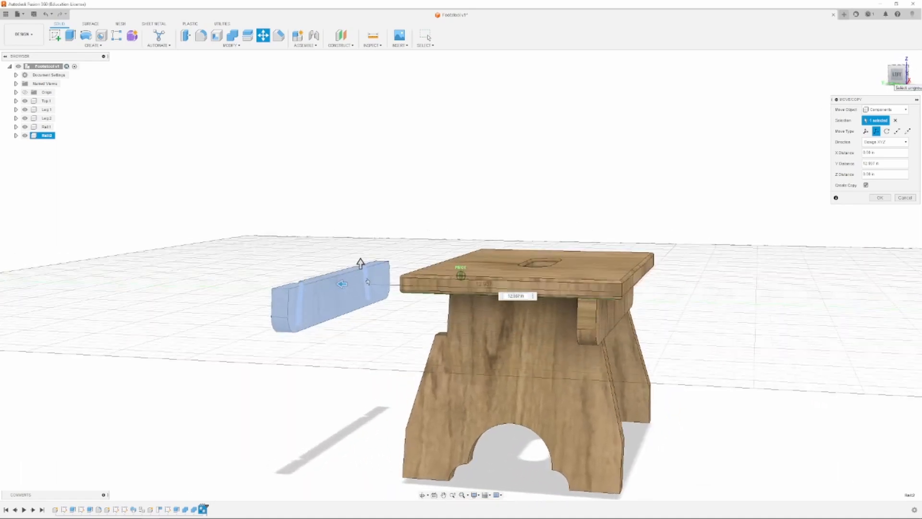
pyautogui.moveTo(893, 75); pyautogui.dragTo(888, 92)
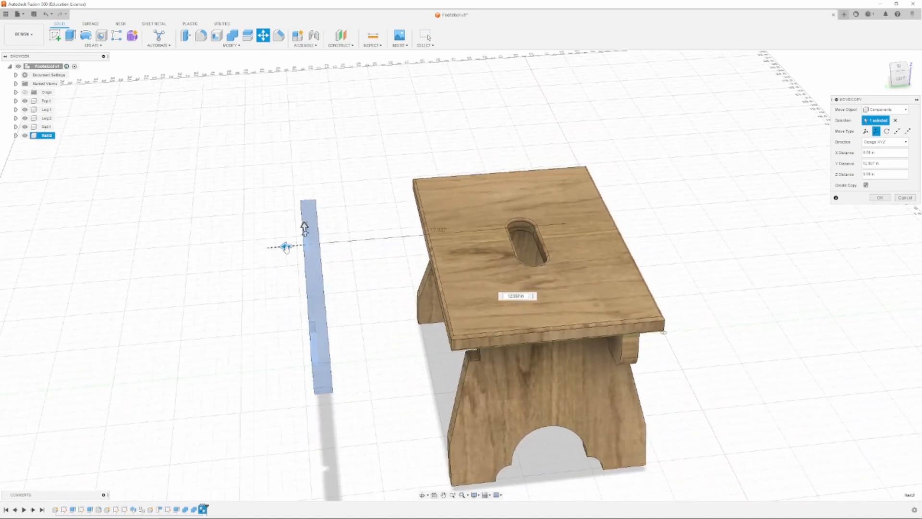
pyautogui.moveTo(285, 248)
pyautogui.mouseDown()
pyautogui.moveTo(268, 248)
pyautogui.moveTo(283, 246)
pyautogui.mouseUp()
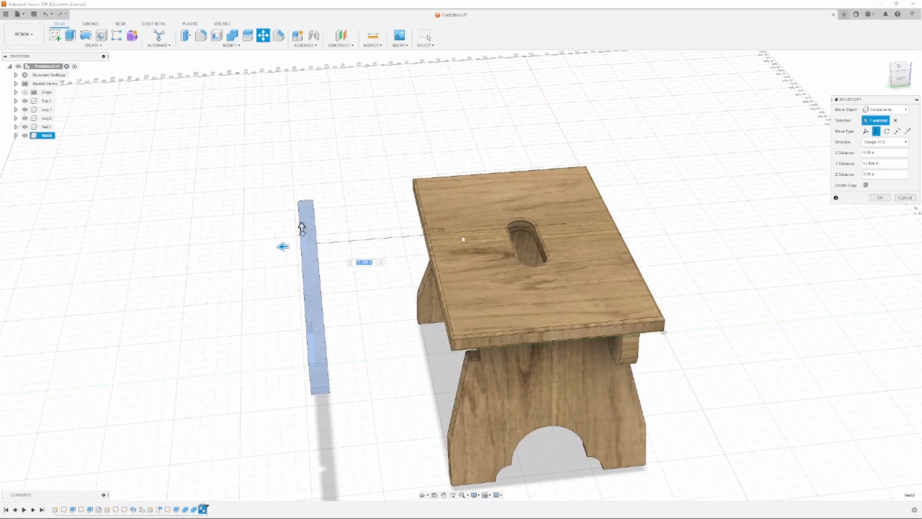
# - Switch the rail copy's move type to Rotate, trying a short edge on its near end as the axis and clearing it
pyautogui.click(887, 132)
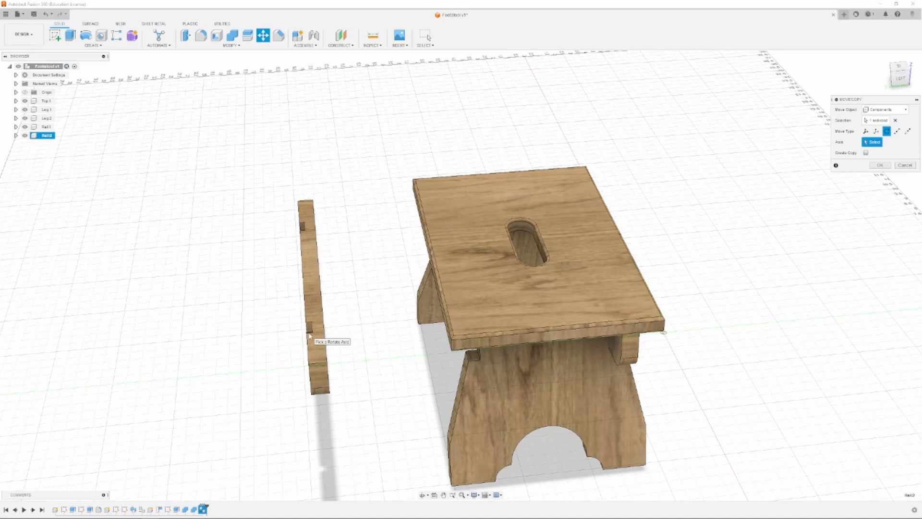
pyautogui.click(319, 365)
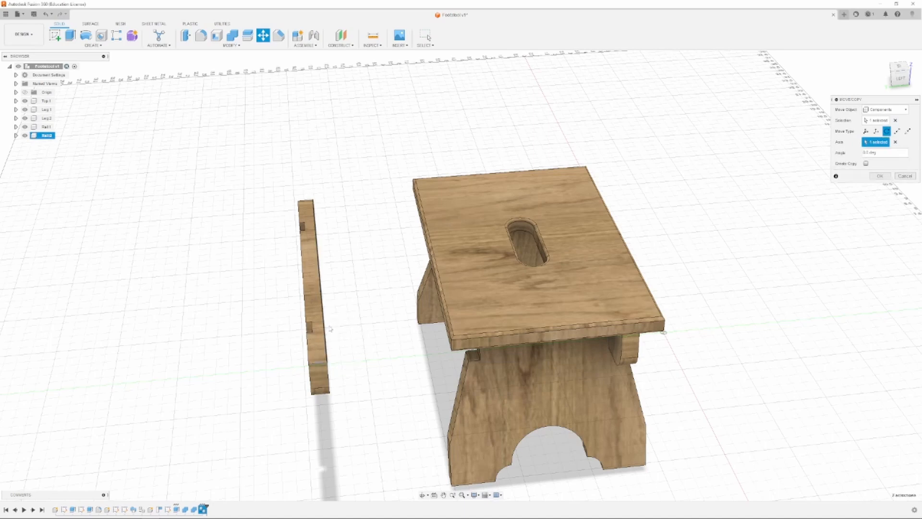
pyautogui.scroll(-2, 323, 301)
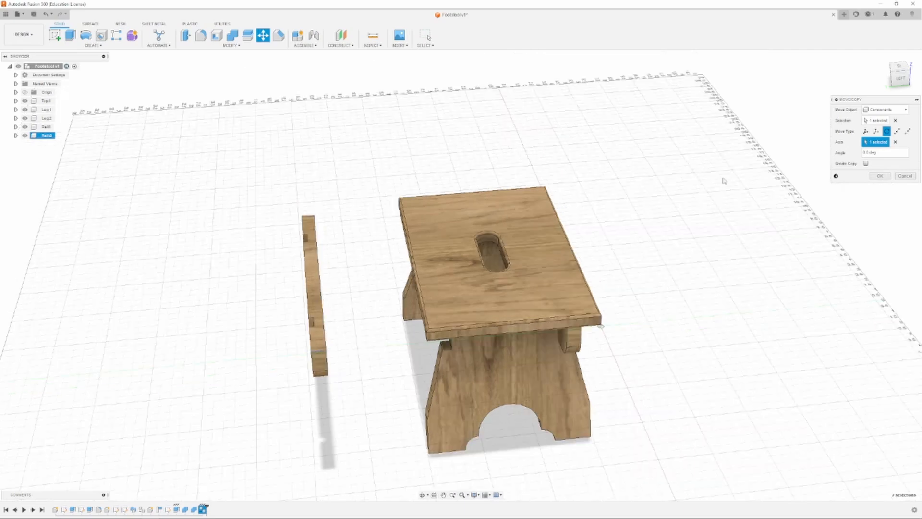
pyautogui.scroll(-1, 360, 302)
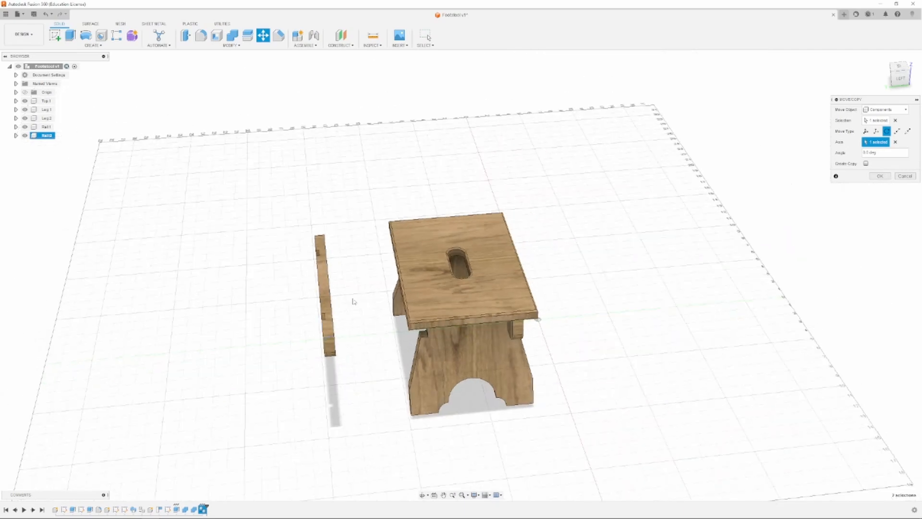
pyautogui.scroll(-1, 351, 314)
pyautogui.scroll(5, 331, 313)
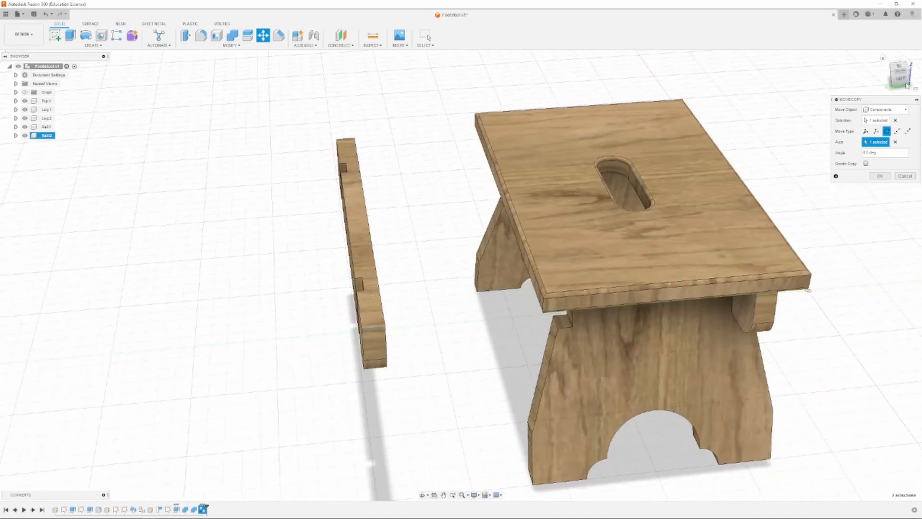
pyautogui.keyDown('shift'); pyautogui.moveTo(461, 275); pyautogui.dragTo(313, 253, button='middle'); pyautogui.keyUp('shift')
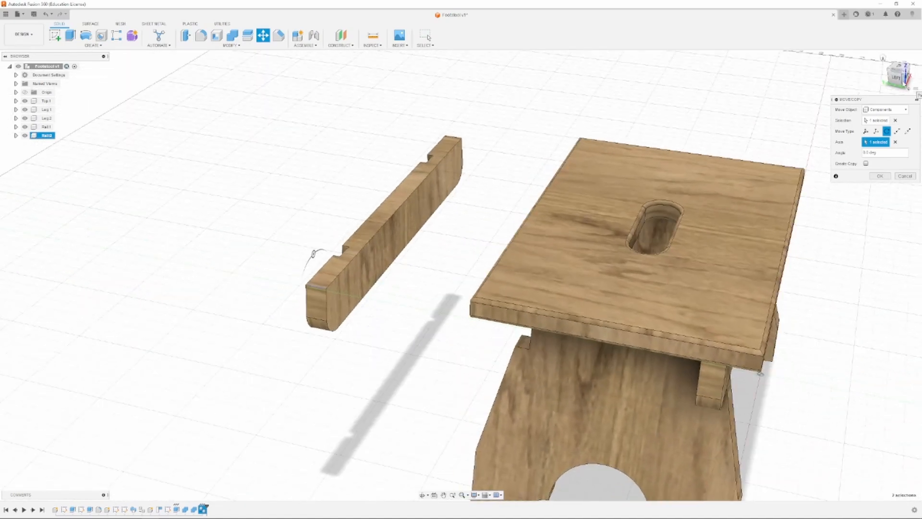
pyautogui.click(895, 142)
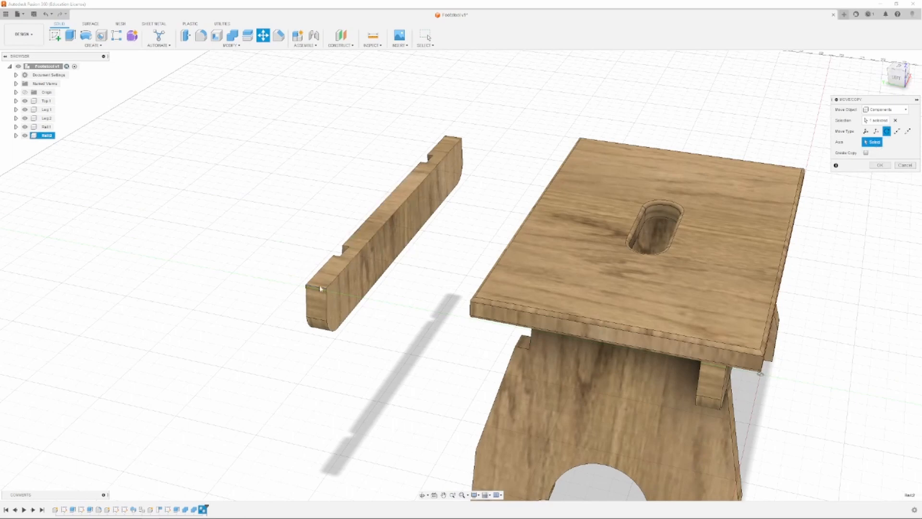
# - Rotate the rail copy 180 degrees about its long edge and apply the move
pyautogui.click(896, 77)
pyautogui.moveTo(895, 77)
pyautogui.mouseDown()
pyautogui.moveTo(916, 52)
pyautogui.moveTo(898, 79)
pyautogui.mouseUp()
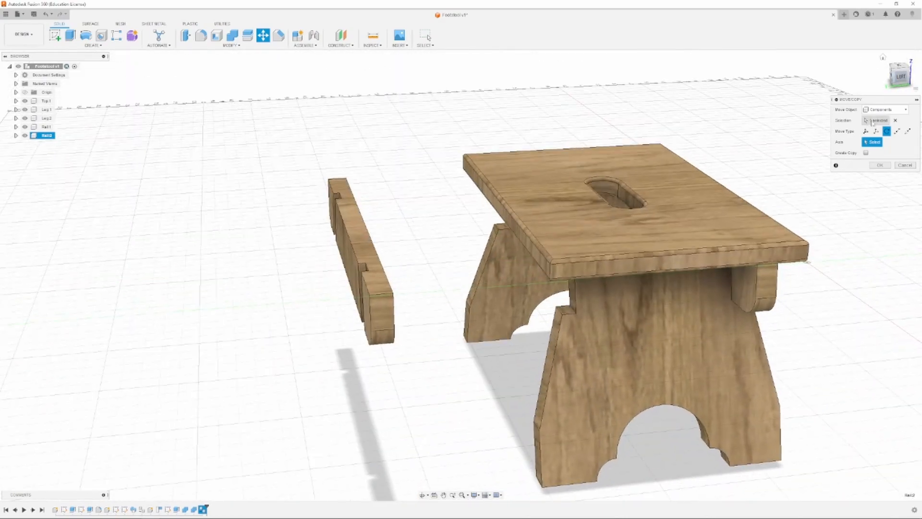
pyautogui.click(866, 131)
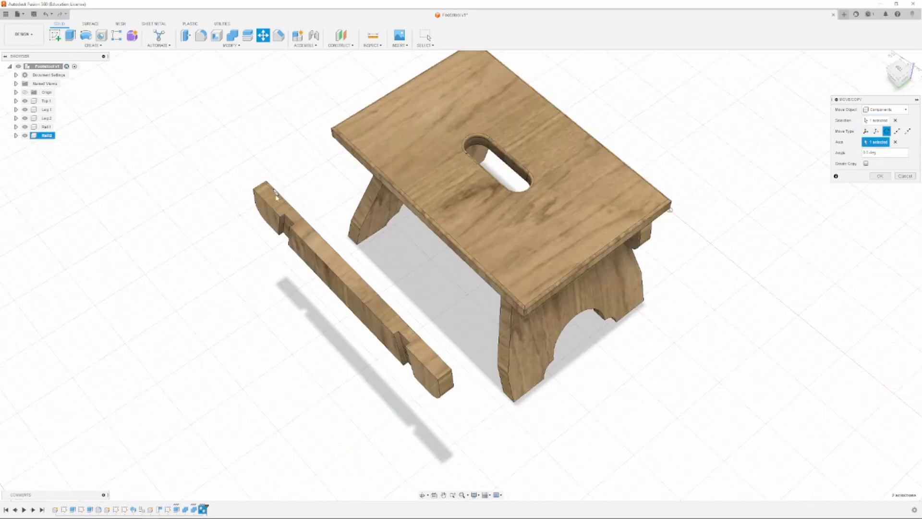
pyautogui.moveTo(276, 197); pyautogui.dragTo(303, 302)
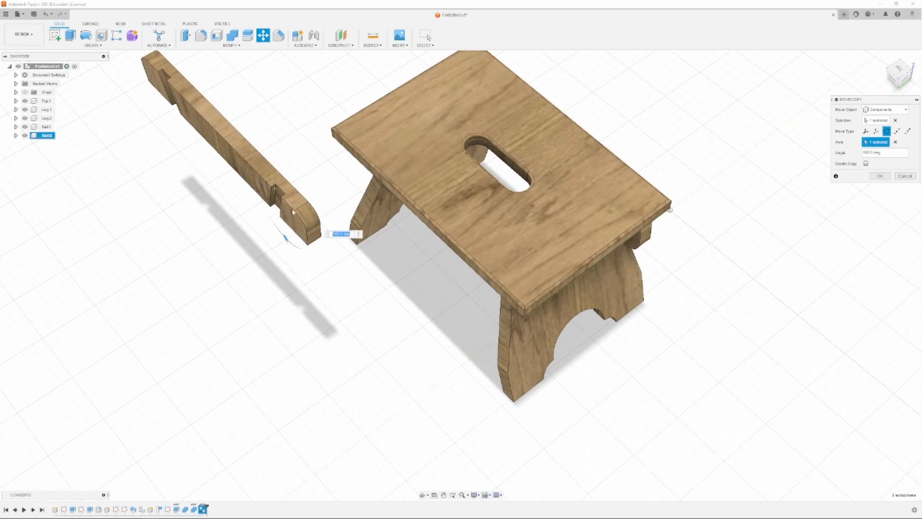
pyautogui.click(296, 192)
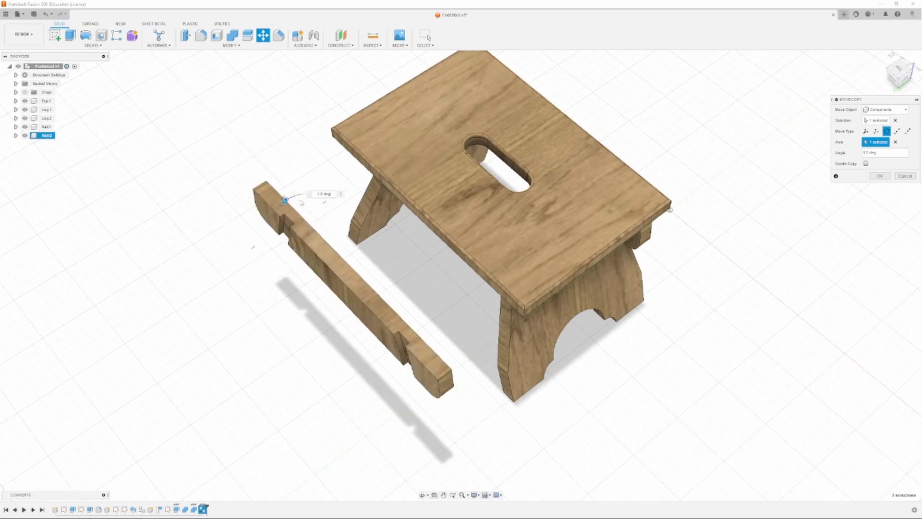
pyautogui.moveTo(285, 200); pyautogui.dragTo(302, 307)
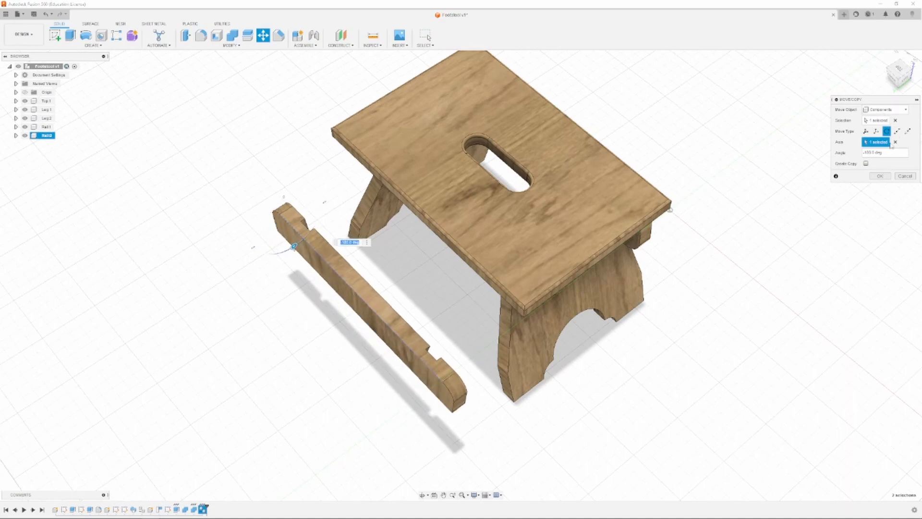
pyautogui.click(883, 176)
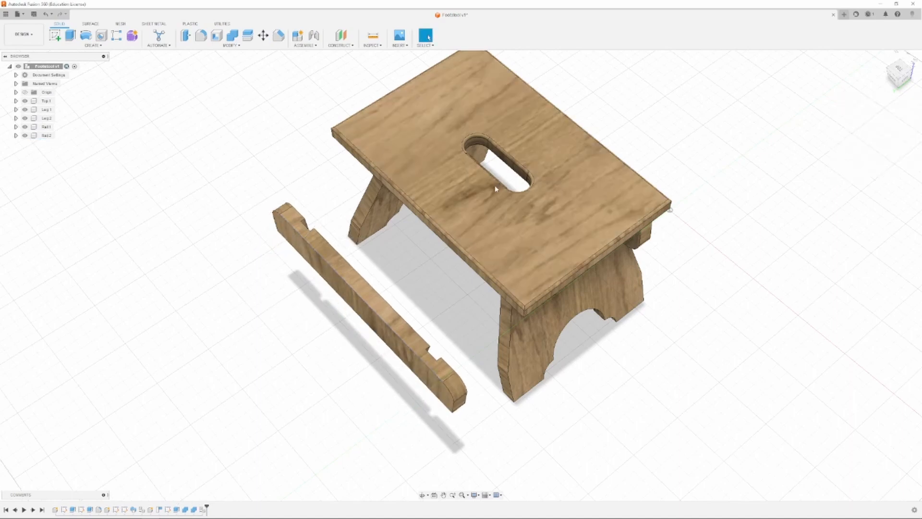
# - Start another Rotate move, trying a short notch edge of the rail copy as the axis and clearing it
pyautogui.press('m')
pyautogui.click(433, 390)
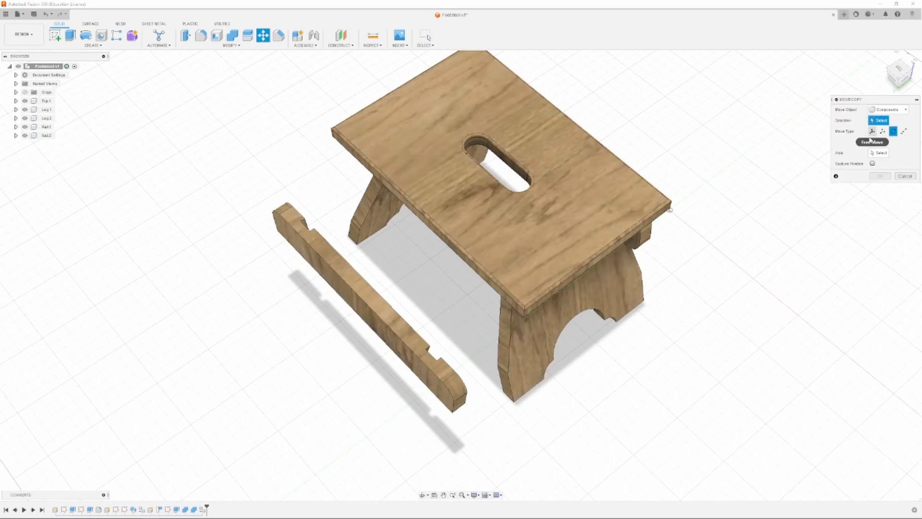
pyautogui.click(879, 152)
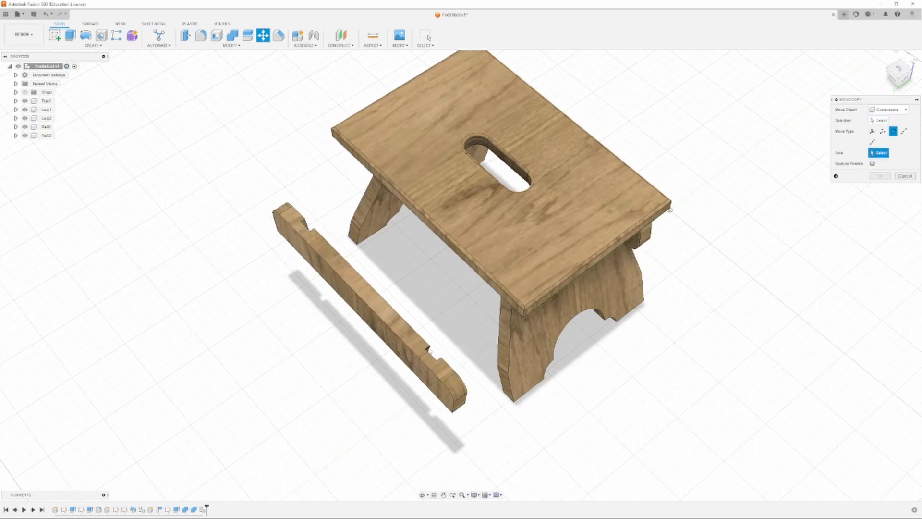
pyautogui.click(429, 350)
pyautogui.moveTo(426, 326); pyautogui.dragTo(372, 291)
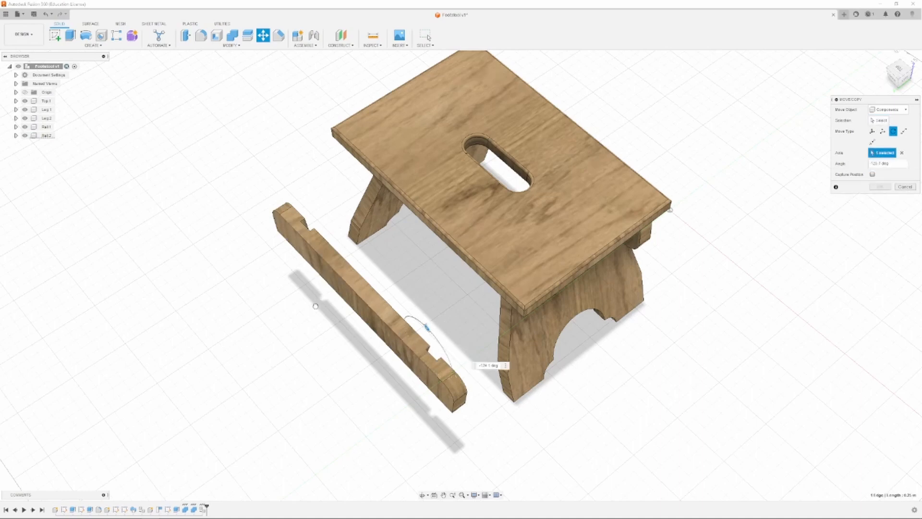
pyautogui.moveTo(315, 306); pyautogui.dragTo(559, 300)
pyautogui.moveTo(900, 77); pyautogui.dragTo(900, 51)
pyautogui.moveTo(450, 262); pyautogui.dragTo(413, 269)
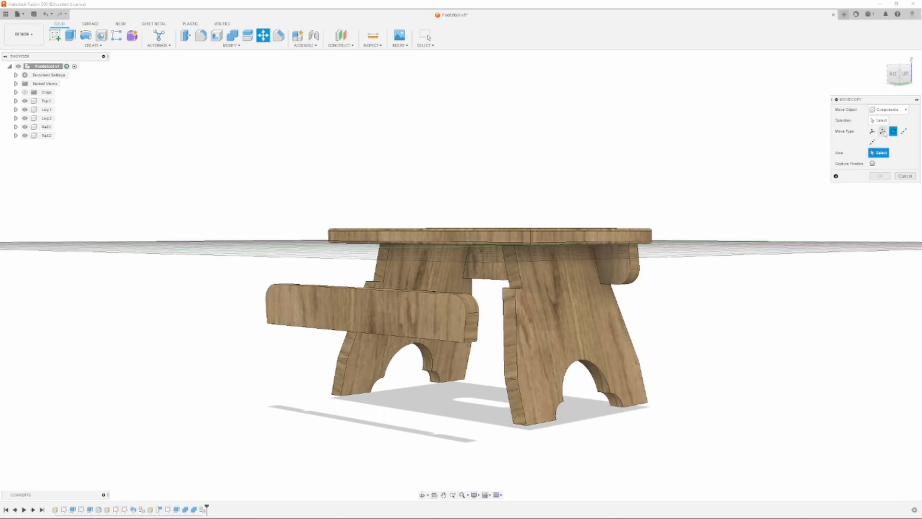
# - Rotate the Rail 2 component 180 degrees about the short upper edge of one notch, turning its rounded corners downward
pyautogui.click(423, 276)
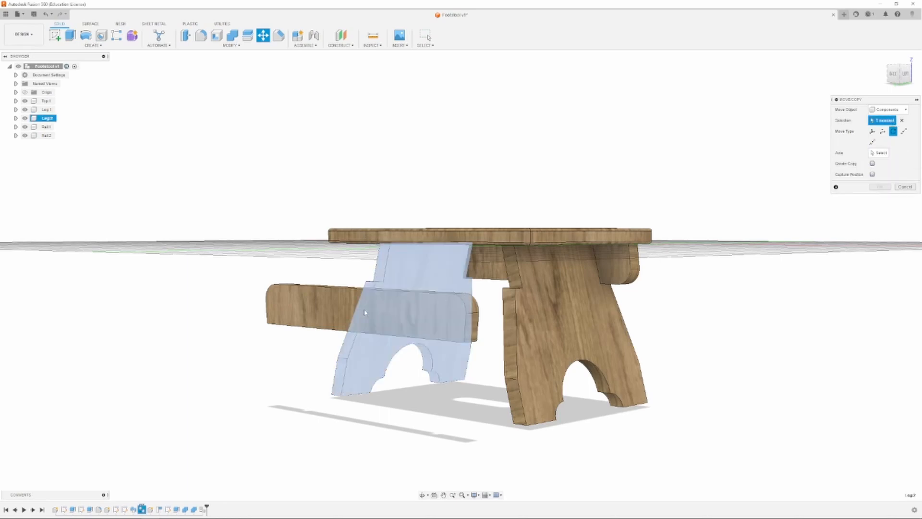
pyautogui.click(903, 121)
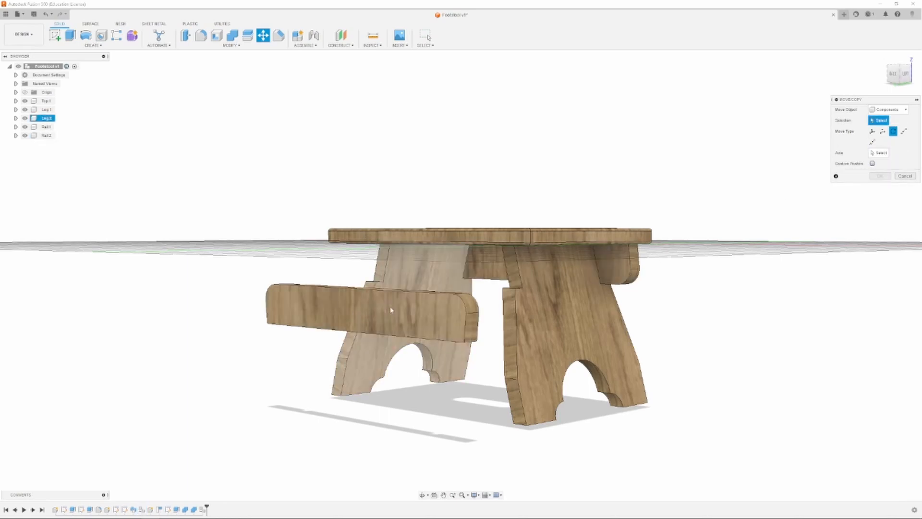
pyautogui.click(313, 303)
pyautogui.click(893, 132)
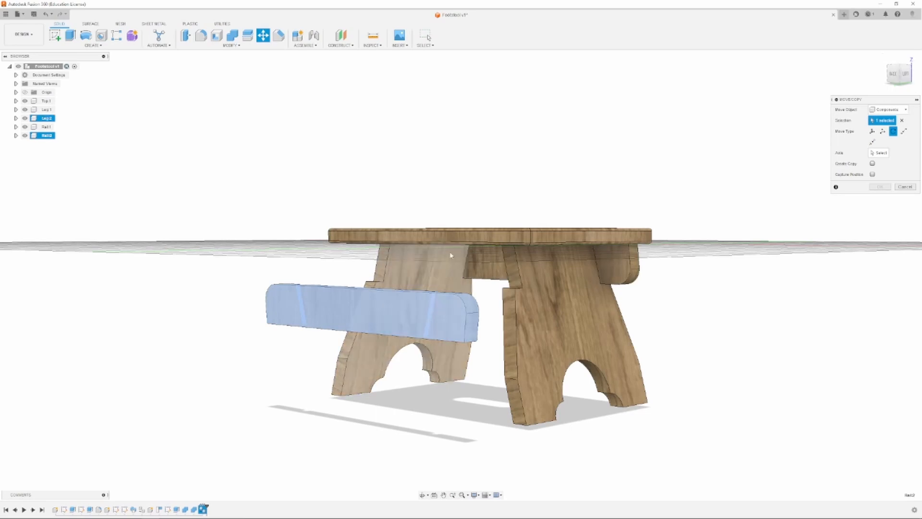
pyautogui.click(883, 58)
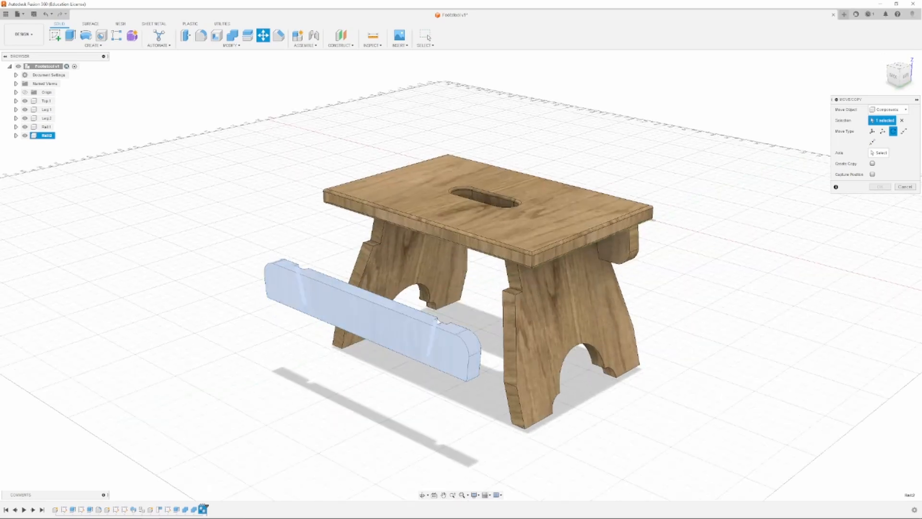
pyautogui.scroll(8, 437, 320)
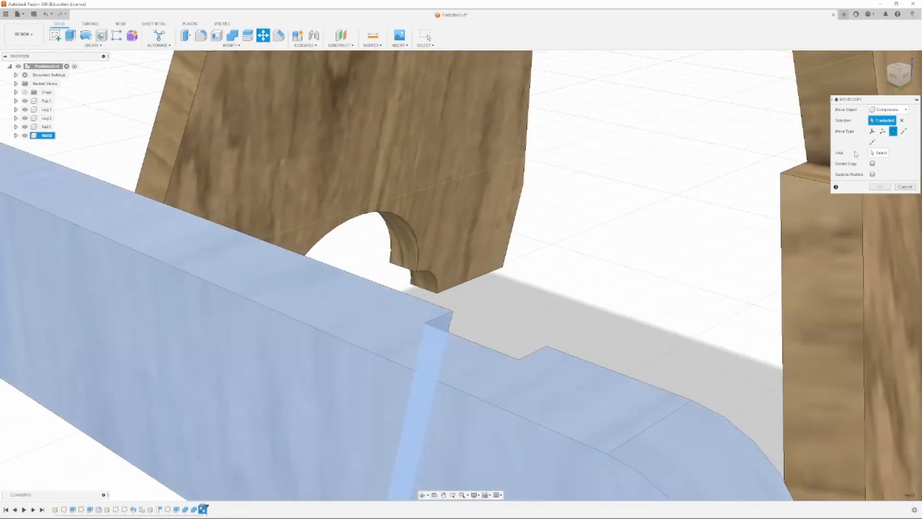
pyautogui.click(879, 153)
pyautogui.click(437, 322)
pyautogui.scroll(-8, 439, 281)
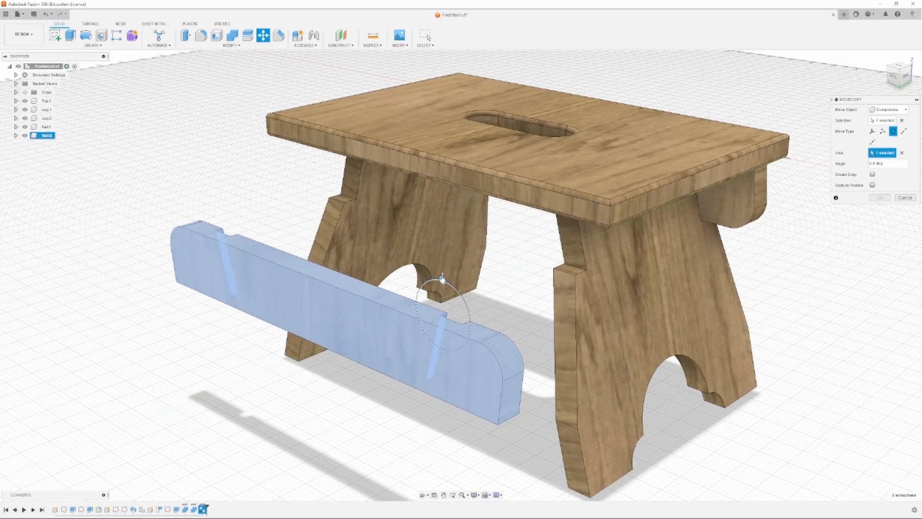
pyautogui.moveTo(443, 280); pyautogui.dragTo(443, 404)
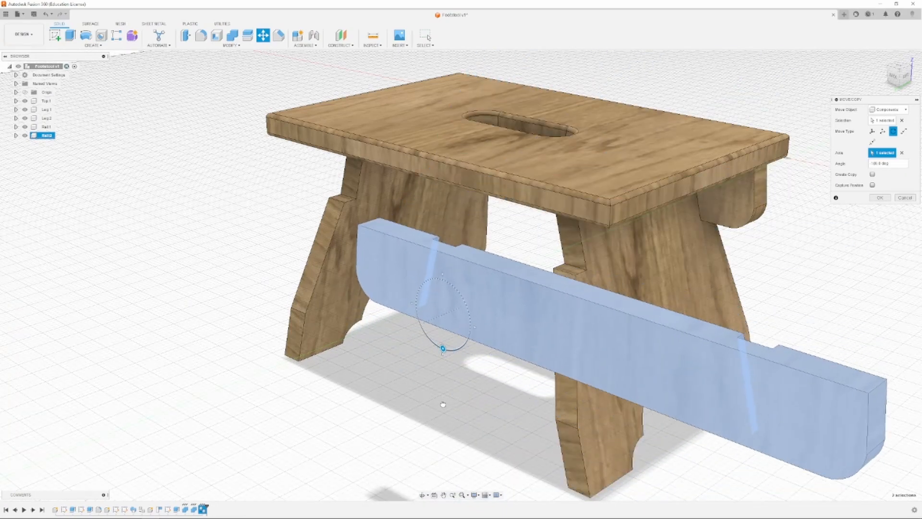
pyautogui.scroll(-5, 443, 403)
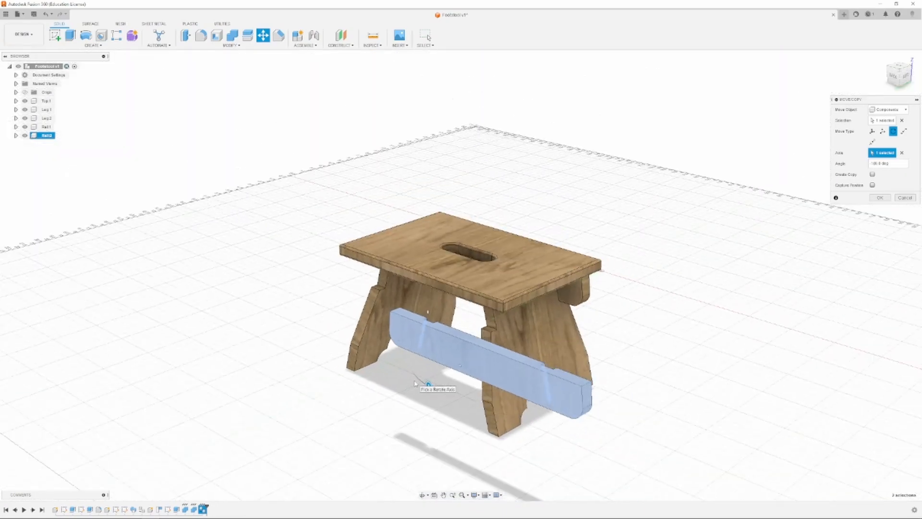
pyautogui.click(882, 198)
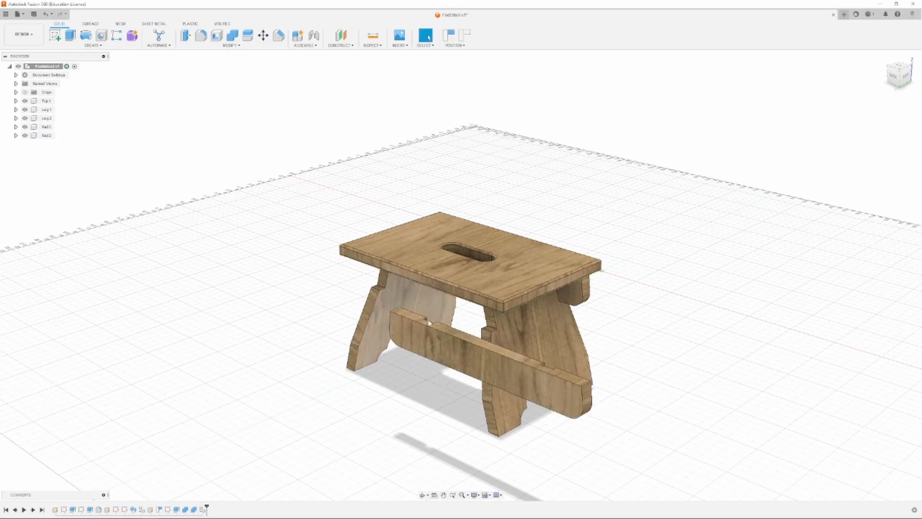
# - Start a Point to Point move with only the Rail 2 component selected
pyautogui.scroll(5, 427, 320)
pyautogui.press('m')
pyautogui.click(903, 132)
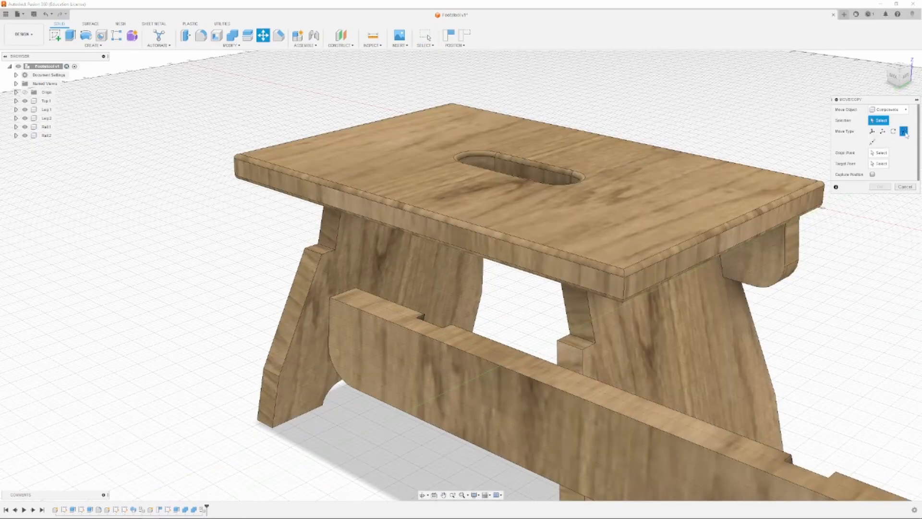
pyautogui.scroll(-2, 411, 300)
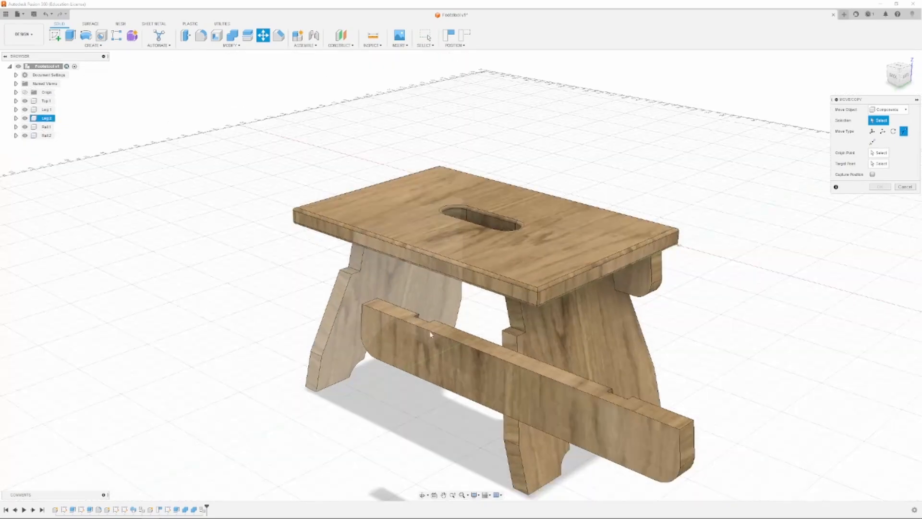
pyautogui.scroll(6, 422, 302)
pyautogui.scroll(-1, 384, 291)
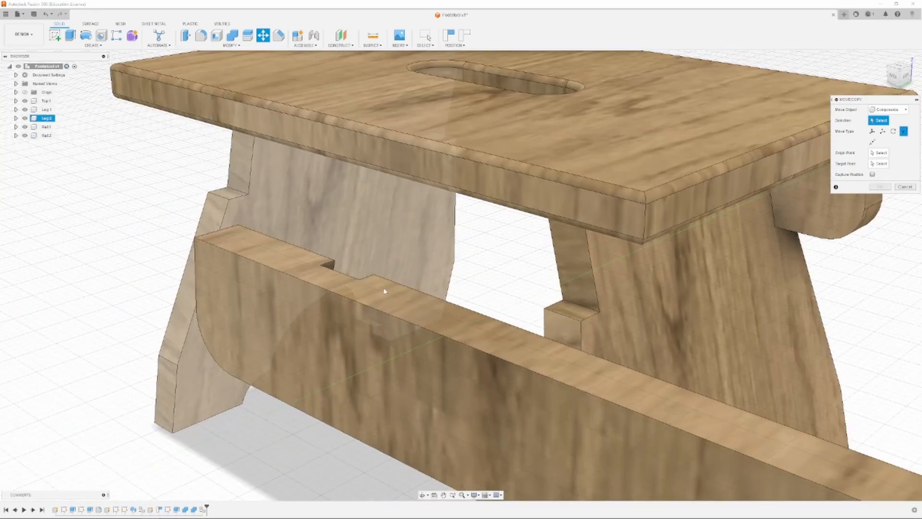
pyautogui.click(371, 323)
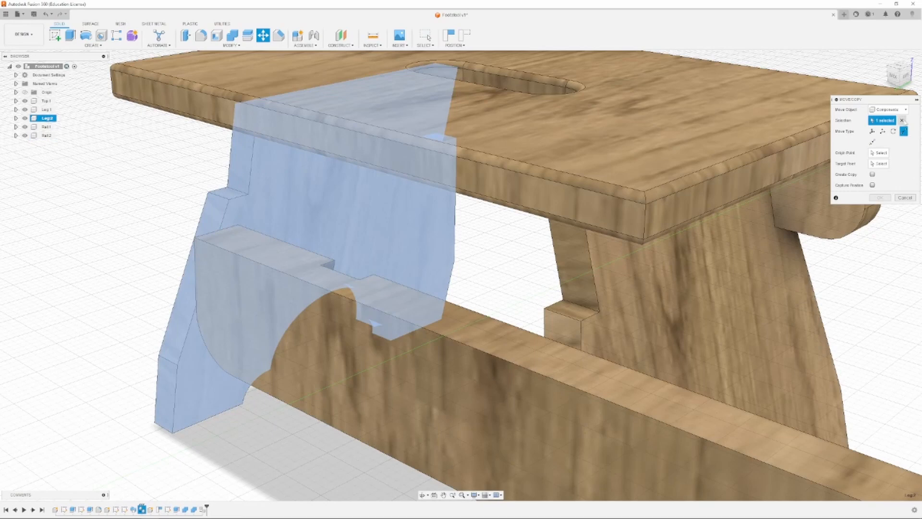
pyautogui.click(902, 121)
pyautogui.click(509, 386)
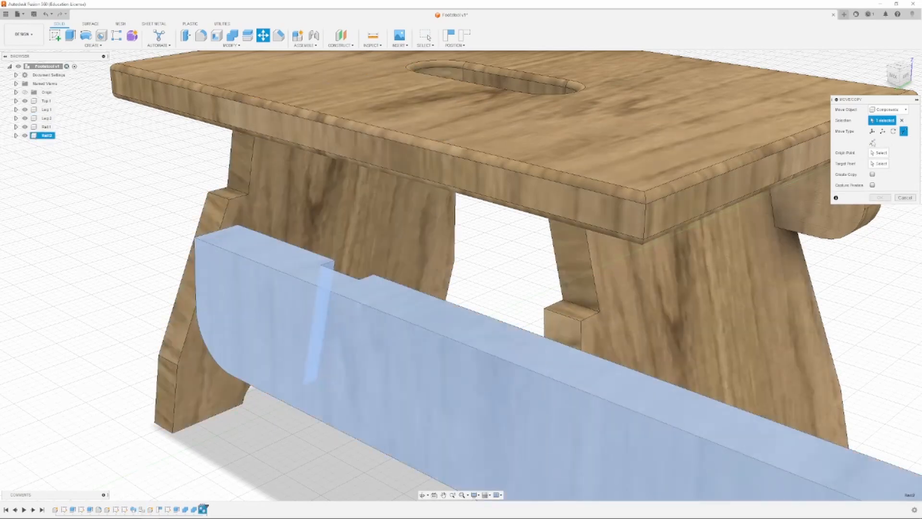
# - Move Rail 2 from a corner of its end notch to Leg 2's matching upper corner beneath the stool top
pyautogui.click(880, 153)
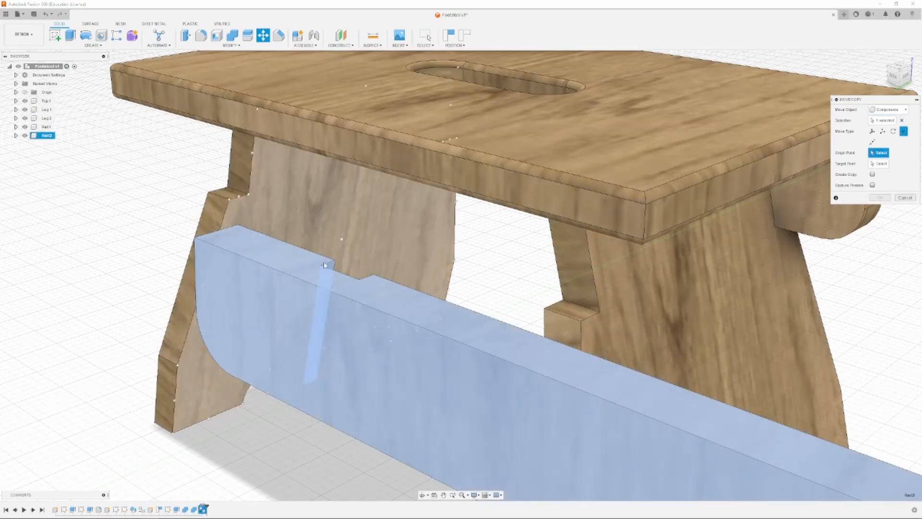
pyautogui.scroll(5, 325, 266)
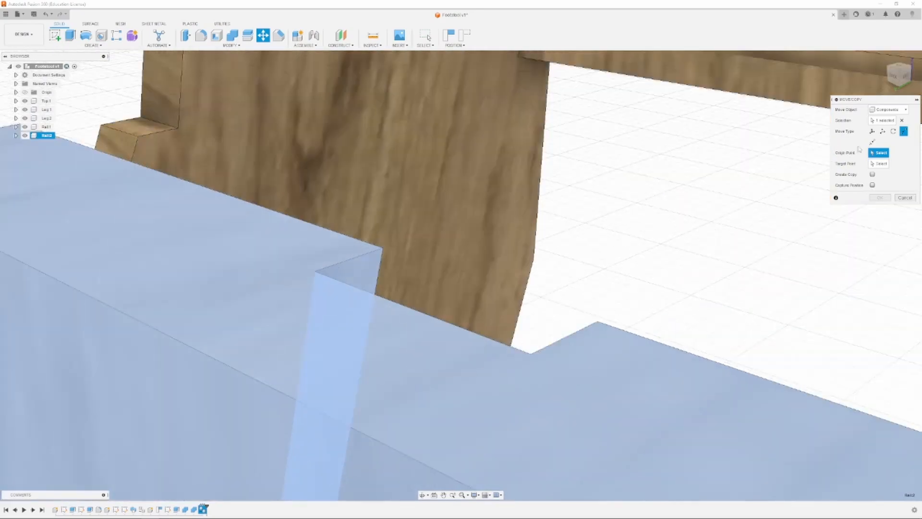
pyautogui.scroll(-5, 323, 276)
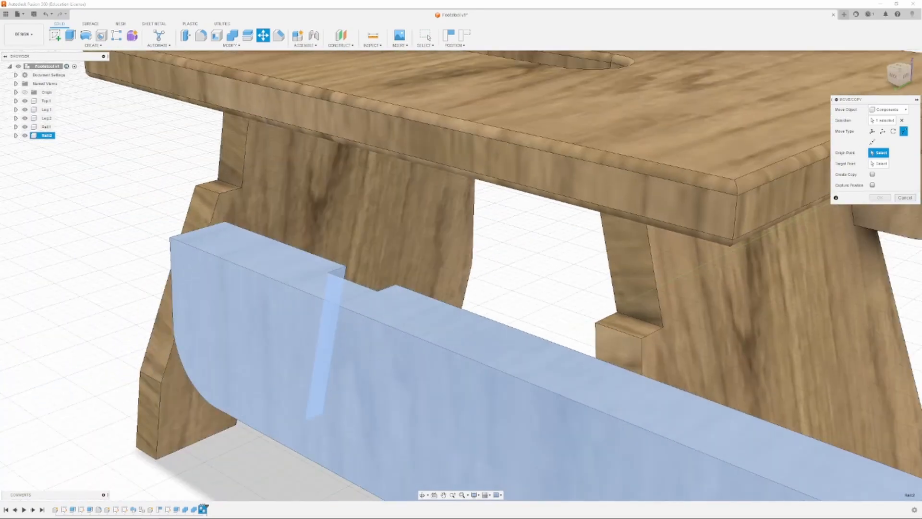
pyautogui.moveTo(350, 272)
pyautogui.keyDown('shift'); pyautogui.mouseDown(button='middle')
pyautogui.moveTo(399, 313)
pyautogui.moveTo(500, 249)
pyautogui.moveTo(485, 339)
pyautogui.mouseUp(button='middle'); pyautogui.keyUp('shift')
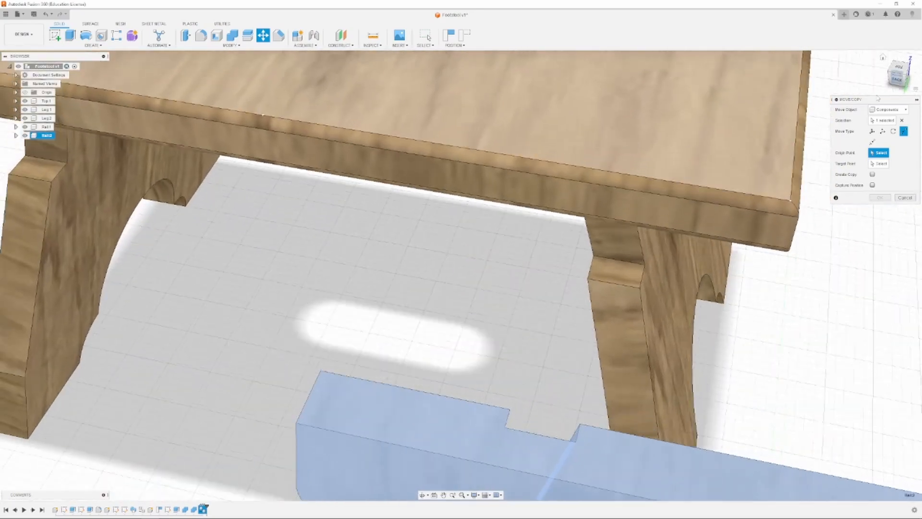
pyautogui.click(510, 422)
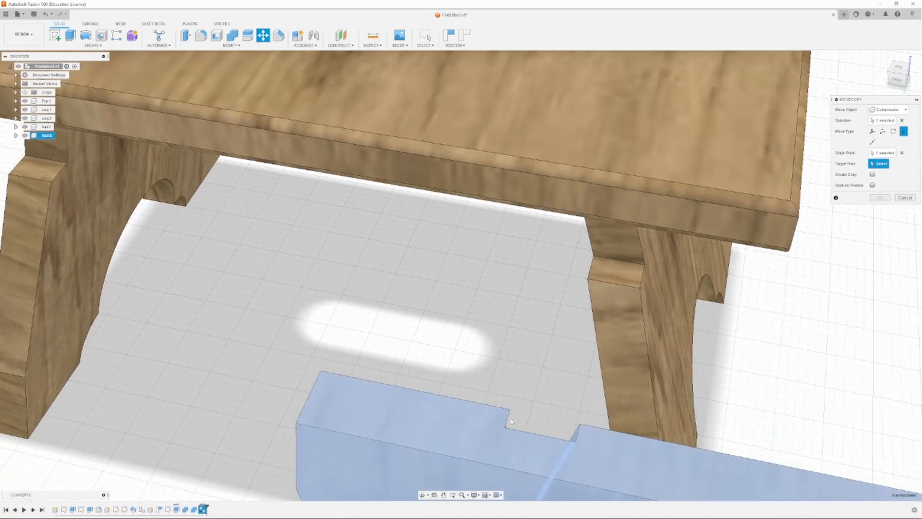
pyautogui.moveTo(898, 82); pyautogui.dragTo(894, 42)
pyautogui.scroll(-3, 757, 342)
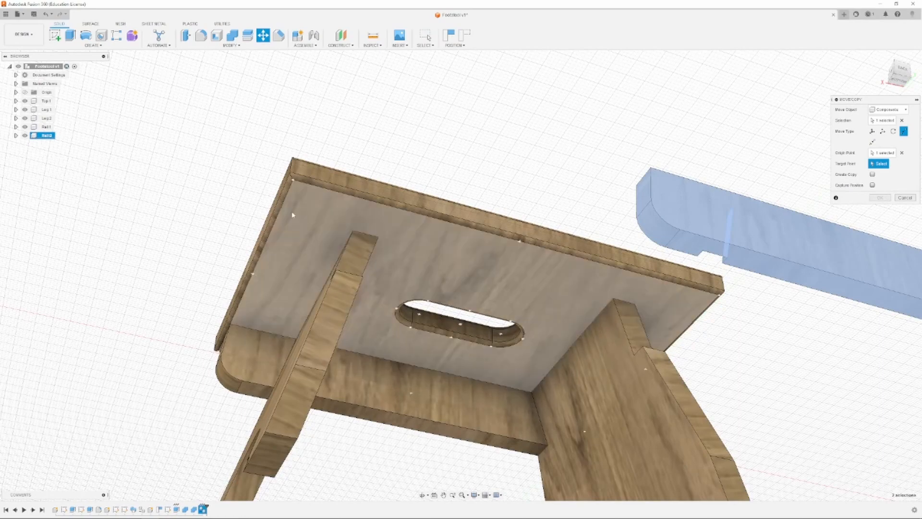
pyautogui.scroll(3, 351, 235)
pyautogui.scroll(-2, 350, 235)
pyautogui.click(366, 232)
pyautogui.scroll(-3, 366, 232)
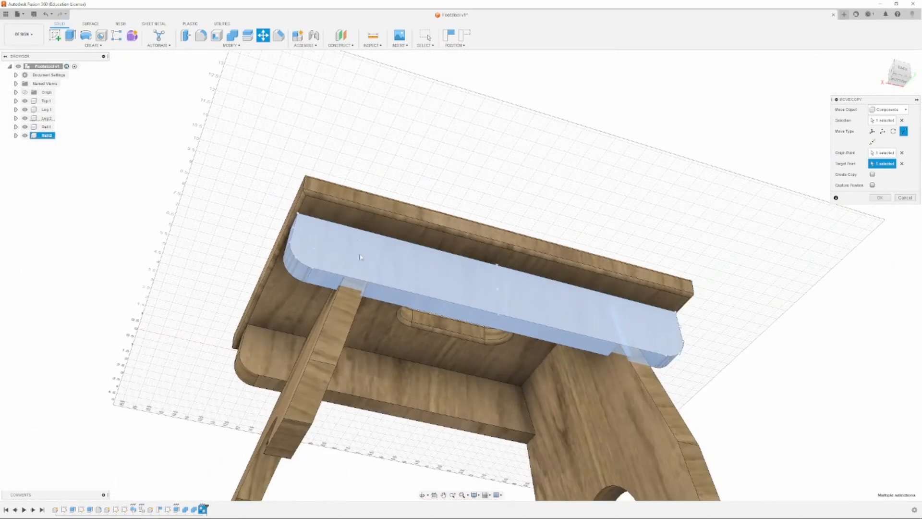
pyautogui.click(880, 199)
# - Examine from underneath how both rails fit against the legs and the stool top
pyautogui.moveTo(893, 75); pyautogui.dragTo(920, 92)
pyautogui.moveTo(460, 275)
pyautogui.keyDown('shift'); pyautogui.mouseDown(button='middle')
pyautogui.moveTo(409, 260)
pyautogui.moveTo(375, 216)
pyautogui.moveTo(423, 202)
pyautogui.moveTo(480, 240)
pyautogui.moveTo(480, 183)
pyautogui.moveTo(504, 144)
pyautogui.moveTo(442, 269)
pyautogui.moveTo(709, 166)
pyautogui.mouseUp(button='middle'); pyautogui.keyUp('shift')
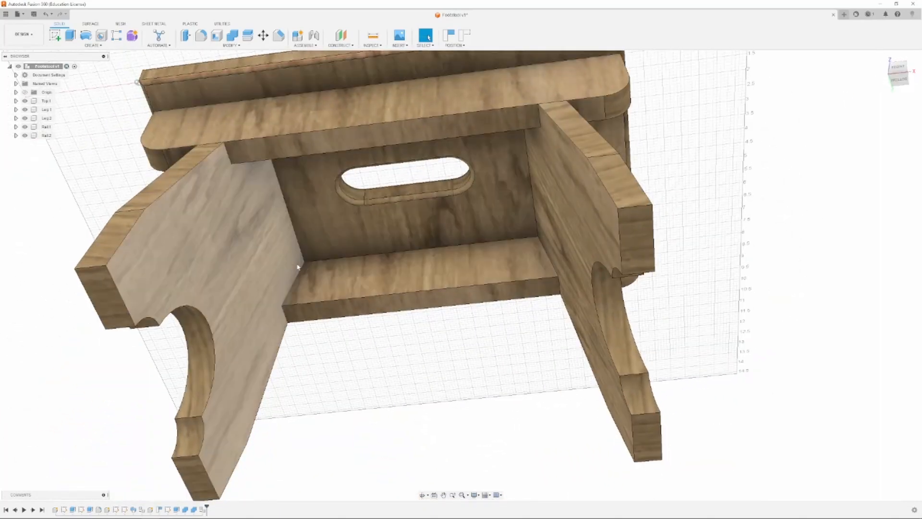
pyautogui.scroll(-5, 508, 145)
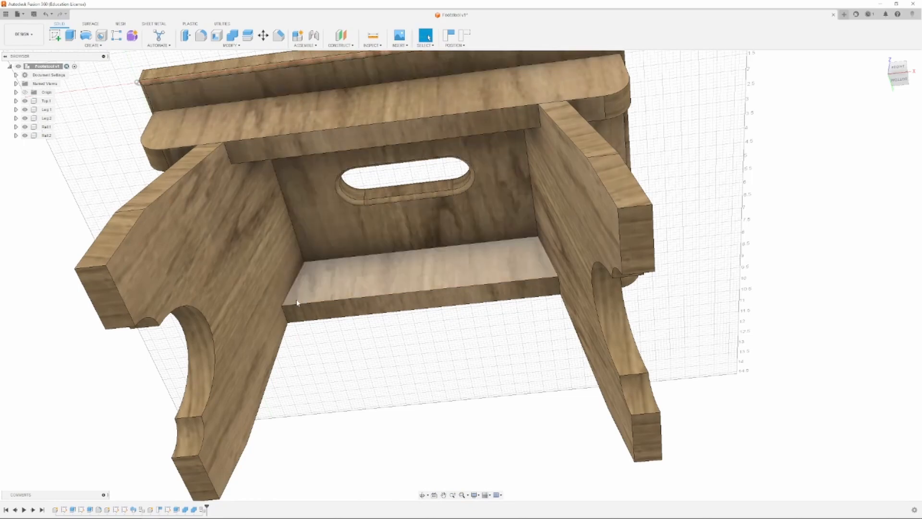
pyautogui.scroll(8, 413, 292)
pyautogui.scroll(-5, 413, 292)
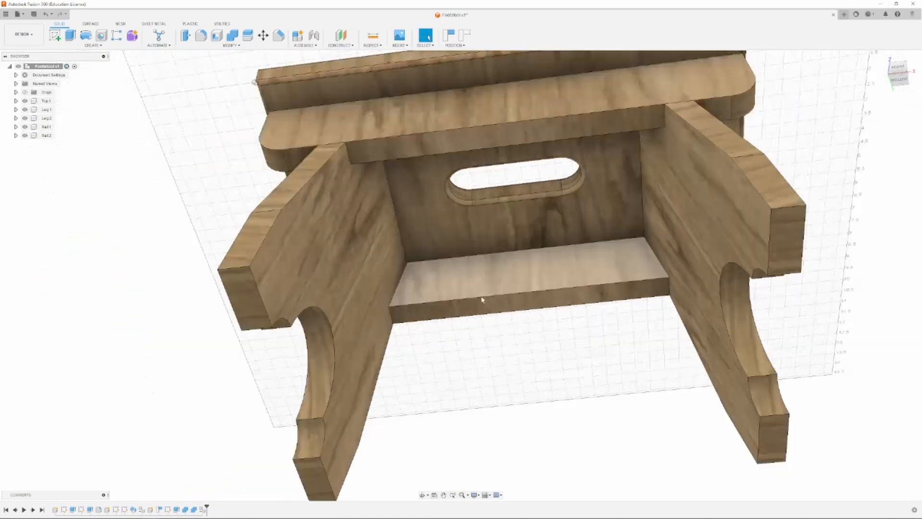
pyautogui.scroll(8, 480, 301)
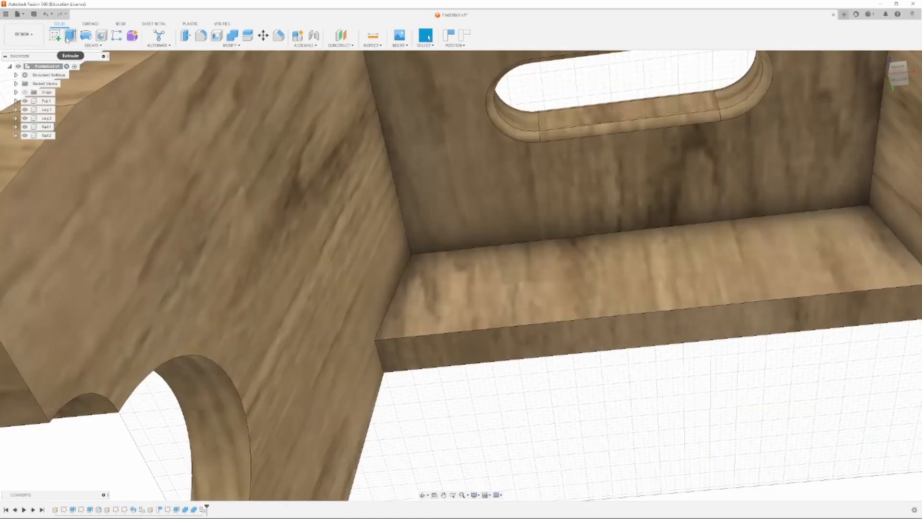
# - Create an internal standard component named Cleat 1 under the top-level footstool assembly and activate it
pyautogui.click(56, 36)
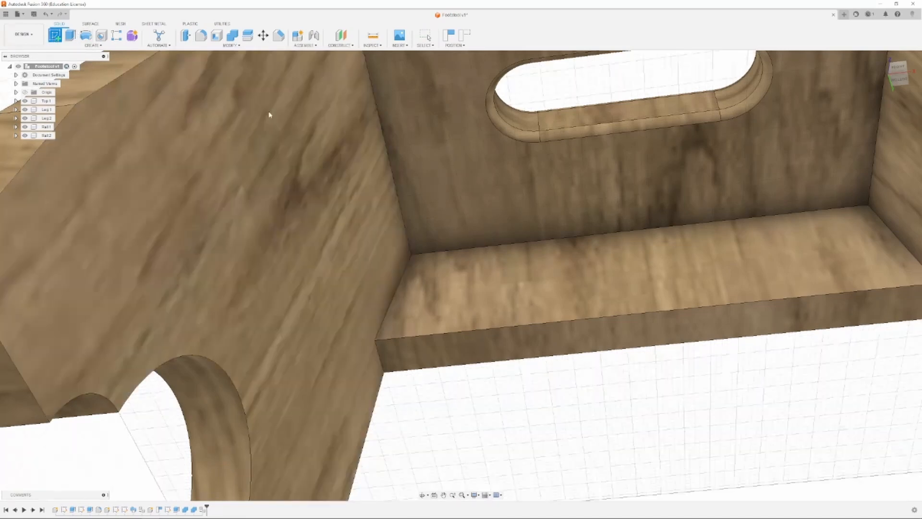
pyautogui.press('Escape')
pyautogui.rightClick(44, 67)
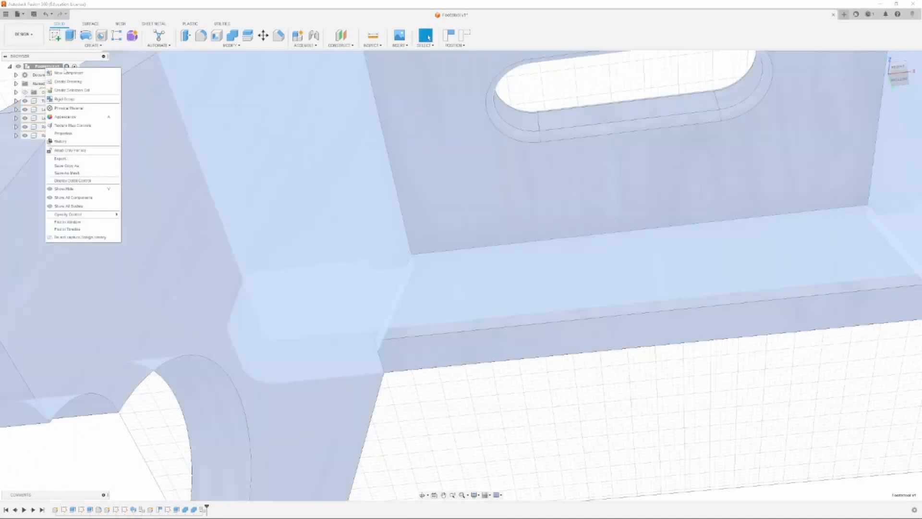
pyautogui.click(67, 72)
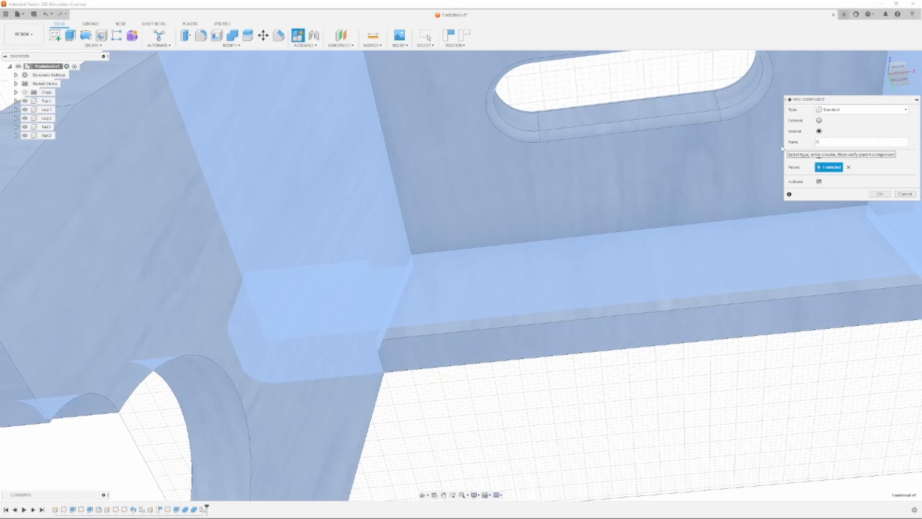
pyautogui.press('Return')
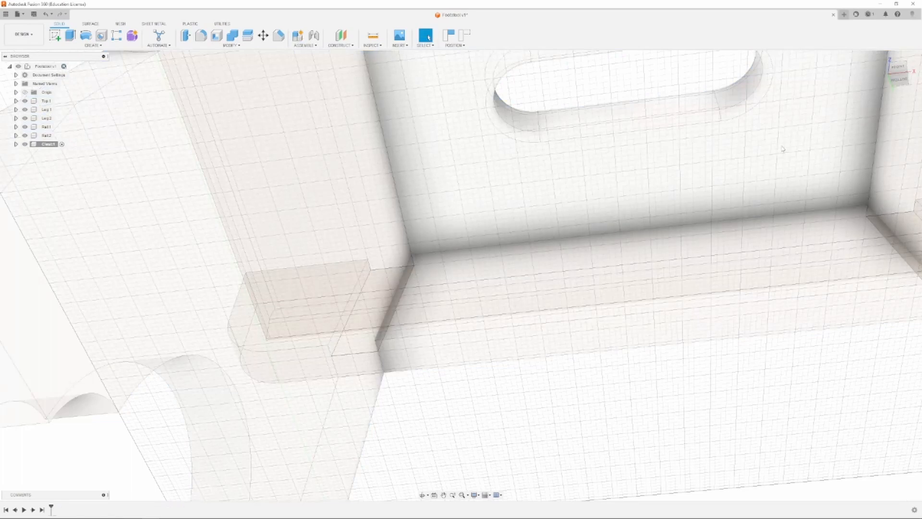
# - Start a sketch on Rail 2's inner face, capturing the moved components' current positions
pyautogui.click(55, 35)
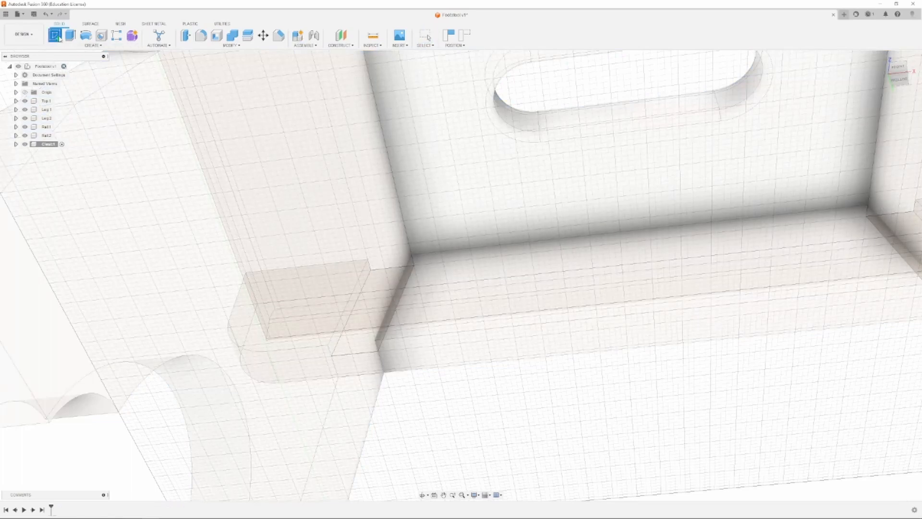
pyautogui.click(444, 284)
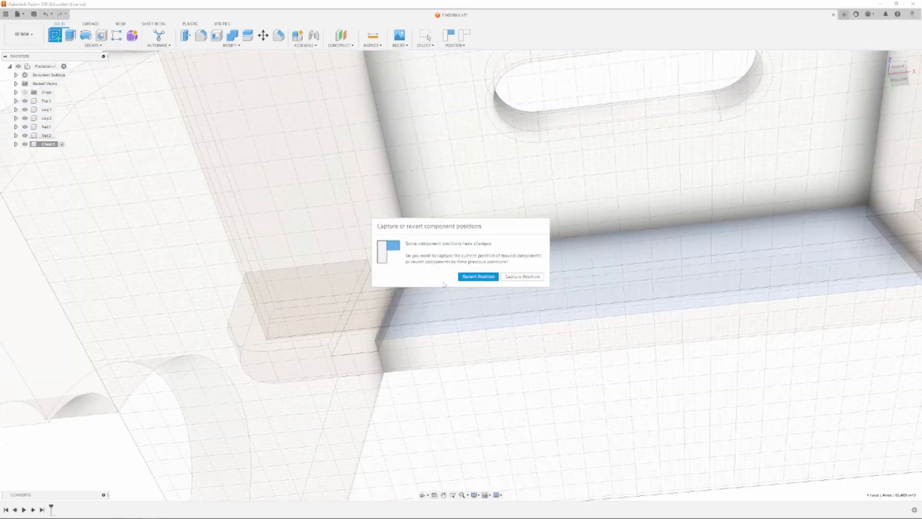
pyautogui.click(523, 277)
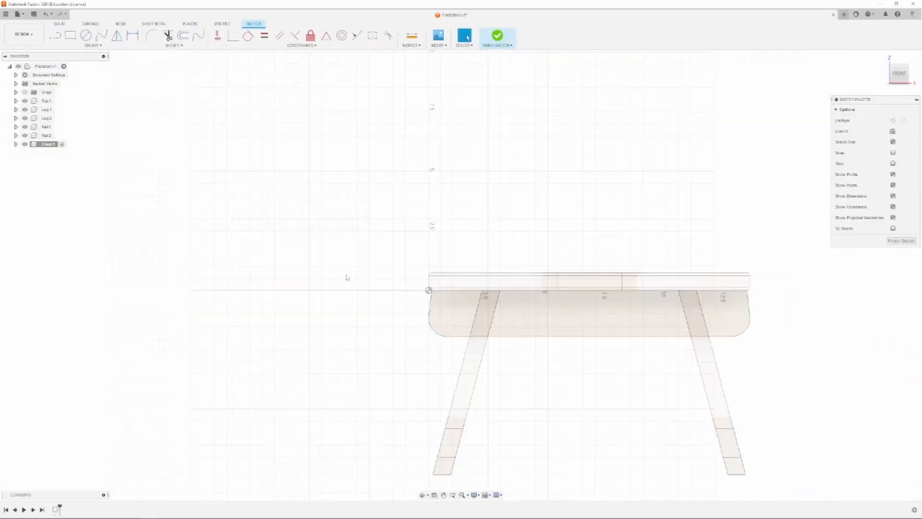
pyautogui.scroll(-2, 347, 277)
pyautogui.scroll(5, 417, 325)
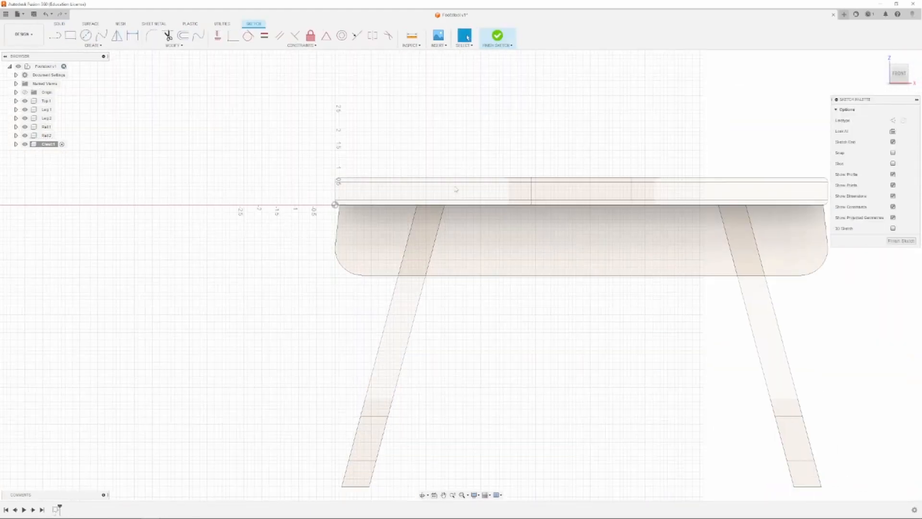
# - Draw a 1 in horizontal line along Rail 2's upper edge, starting at Leg 1's inner upper corner
pyautogui.click(55, 35)
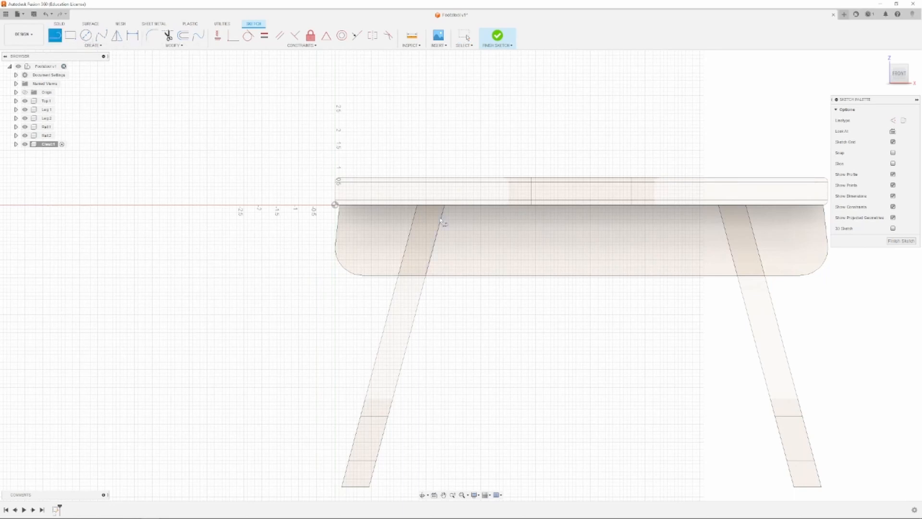
pyautogui.scroll(1, 475, 222)
pyautogui.scroll(3, 423, 214)
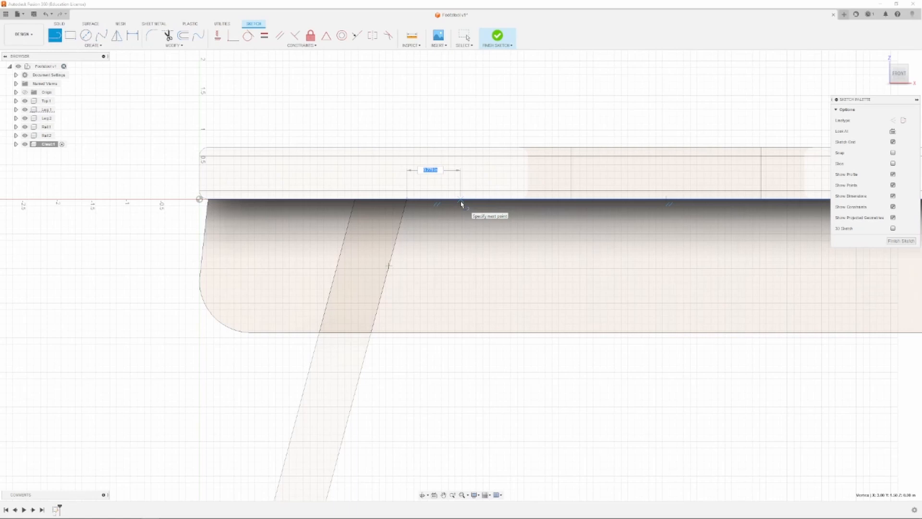
pyautogui.write('1')
pyautogui.press('Return')
pyautogui.press('Escape')
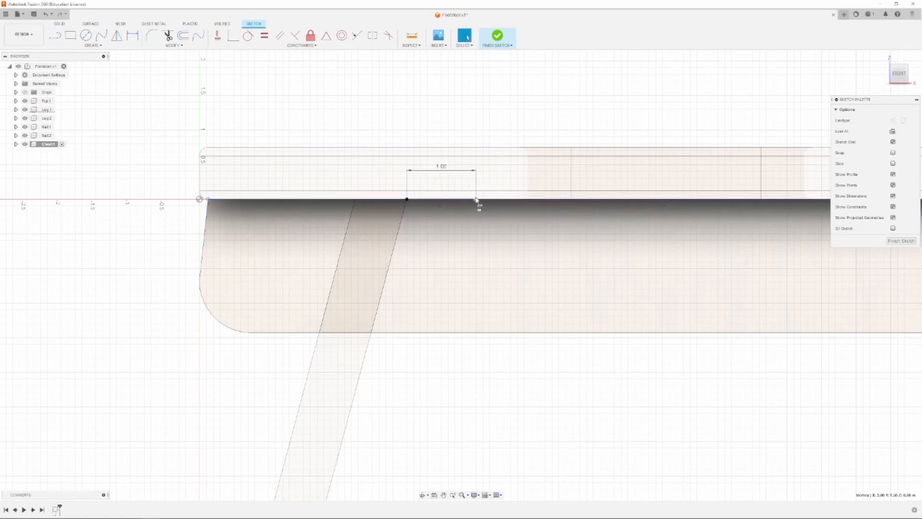
# - Draw a 0.75 in vertical line downward from the free end of the 1 in line
pyautogui.press('l')
pyautogui.click(475, 200)
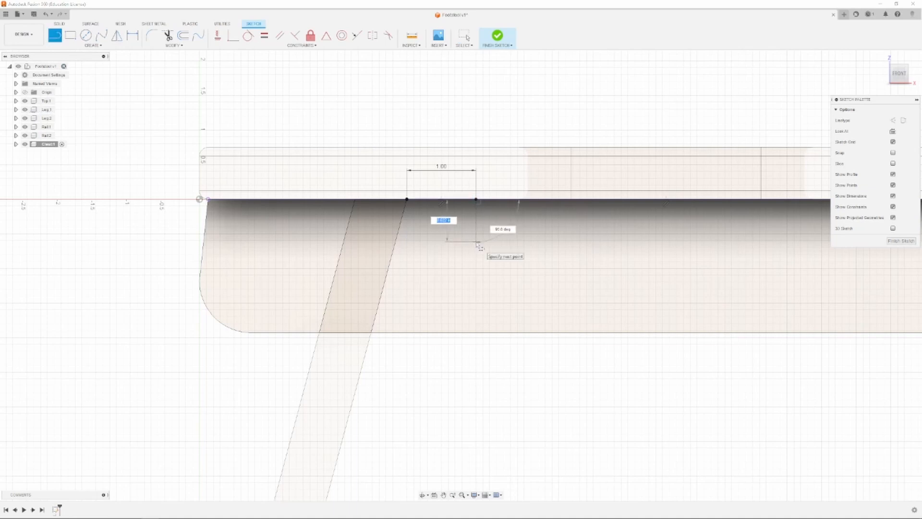
pyautogui.write('0.75')
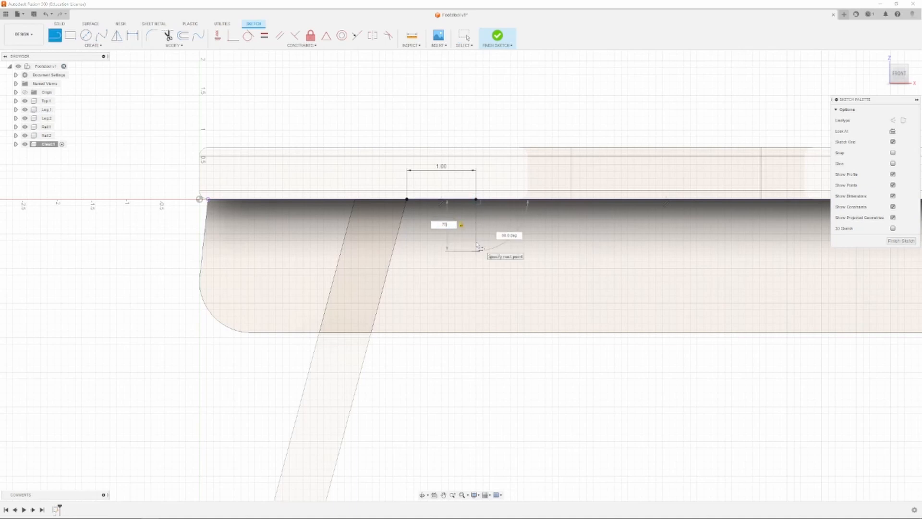
pyautogui.press('Return')
pyautogui.press('Escape')
# - Close the cleat profile with a horizontal line back to the leg's slanted edge and finish the sketch
pyautogui.press('l')
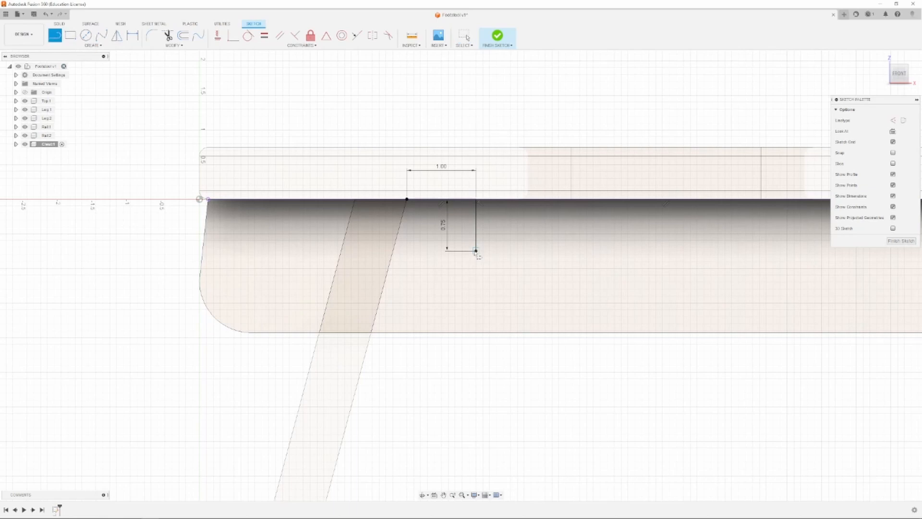
pyautogui.click(394, 251)
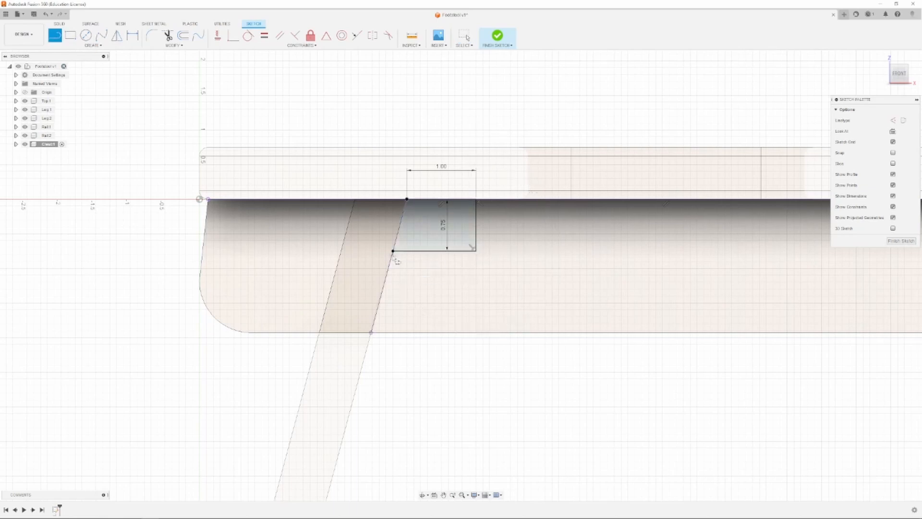
pyautogui.click(412, 199)
pyautogui.click(500, 38)
# - Extrude the cleat profile as a new body with a To Object extent ending at Rail 1's inner face
pyautogui.press('e')
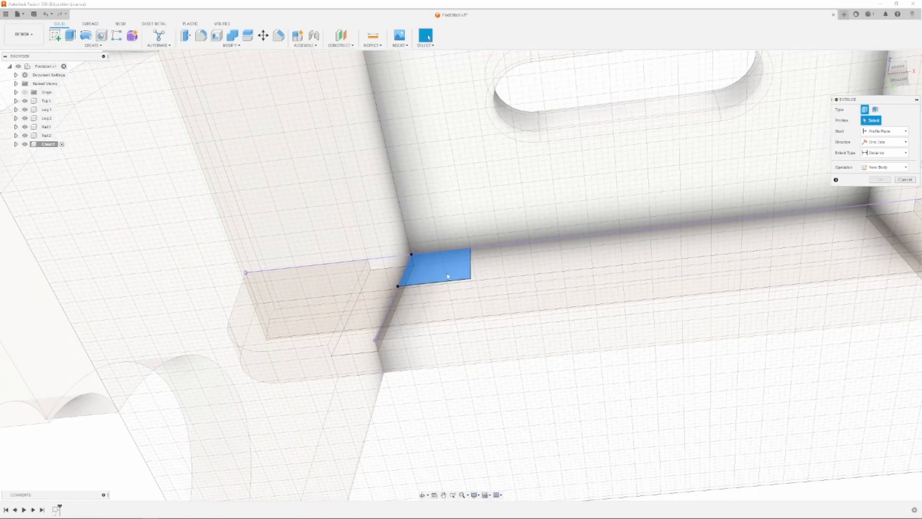
pyautogui.click(448, 276)
pyautogui.scroll(-3, 480, 343)
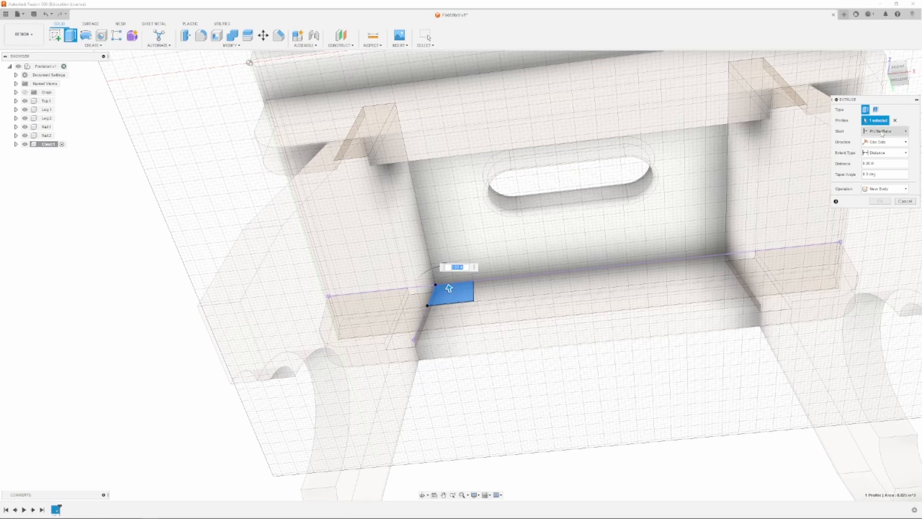
pyautogui.click(903, 153)
pyautogui.click(880, 169)
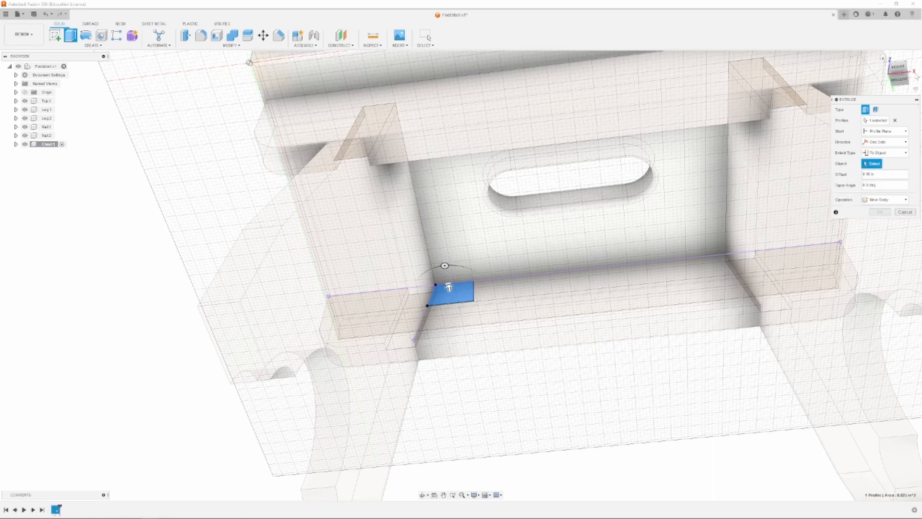
pyautogui.moveTo(449, 287)
pyautogui.keyDown('shift'); pyautogui.mouseDown(button='middle')
pyautogui.moveTo(439, 276)
pyautogui.moveTo(456, 290)
pyautogui.moveTo(477, 279)
pyautogui.mouseUp(button='middle'); pyautogui.keyUp('shift')
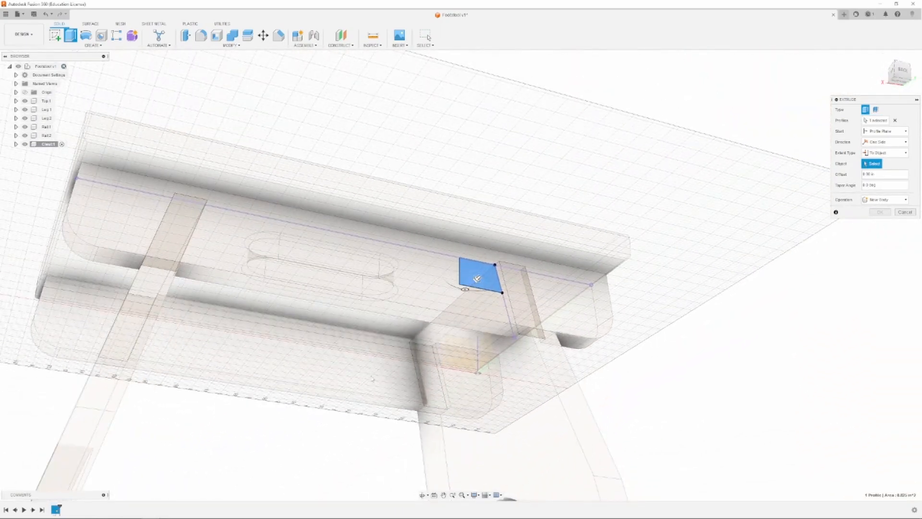
pyautogui.click(372, 379)
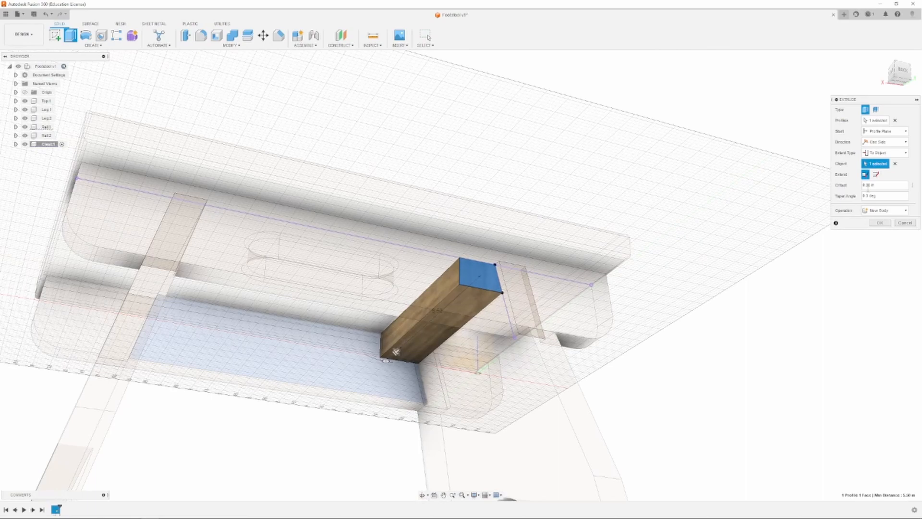
pyautogui.click(883, 225)
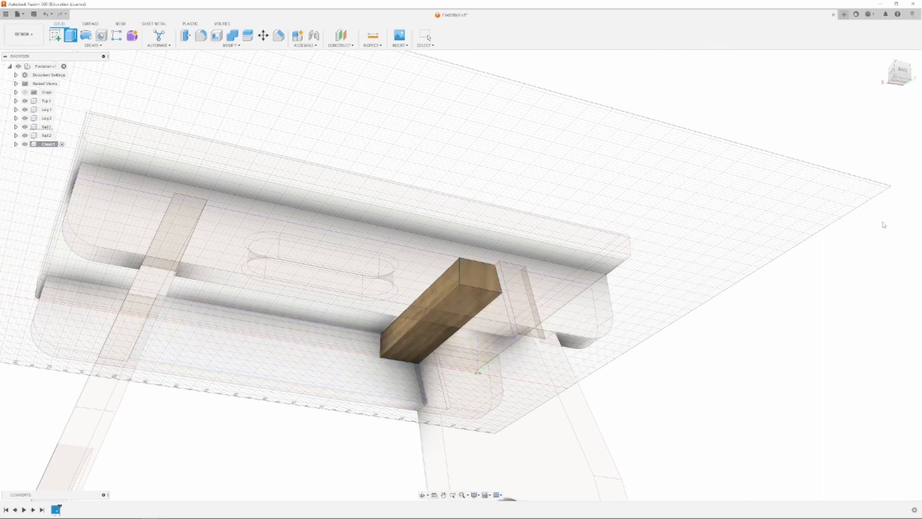
# - Activate the top-level footstool assembly and hide Rail 2 to expose the cleat
pyautogui.moveTo(892, 78); pyautogui.dragTo(897, 60)
pyautogui.keyDown('shift'); pyautogui.moveTo(460, 271); pyautogui.dragTo(500, 401, button='middle'); pyautogui.keyUp('shift')
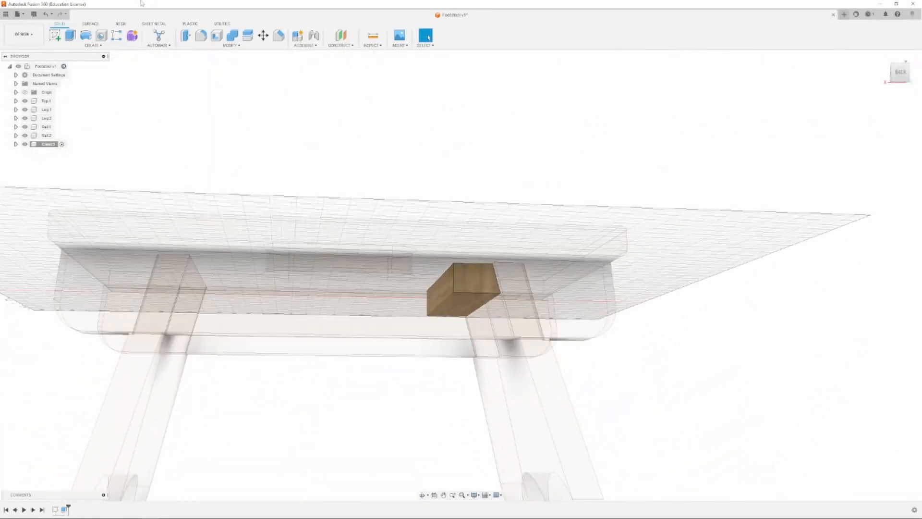
pyautogui.click(67, 67)
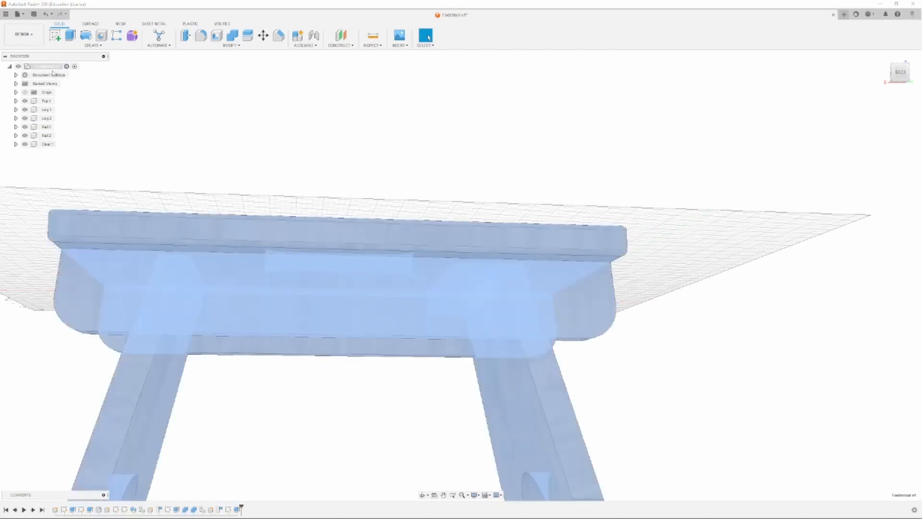
pyautogui.click(24, 136)
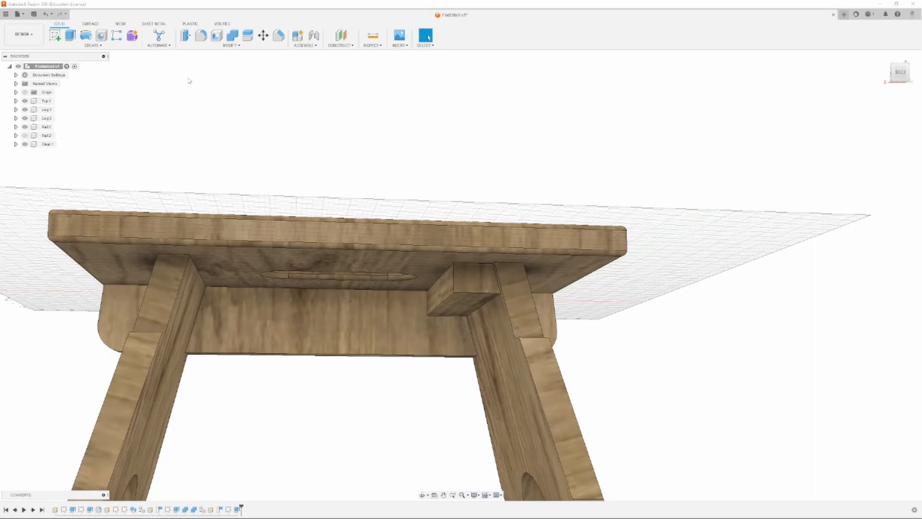
# - Create a copy of the Cleat 1 component and translate it along the design X axis toward the opposite leg
pyautogui.click(263, 36)
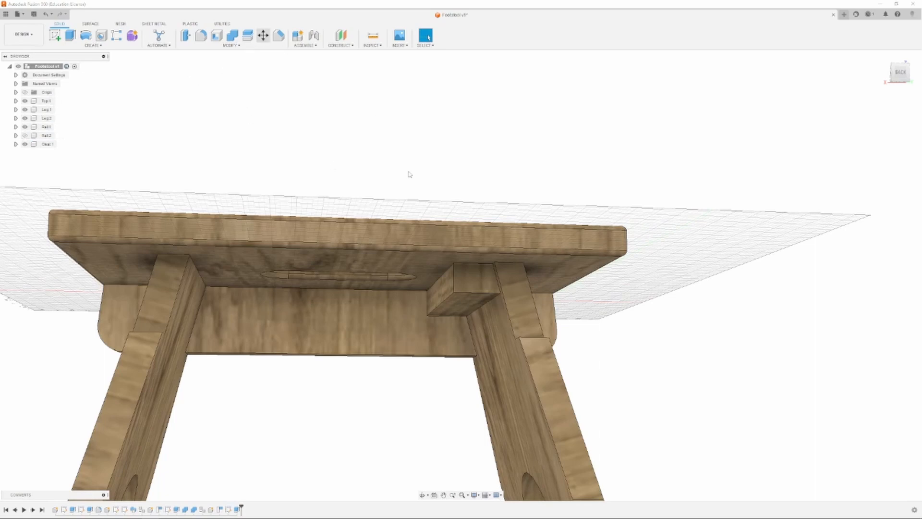
pyautogui.click(478, 273)
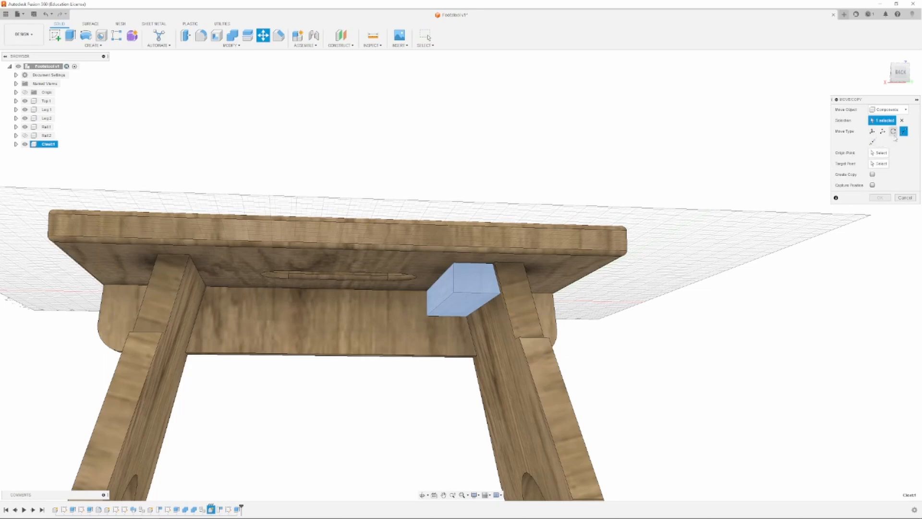
pyautogui.click(883, 132)
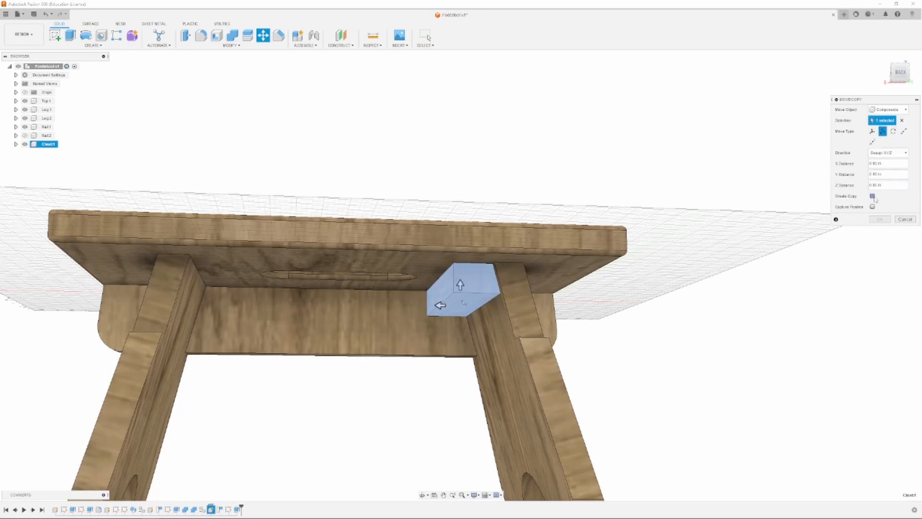
pyautogui.click(873, 196)
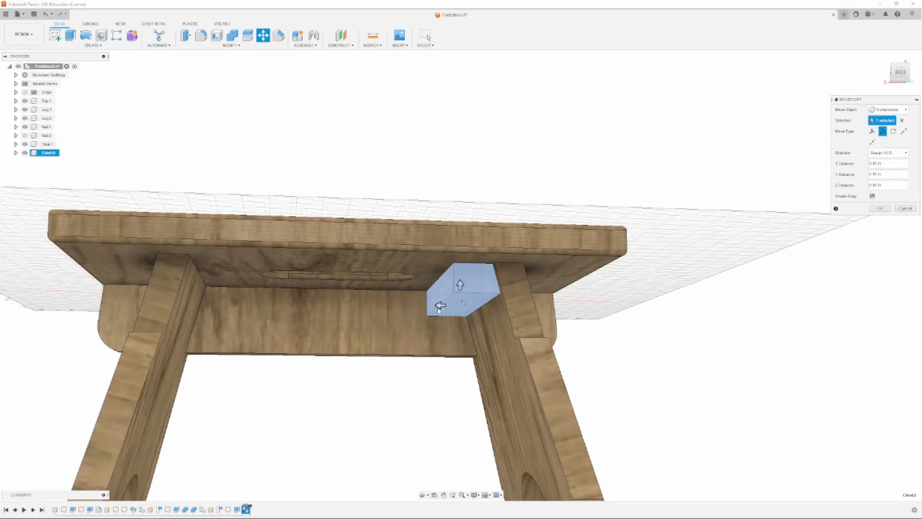
pyautogui.moveTo(440, 305); pyautogui.dragTo(328, 303)
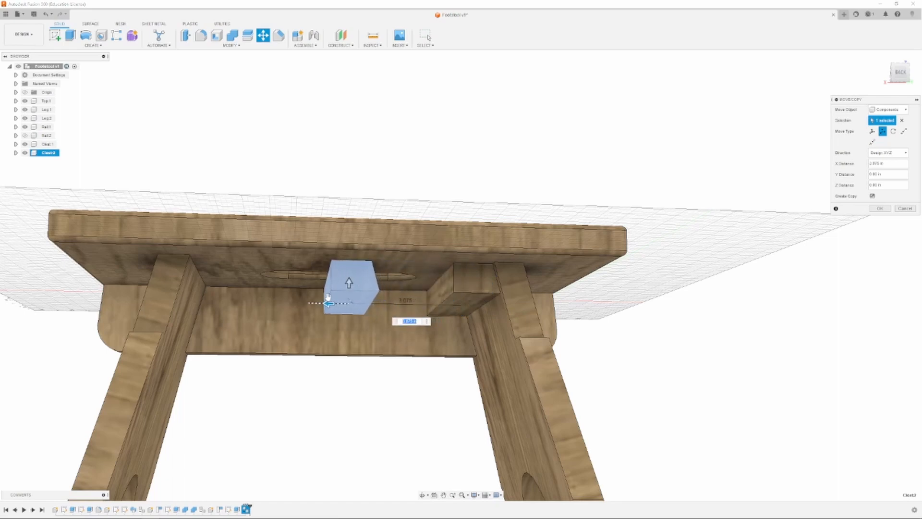
pyautogui.click(906, 153)
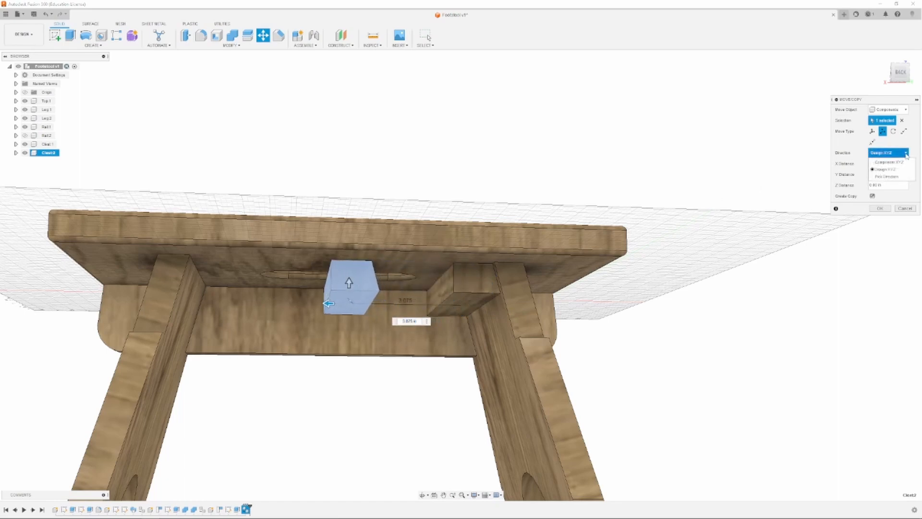
pyautogui.click(886, 169)
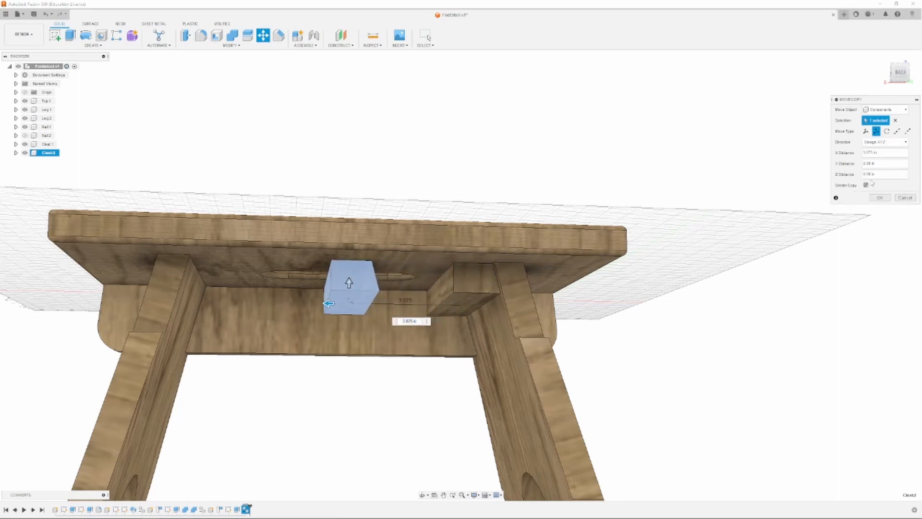
pyautogui.moveTo(327, 302); pyautogui.dragTo(292, 299)
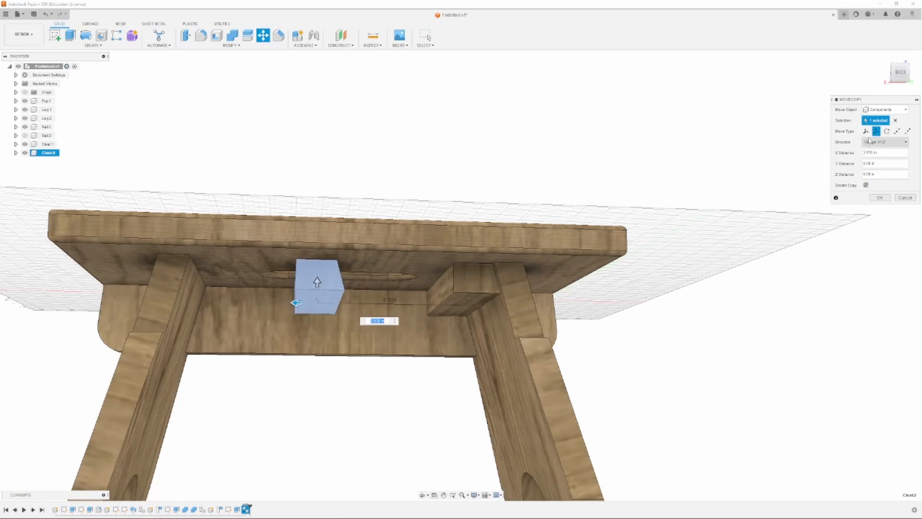
# - Rotate the copied cleat 180 degrees about its upright end edge so its slanted side faces the opposite leg
pyautogui.click(887, 131)
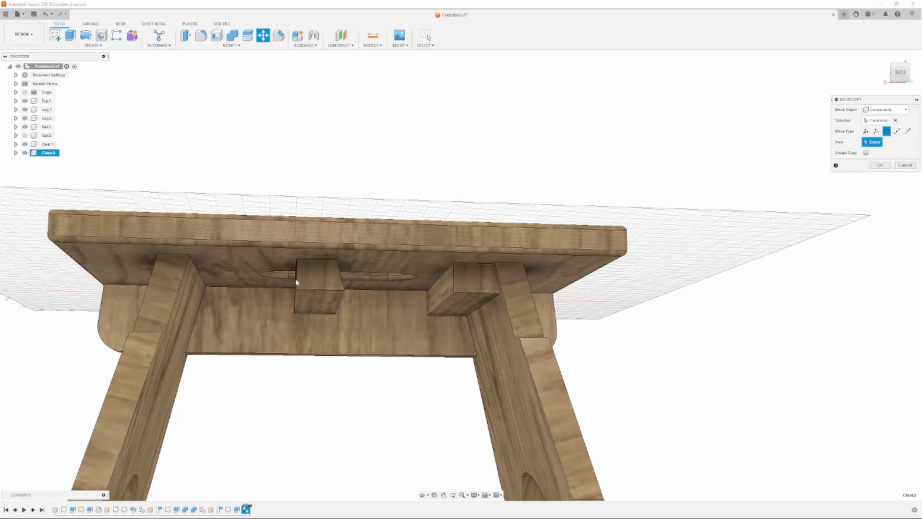
pyautogui.click(296, 280)
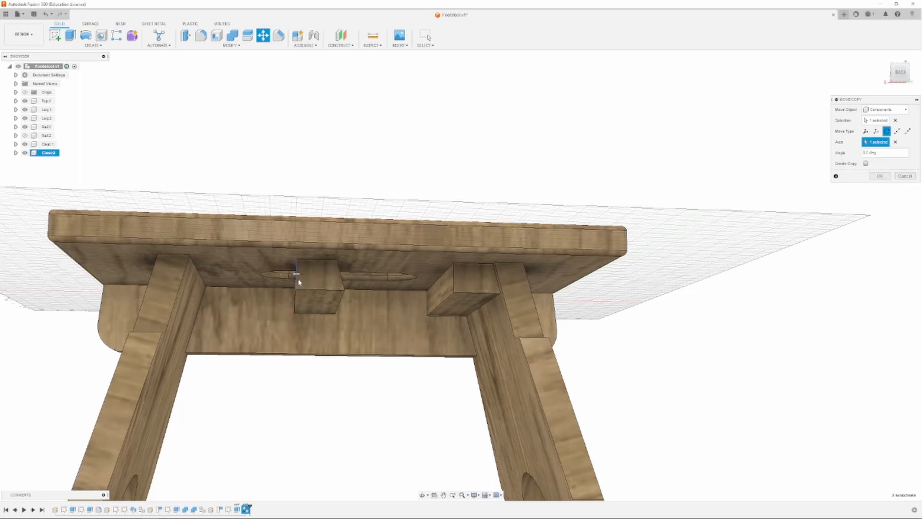
pyautogui.click(879, 121)
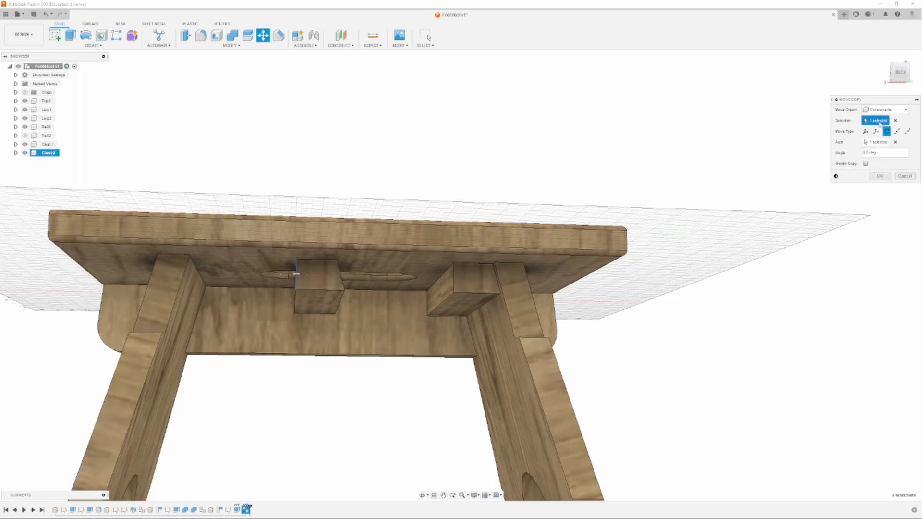
pyautogui.click(897, 121)
pyautogui.click(317, 302)
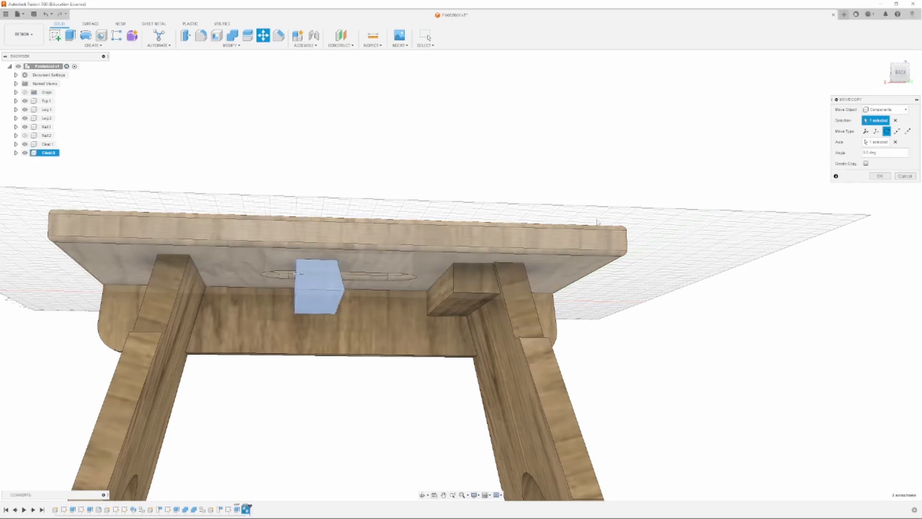
pyautogui.scroll(-5, 775, 153)
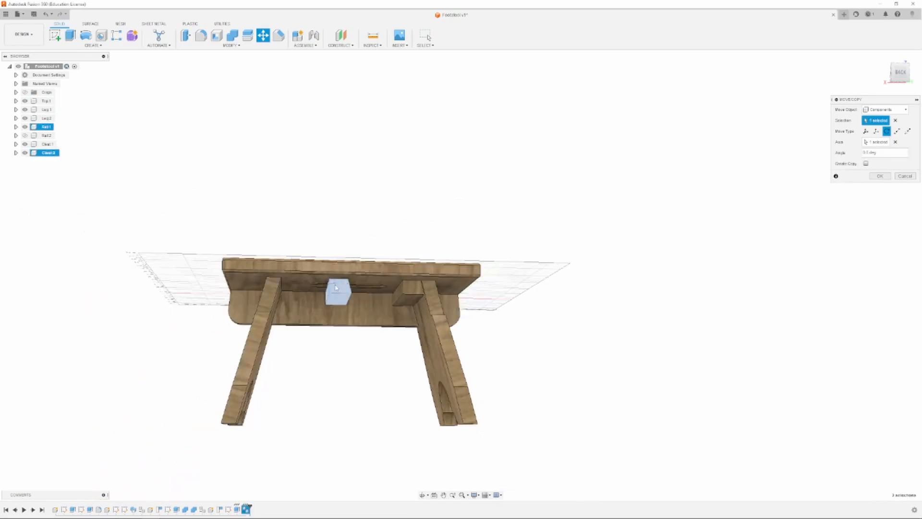
pyautogui.moveTo(897, 78); pyautogui.dragTo(904, 89)
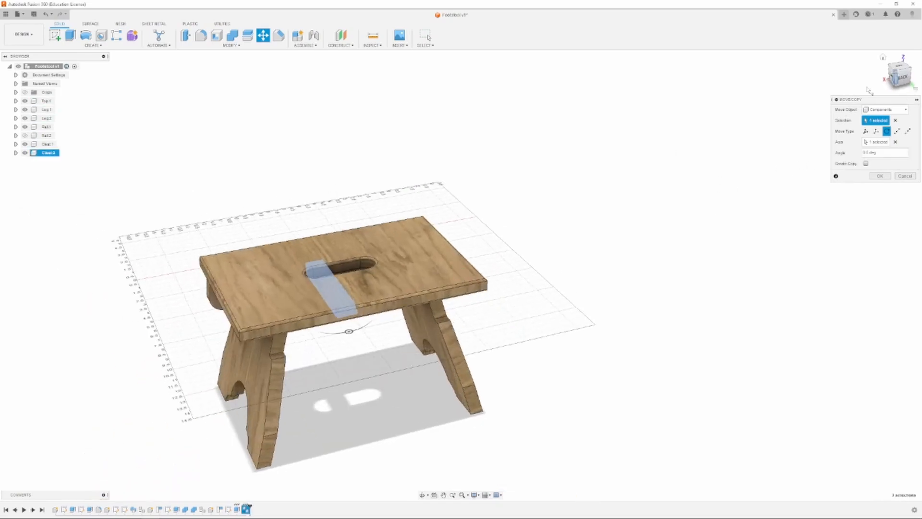
pyautogui.moveTo(363, 326); pyautogui.dragTo(302, 278)
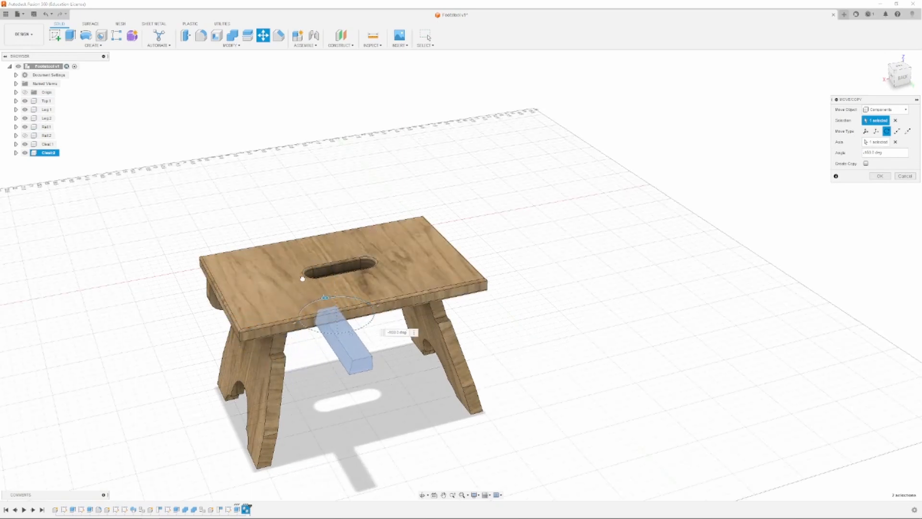
pyautogui.click(880, 176)
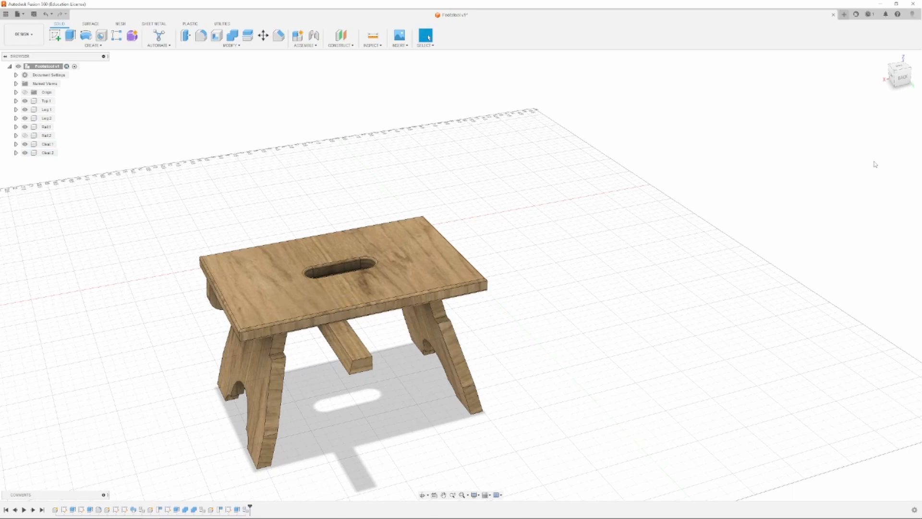
# - Move the copied cleat point to point from its top slanted-side corner to Leg 2's top inner corner, and show Rail 2 again
pyautogui.click(354, 354)
pyautogui.press('m')
pyautogui.click(355, 363)
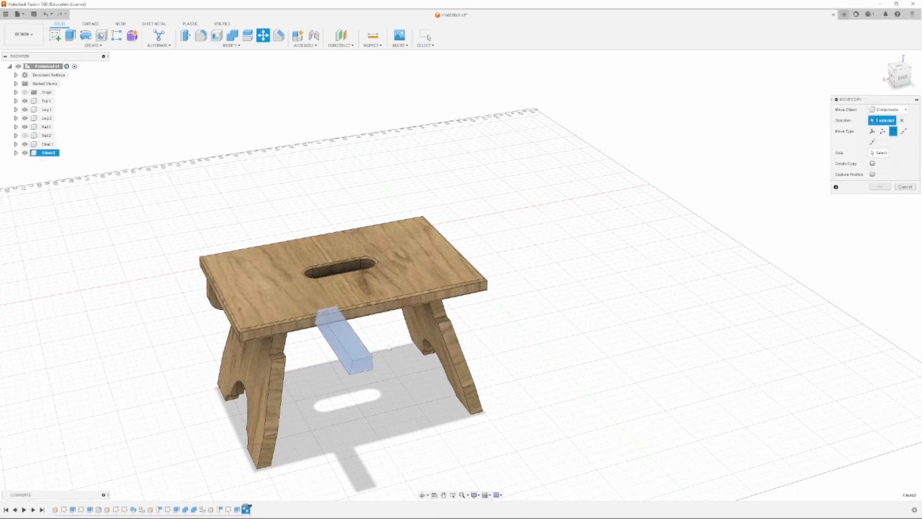
pyautogui.click(905, 131)
pyautogui.scroll(-2, 308, 359)
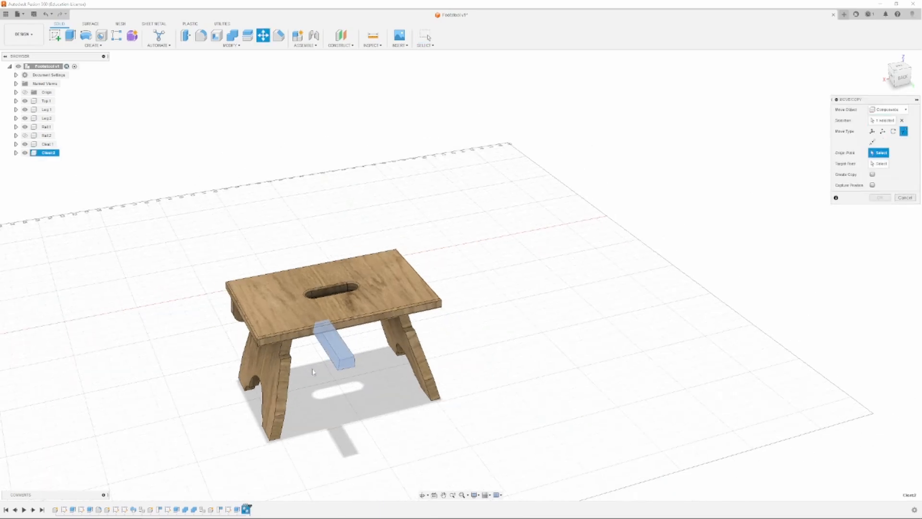
pyautogui.scroll(8, 313, 370)
pyautogui.moveTo(895, 80); pyautogui.dragTo(881, 66)
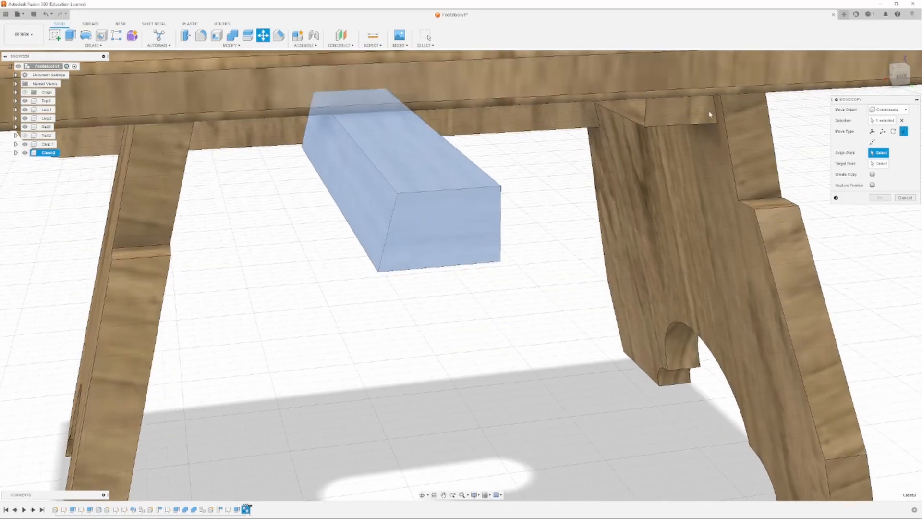
pyautogui.click(398, 194)
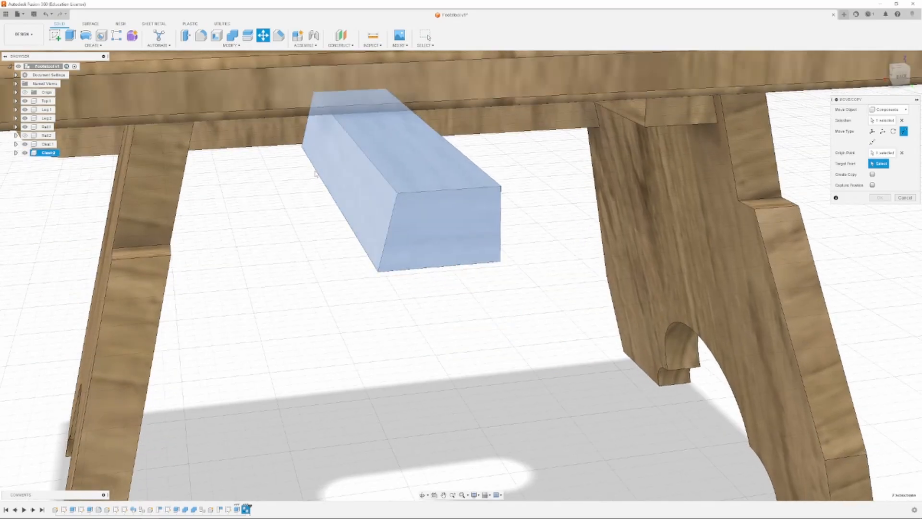
pyautogui.moveTo(897, 77); pyautogui.dragTo(898, 62)
pyautogui.scroll(-3, 495, 298)
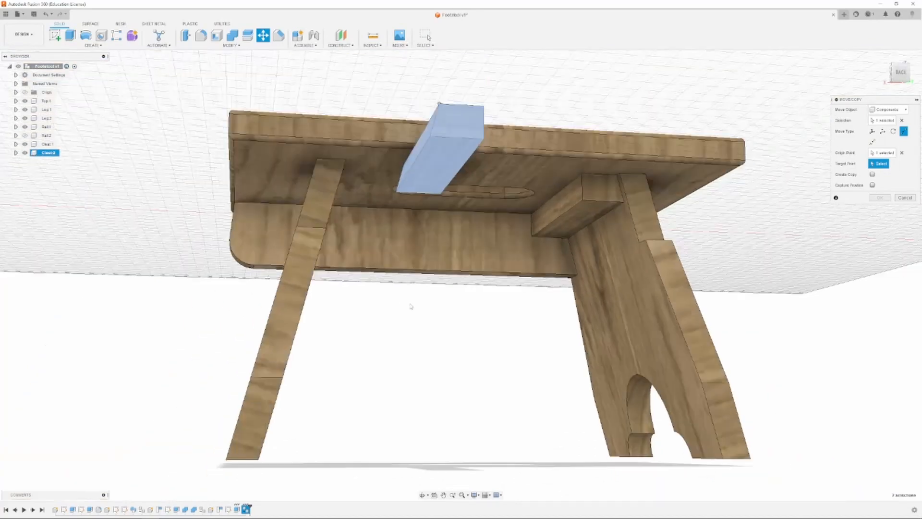
pyautogui.click(345, 160)
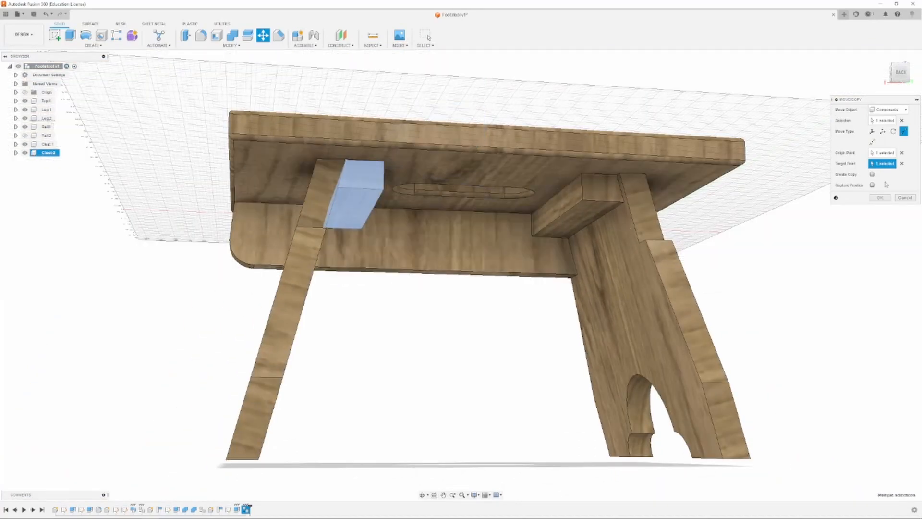
pyautogui.click(880, 197)
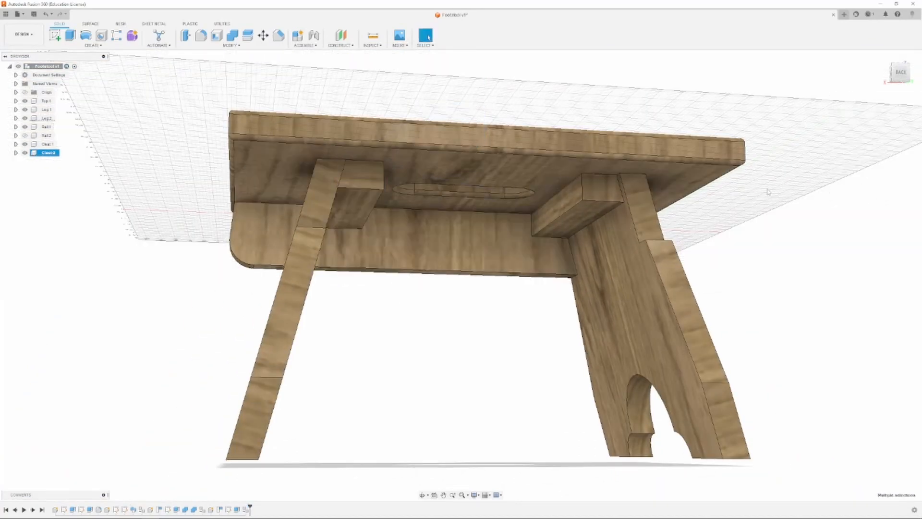
pyautogui.click(25, 135)
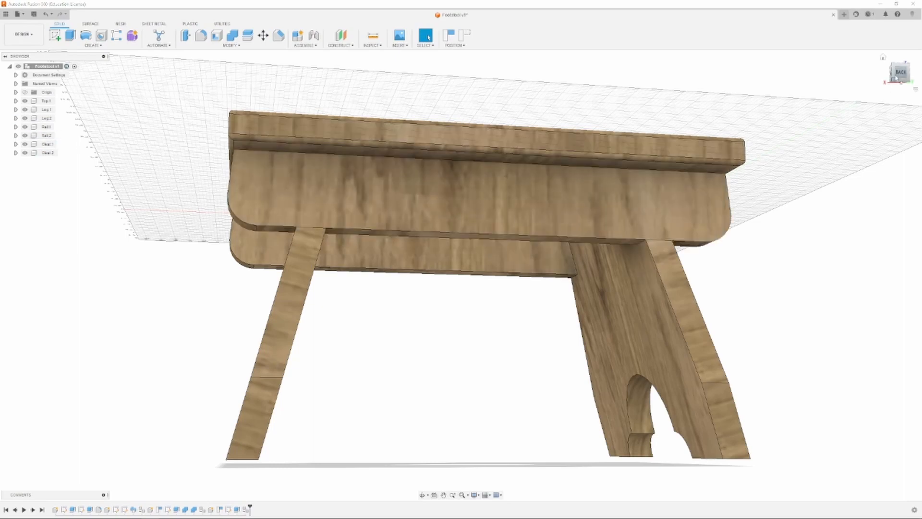
# - Examine the cleats from underneath and the assembled footstool from the back and end
pyautogui.moveTo(897, 79); pyautogui.dragTo(524, 51)
pyautogui.moveTo(874, 190); pyautogui.dragTo(875, 165)
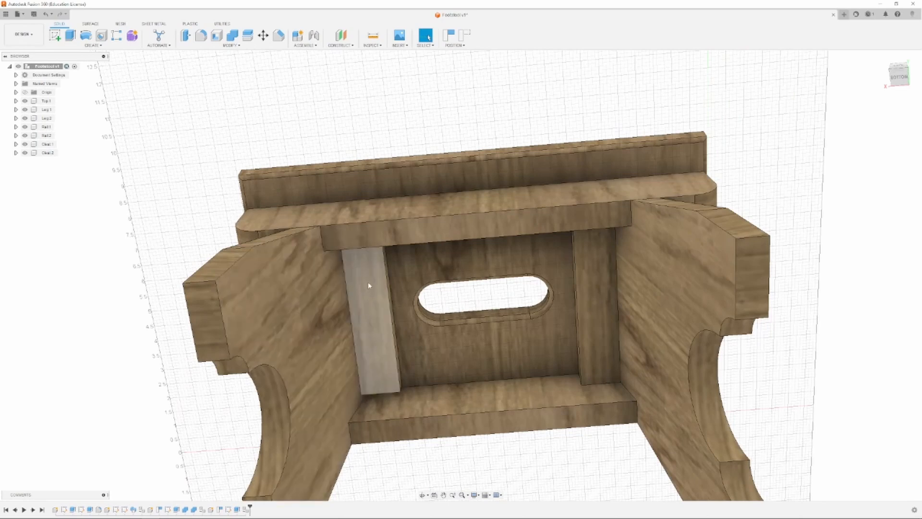
pyautogui.moveTo(894, 85)
pyautogui.mouseDown()
pyautogui.moveTo(884, 192)
pyautogui.moveTo(855, 125)
pyautogui.moveTo(884, 67)
pyautogui.moveTo(908, 63)
pyautogui.moveTo(886, 58)
pyautogui.moveTo(912, 106)
pyautogui.moveTo(884, 131)
pyautogui.mouseUp()
pyautogui.scroll(-3, 795, 127)
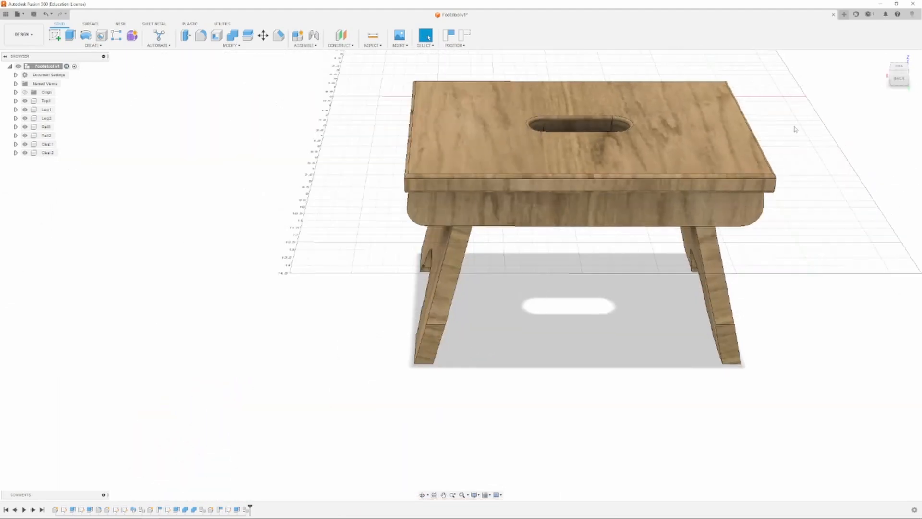
pyautogui.moveTo(899, 79); pyautogui.dragTo(889, 55)
pyautogui.keyDown('shift'); pyautogui.moveTo(461, 276); pyautogui.dragTo(447, 242, button='middle'); pyautogui.keyUp('shift')
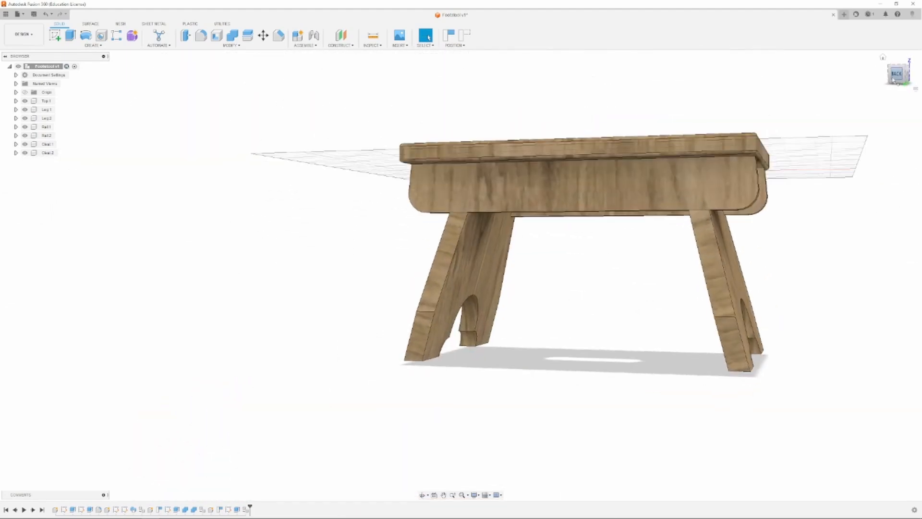
pyautogui.scroll(-3, 422, 213)
pyautogui.scroll(3, 692, 208)
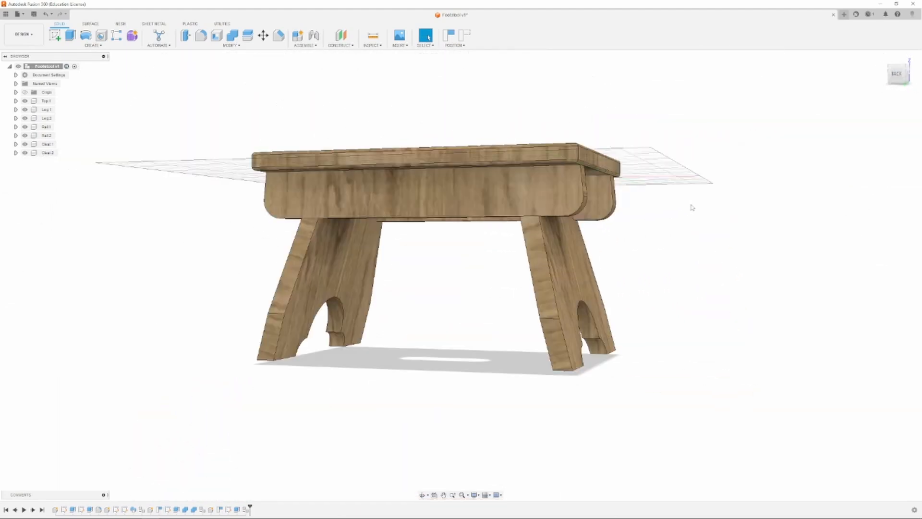
pyautogui.moveTo(894, 83); pyautogui.dragTo(893, 77)
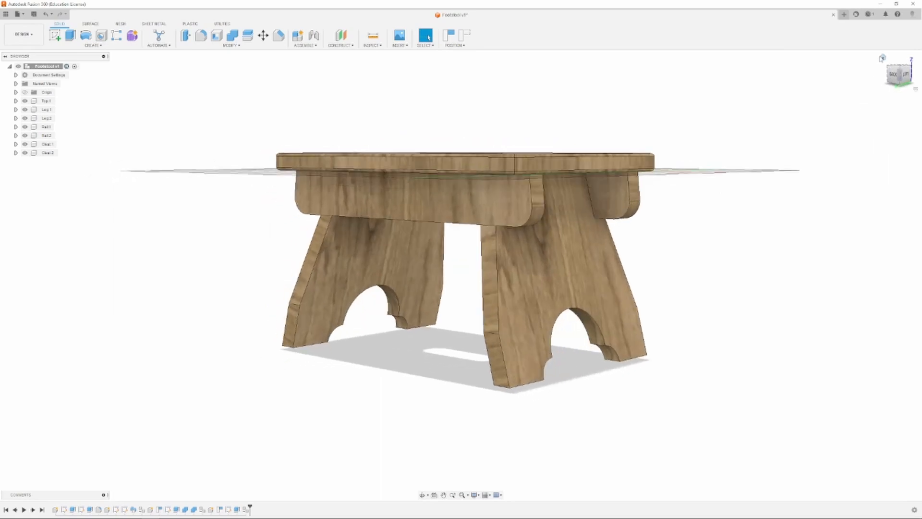
# - Turn off the layout grid display and inspect the footstool without it
pyautogui.click(882, 58)
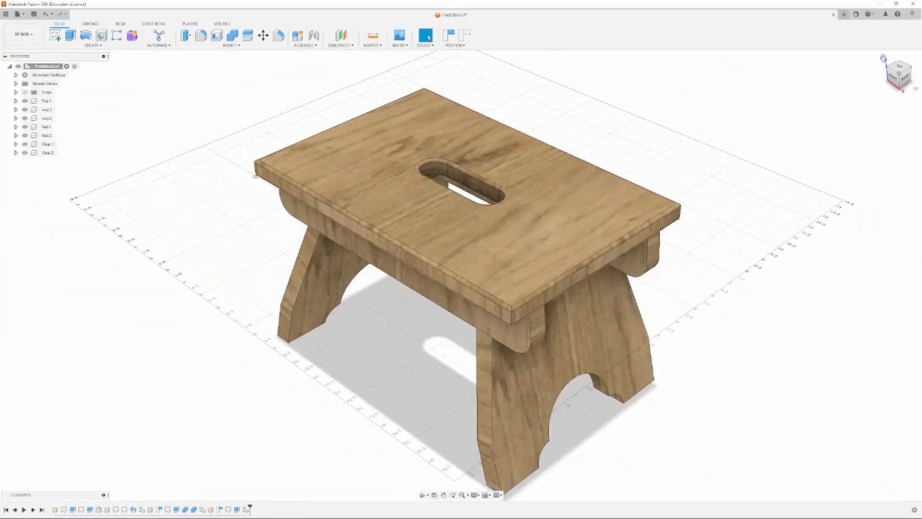
pyautogui.scroll(-2, 721, 233)
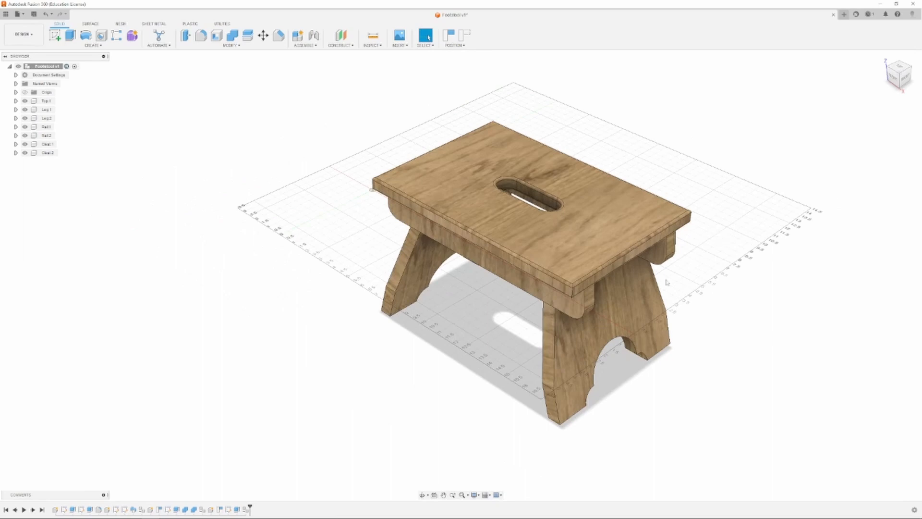
pyautogui.click(486, 495)
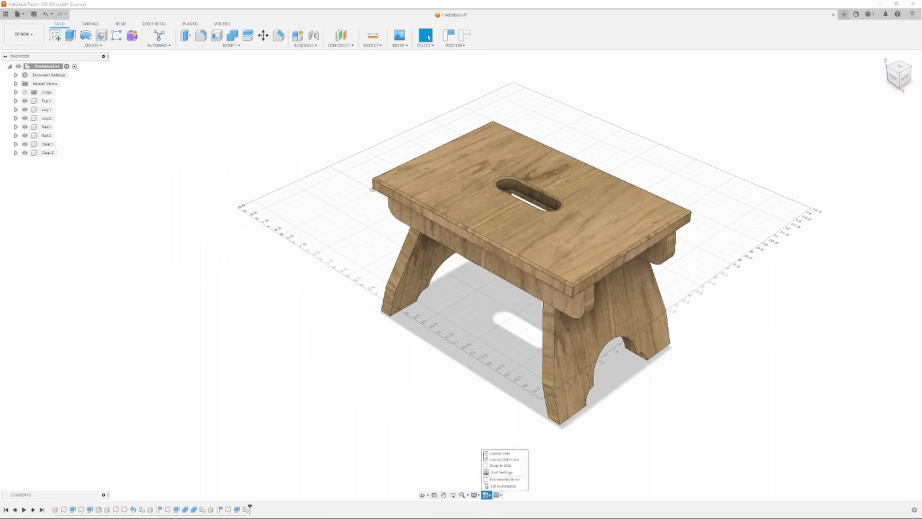
pyautogui.click(486, 453)
pyautogui.scroll(-3, 305, 258)
pyautogui.scroll(2, 435, 309)
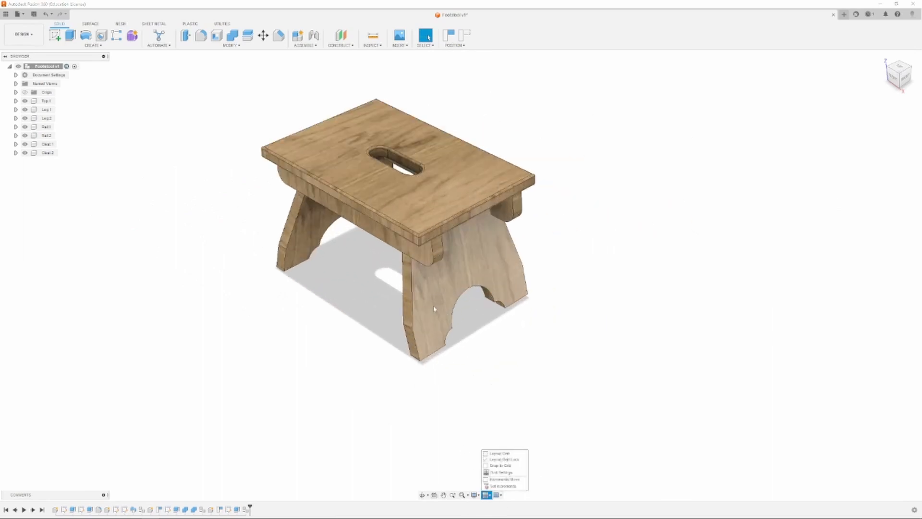
pyautogui.scroll(3, 245, 161)
pyautogui.scroll(-2, 259, 163)
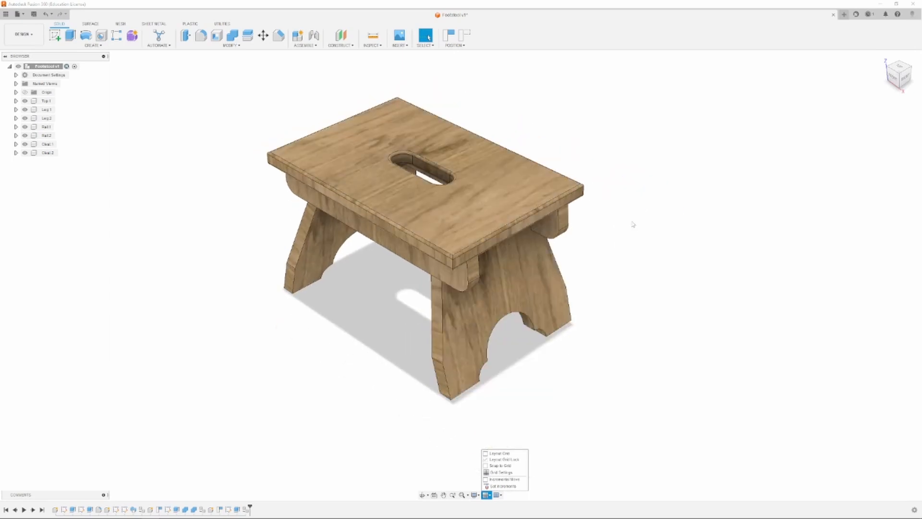
pyautogui.moveTo(898, 78)
pyautogui.mouseDown()
pyautogui.moveTo(892, 53)
pyautogui.moveTo(897, 68)
pyautogui.moveTo(882, 74)
pyautogui.moveTo(903, 57)
pyautogui.moveTo(908, 77)
pyautogui.moveTo(899, 76)
pyautogui.mouseUp()
pyautogui.moveTo(461, 275)
pyautogui.keyDown('shift'); pyautogui.mouseDown(button='middle')
pyautogui.moveTo(418, 276)
pyautogui.moveTo(399, 288)
pyautogui.moveTo(469, 264)
pyautogui.moveTo(543, 297)
pyautogui.moveTo(624, 288)
pyautogui.moveTo(668, 262)
pyautogui.moveTo(646, 289)
pyautogui.moveTo(735, 269)
pyautogui.moveTo(788, 307)
pyautogui.moveTo(827, 303)
pyautogui.moveTo(740, 317)
pyautogui.moveTo(677, 259)
pyautogui.moveTo(595, 327)
pyautogui.mouseUp(button='middle'); pyautogui.keyUp('shift')
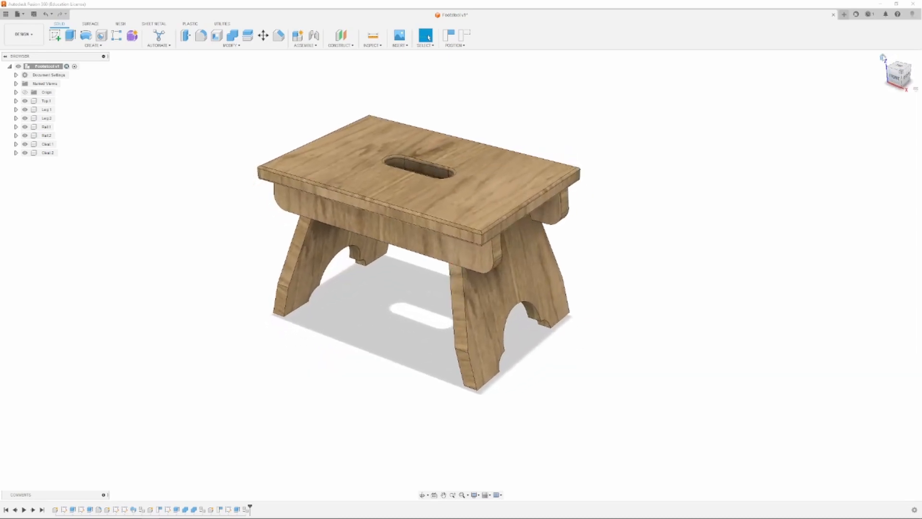
# - Save the finished footstool design as a new version with the default version description
pyautogui.click(902, 71)
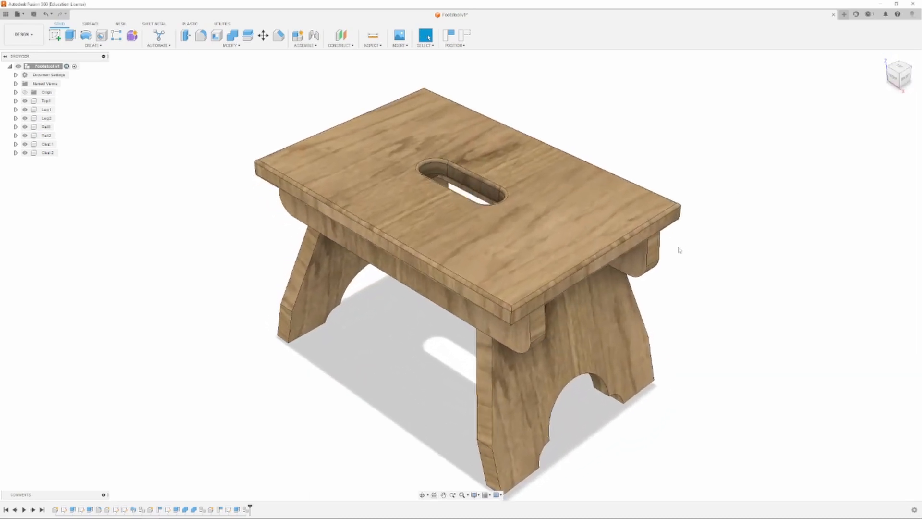
pyautogui.scroll(-3, 686, 257)
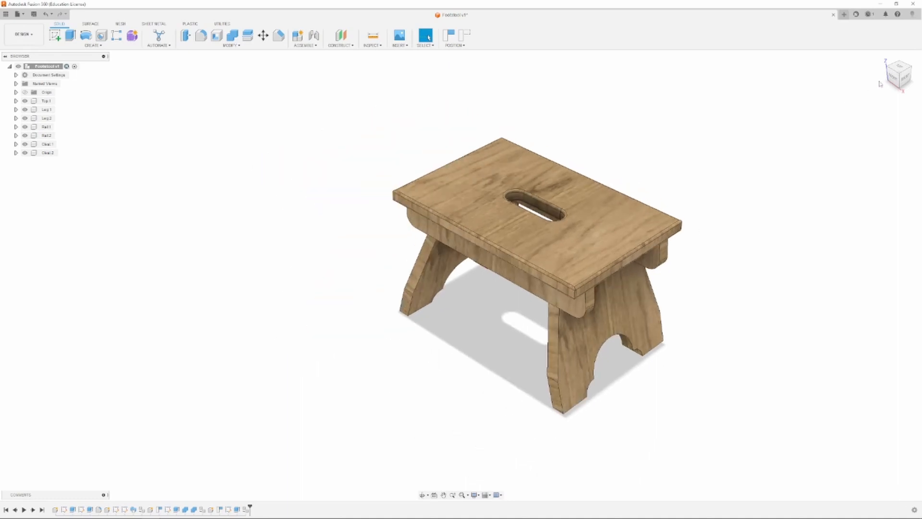
pyautogui.moveTo(902, 77)
pyautogui.mouseDown()
pyautogui.moveTo(906, 56)
pyautogui.moveTo(881, 55)
pyautogui.moveTo(878, 72)
pyautogui.mouseUp()
pyautogui.moveTo(461, 275)
pyautogui.keyDown('shift'); pyautogui.mouseDown(button='middle')
pyautogui.moveTo(413, 326)
pyautogui.moveTo(339, 322)
pyautogui.mouseUp(button='middle'); pyautogui.keyUp('shift')
pyautogui.moveTo(888, 79); pyautogui.dragTo(888, 83)
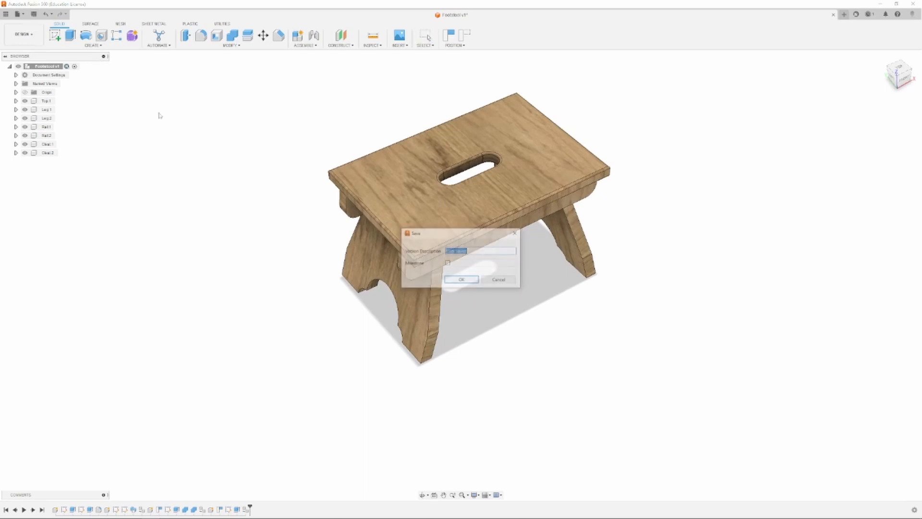
pyautogui.click(456, 284)
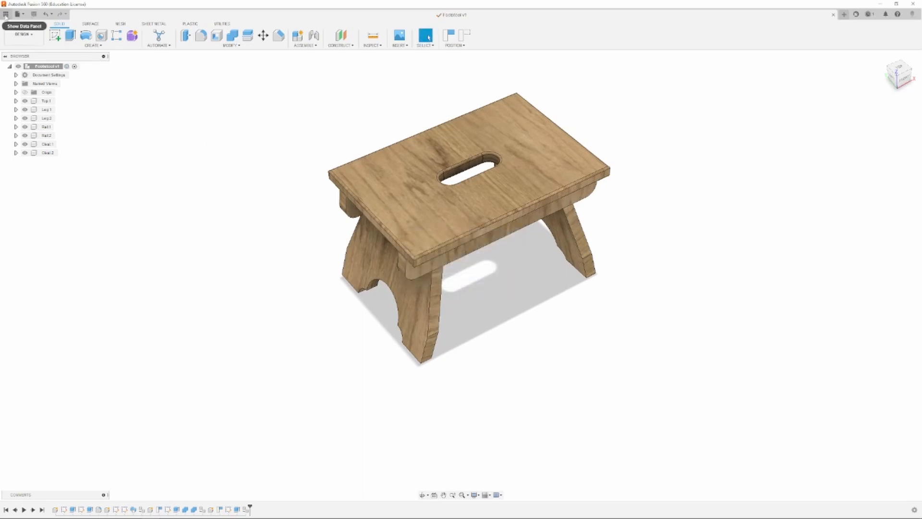
# - Open the member invitation for the DDSN114 901 project in Fusion Team in the browser, and dismiss it to view the folder permissions
pyautogui.click(5, 15)
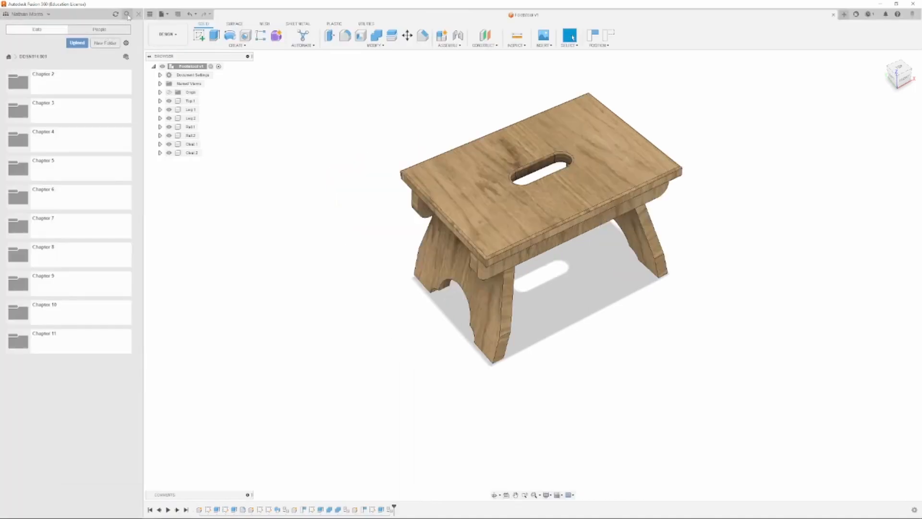
pyautogui.click(123, 29)
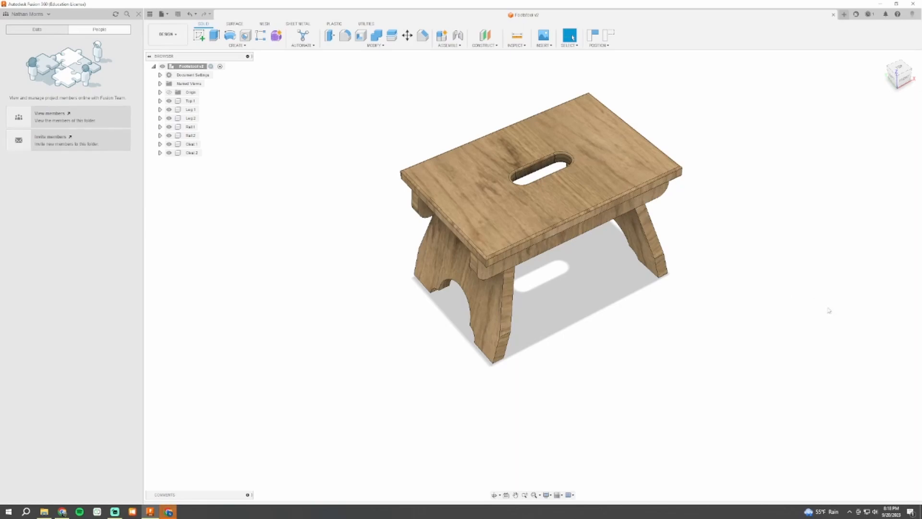
pyautogui.click(169, 512)
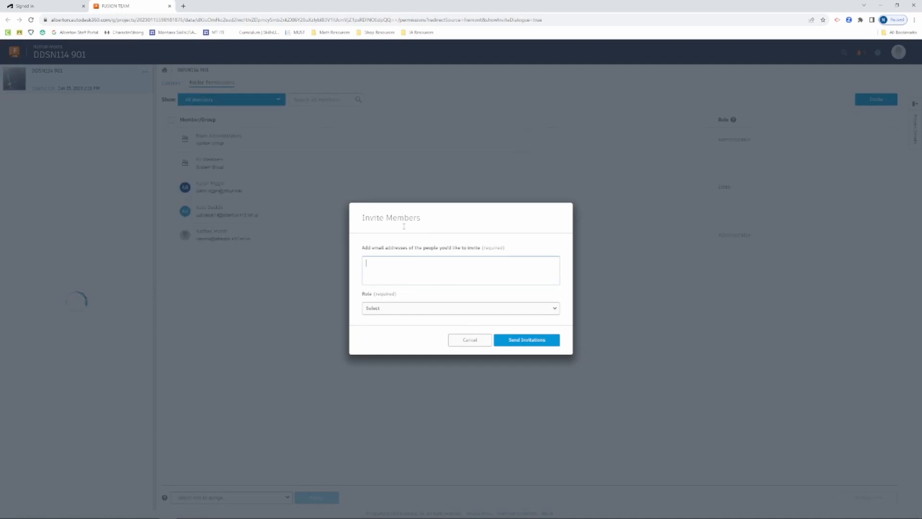
pyautogui.click(461, 340)
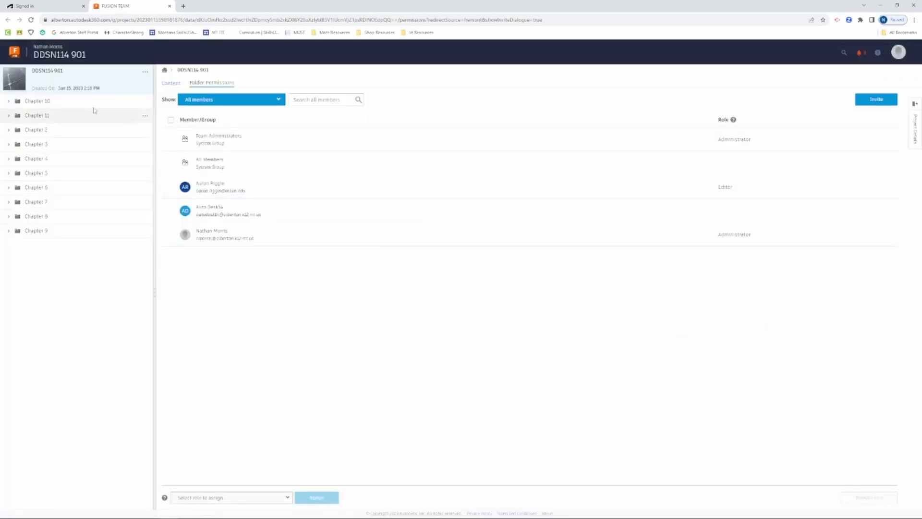
# - Open the capitalised Footstool design's overview from the Industrial Arts 7-8 project in Fusion Team
pyautogui.click(164, 70)
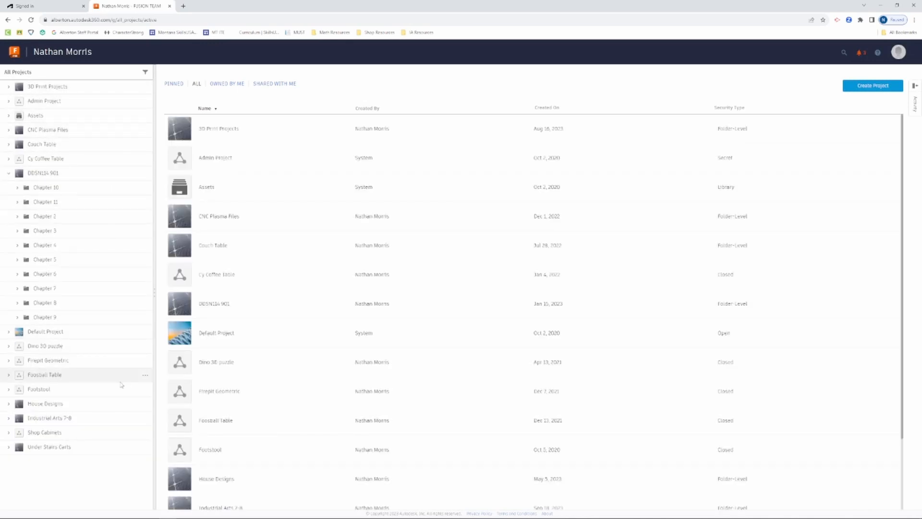
pyautogui.click(125, 418)
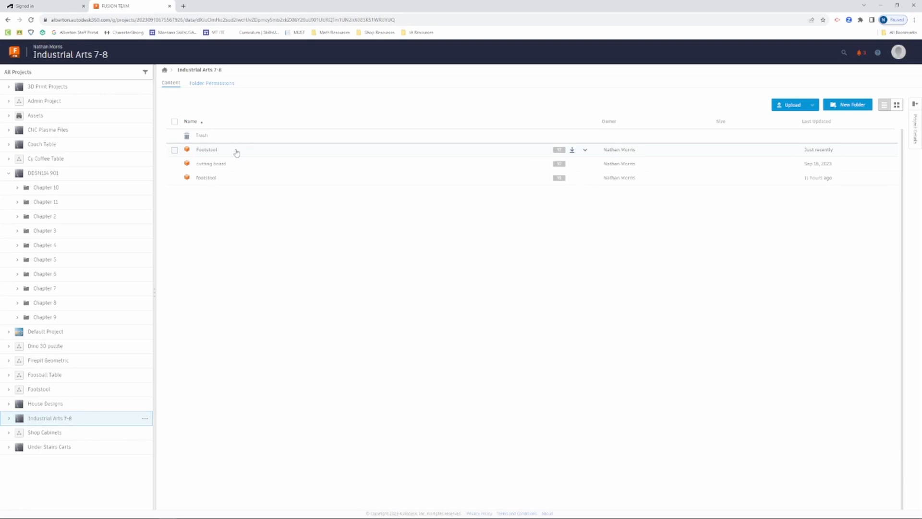
pyautogui.click(237, 153)
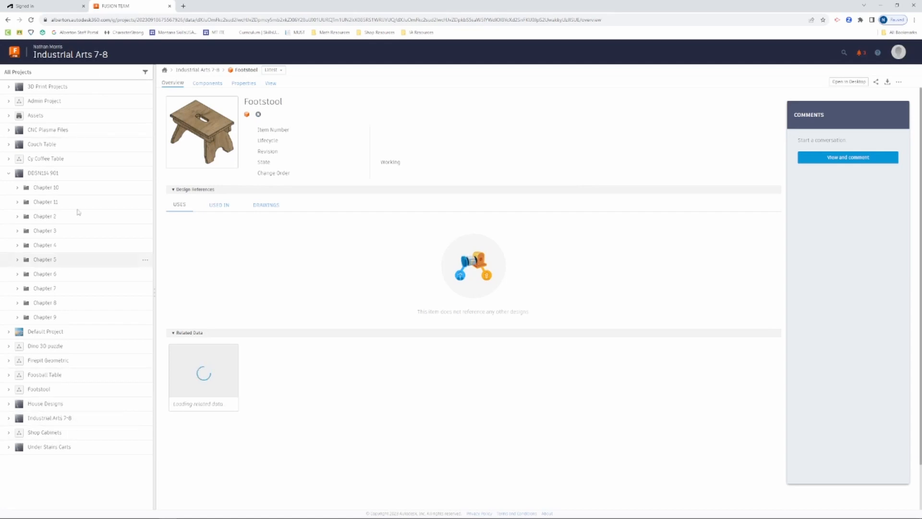
pyautogui.click(899, 81)
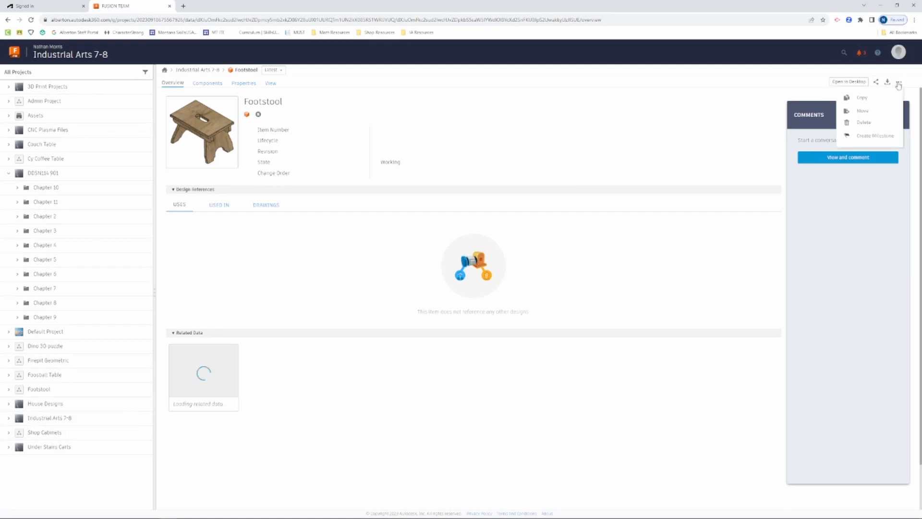
pyautogui.click(898, 52)
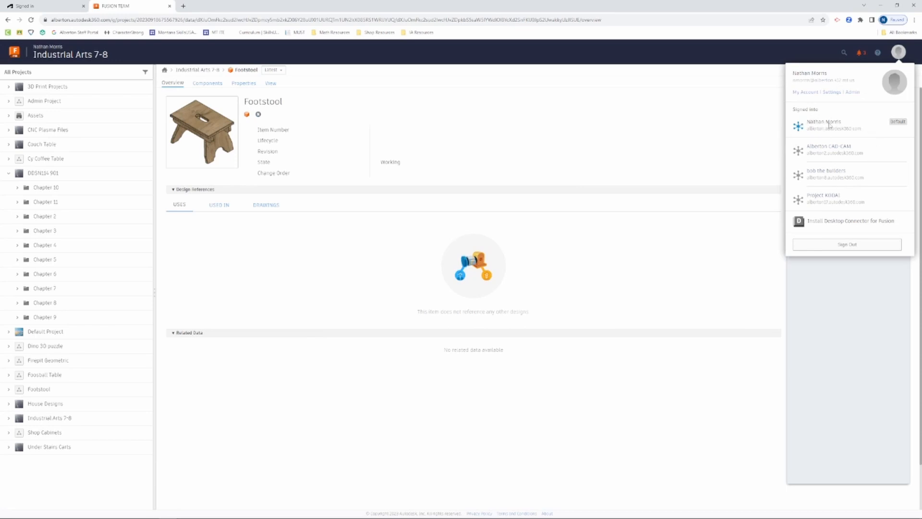
pyautogui.click(726, 145)
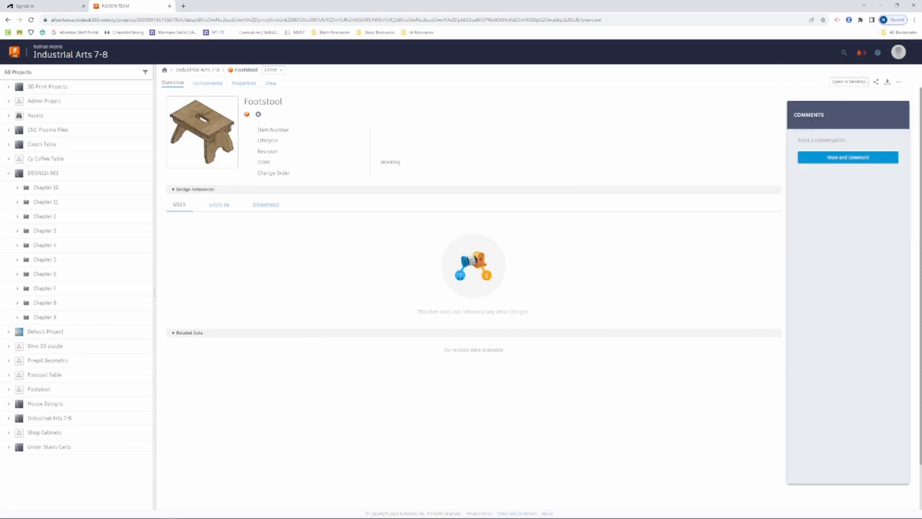
pyautogui.click(898, 83)
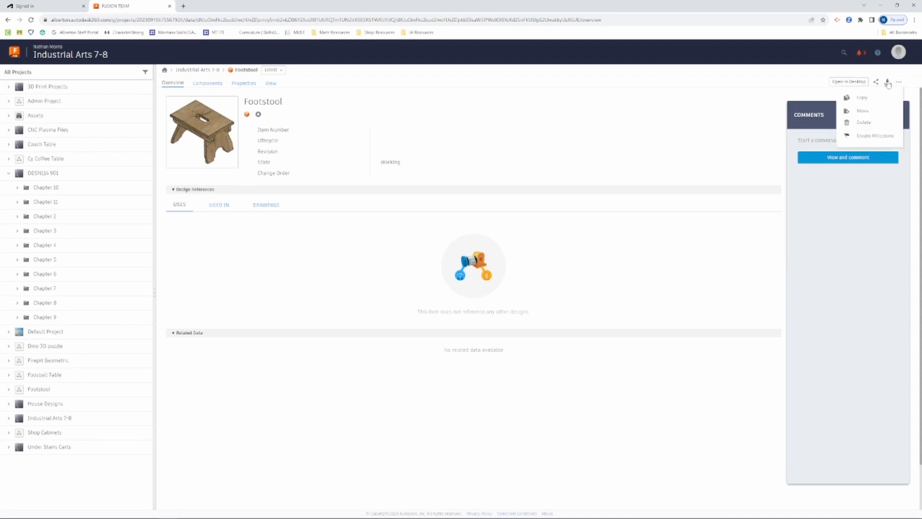
pyautogui.click(774, 84)
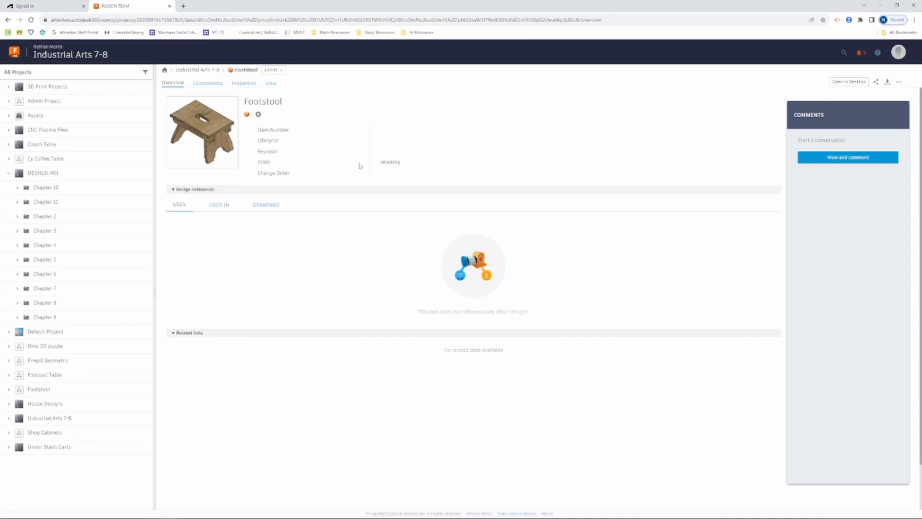
# - Copy the Footstool design's public share link from its sharing options, and close them
pyautogui.click(876, 81)
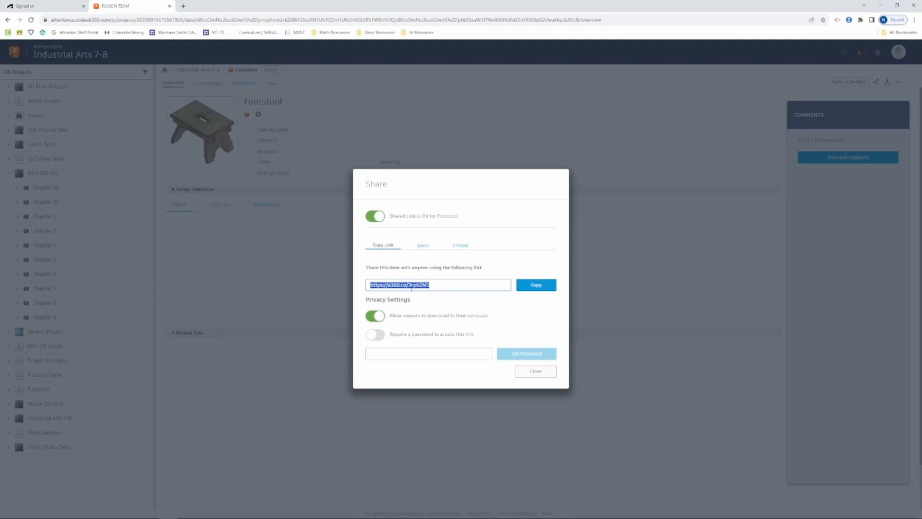
pyautogui.click(341, 289)
pyautogui.click(535, 287)
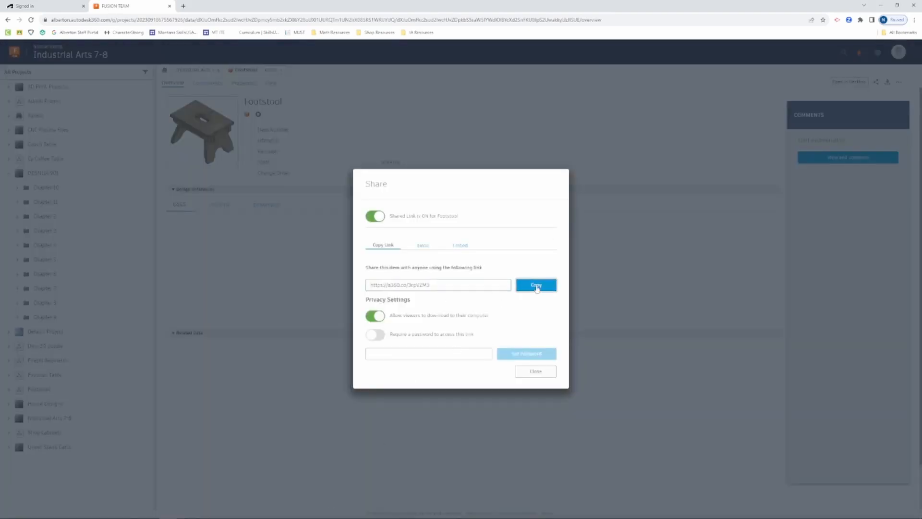
pyautogui.click(531, 374)
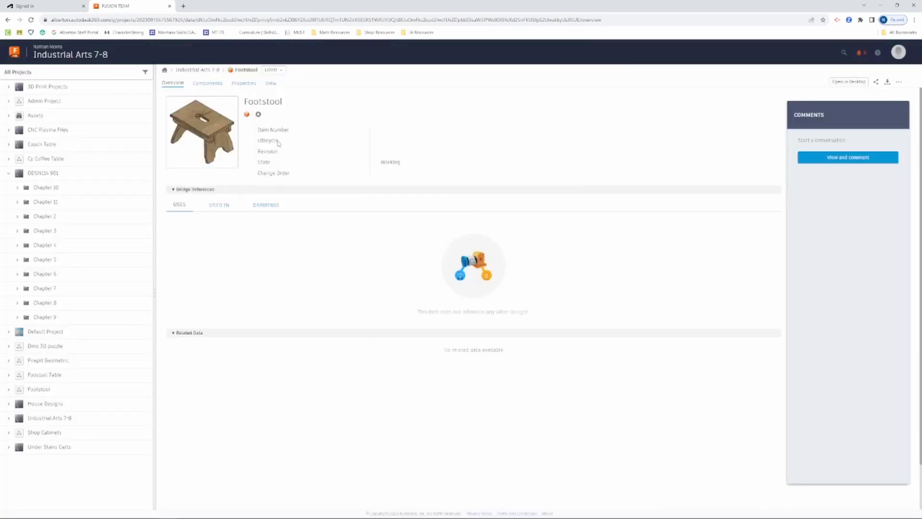
# - Close the Fusion Team page and the expired sign-in page, and return to the footstool model in Fusion 360
pyautogui.click(169, 7)
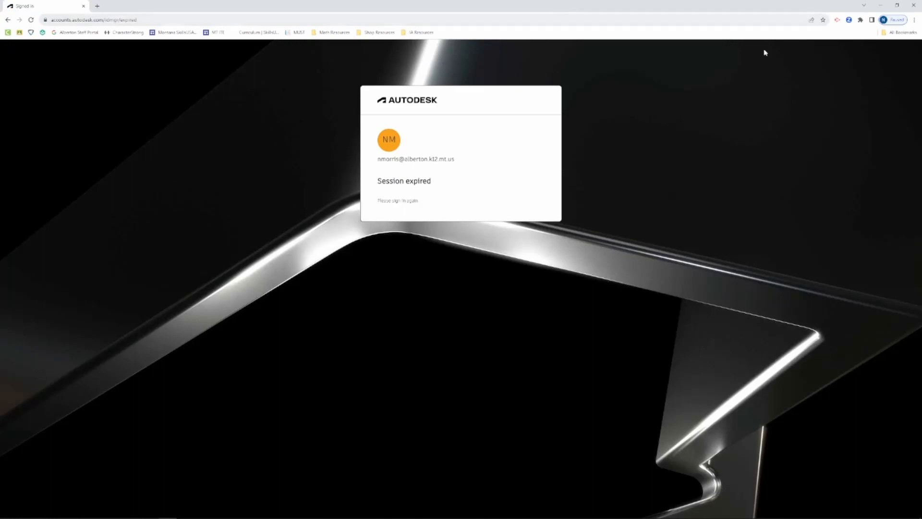
pyautogui.click(914, 4)
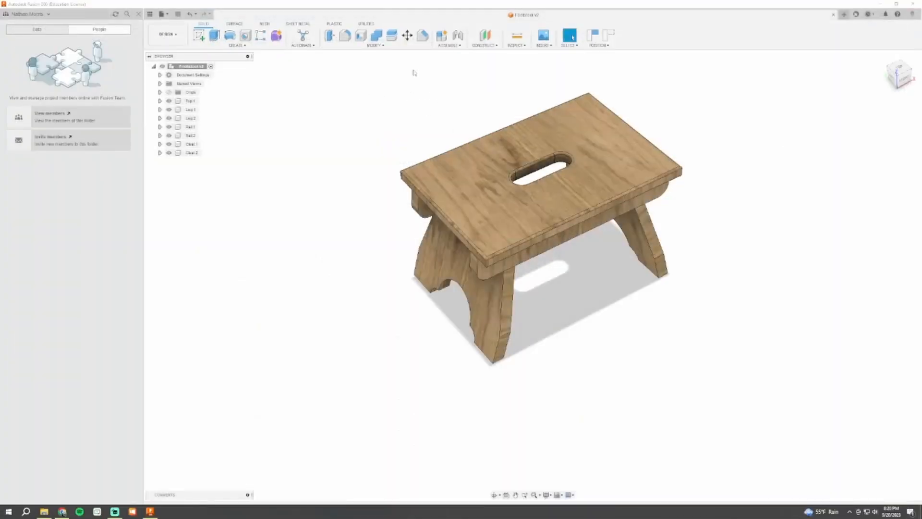
pyautogui.scroll(-2, 467, 289)
pyautogui.scroll(5, 518, 197)
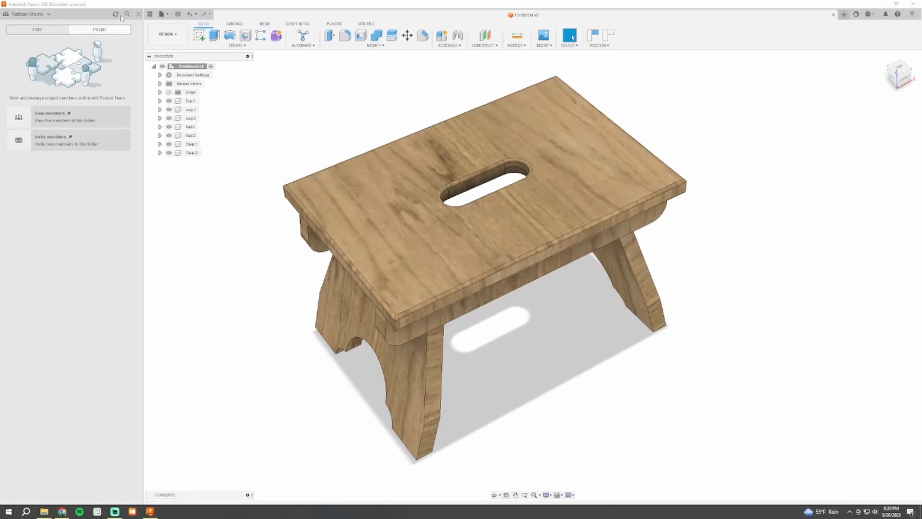
# - Show the project data again and open the Industrial Arts 7-8 project to list its designs
pyautogui.click(138, 14)
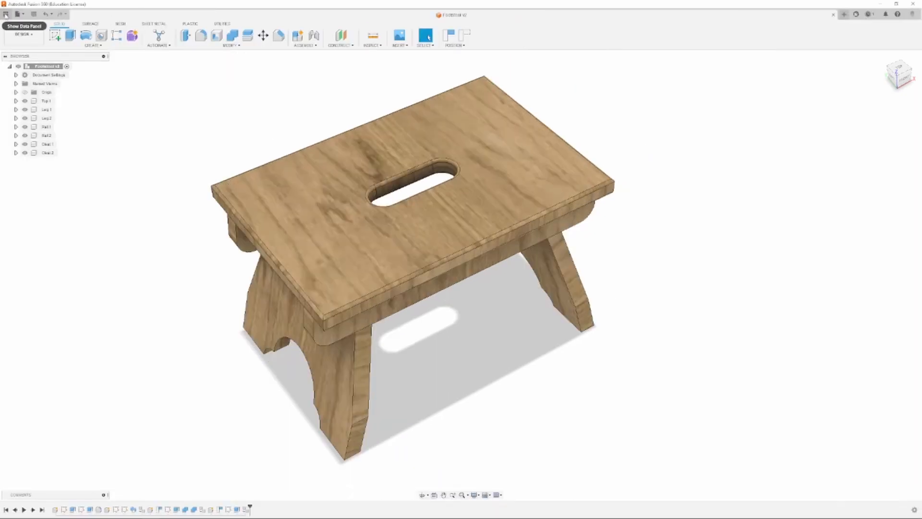
pyautogui.click(6, 15)
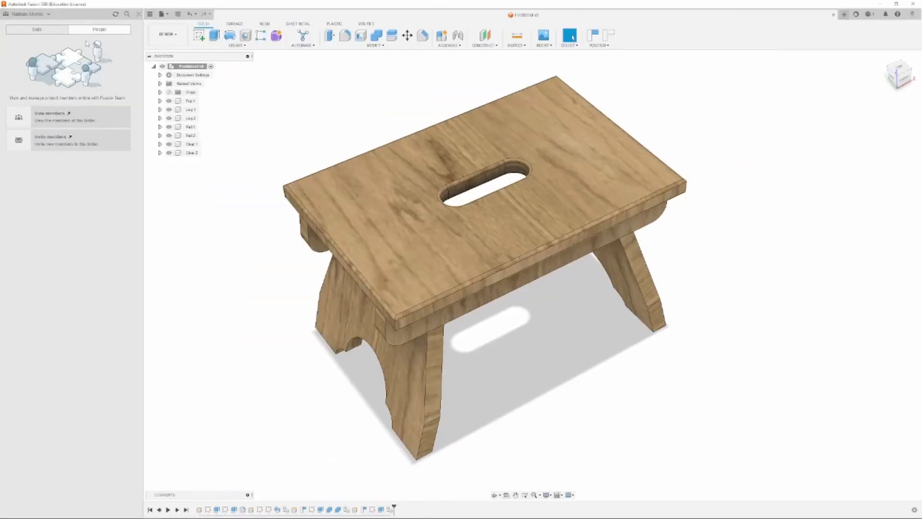
pyautogui.click(37, 29)
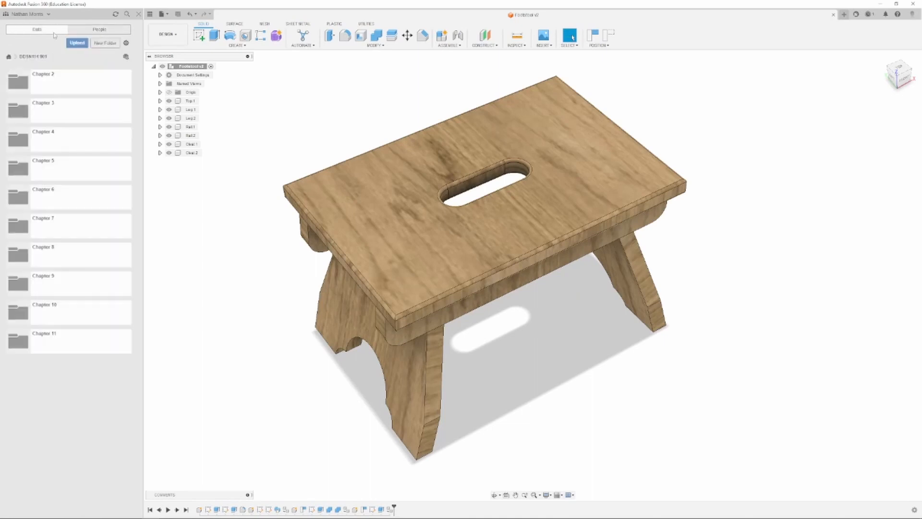
pyautogui.click(9, 57)
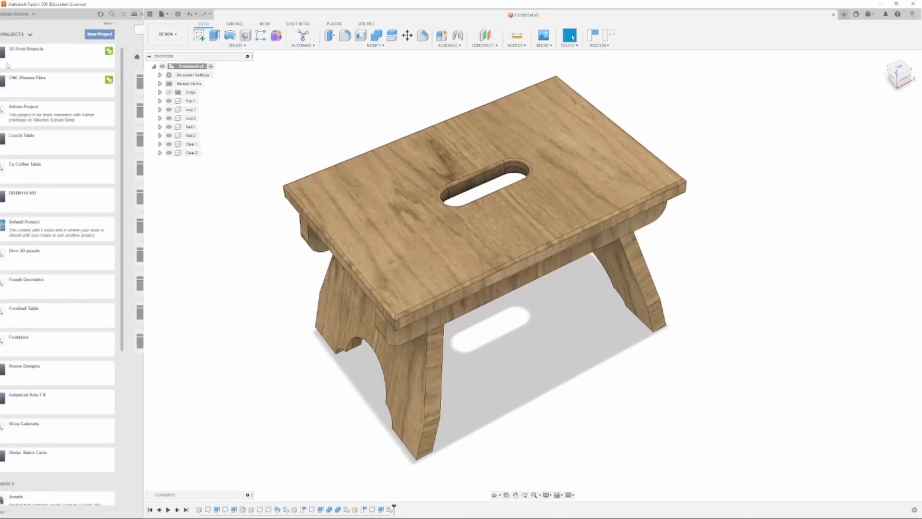
pyautogui.click(53, 401)
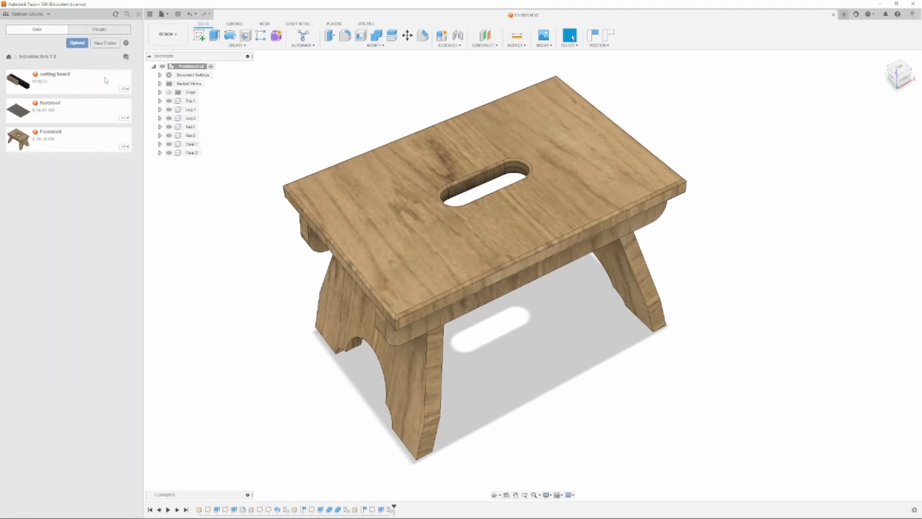
# - Share the capitalised Footstool design from the project's design list by copying its link, and close the sharing options
pyautogui.rightClick(78, 141)
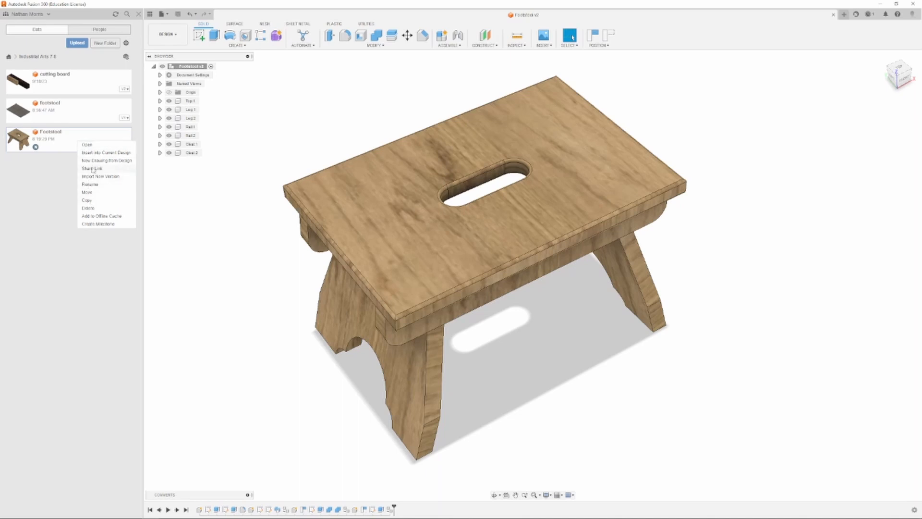
pyautogui.click(93, 169)
pyautogui.rightClick(96, 142)
pyautogui.click(101, 166)
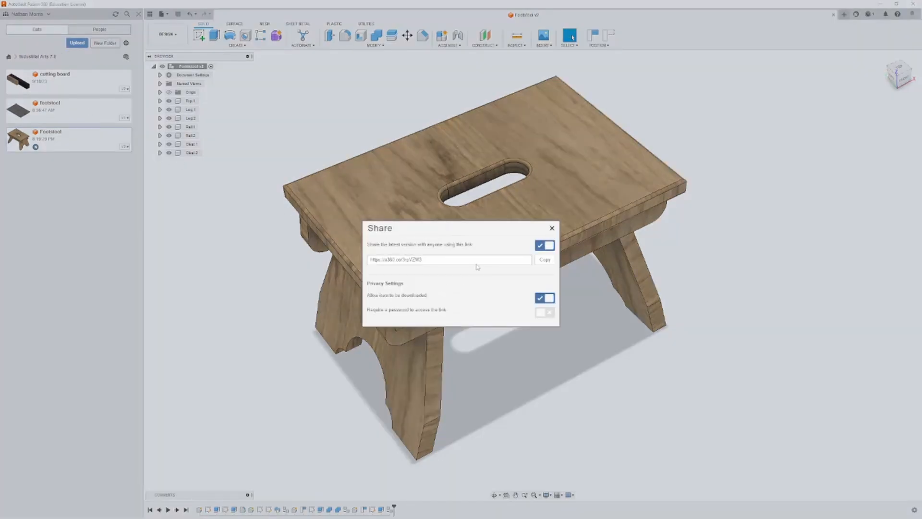
pyautogui.click(545, 262)
pyautogui.click(552, 228)
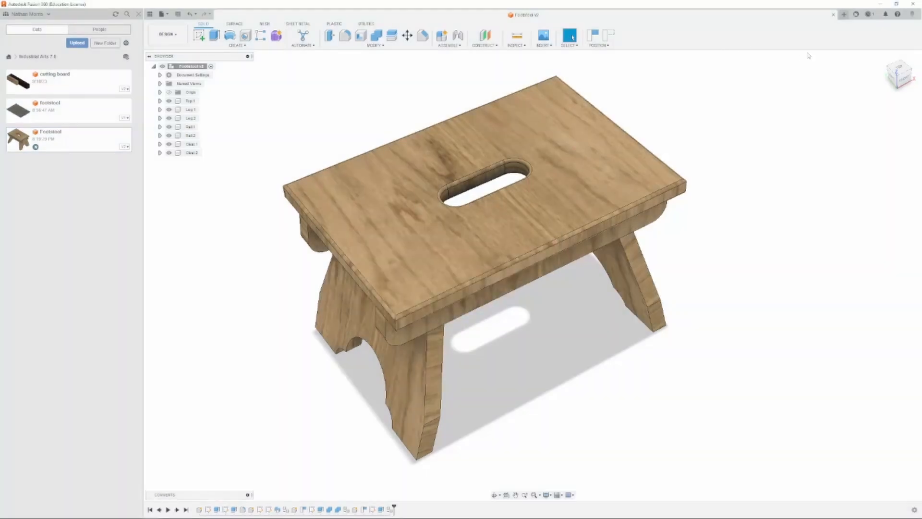
pyautogui.click(869, 15)
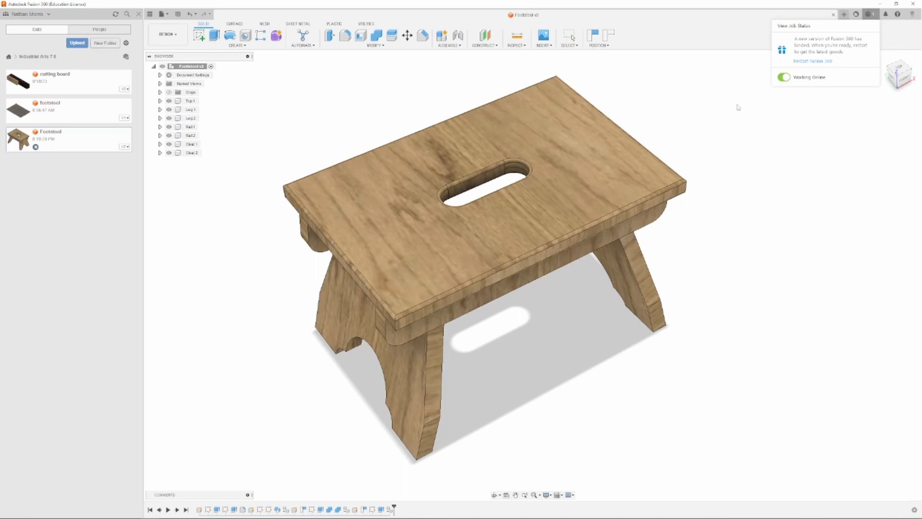
pyautogui.click(833, 117)
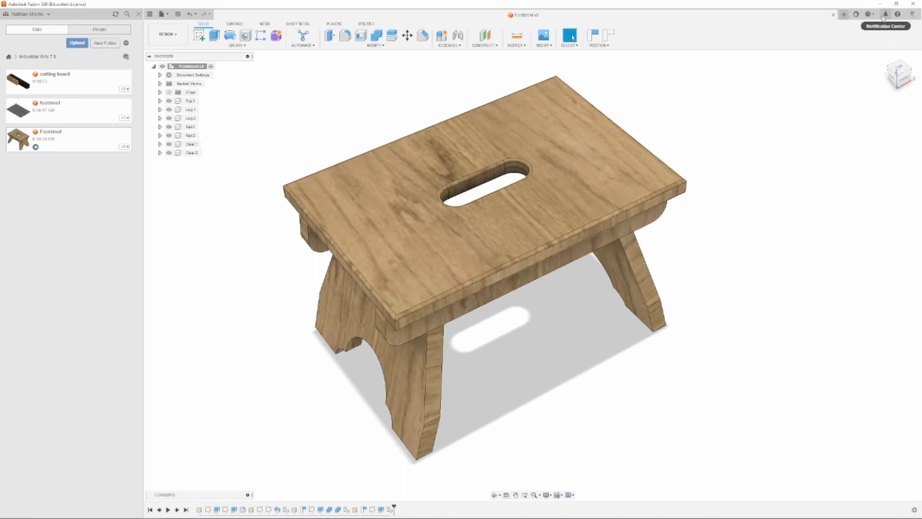
pyautogui.click(898, 14)
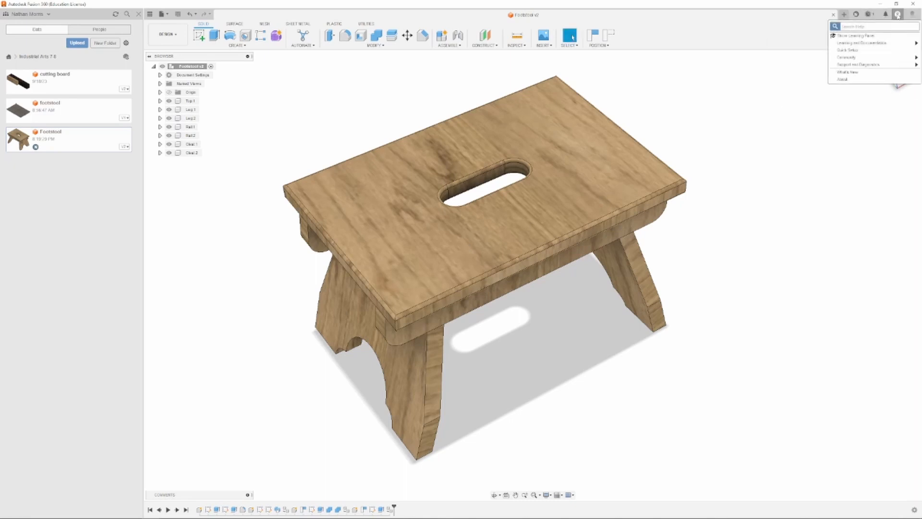
pyautogui.click(913, 14)
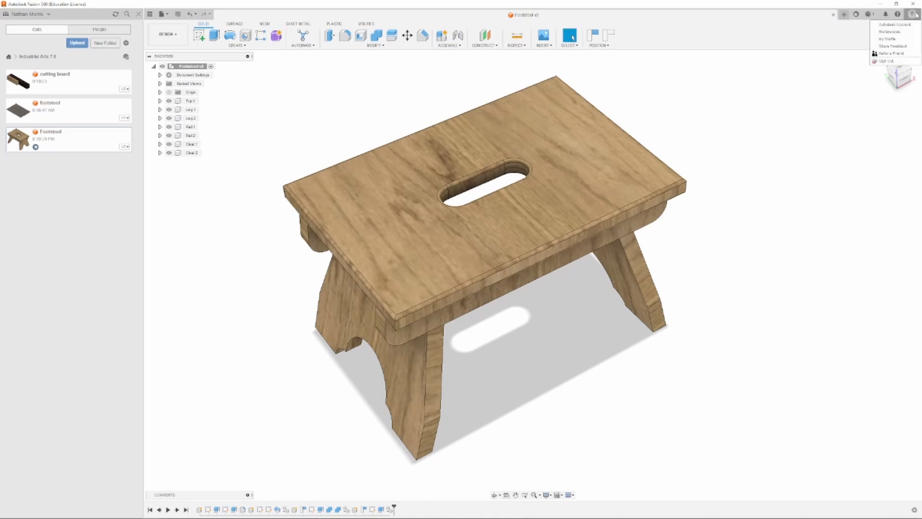